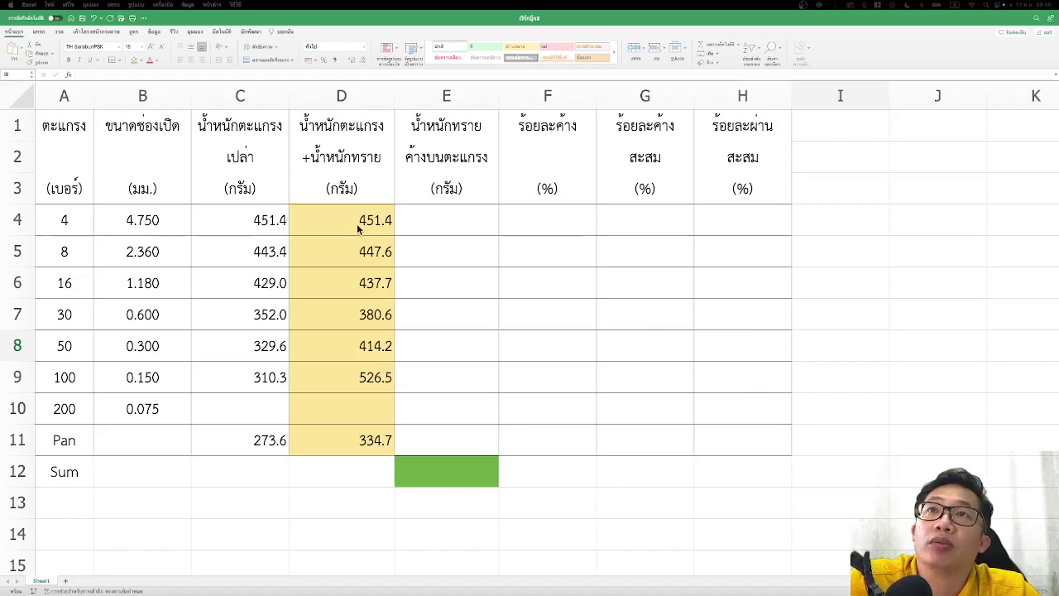
Give the empty-sieve weight cells C4:C11 a light-blue fill.
click(946, 229)
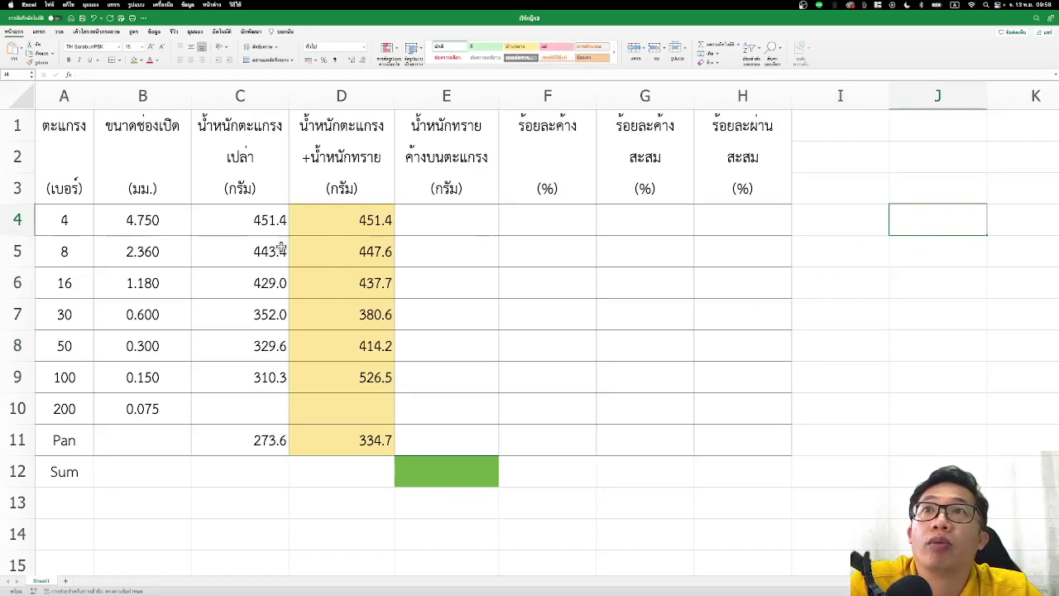
click(230, 245)
click(258, 211)
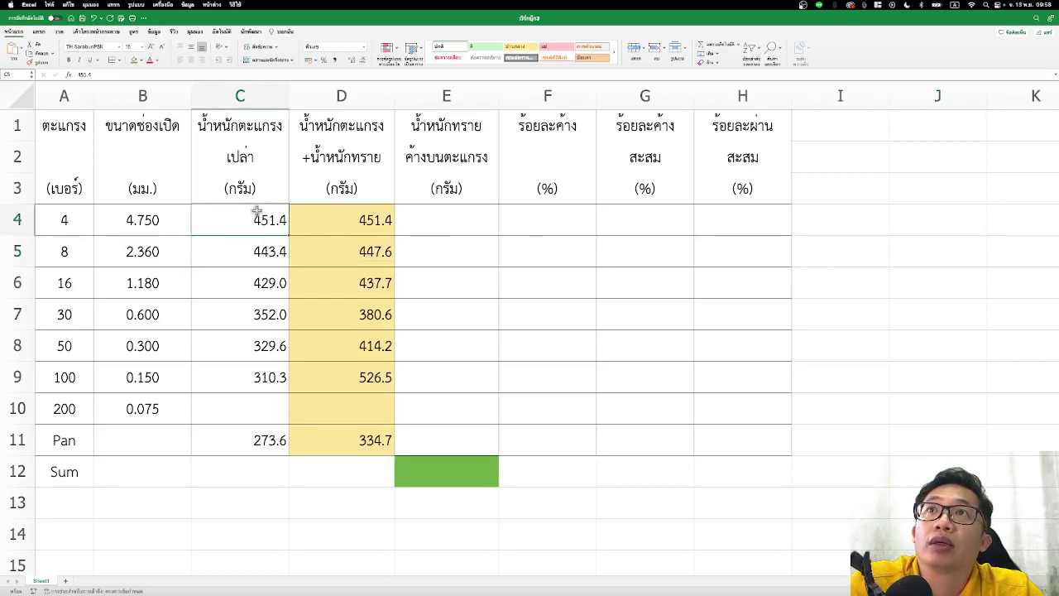
mouse_move(258, 211)
mouse_down()
mouse_move(362, 440)
mouse_move(248, 438)
mouse_up()
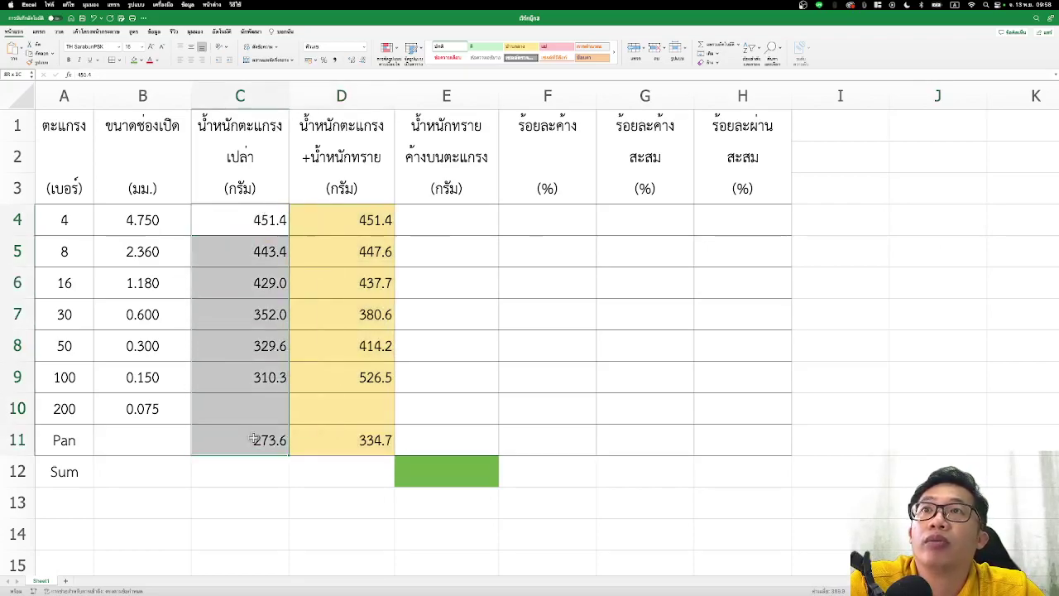
click(141, 62)
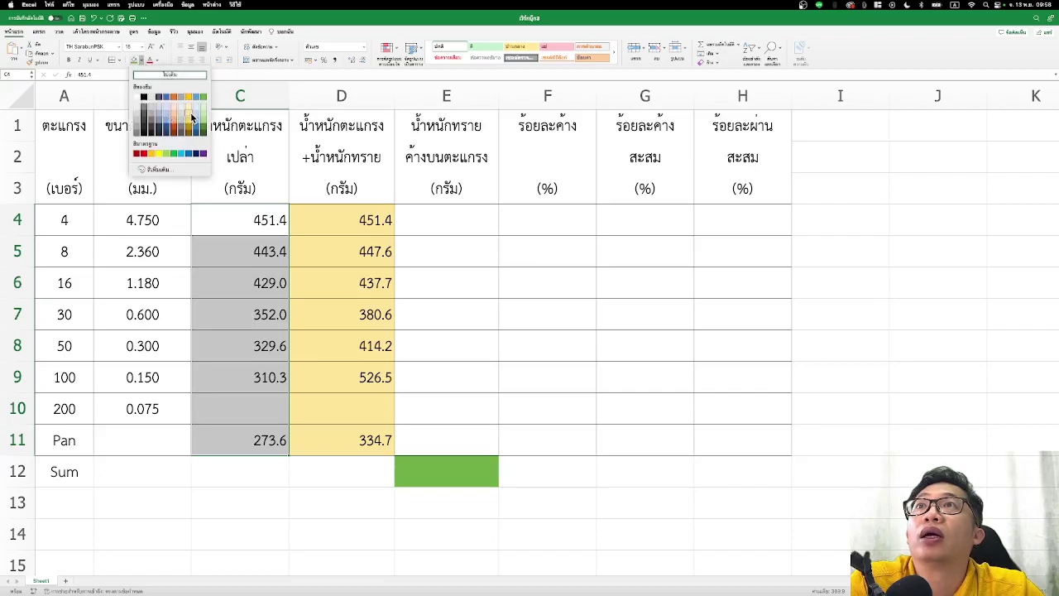
click(193, 118)
click(297, 248)
drag(250, 216, 278, 451)
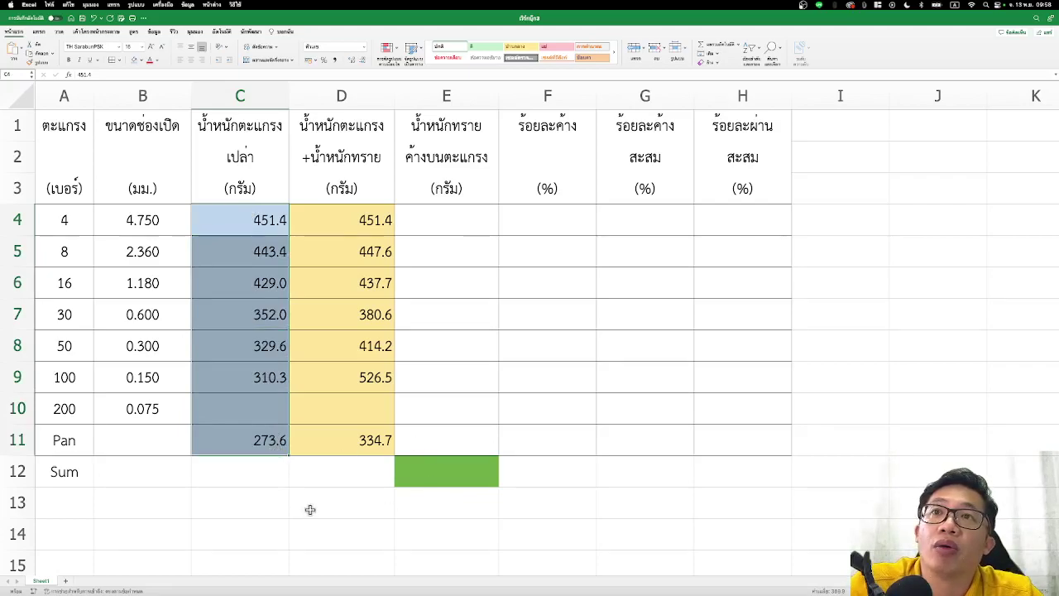
key(Return)
key(Return)
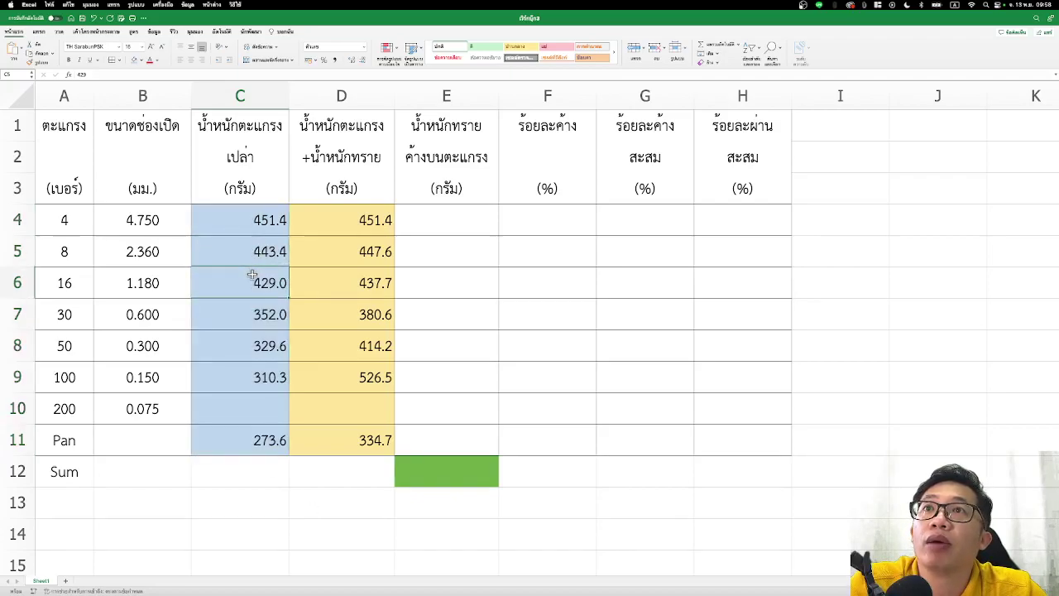
click(66, 219)
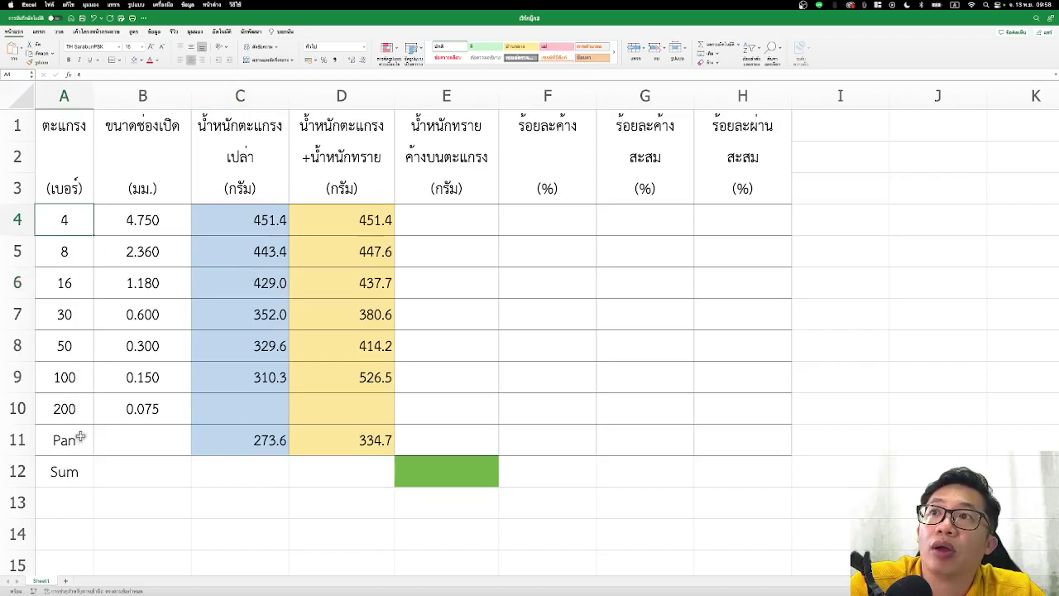
click(280, 509)
click(65, 409)
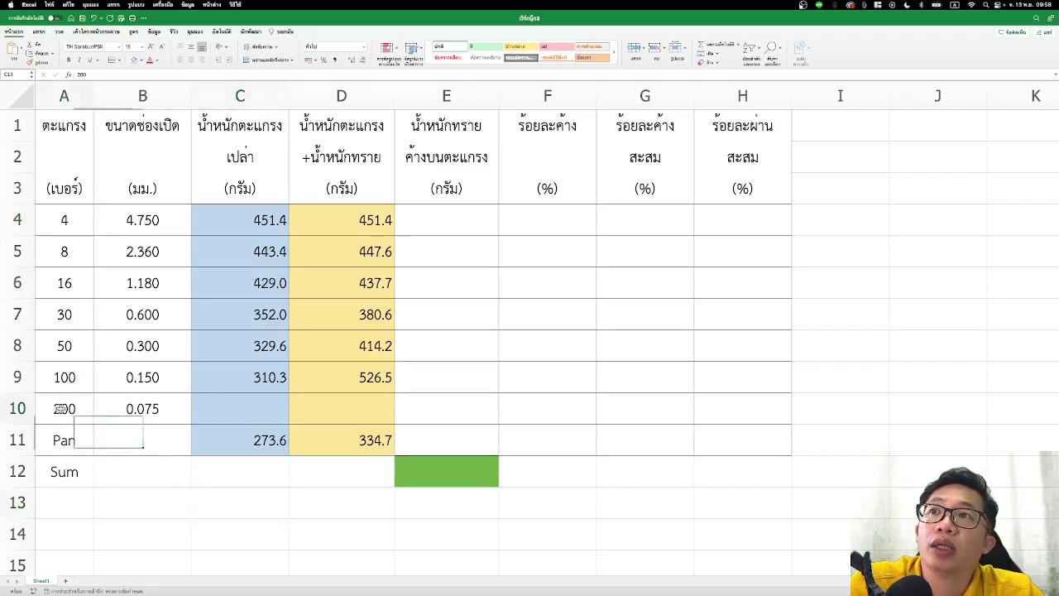
drag(64, 409, 756, 412)
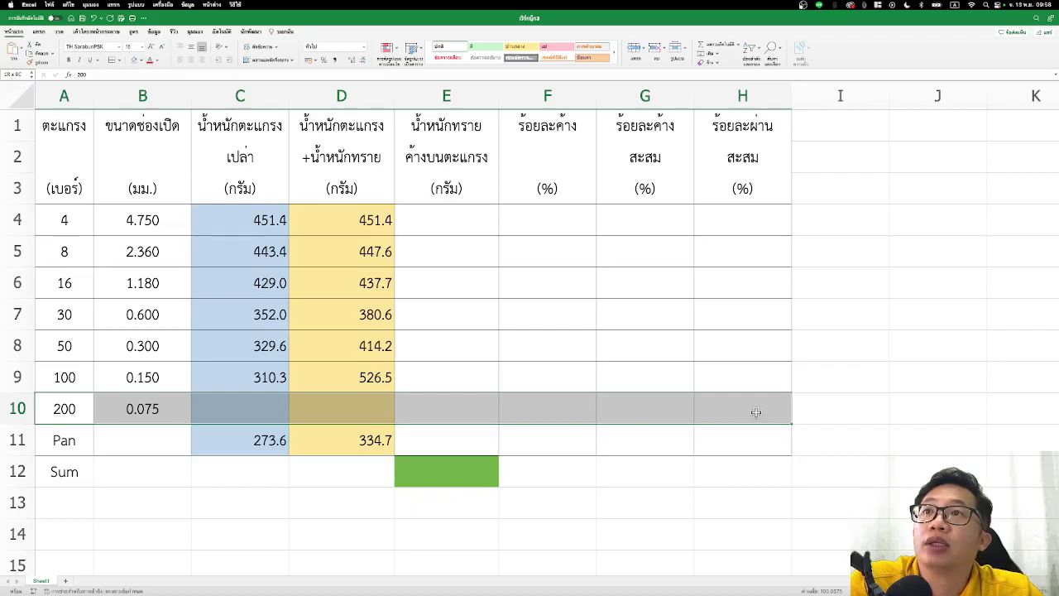
mouse_move(755, 412)
mouse_down()
mouse_move(314, 426)
mouse_move(344, 409)
mouse_up()
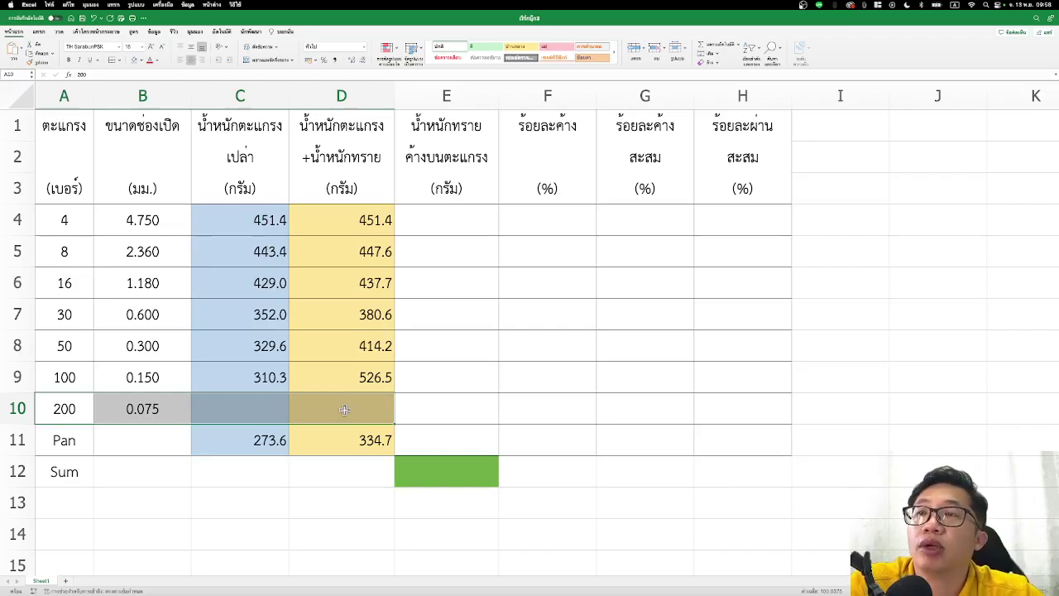
click(250, 406)
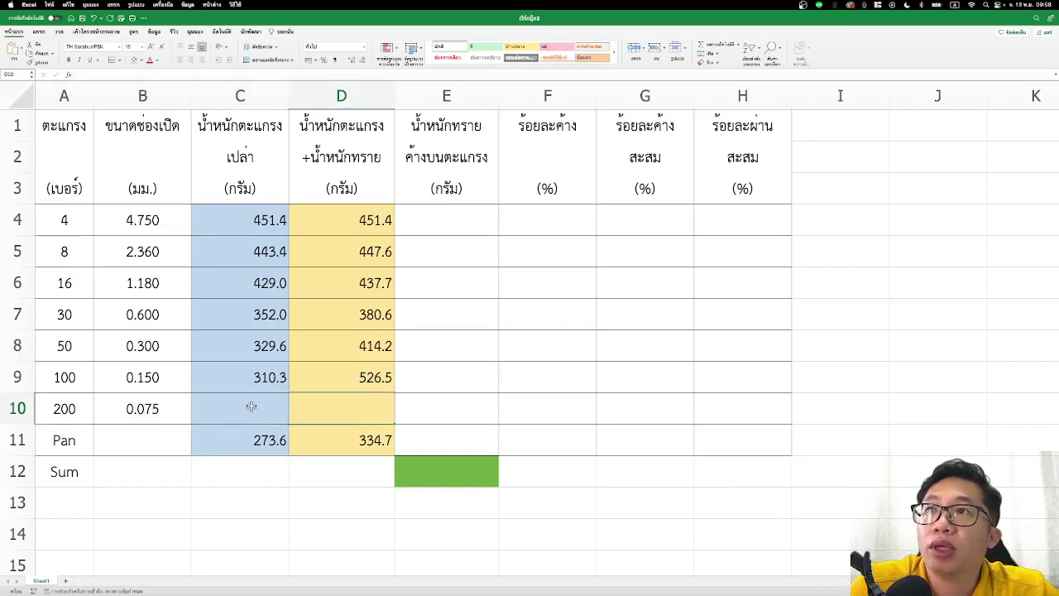
drag(314, 403, 248, 406)
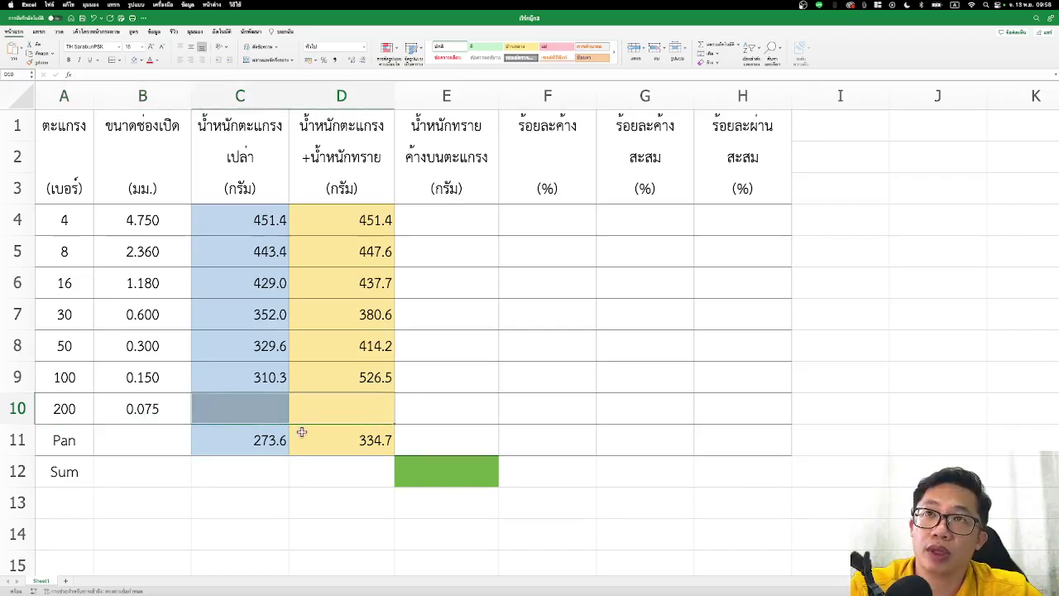
click(345, 534)
click(251, 407)
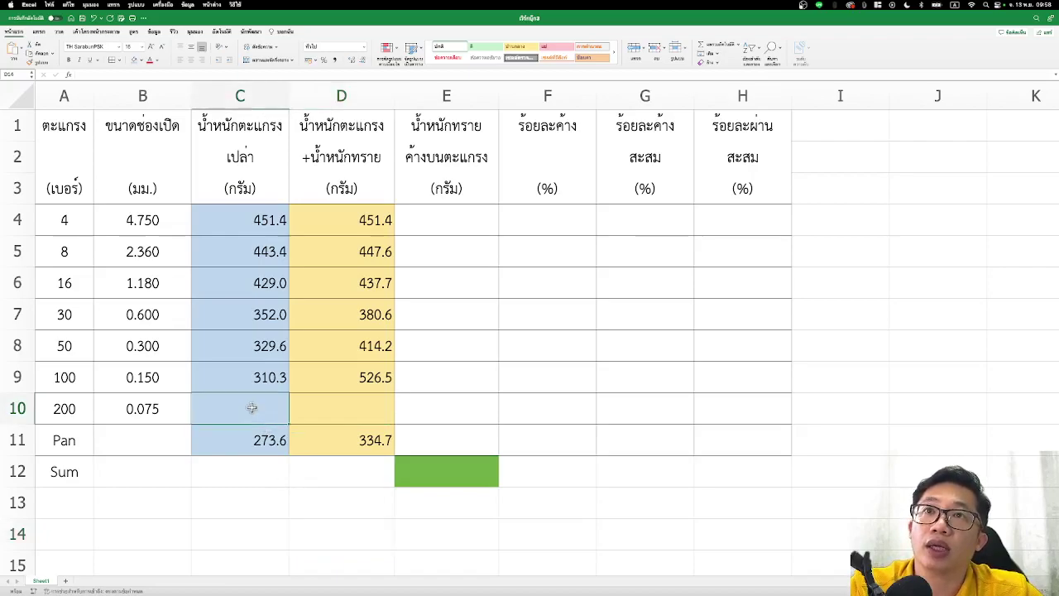
drag(252, 408, 324, 406)
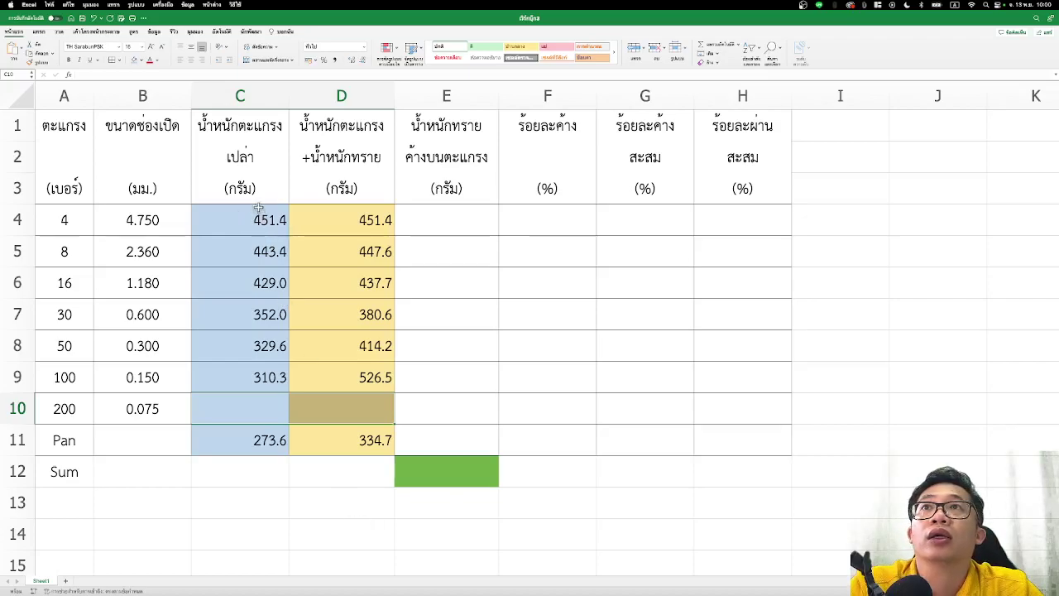
drag(259, 217, 285, 436)
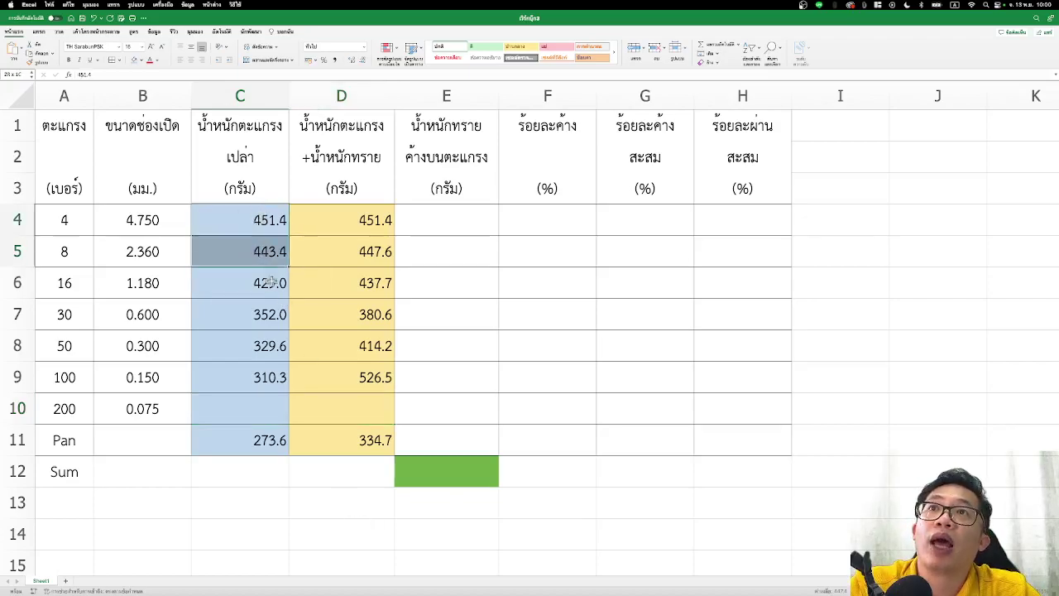
click(284, 436)
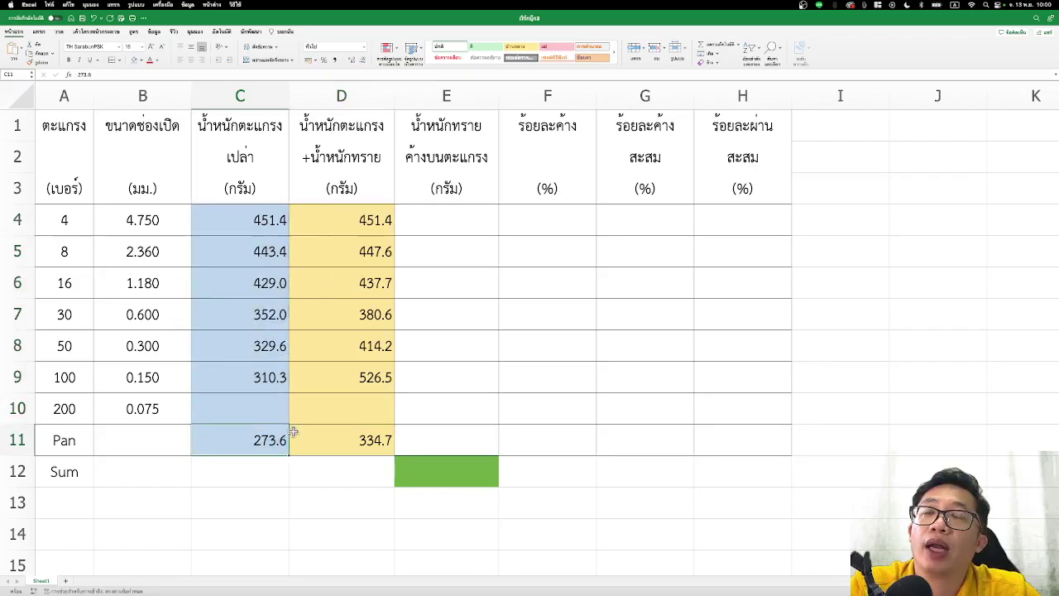
click(358, 217)
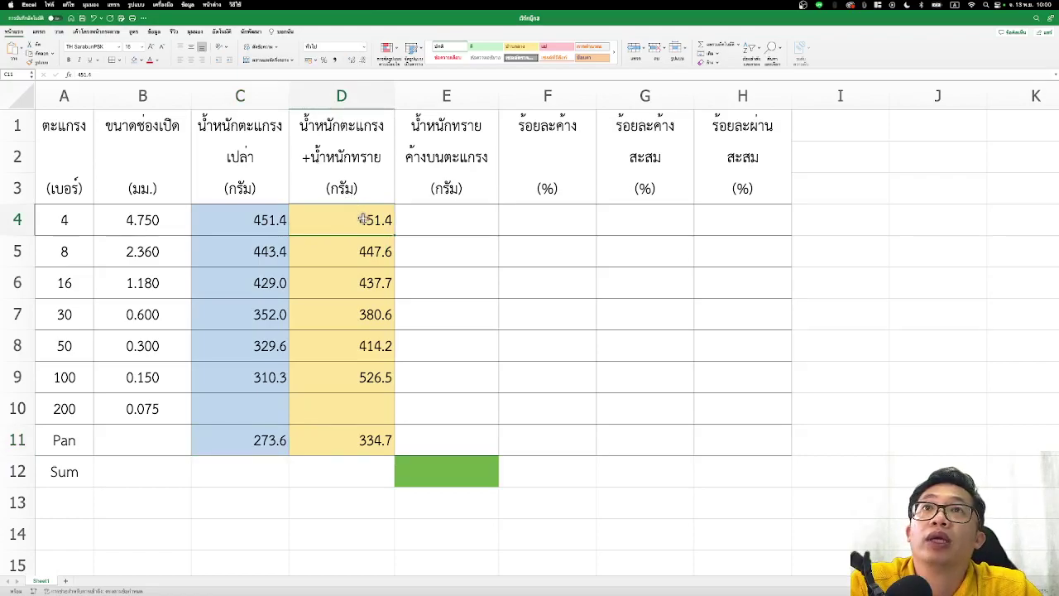
mouse_move(76, 566)
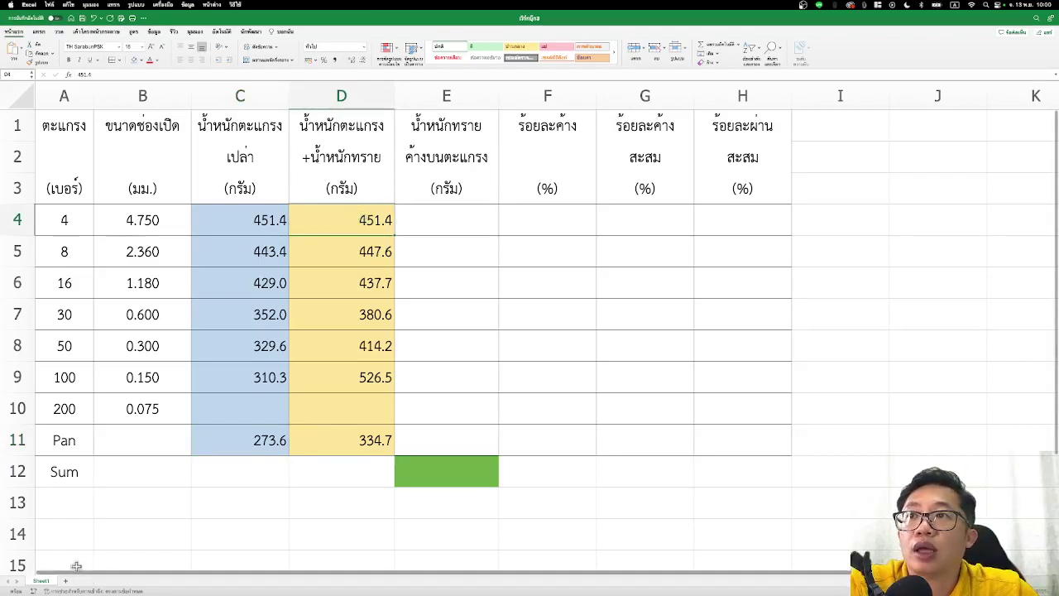
click(81, 502)
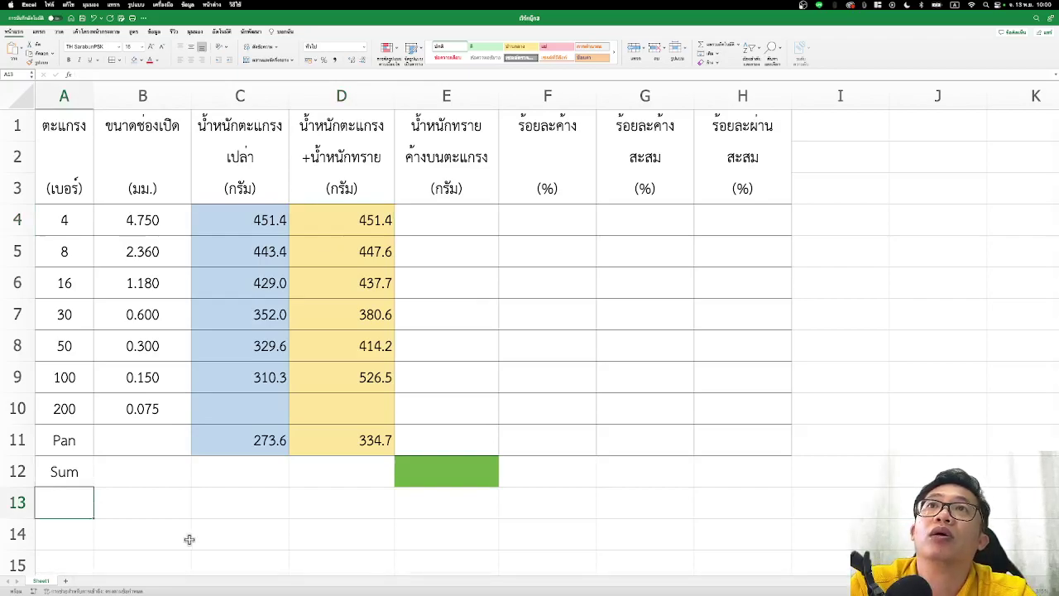
Label cell A13 'น้ำหนักทรายก่อนคัดขนาด'.
text(mkp)
key(BackSpace)
key(BackSpace)
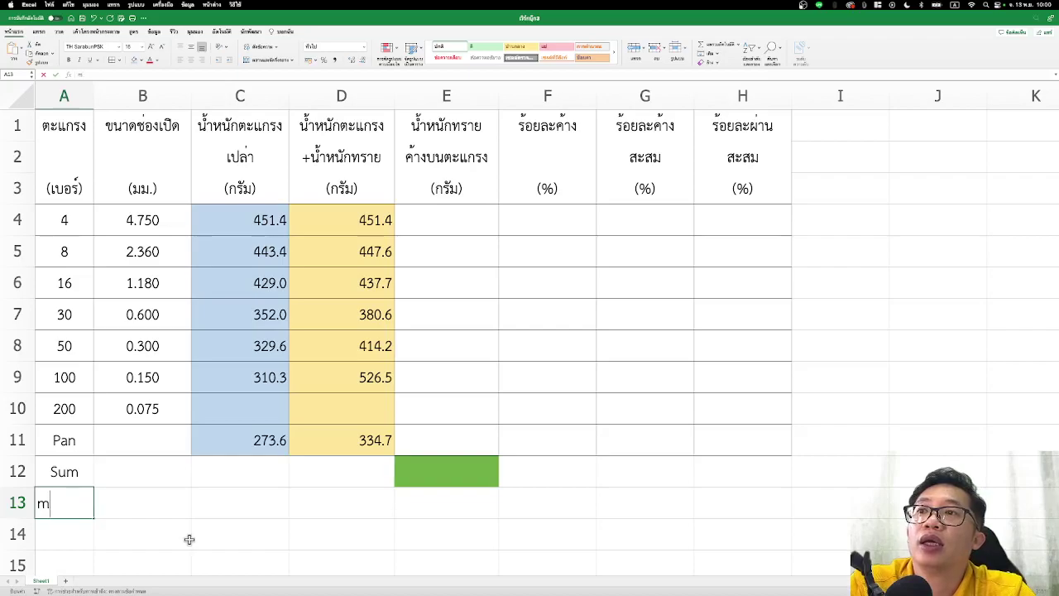
key(BackSpace)
text(หมุ)
key(BackSpace)
key(BackSpace)
key(BackSpace)
text(ป)
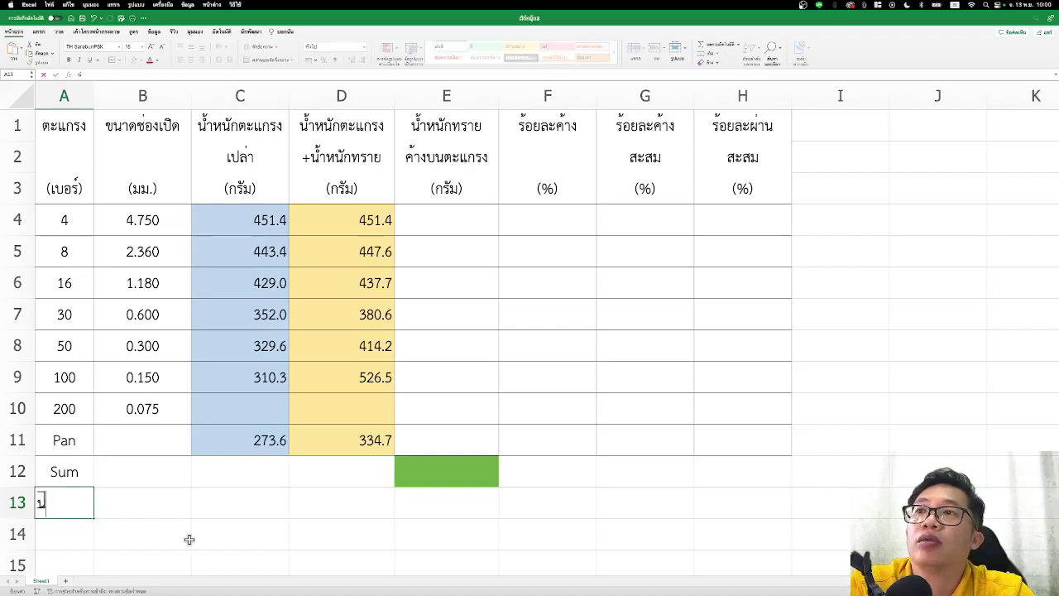
text(้ำหนักทรา)
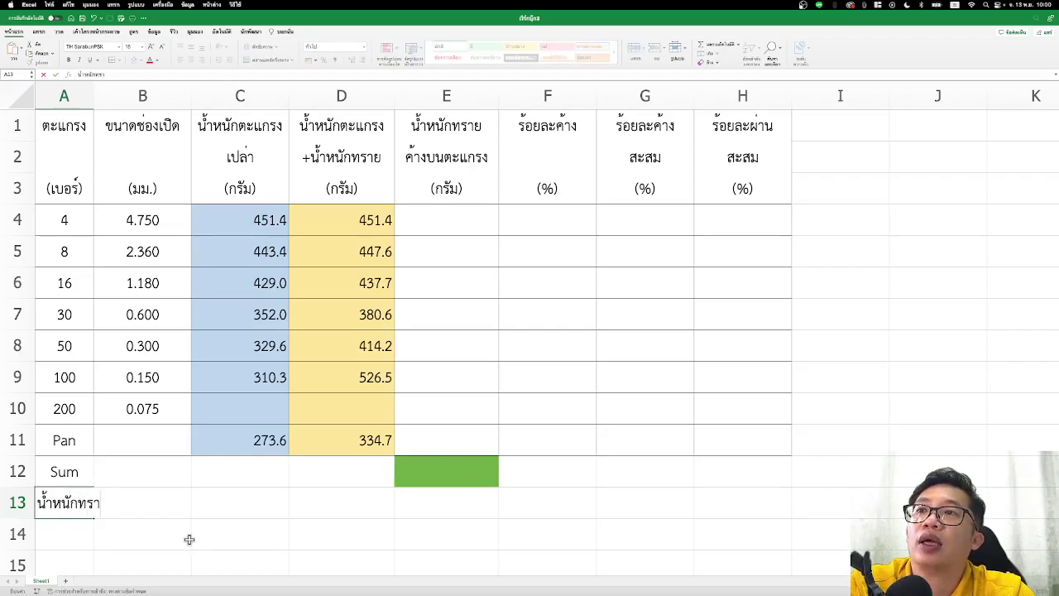
text(ยที่ไ)
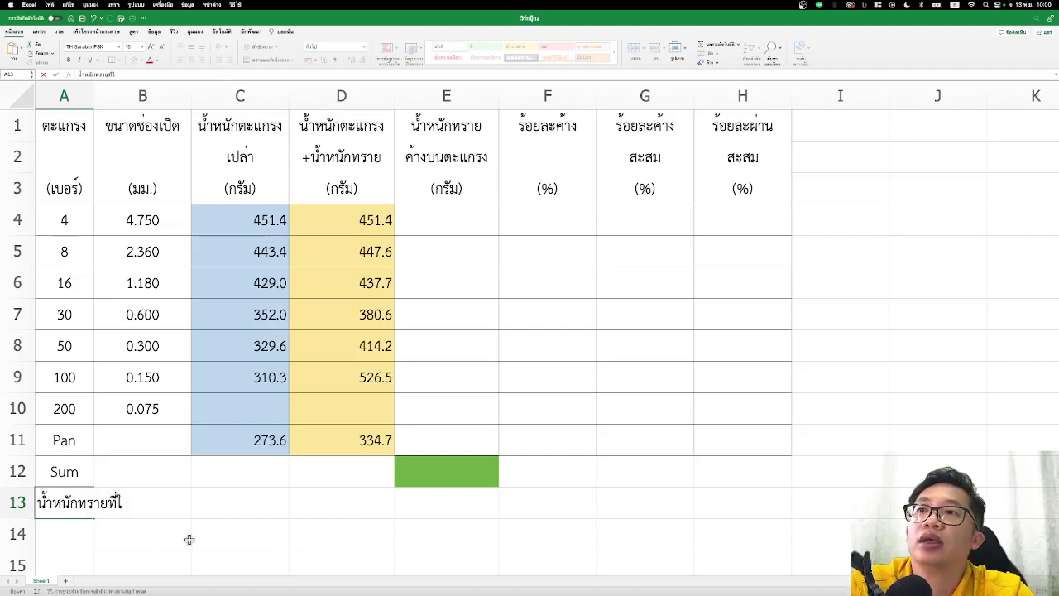
key(BackSpace)
text(ใส)
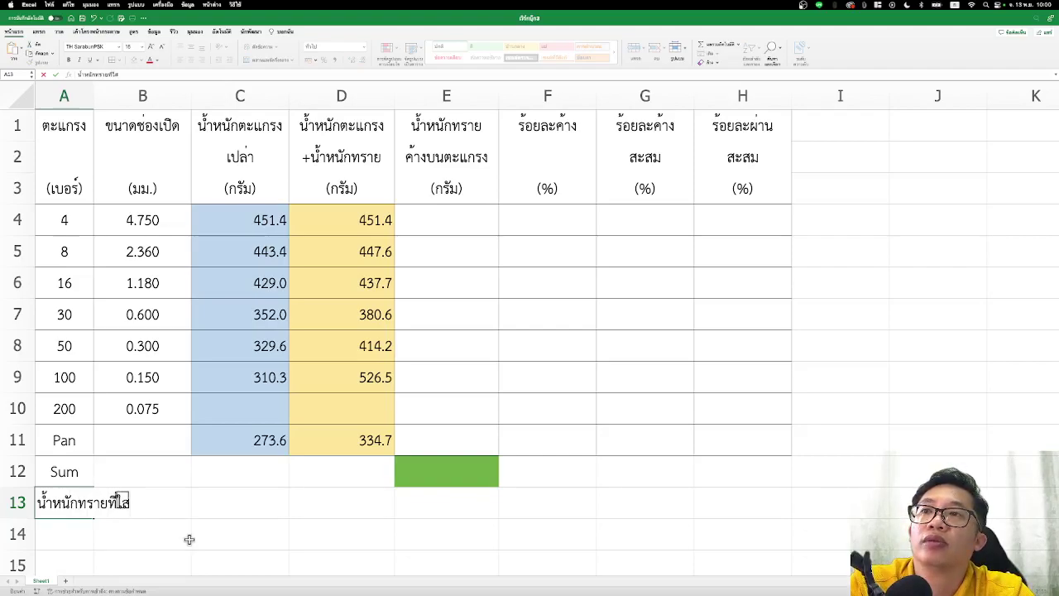
key(BackSpace)
key(BackSpace)
text(ก)
key(BackSpace)
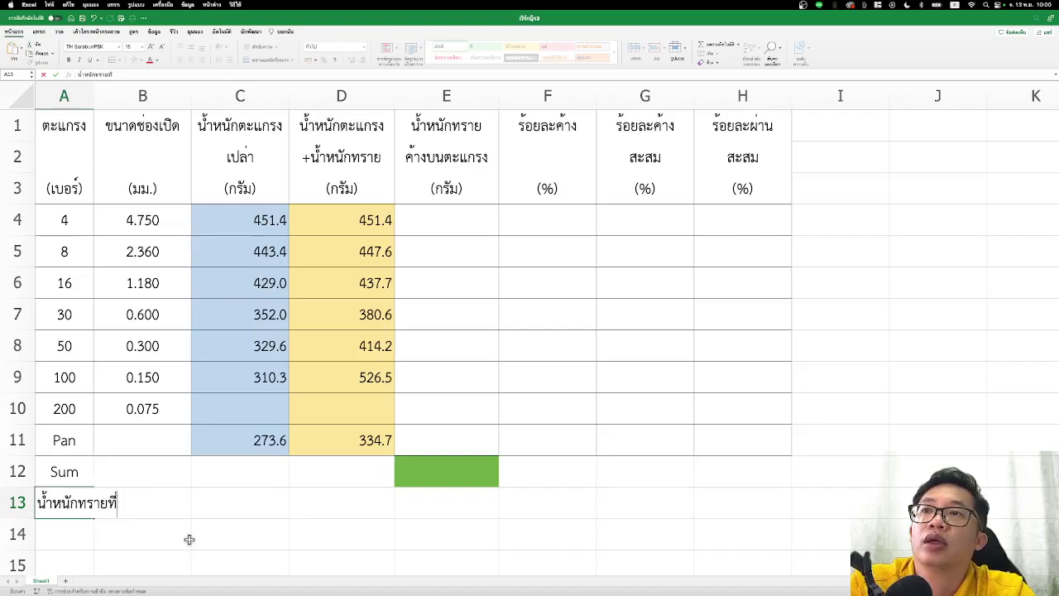
key(BackSpace)
key(BackSpace)
key(BackSpace)
text(ก่อนใส่)
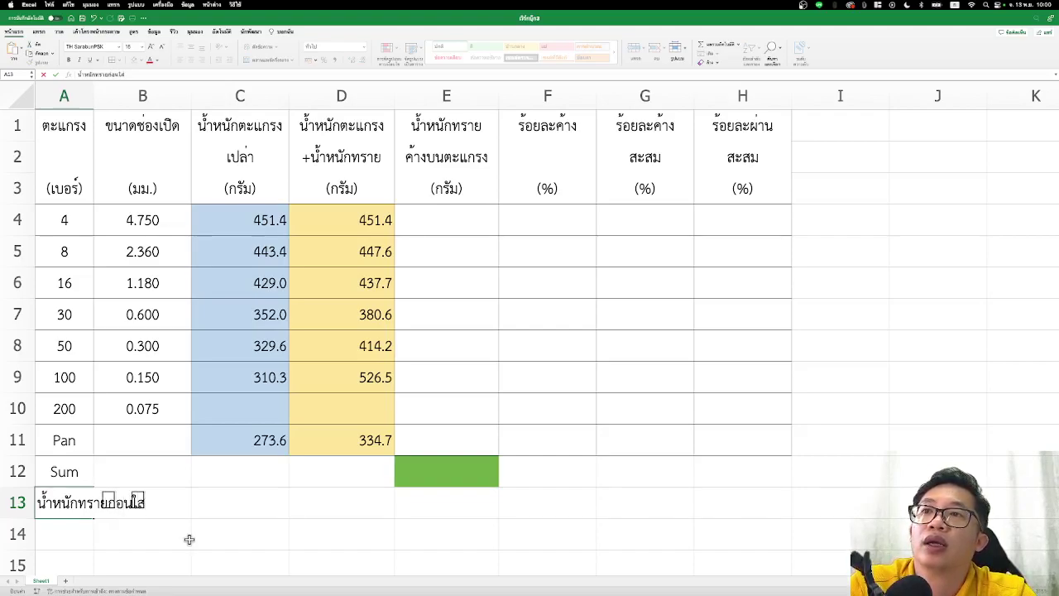
key(BackSpace)
key(BackSpace)
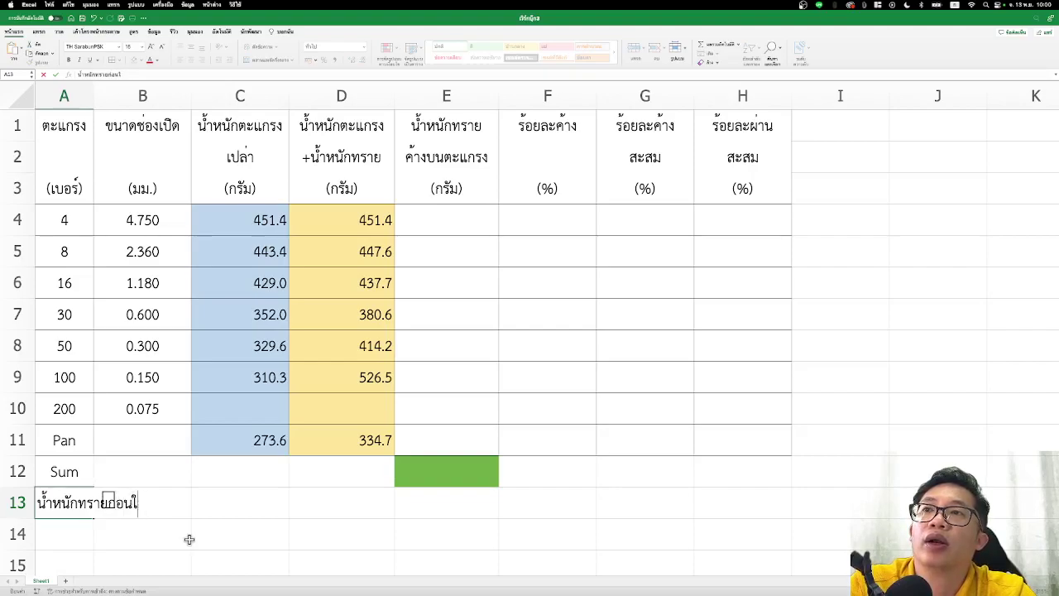
key(BackSpace)
text(คัดขนาด)
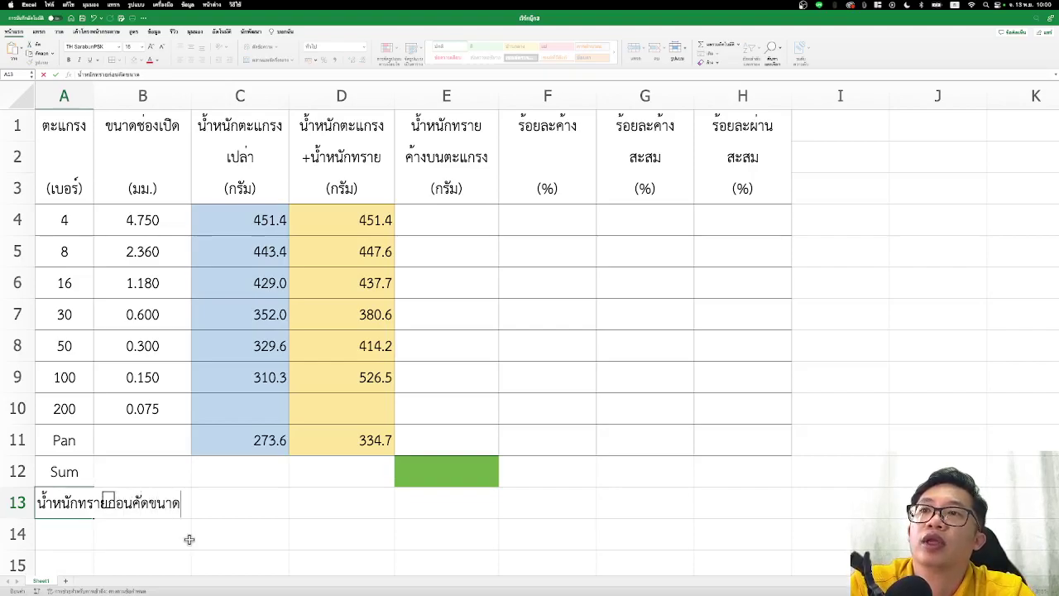
key(Tab)
key(Tab)
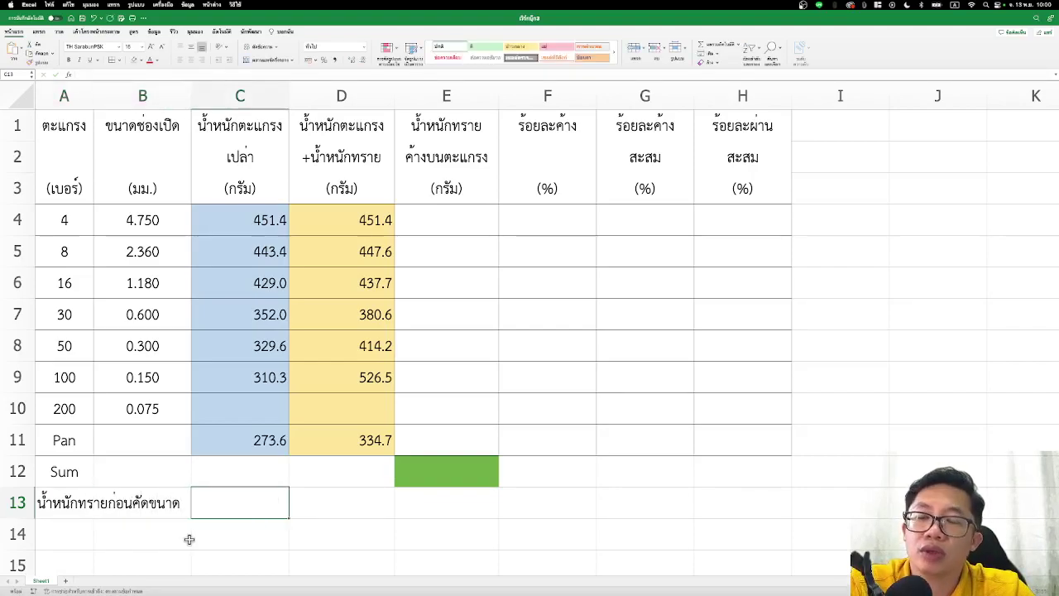
Enter 405 in C13 with the unit กรัม beside it in D13.
text(40)
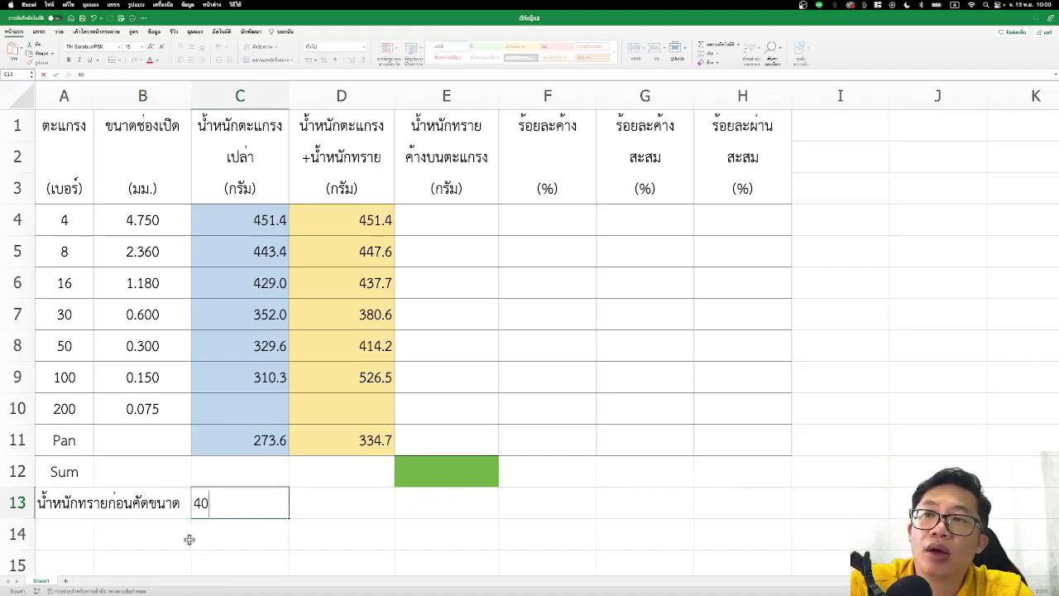
text(5)
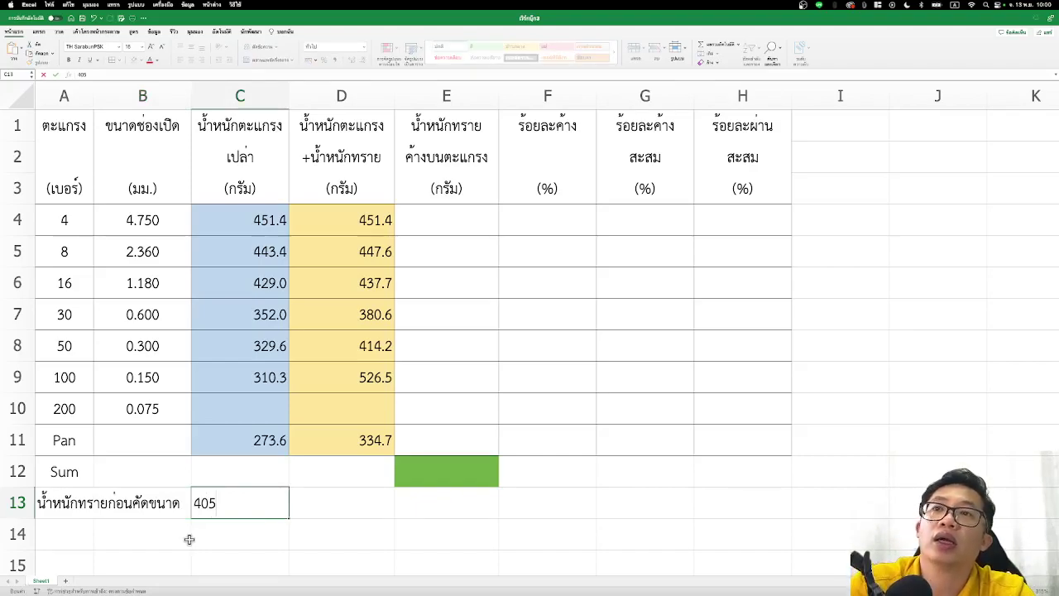
key(Tab)
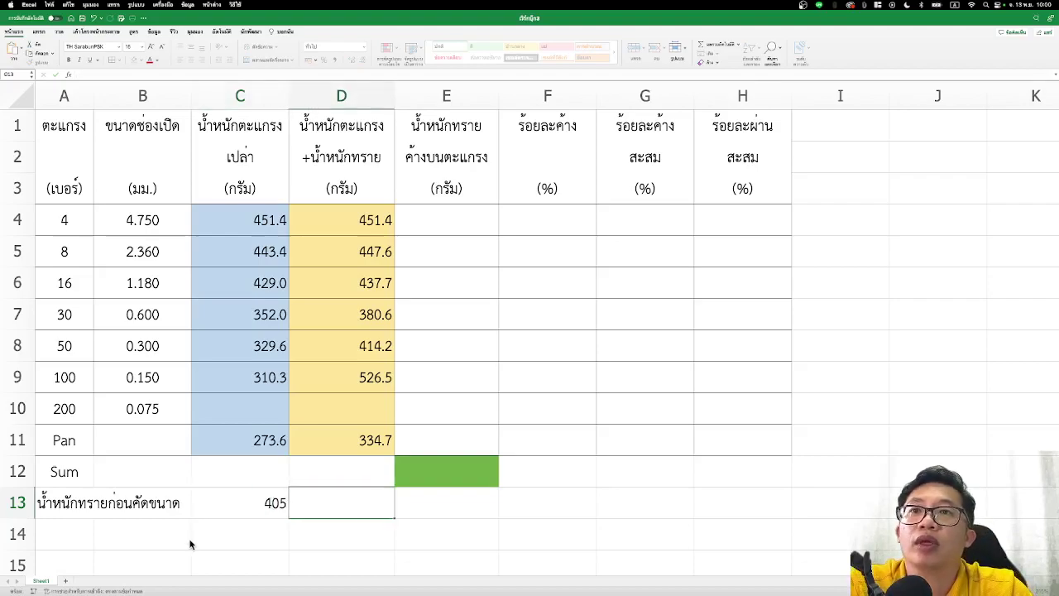
text(กรัม)
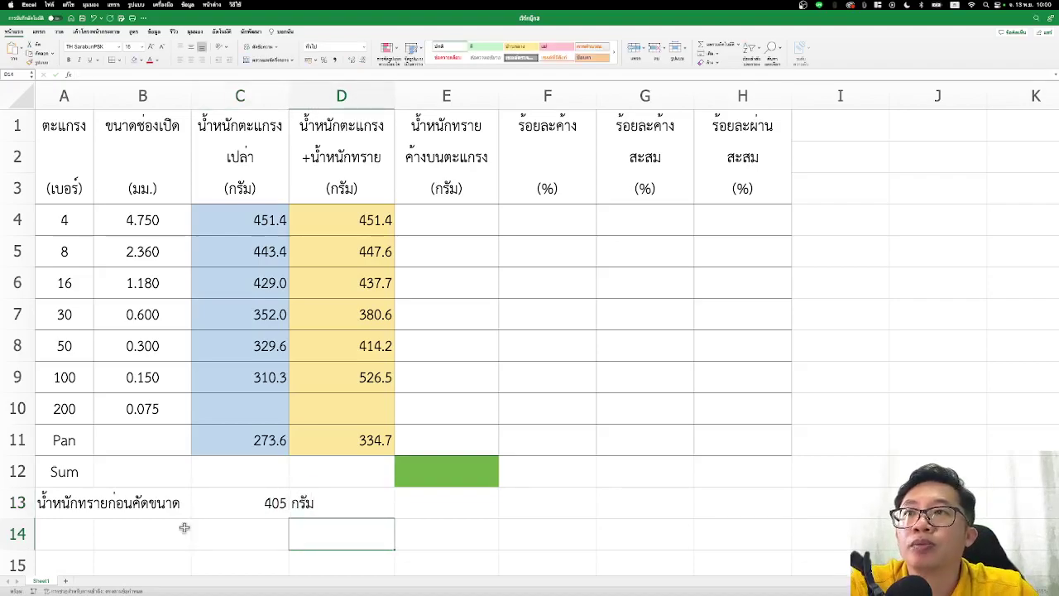
drag(74, 503, 372, 505)
click(531, 516)
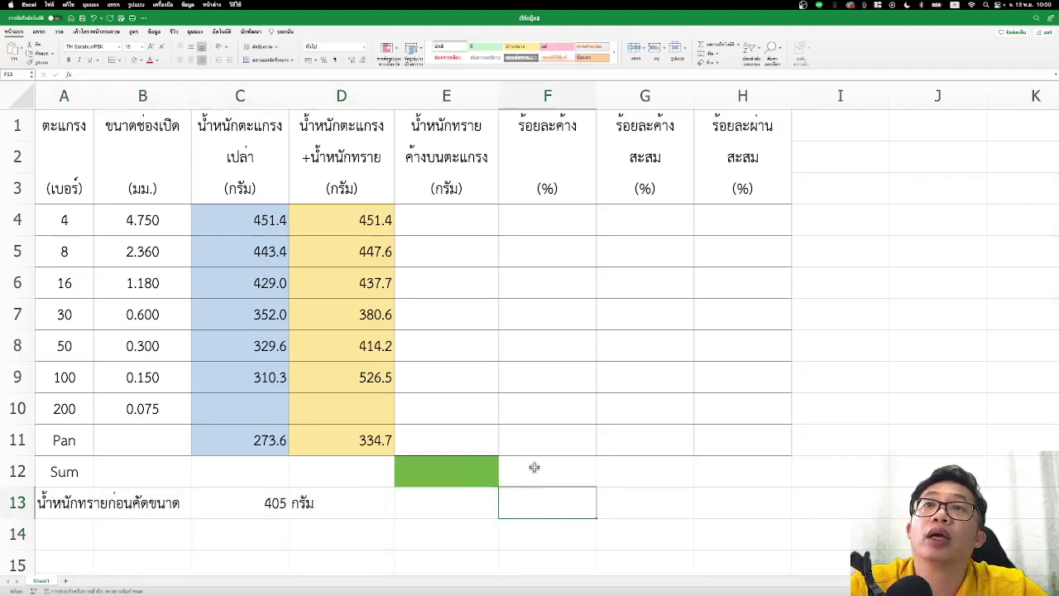
click(429, 225)
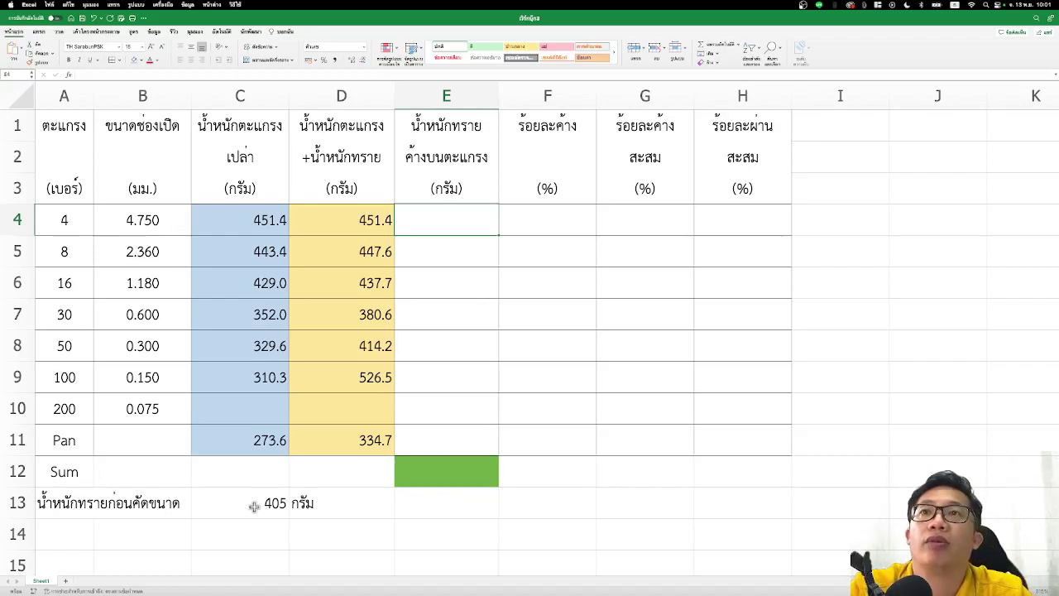
click(260, 505)
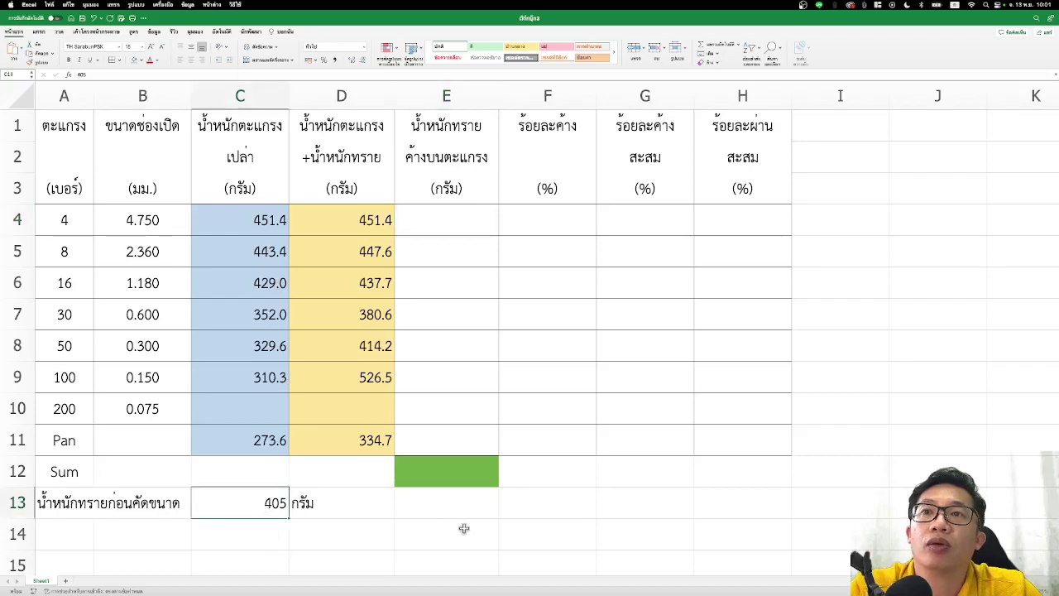
click(438, 225)
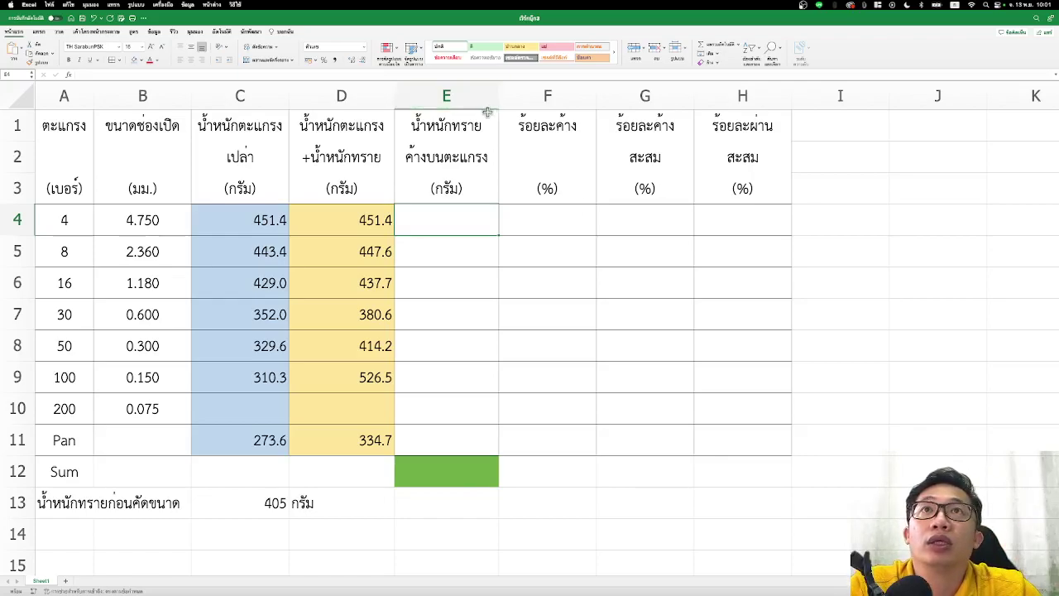
Shade the column E header cells E1:E3 light green.
drag(487, 116, 476, 189)
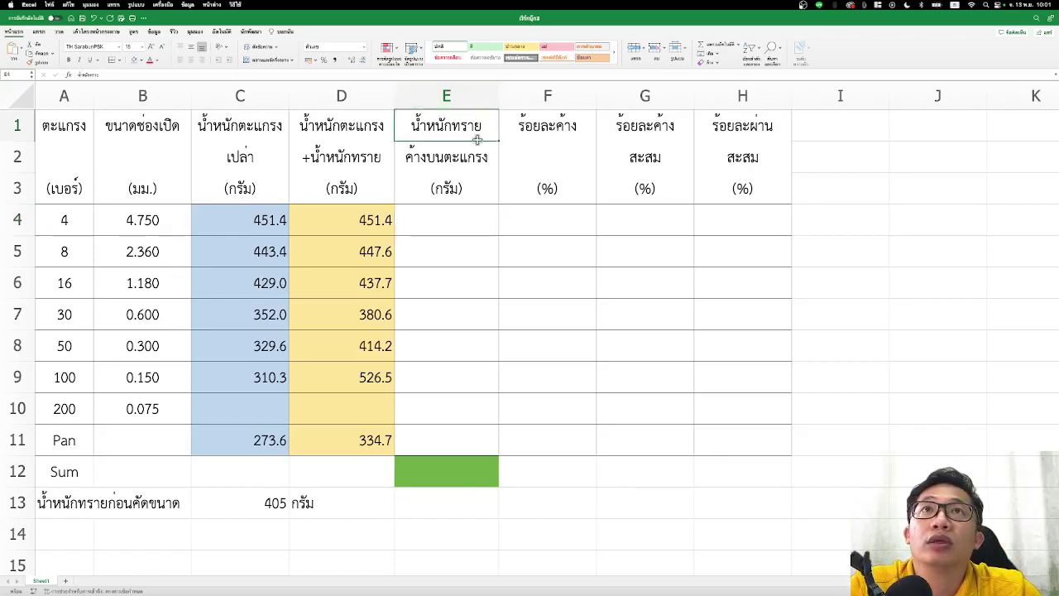
click(143, 62)
click(208, 121)
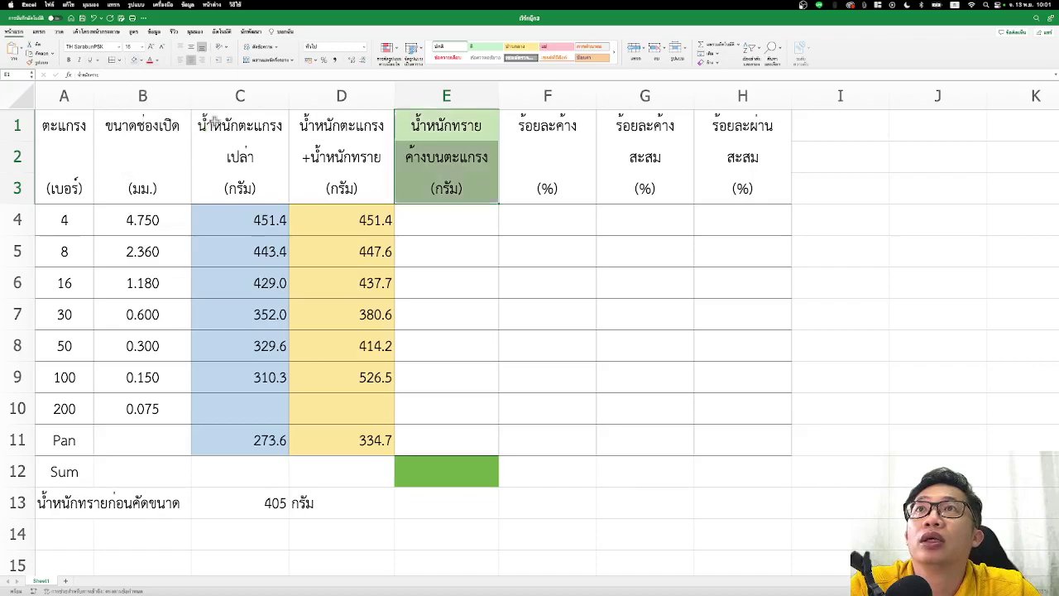
click(796, 334)
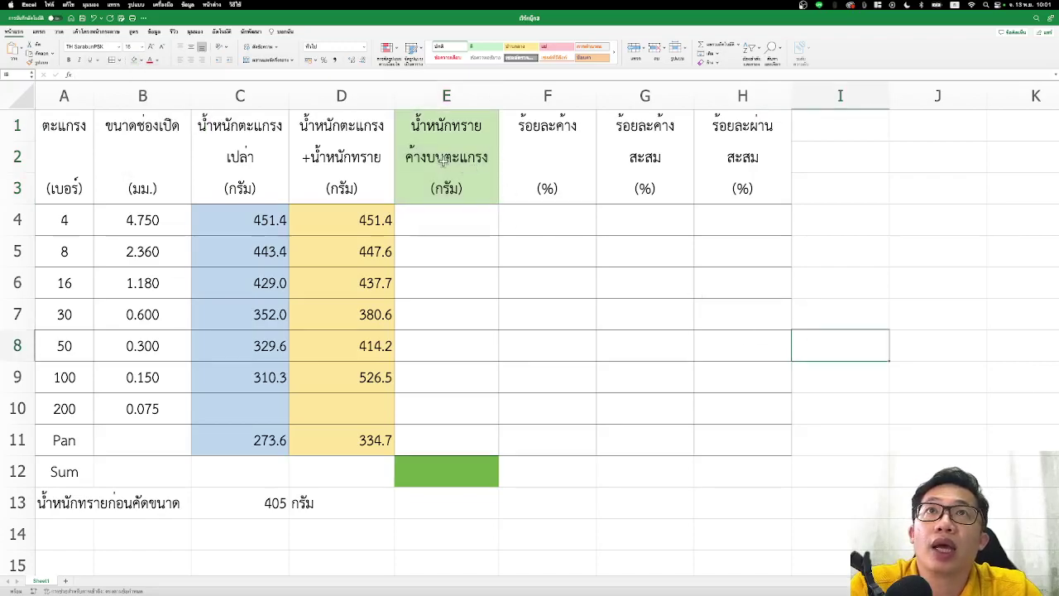
Enter the retained-weight formula =D4-C4 in E4.
click(456, 219)
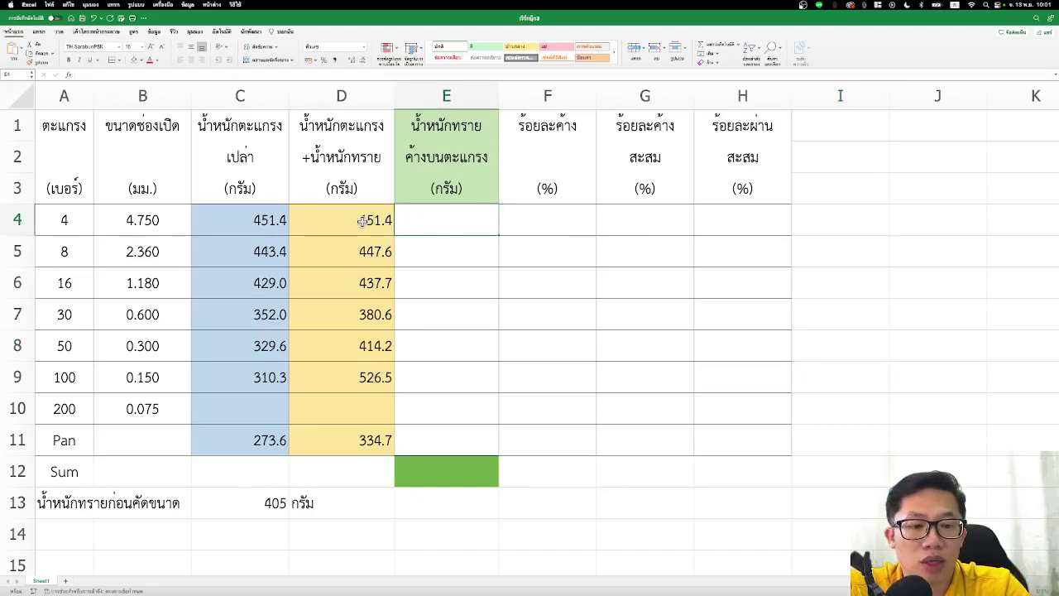
text(ซ)
key(BackSpace)
text(=)
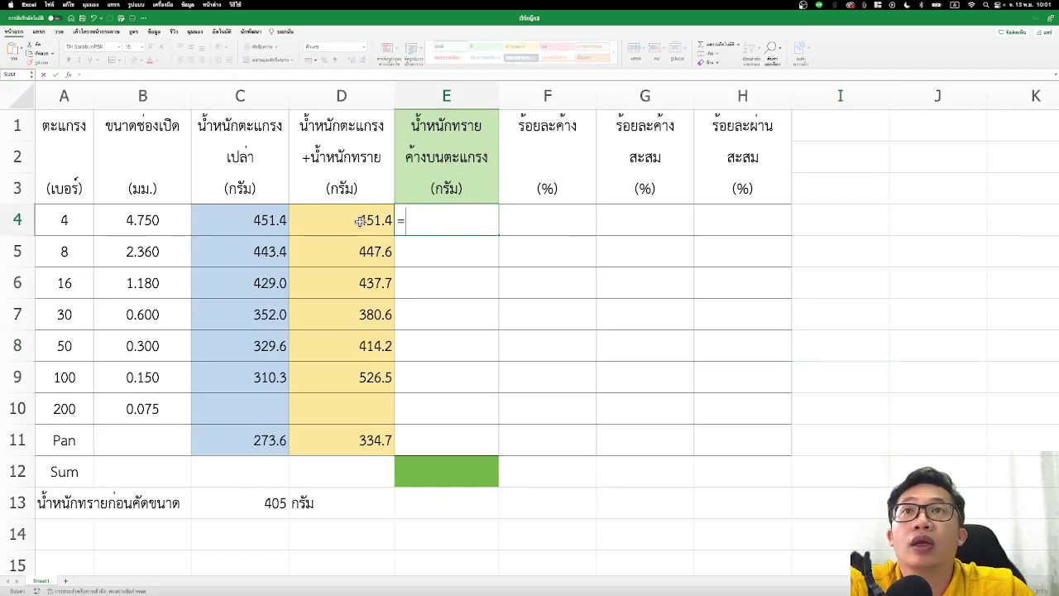
click(360, 221)
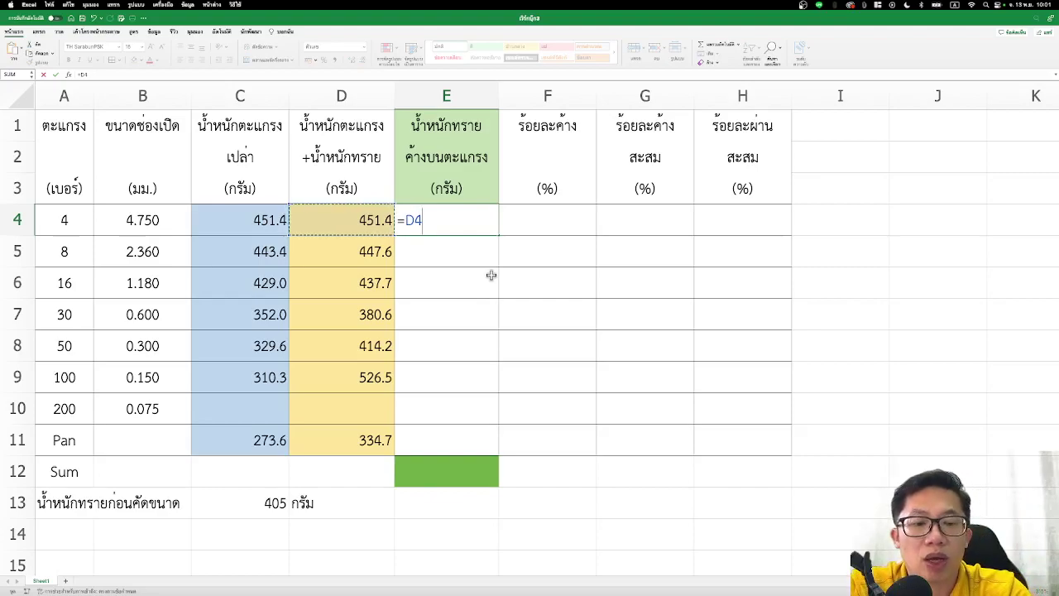
text(-)
click(244, 230)
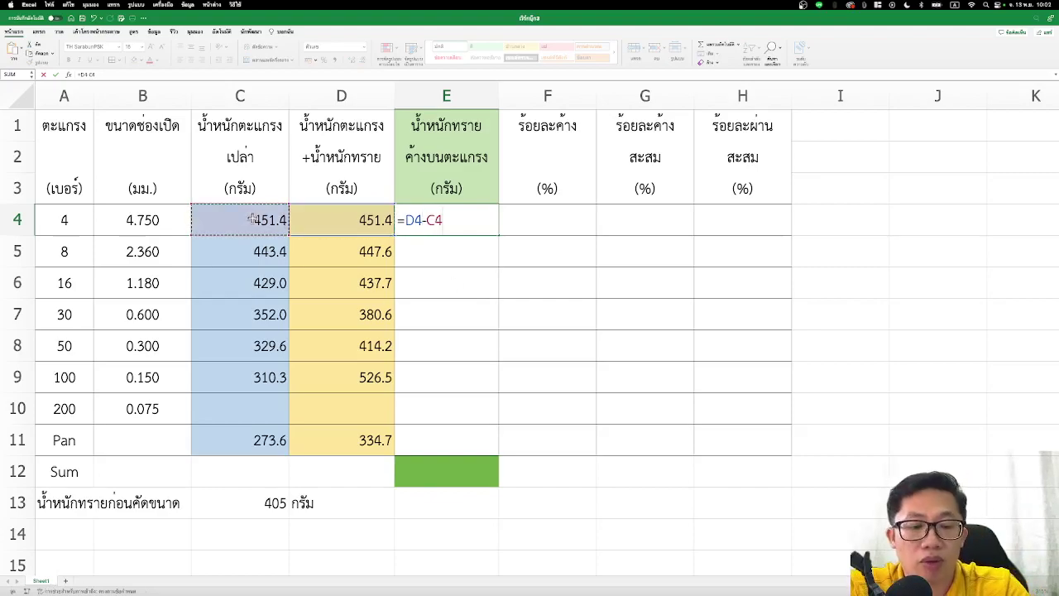
key(Return)
Copy the E4 formula down to E11, giving retained weights 0.0 through 61.1.
click(470, 218)
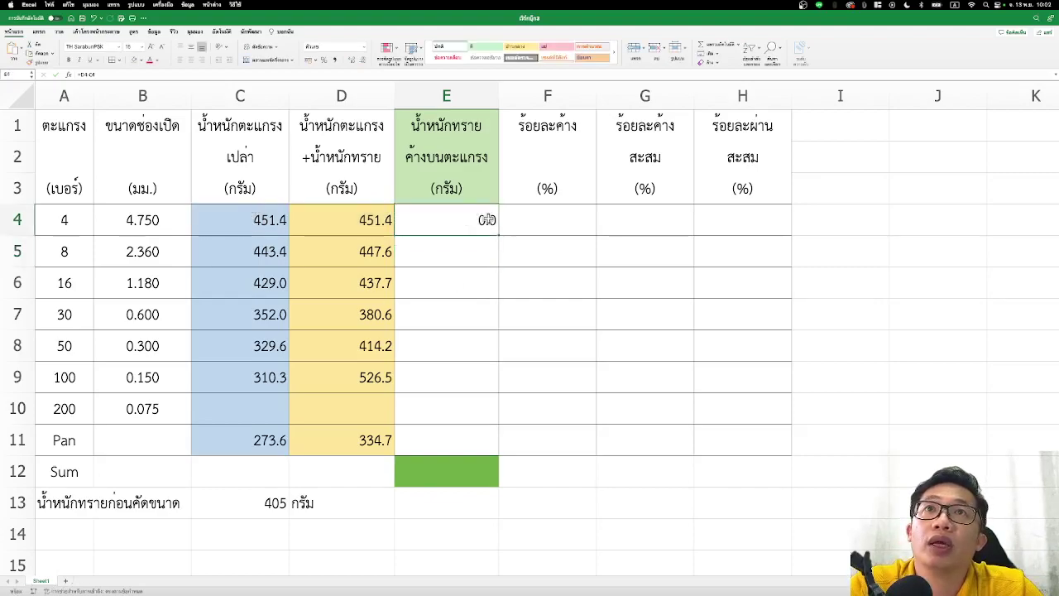
click(379, 222)
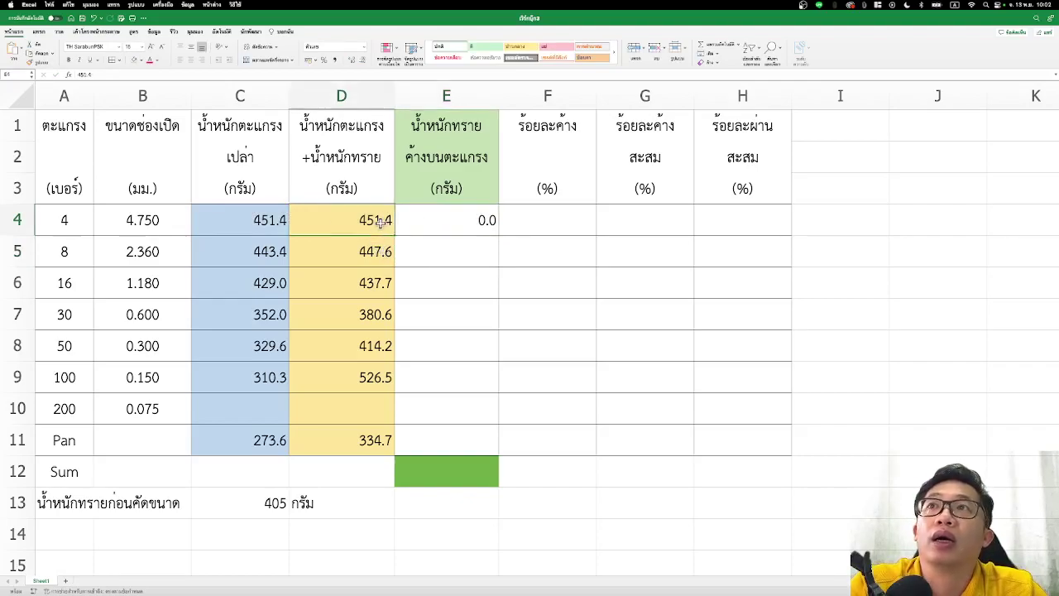
drag(380, 222, 270, 220)
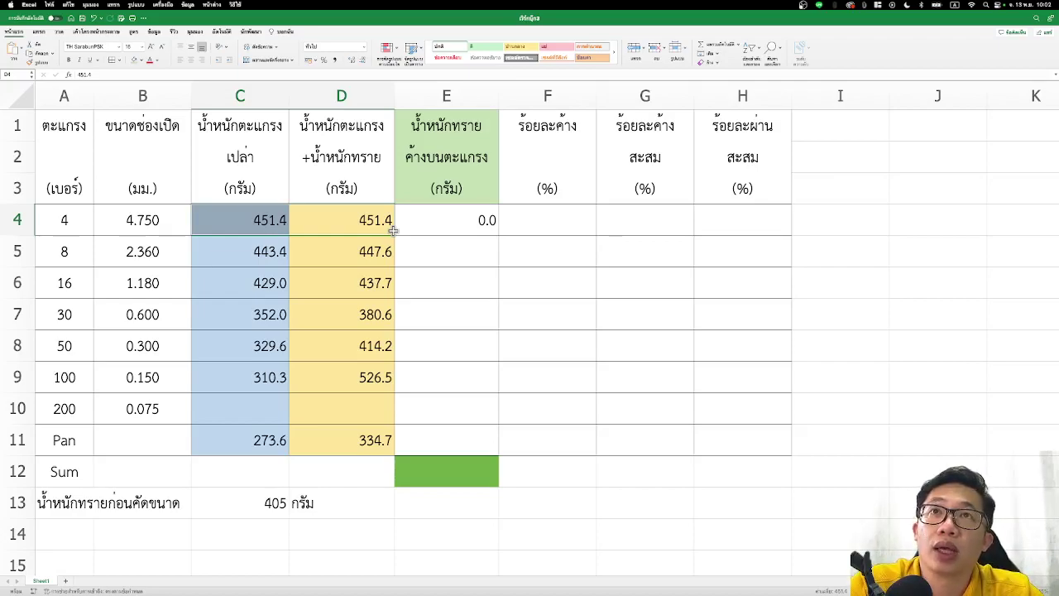
click(478, 221)
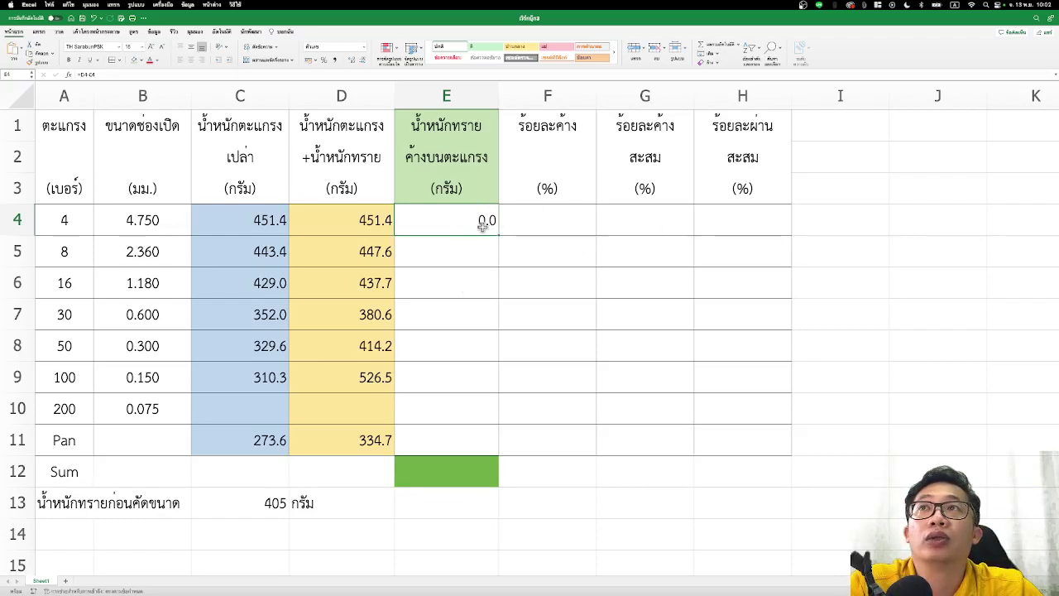
drag(498, 235, 518, 447)
click(709, 498)
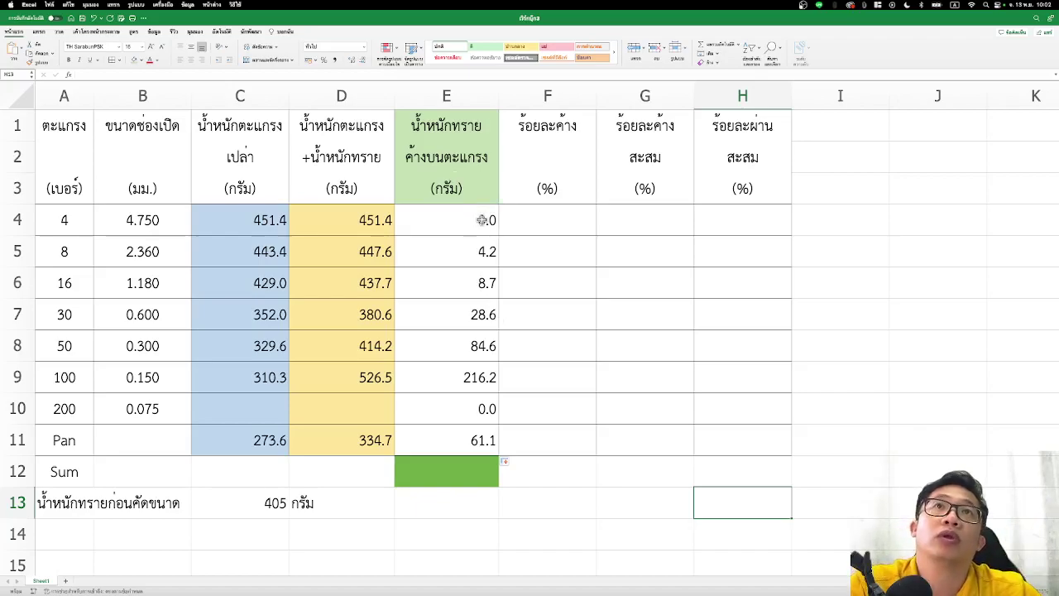
Enter =SUM(E4:E11) in E12, totalling 403.4 grams retained.
click(558, 224)
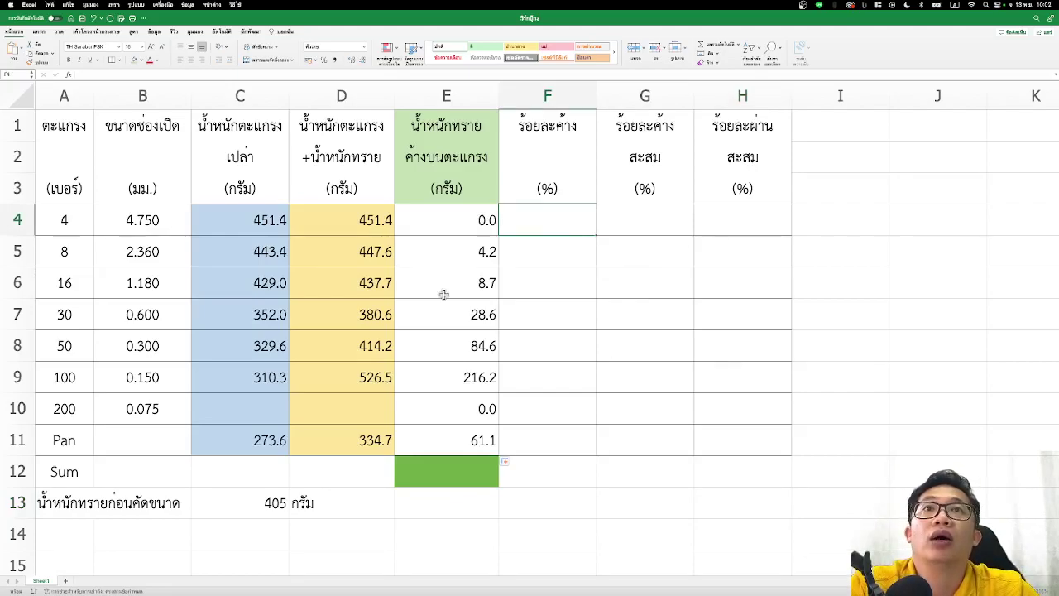
click(463, 482)
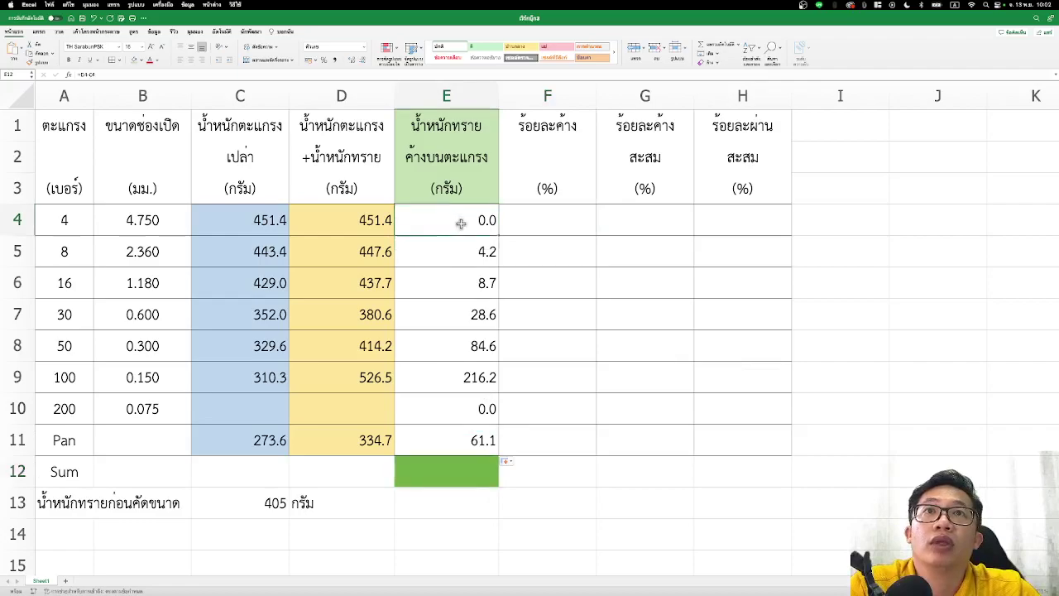
drag(460, 221, 463, 441)
click(464, 470)
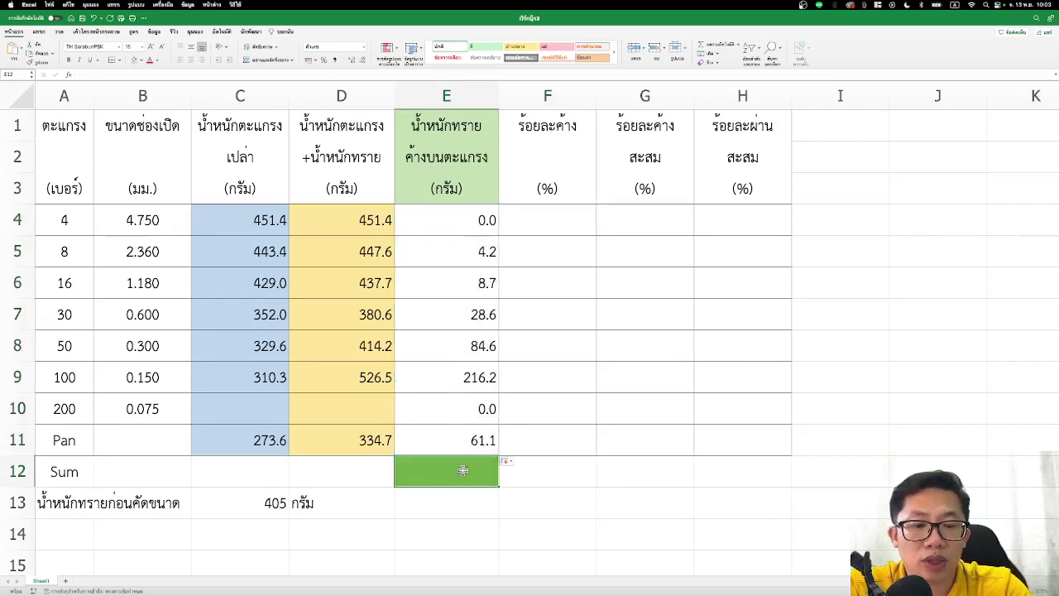
text(=)
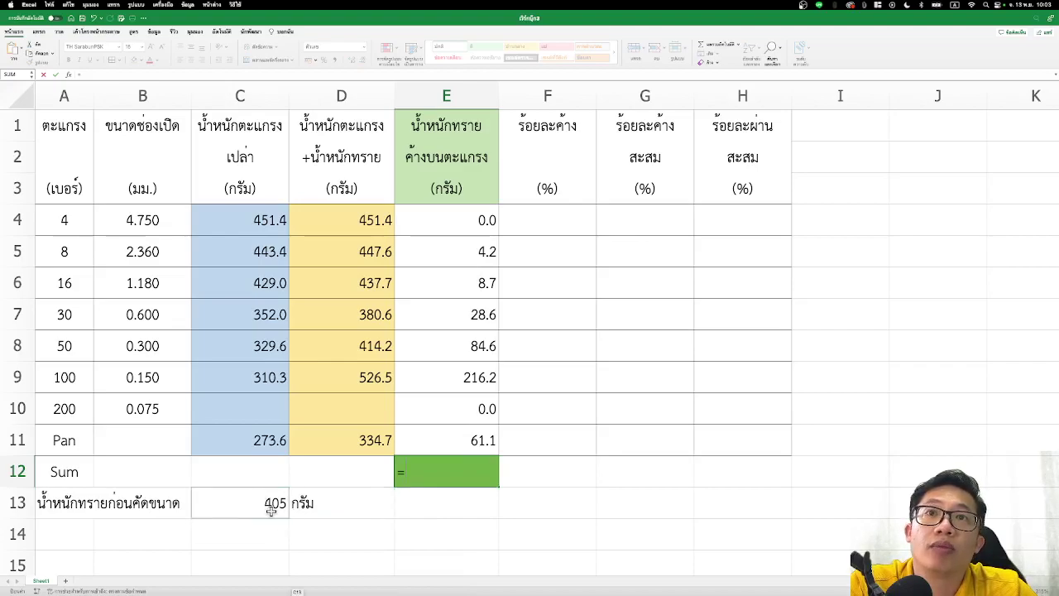
text(sum()
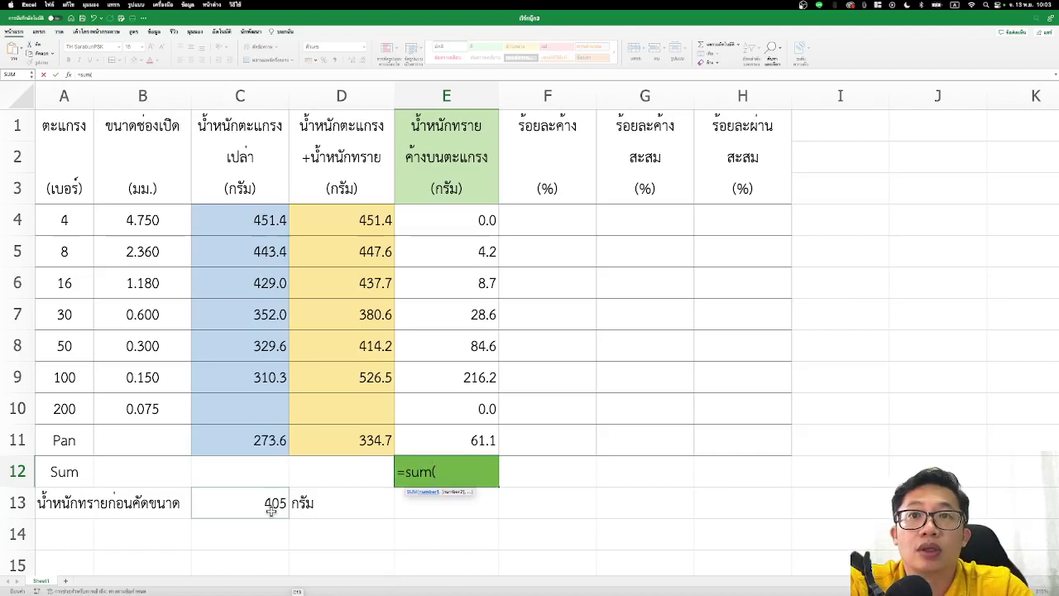
drag(470, 224, 474, 449)
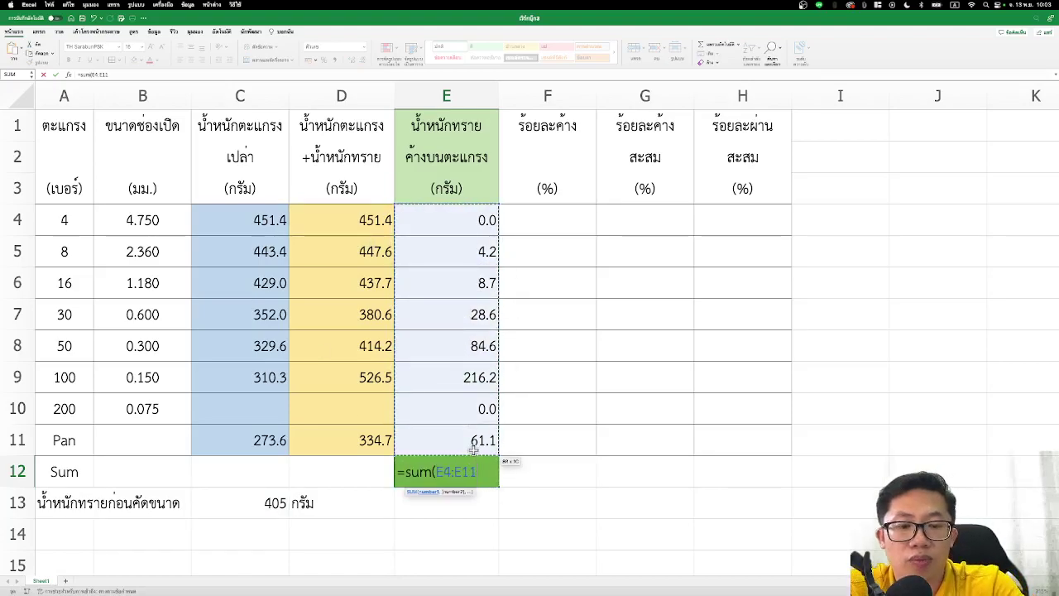
key(Return)
click(557, 482)
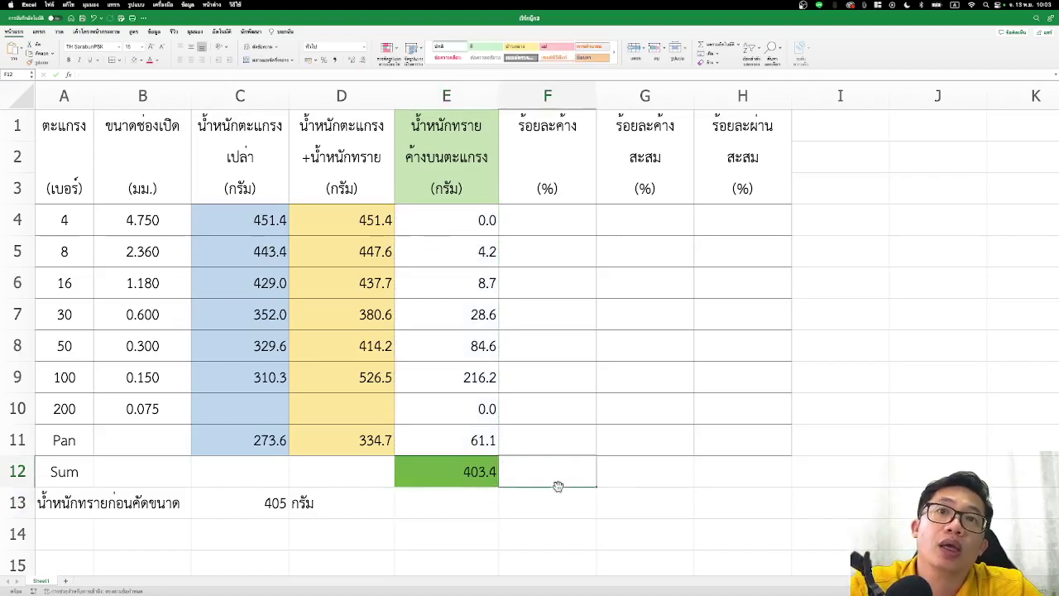
click(457, 471)
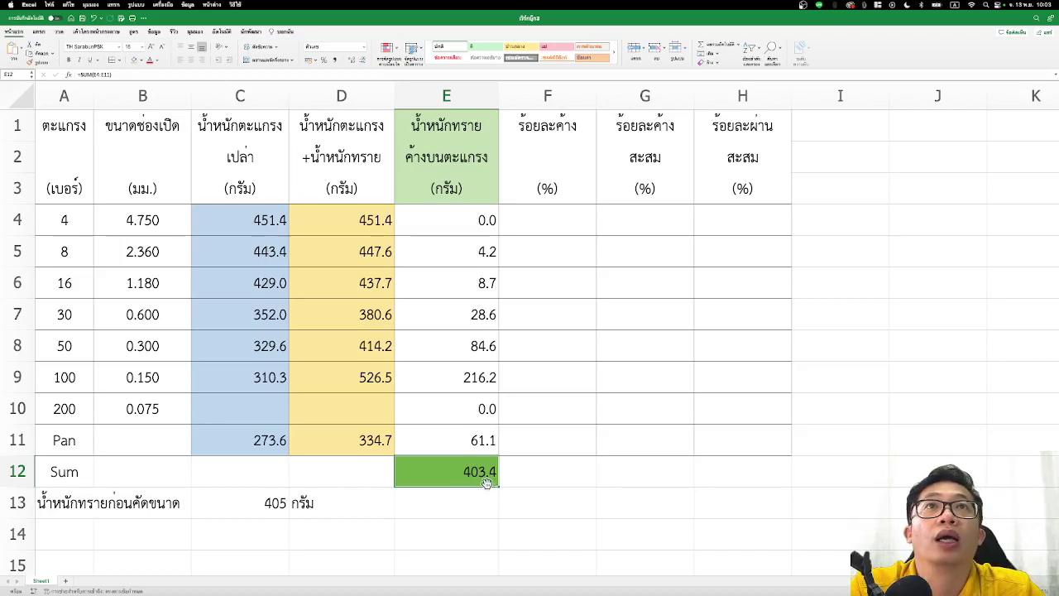
Enter 100 in F12 as the percent-retained total.
click(542, 223)
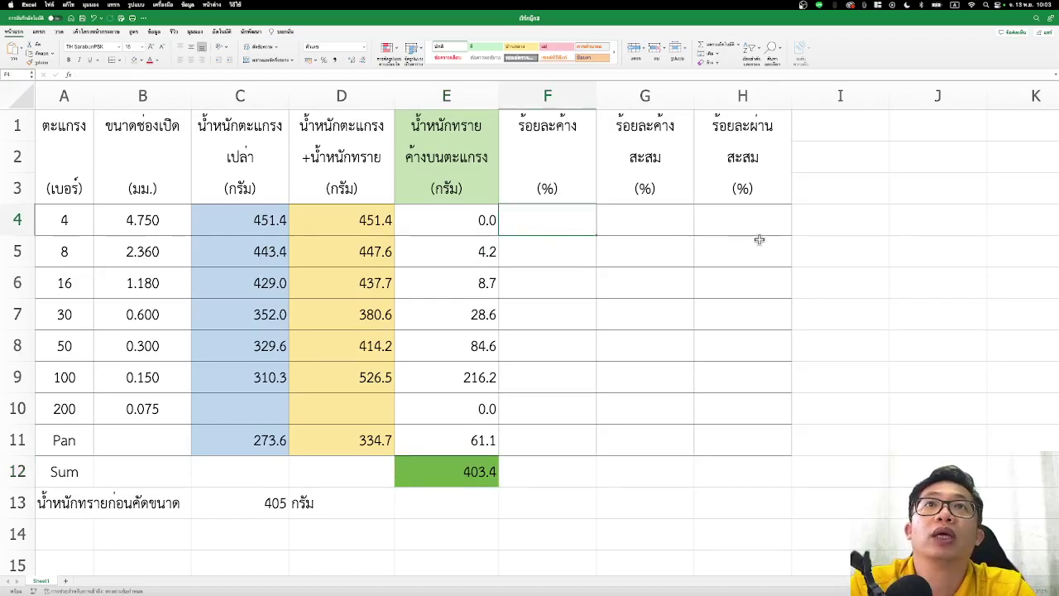
click(460, 217)
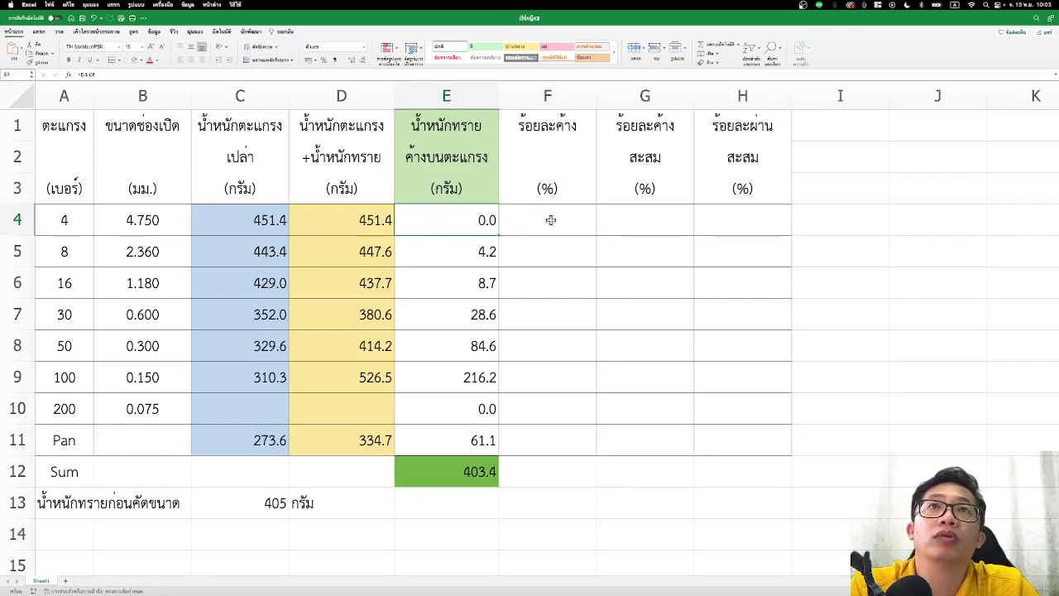
click(455, 473)
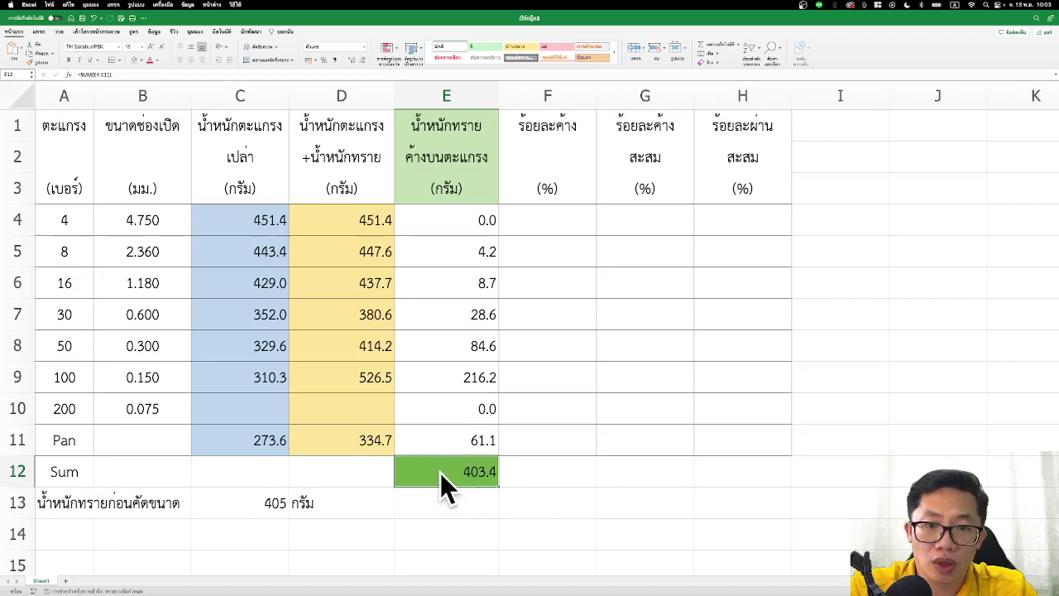
click(574, 468)
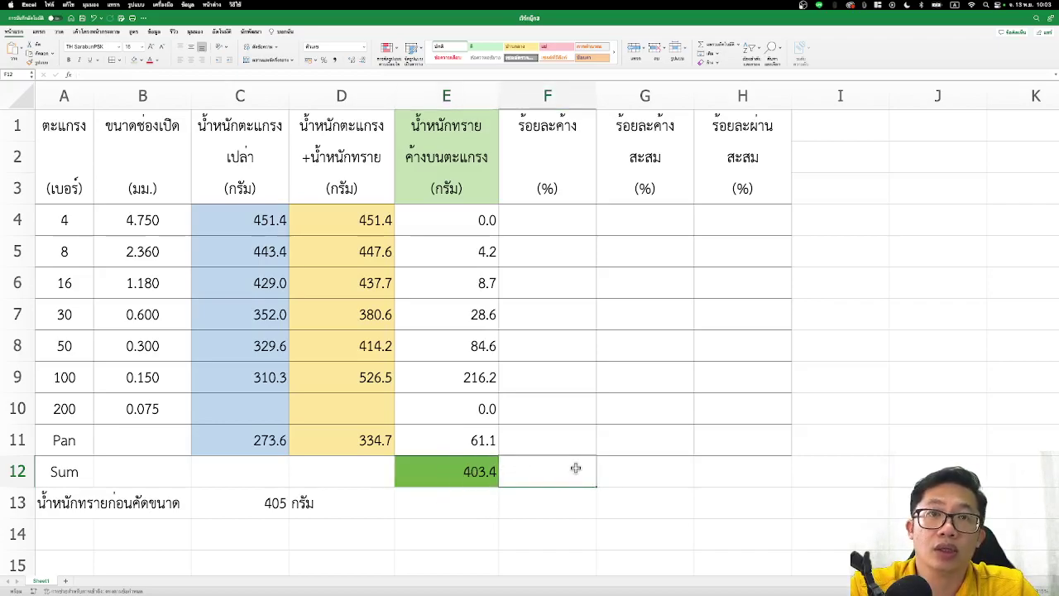
text(=()
key(BackSpace)
key(BackSpace)
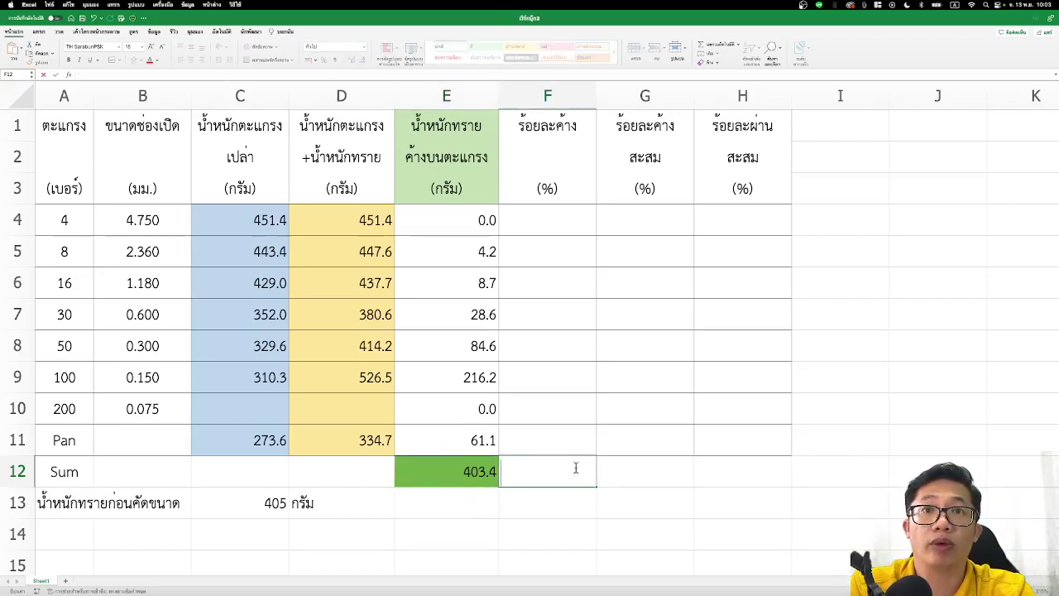
text(100)
key(Return)
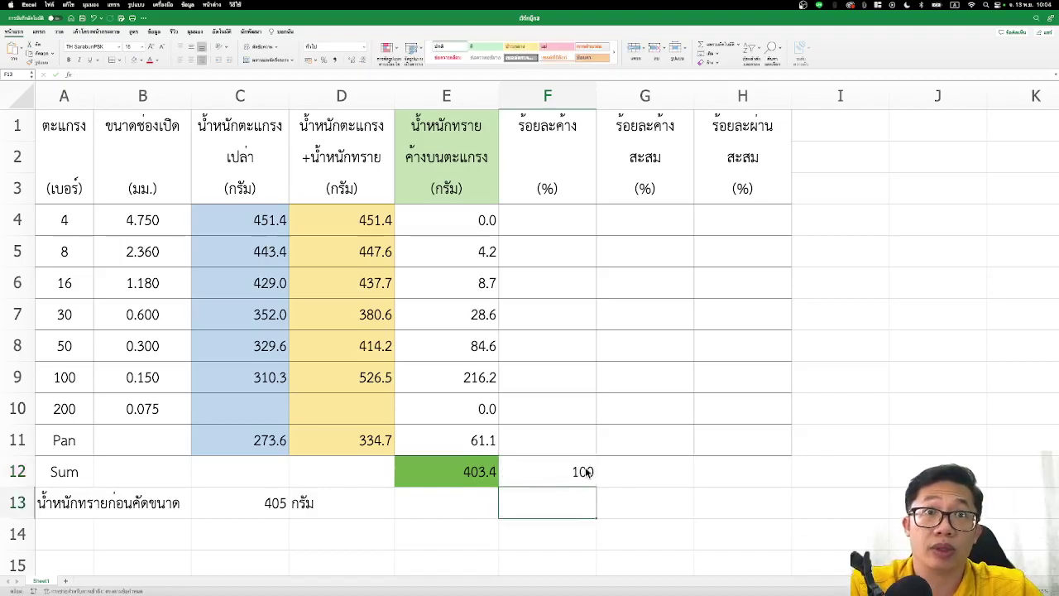
key(Right)
key(Right)
click(556, 221)
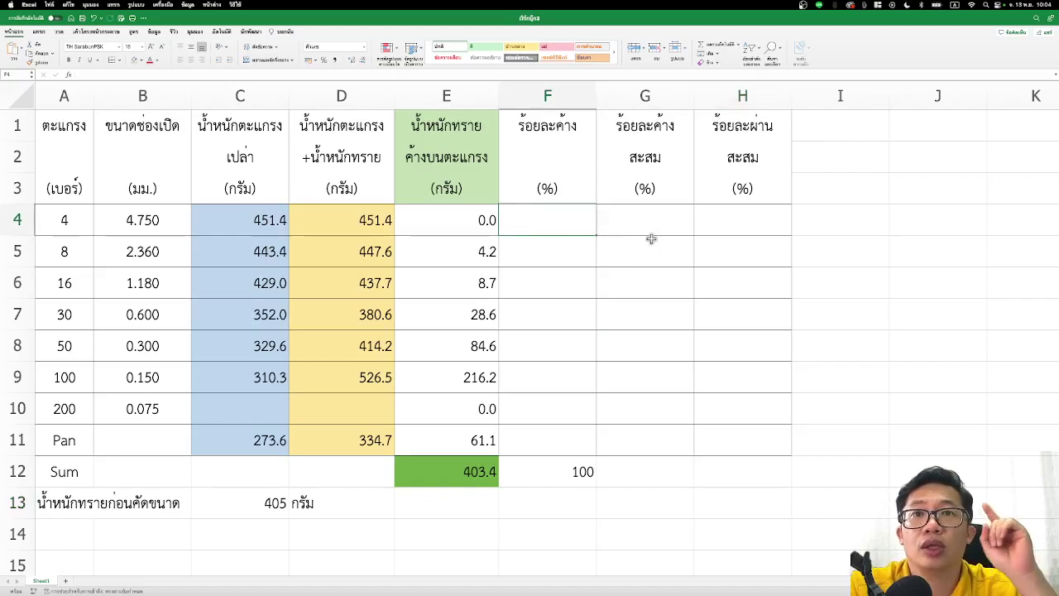
Enter =E4*$F$12/$E$12 in F4, showing 0.00 percent retained.
click(446, 472)
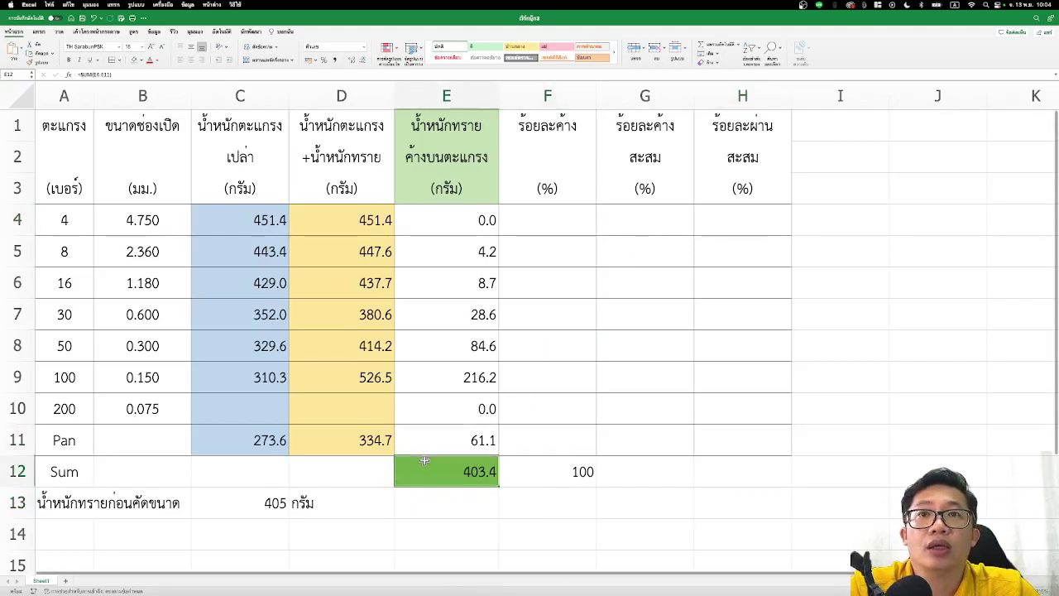
click(563, 472)
click(482, 230)
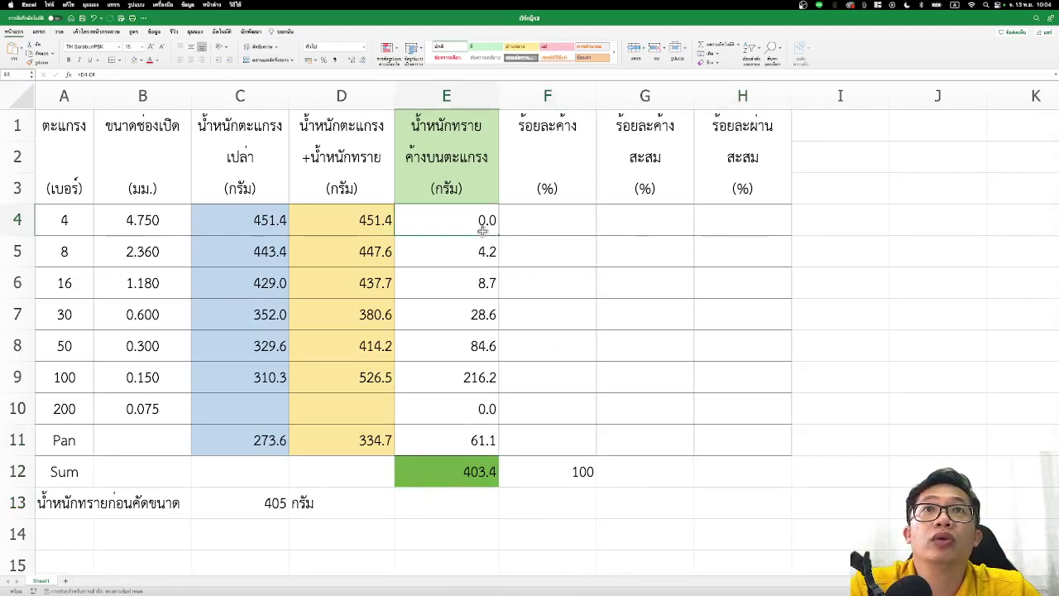
click(567, 219)
text(=)
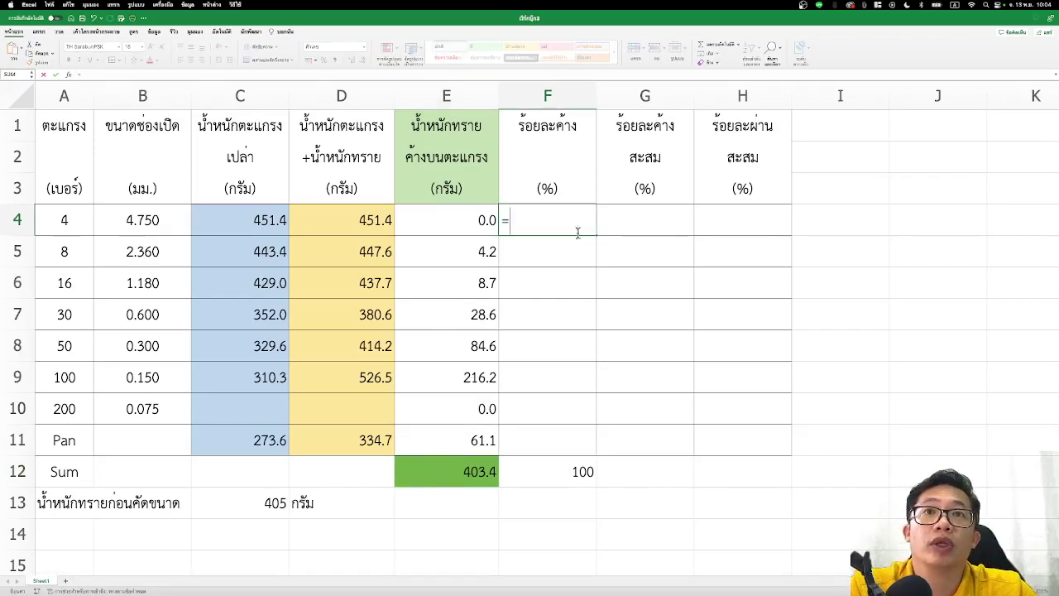
click(486, 221)
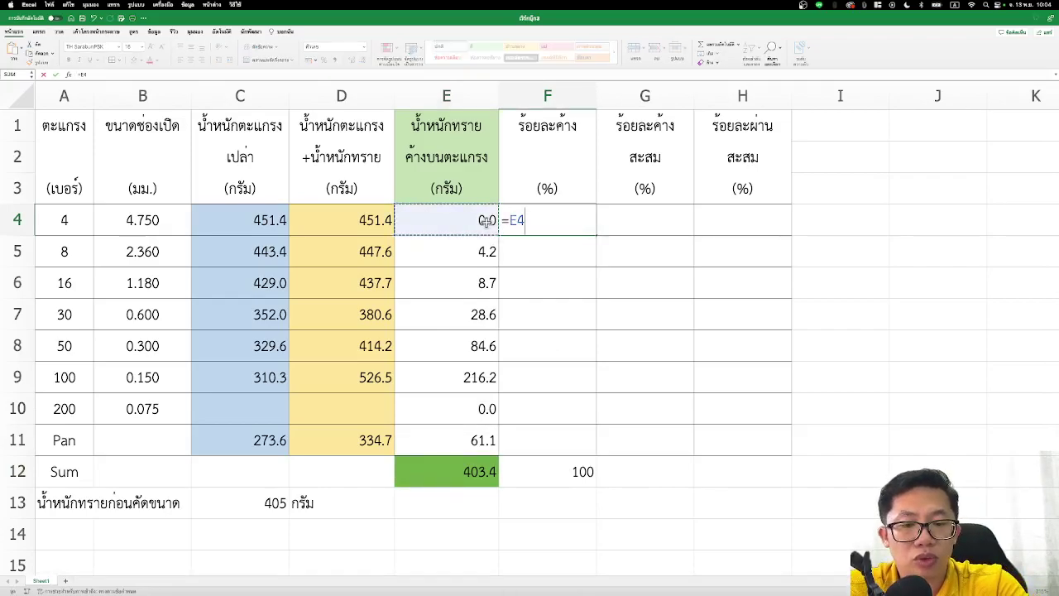
text(*)
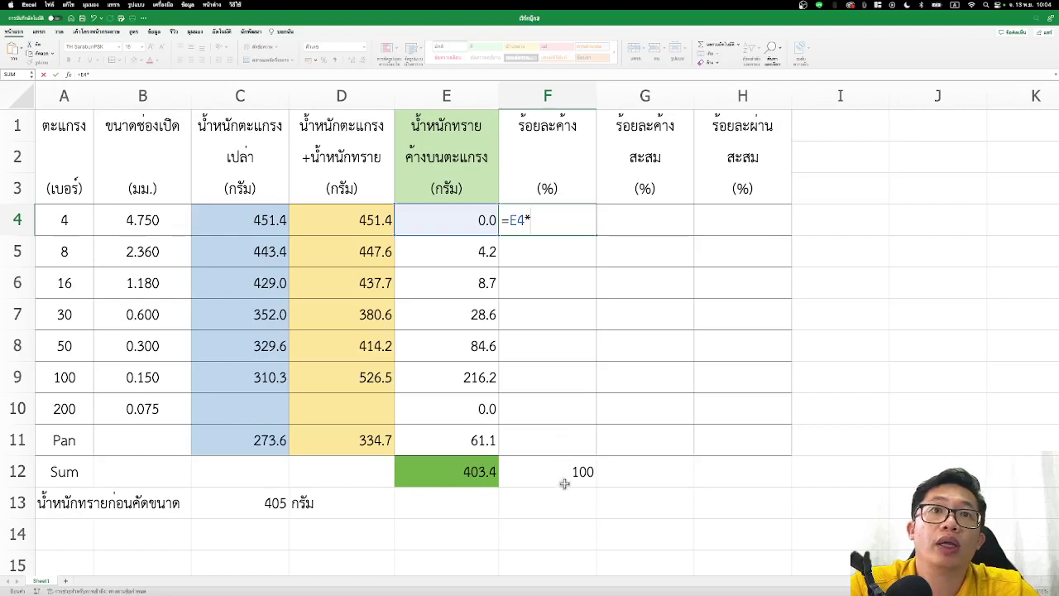
click(566, 473)
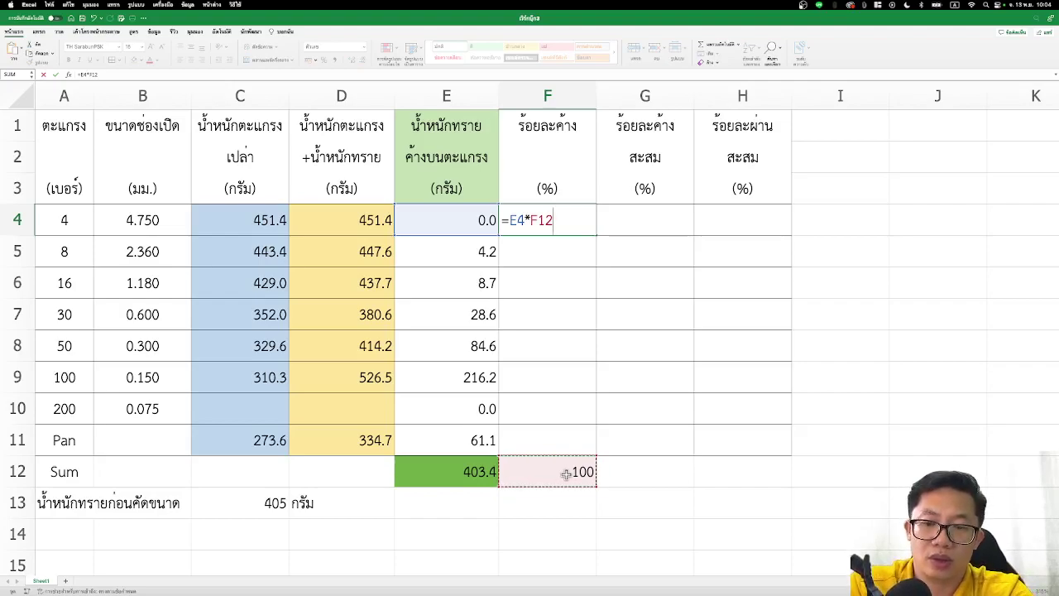
key(F4)
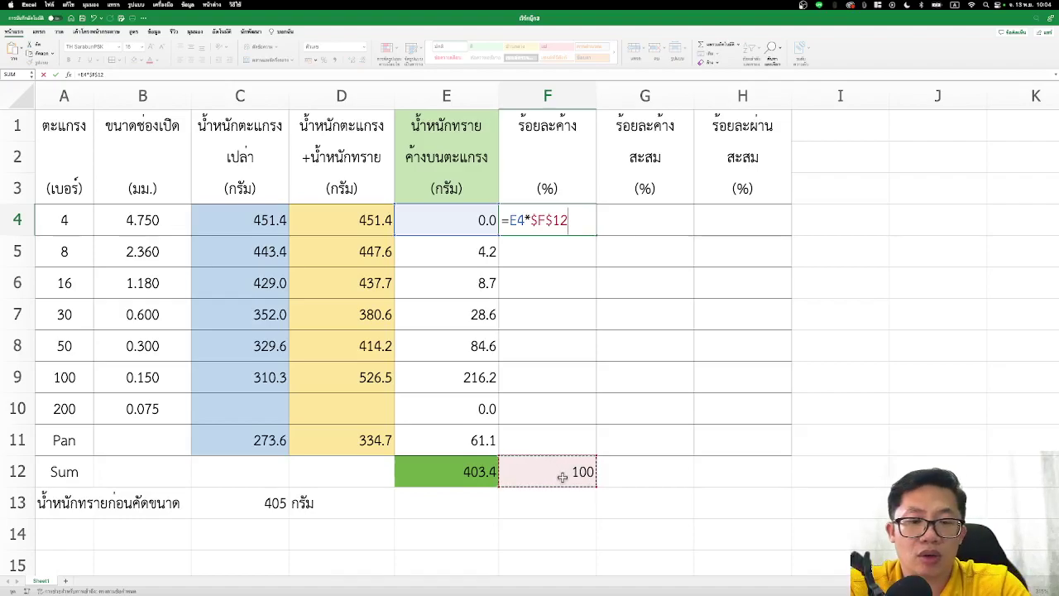
text(/)
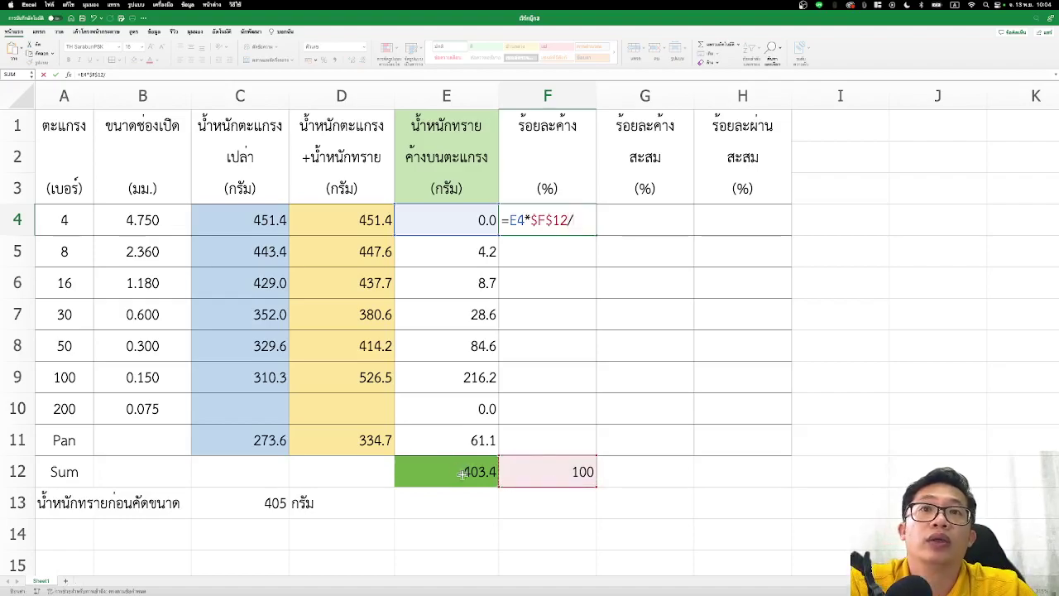
click(484, 474)
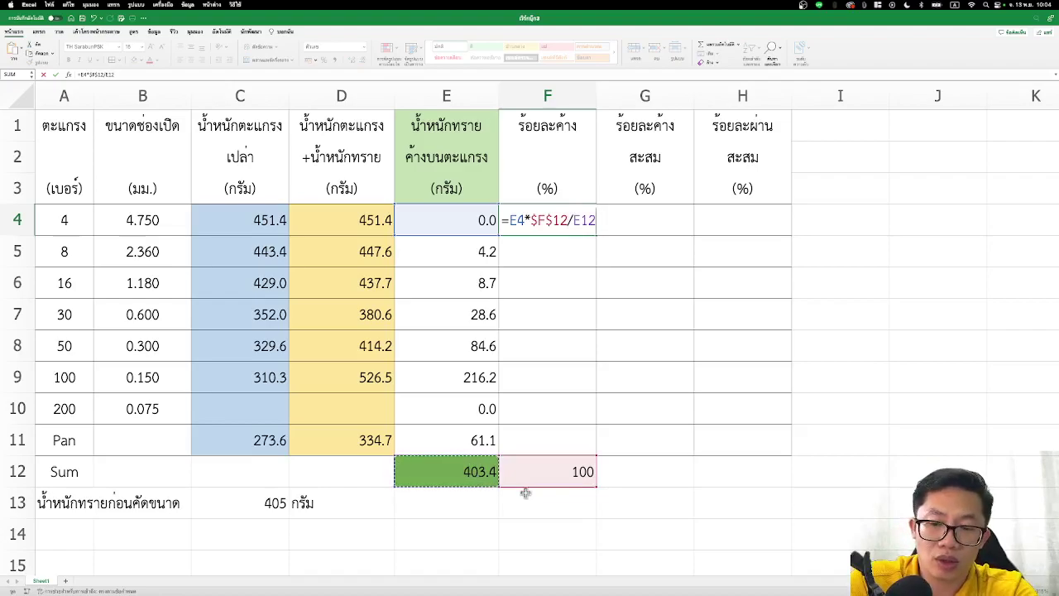
key(F4)
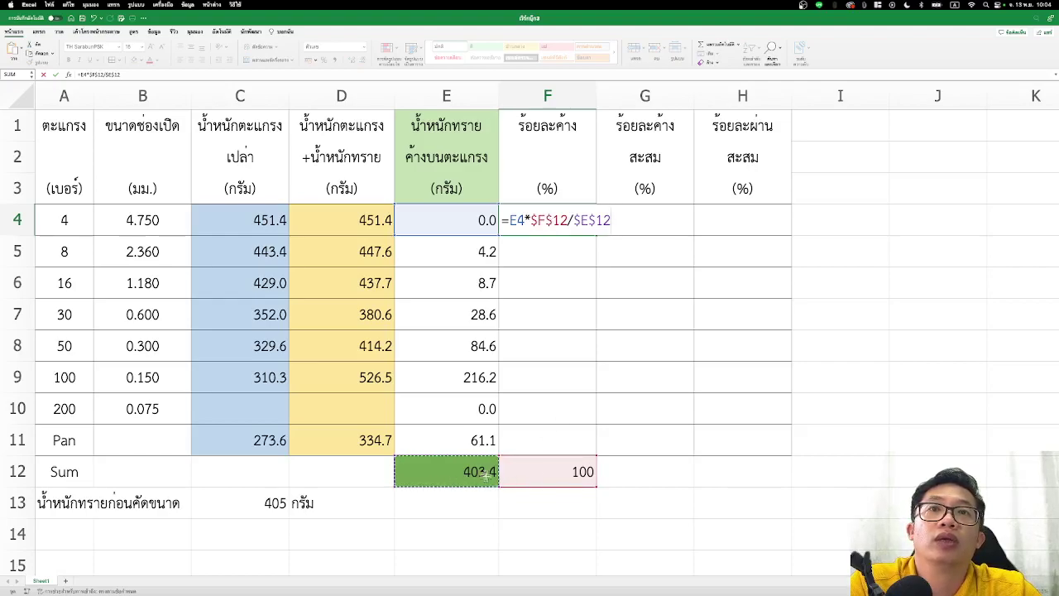
key(Return)
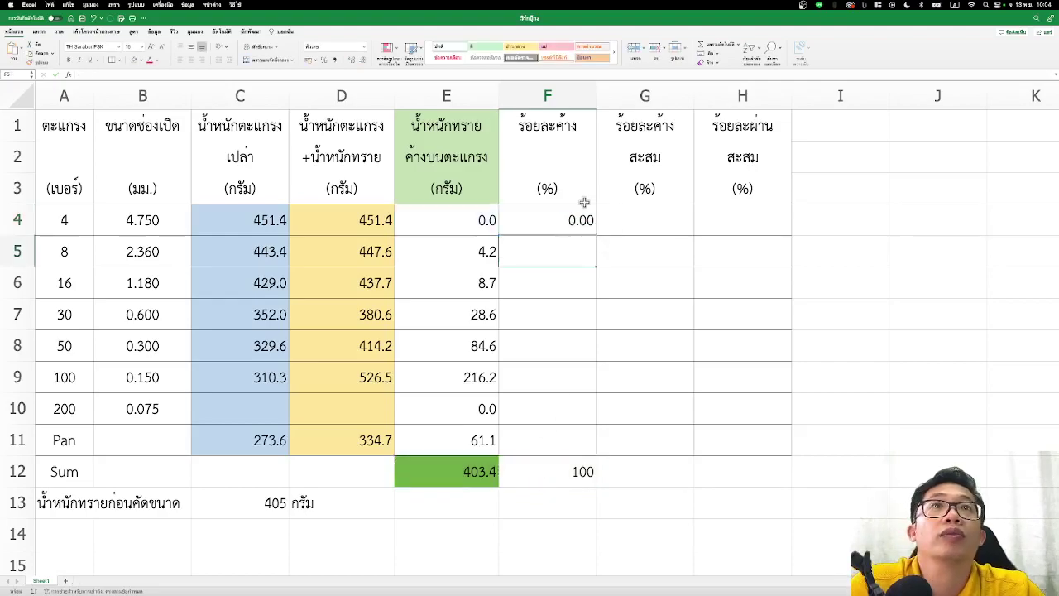
click(585, 222)
Fill the F4 formula down to F11, giving 0.00, 1.04, 2.16, 7.09, 20.97, 53.59, 0.00, 15.15.
drag(597, 236, 599, 451)
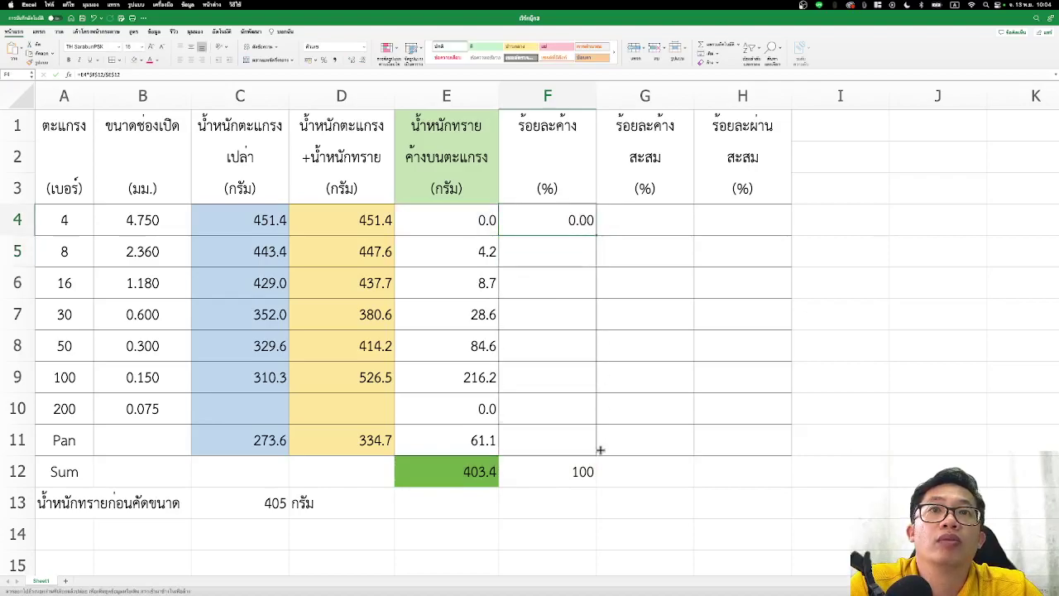
click(747, 484)
mouse_move(571, 222)
mouse_down()
mouse_move(566, 426)
mouse_move(581, 414)
mouse_move(582, 447)
mouse_up()
click(894, 438)
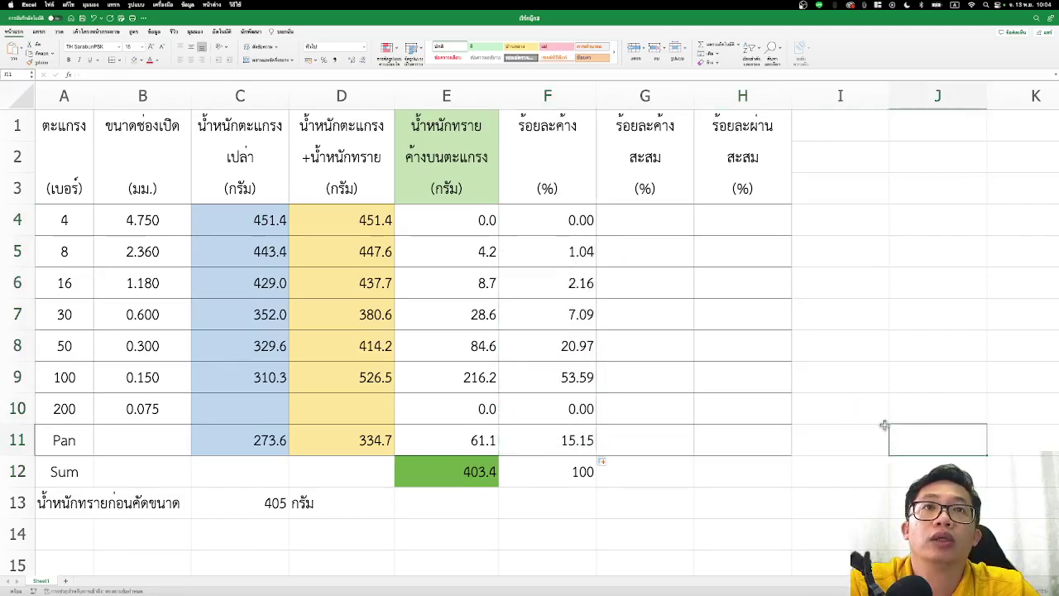
mouse_move(460, 218)
mouse_down()
mouse_move(490, 351)
mouse_move(484, 441)
mouse_move(485, 220)
mouse_up()
click(582, 217)
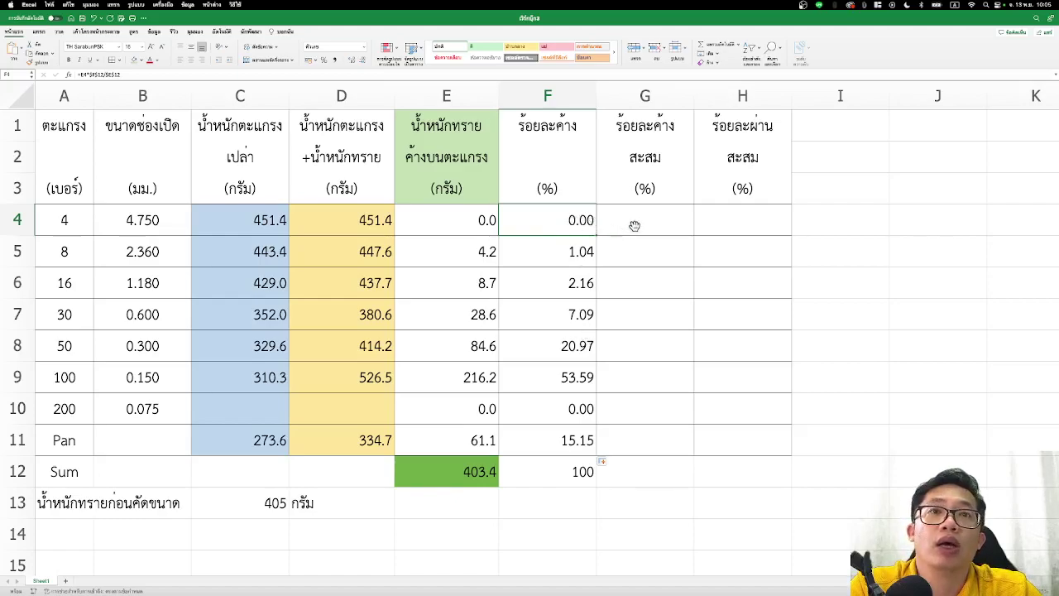
Enter =F4 in G4 as the first cumulative percent retained.
click(672, 220)
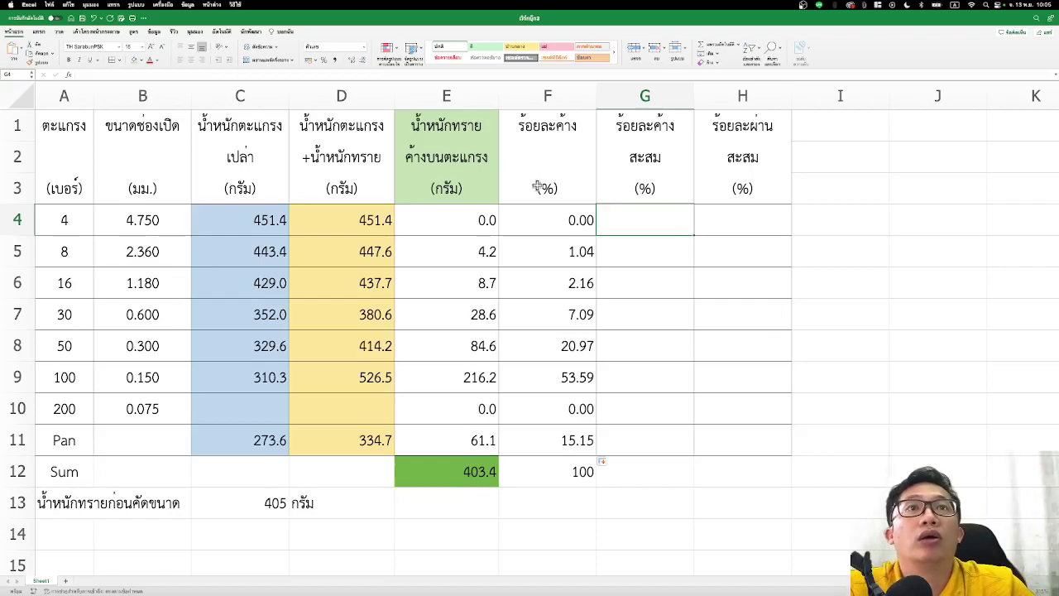
click(624, 285)
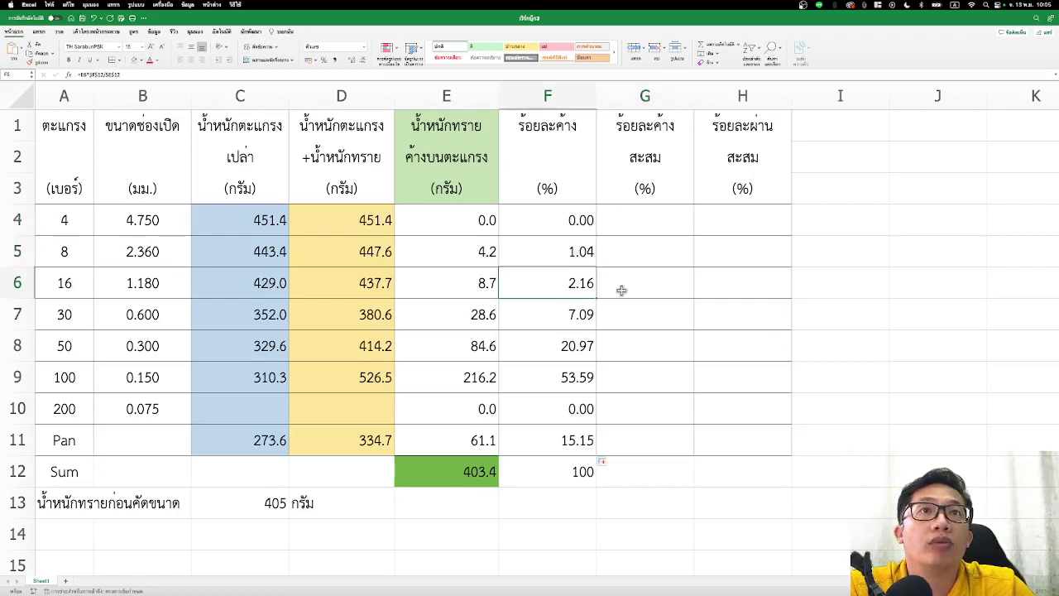
click(580, 315)
click(655, 226)
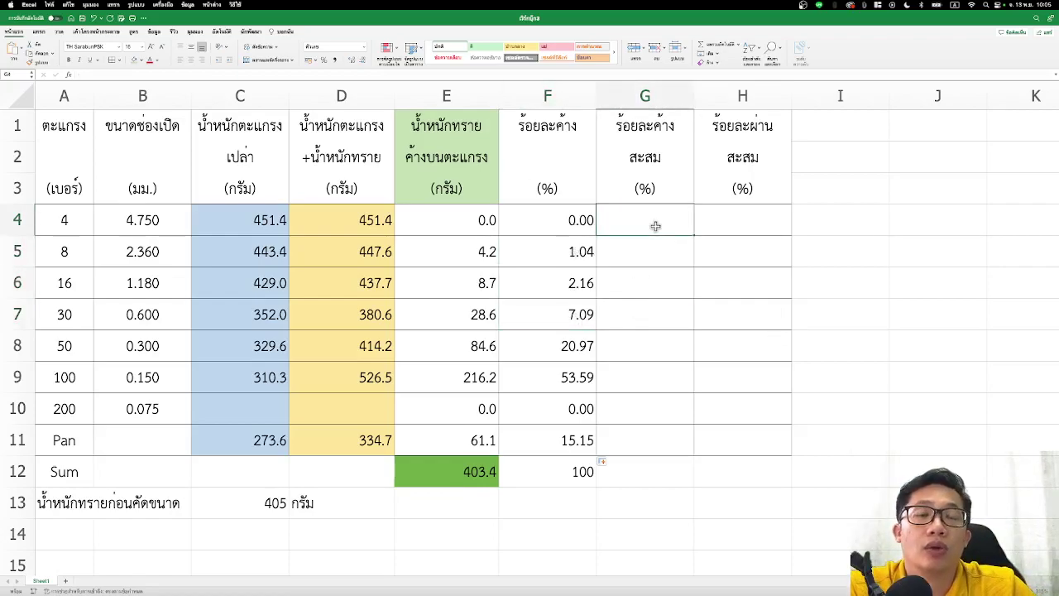
text(=)
click(571, 225)
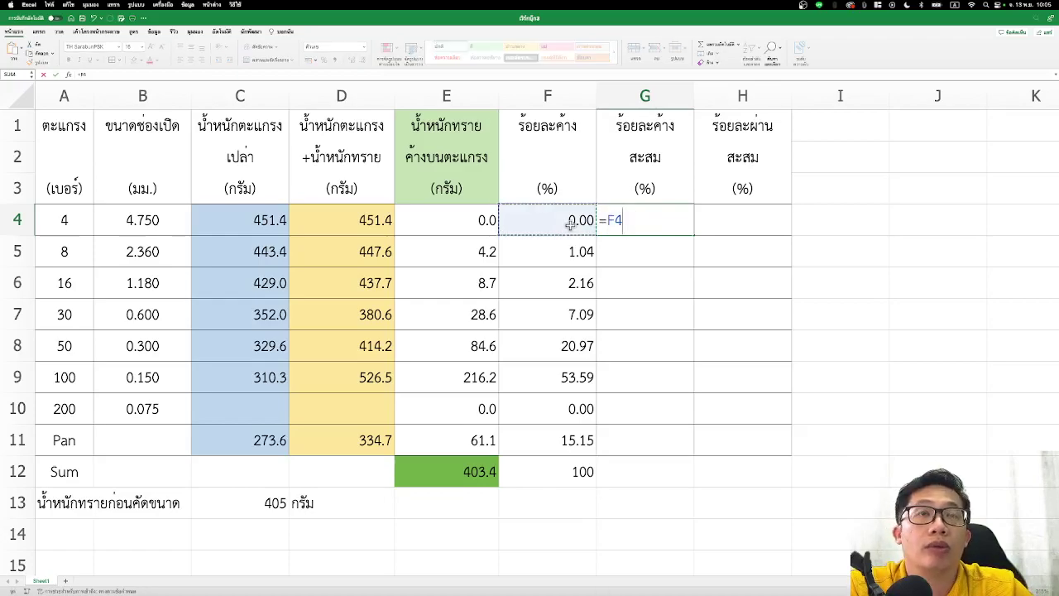
key(Return)
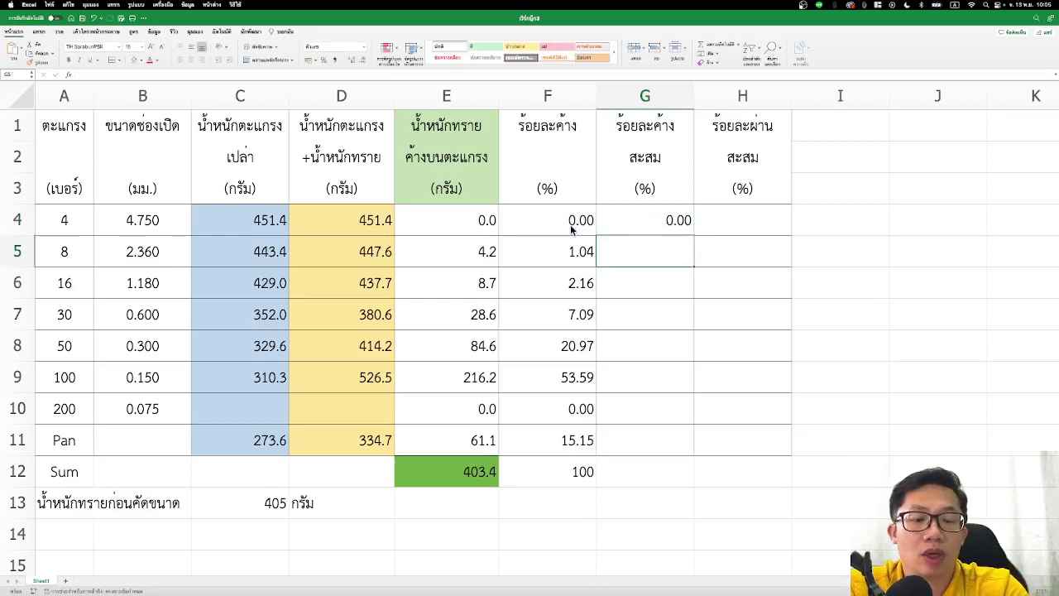
Enter =G4+F5 in G5 and fill it down to G11, reaching 100.00.
text(=)
click(649, 217)
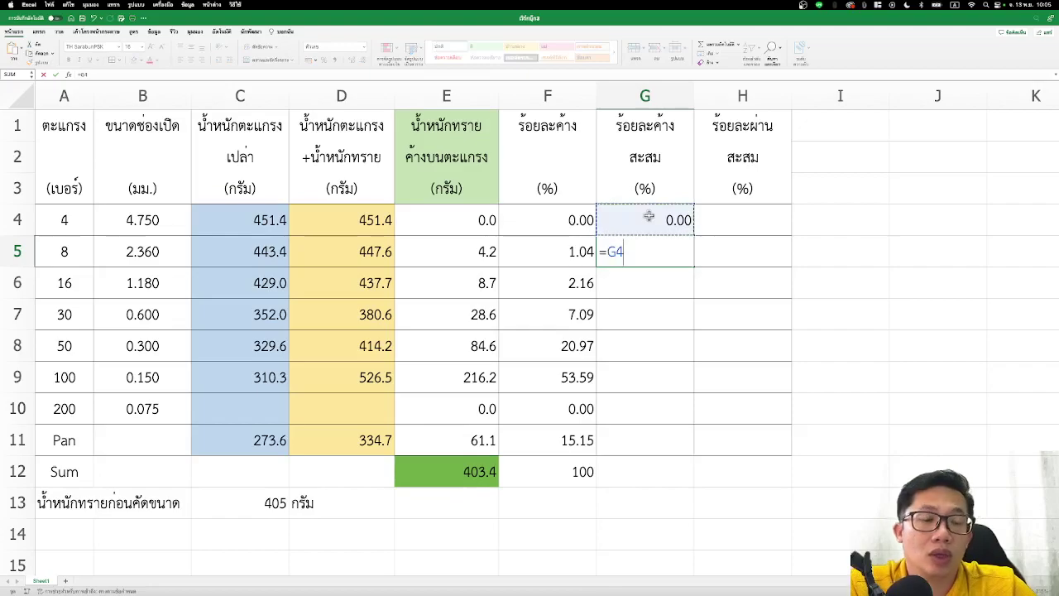
text(+)
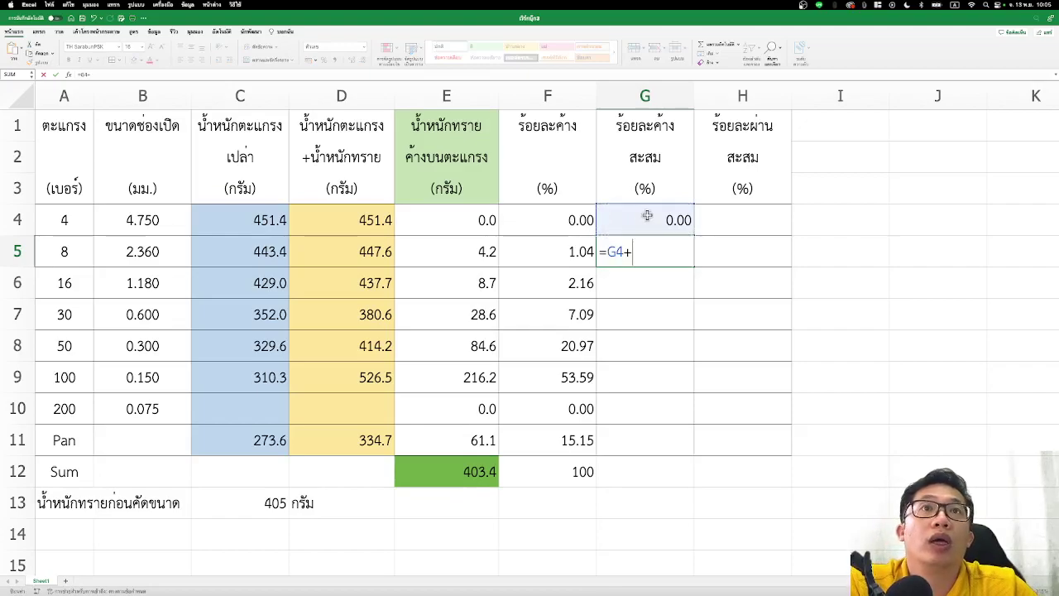
click(579, 256)
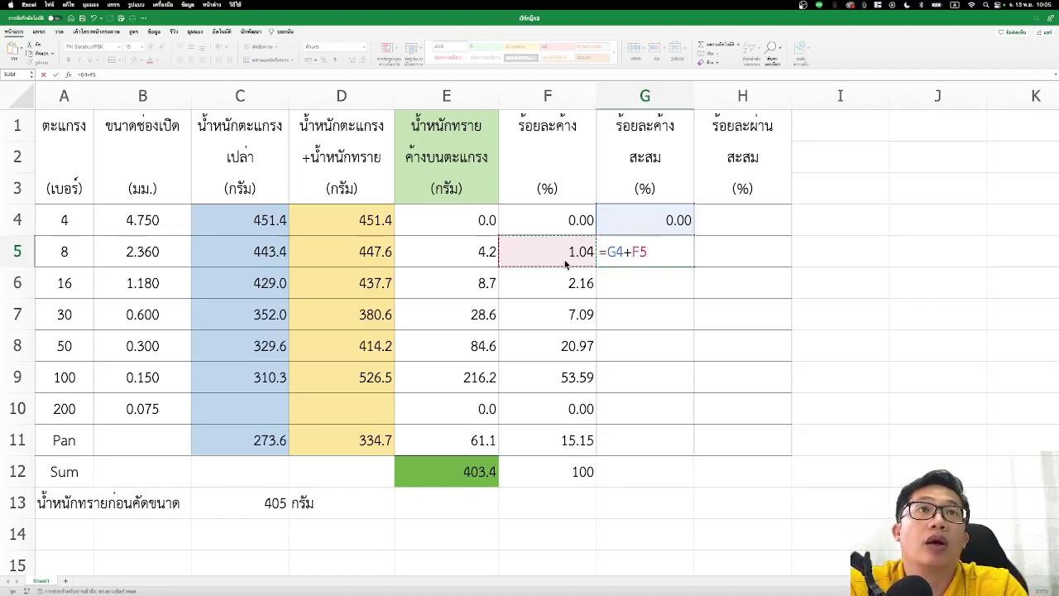
key(Return)
click(614, 252)
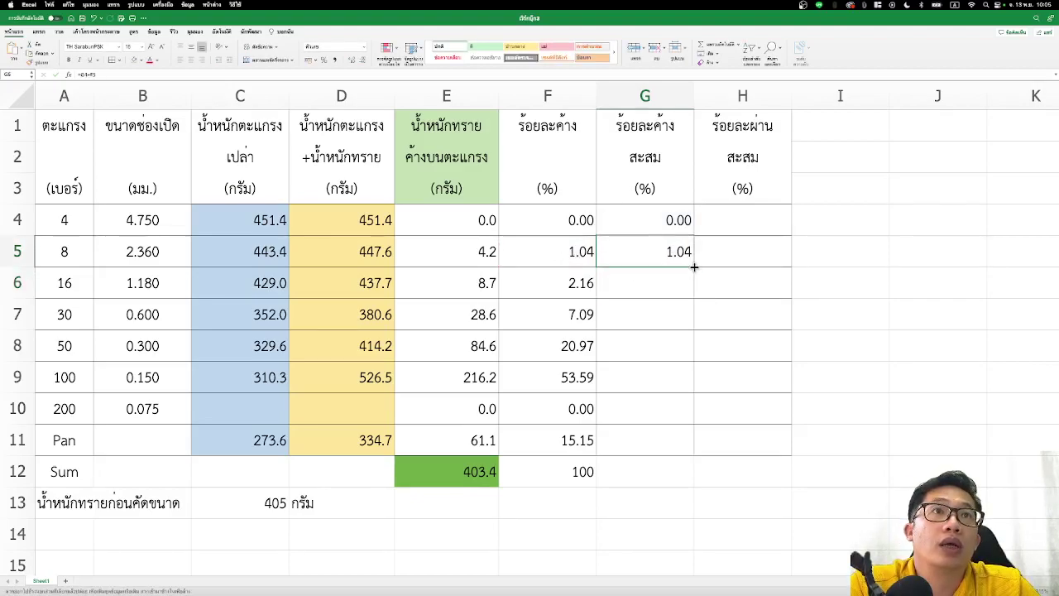
drag(694, 266, 694, 447)
click(906, 439)
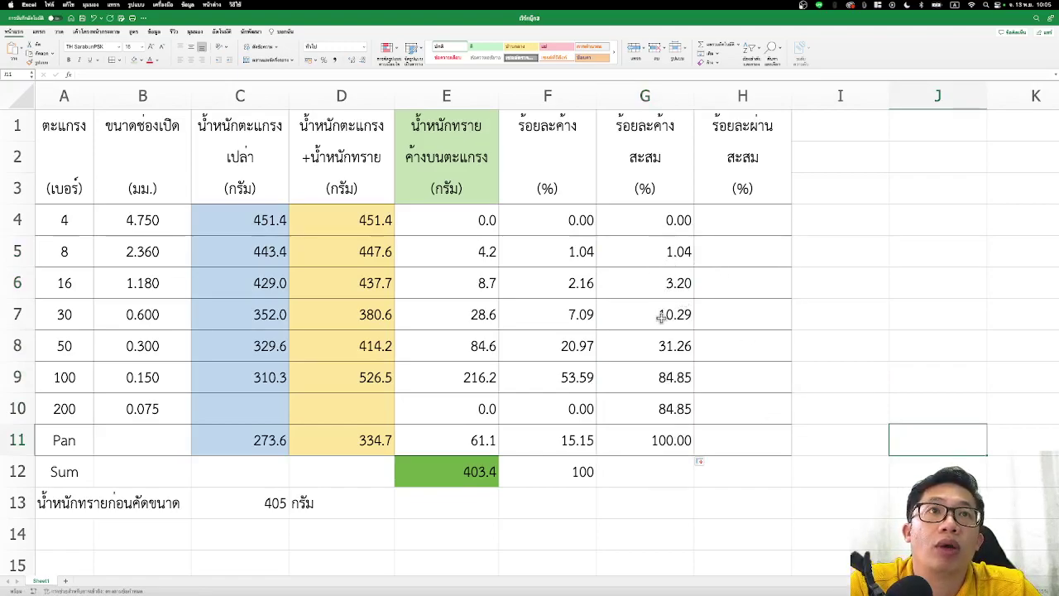
click(666, 443)
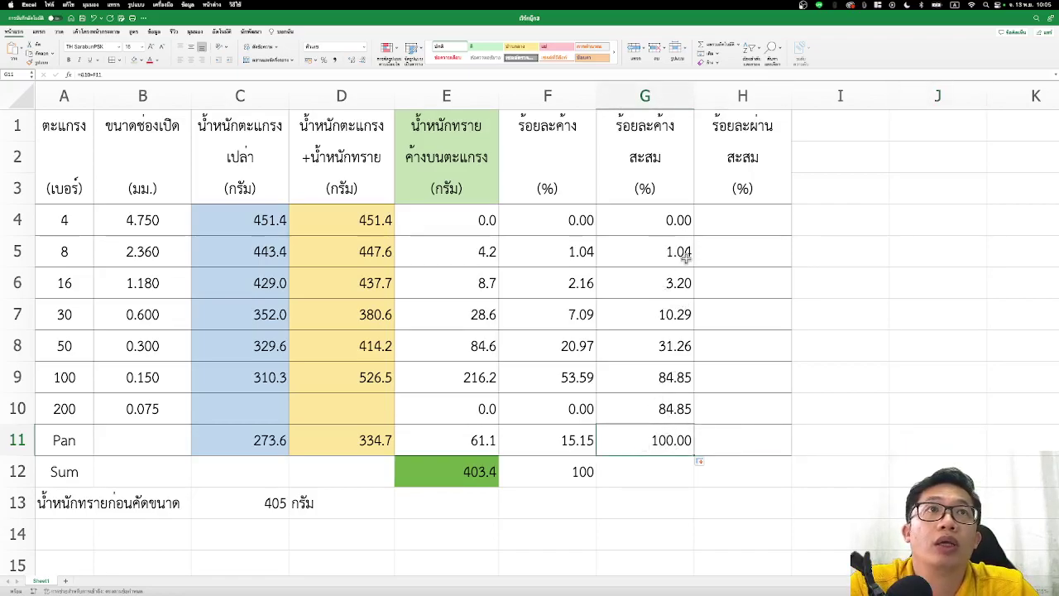
Enter =100-G4 in H4 and fill it to H11, running 100.00 down to 0.00.
click(760, 223)
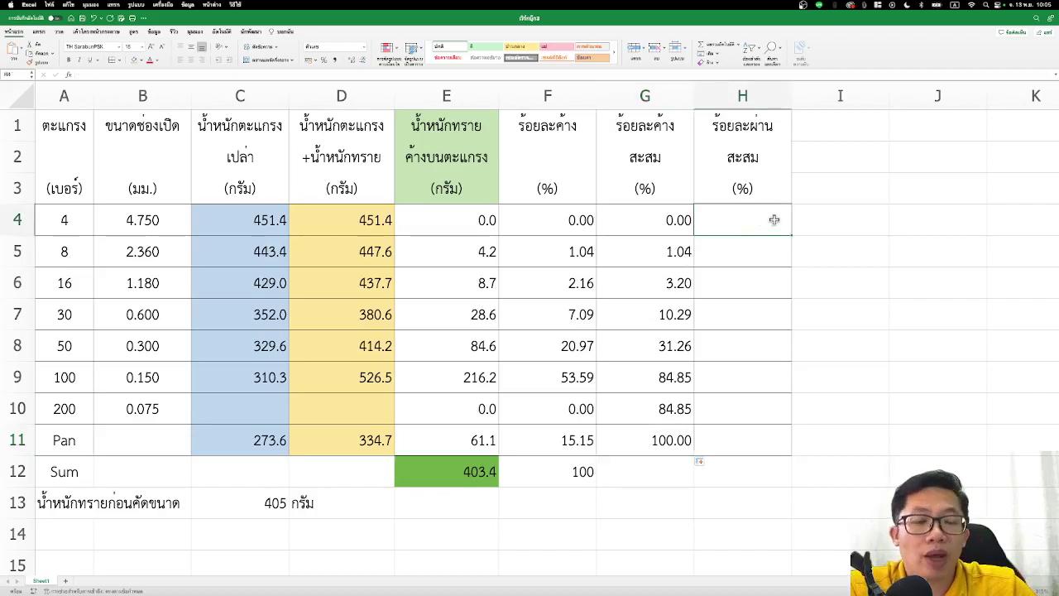
text(=)
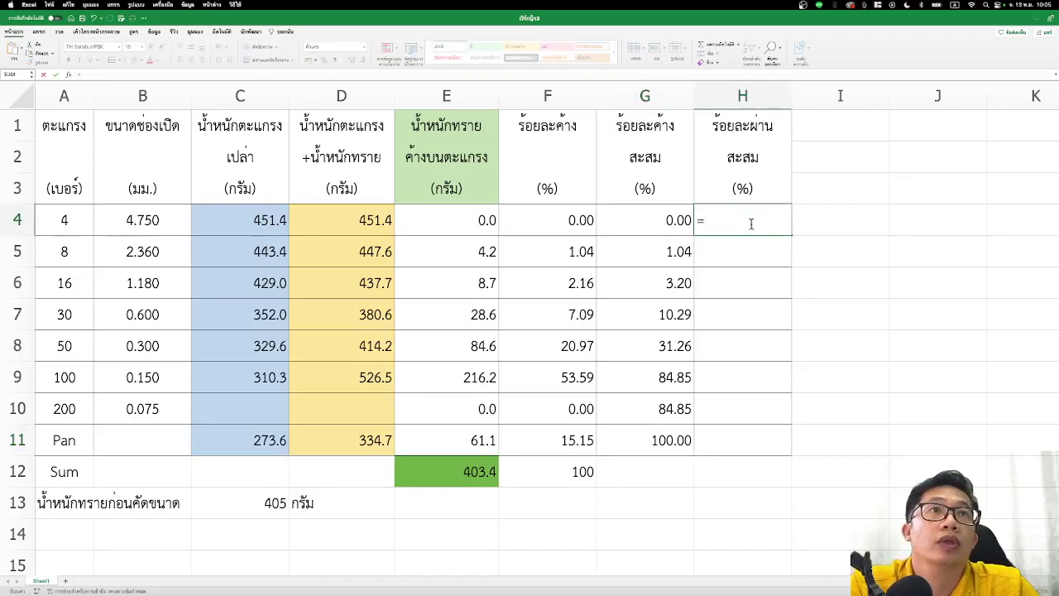
text(100)
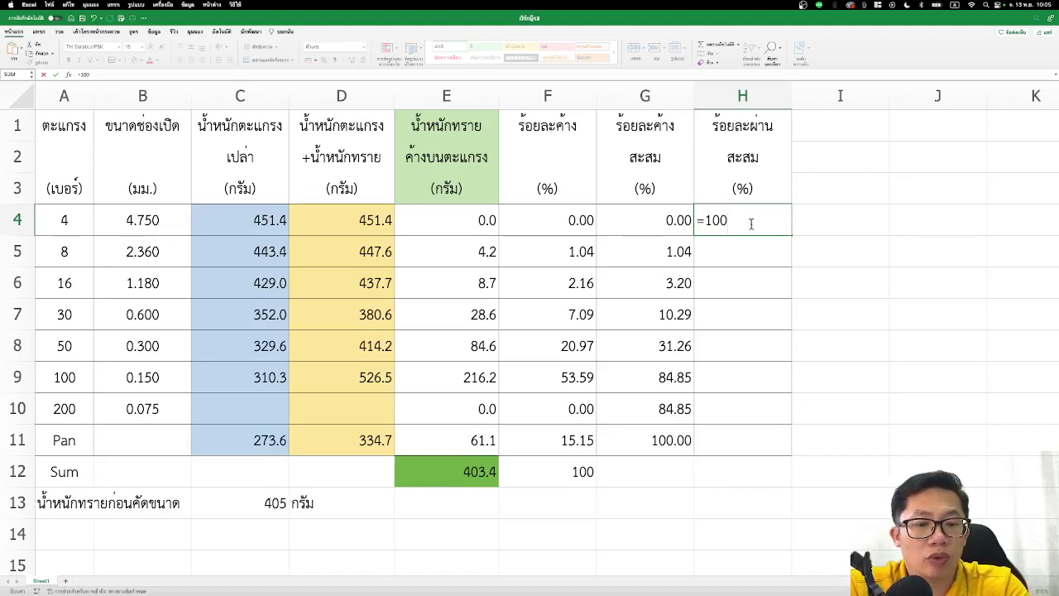
text(-)
click(667, 217)
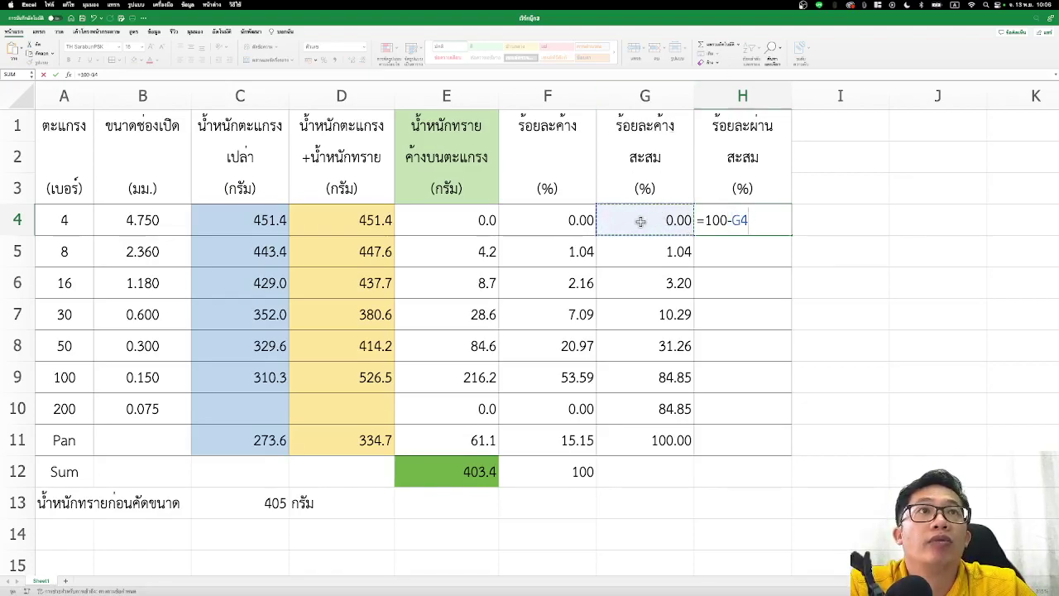
key(Return)
click(748, 222)
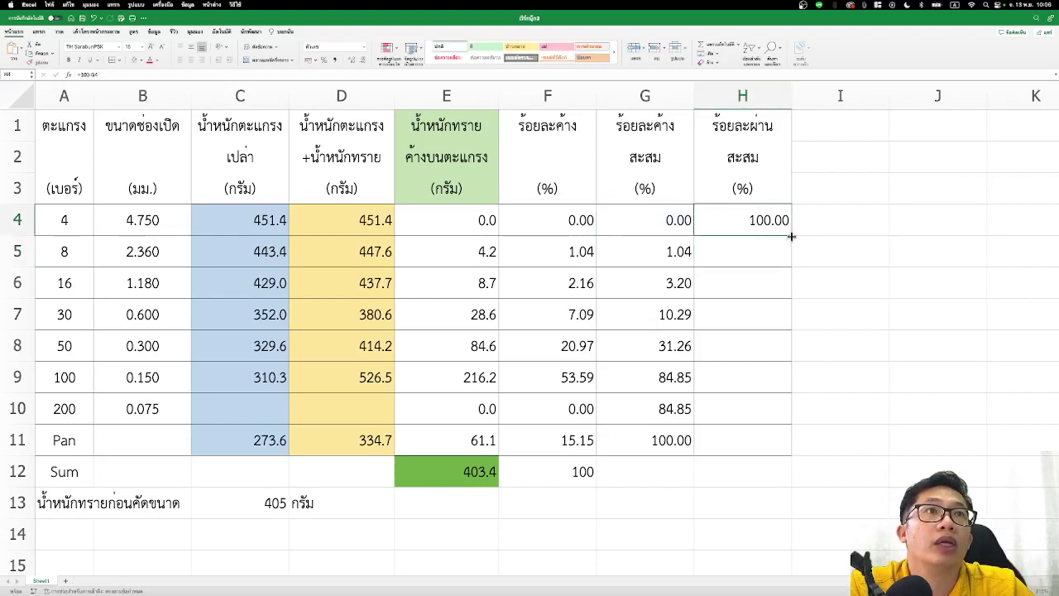
drag(791, 236, 796, 447)
click(887, 382)
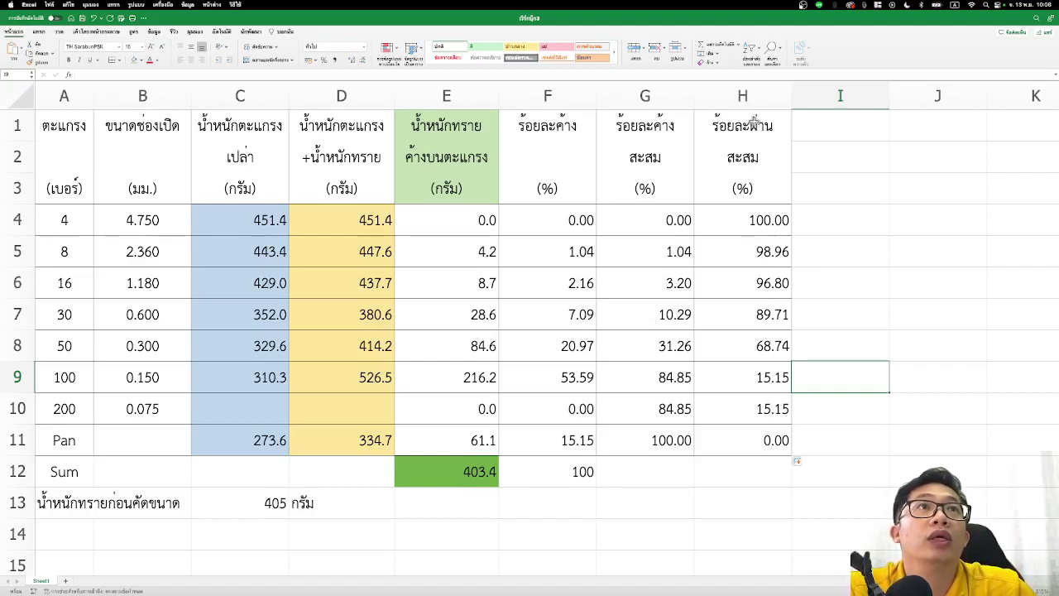
drag(754, 123, 749, 189)
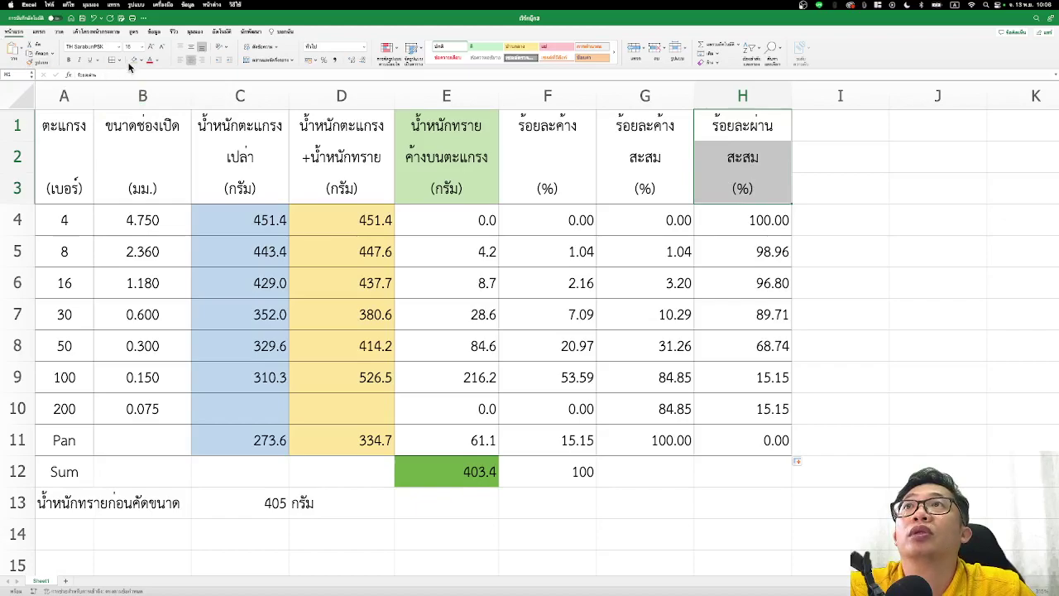
drag(662, 124, 649, 437)
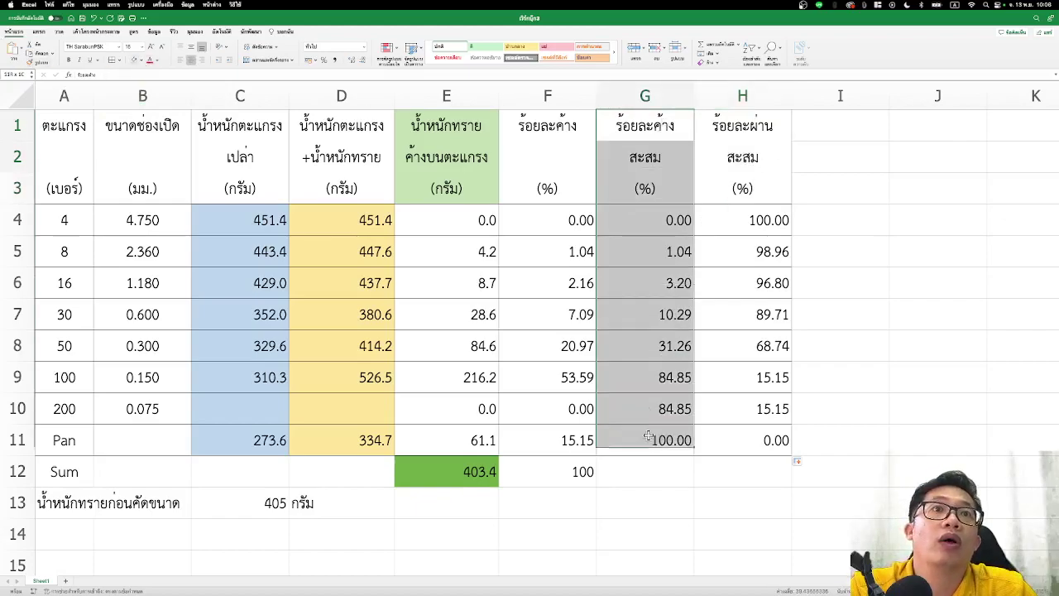
drag(749, 125, 753, 439)
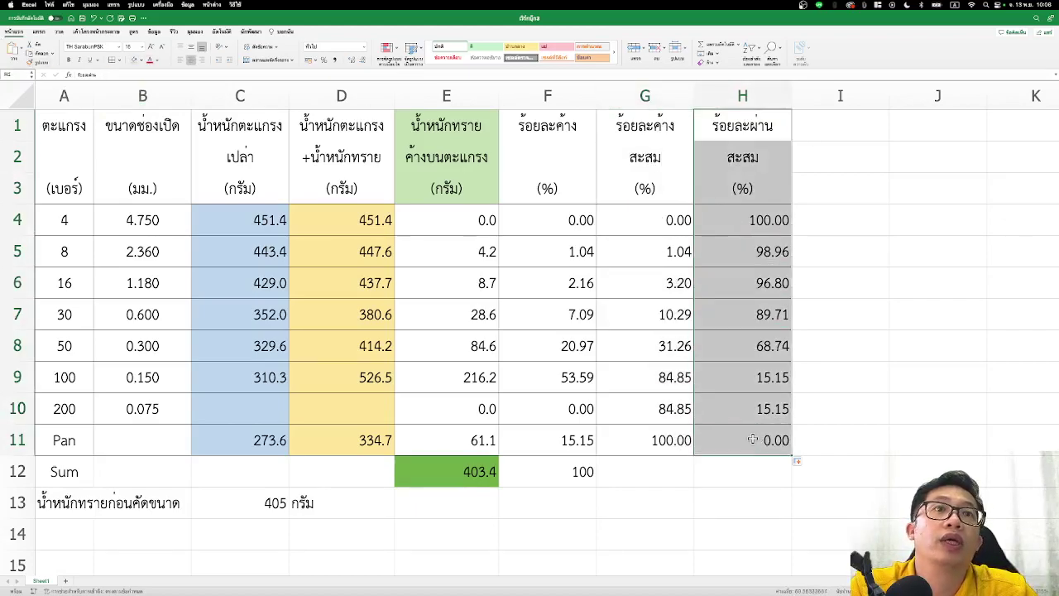
click(651, 480)
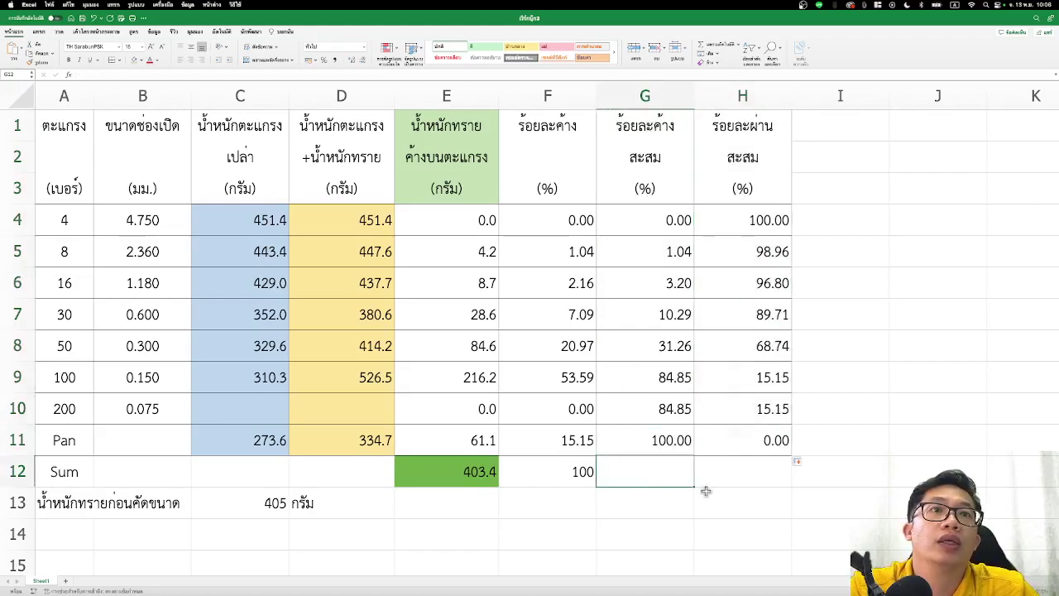
key(Return)
click(651, 126)
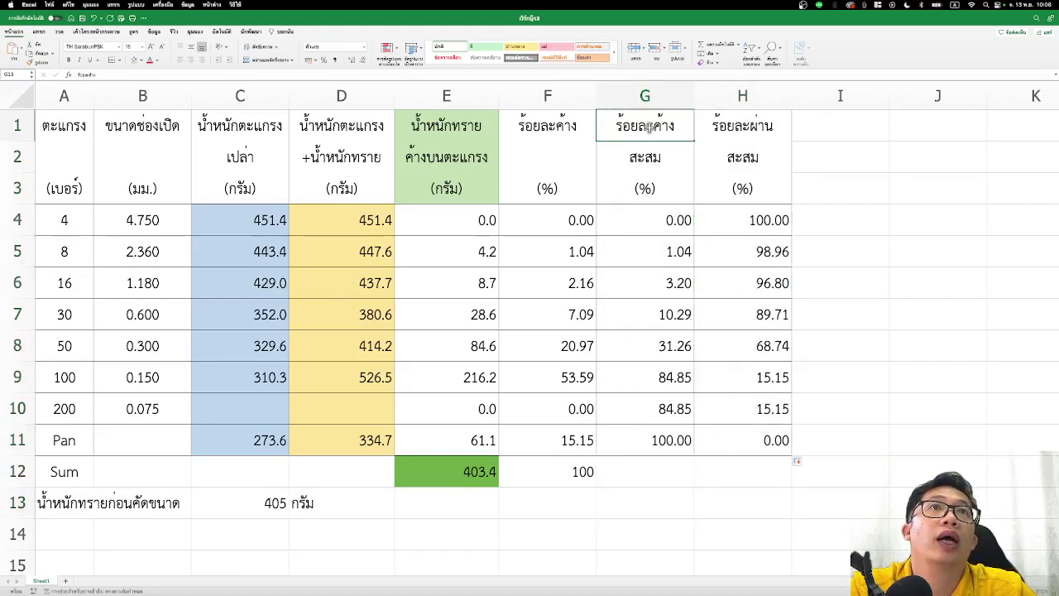
click(641, 506)
click(641, 473)
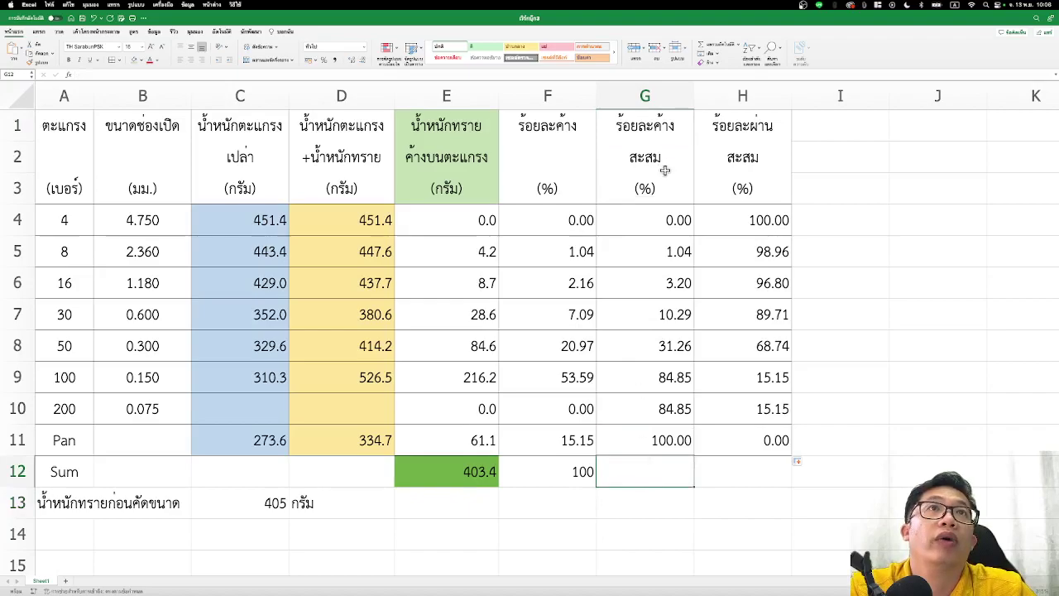
drag(660, 131, 658, 189)
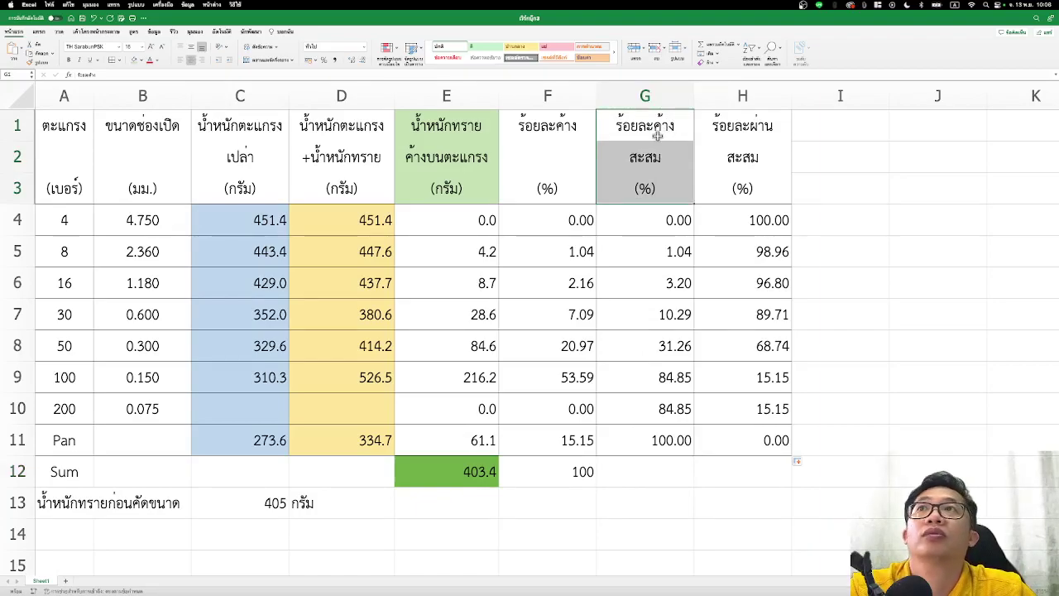
Insert a blank row above the table and type a label above column G.
right_click(19, 127)
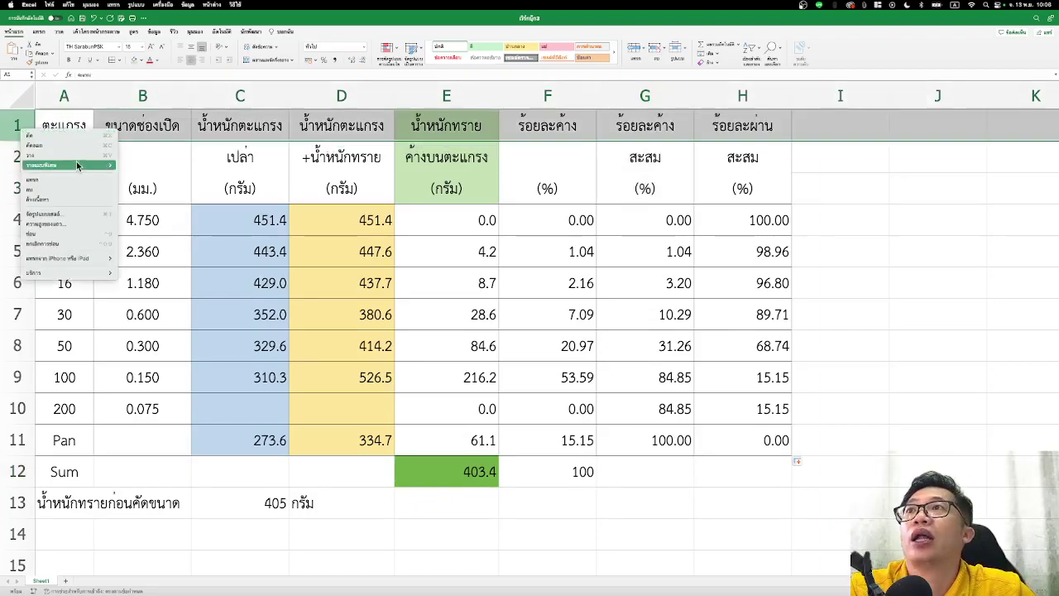
click(75, 185)
click(830, 154)
click(664, 117)
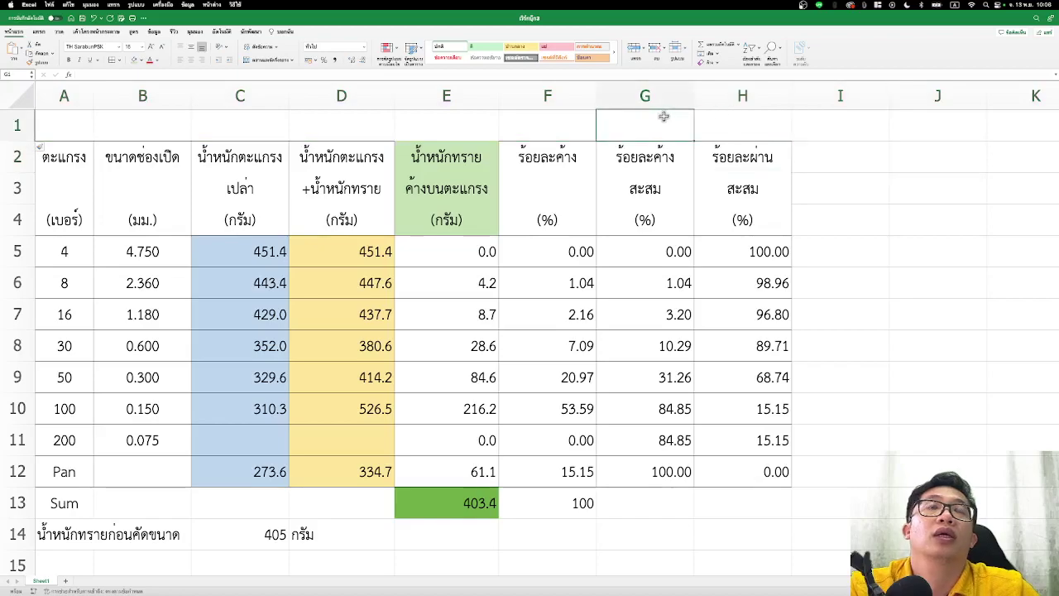
text(=h)
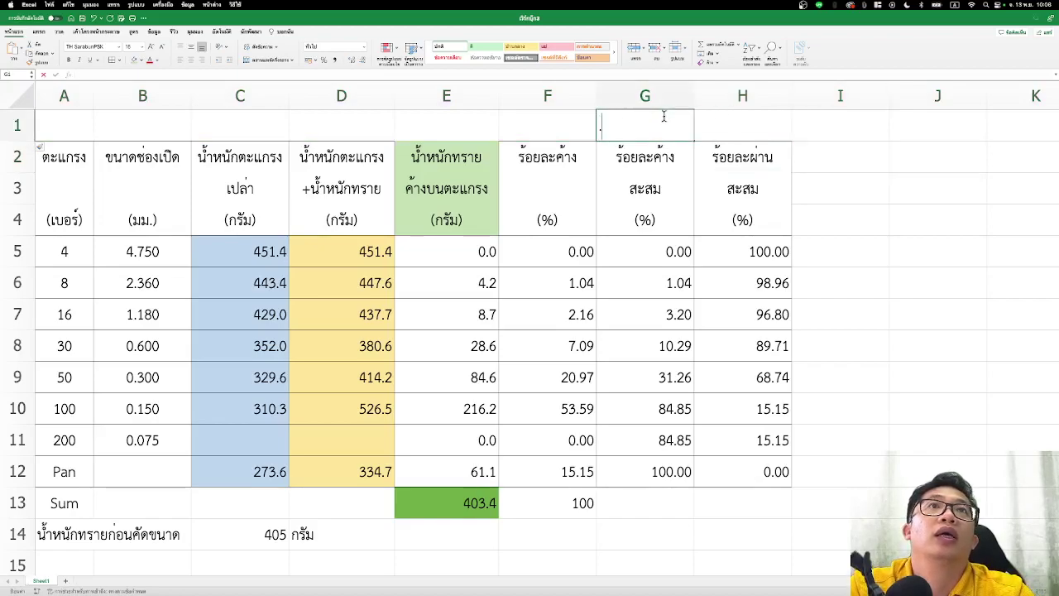
text(ใช)
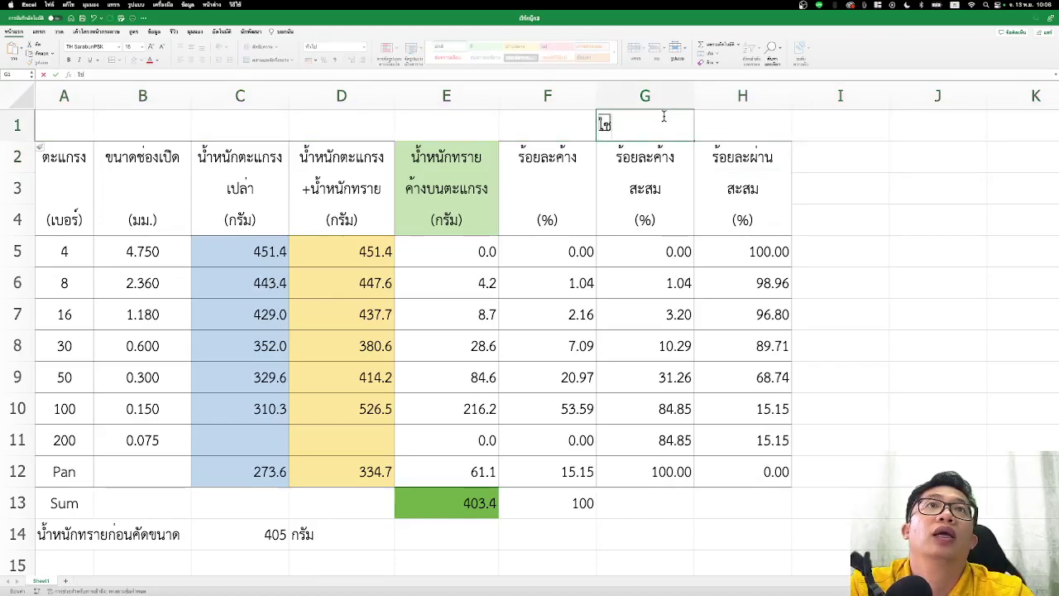
text(้หา F)
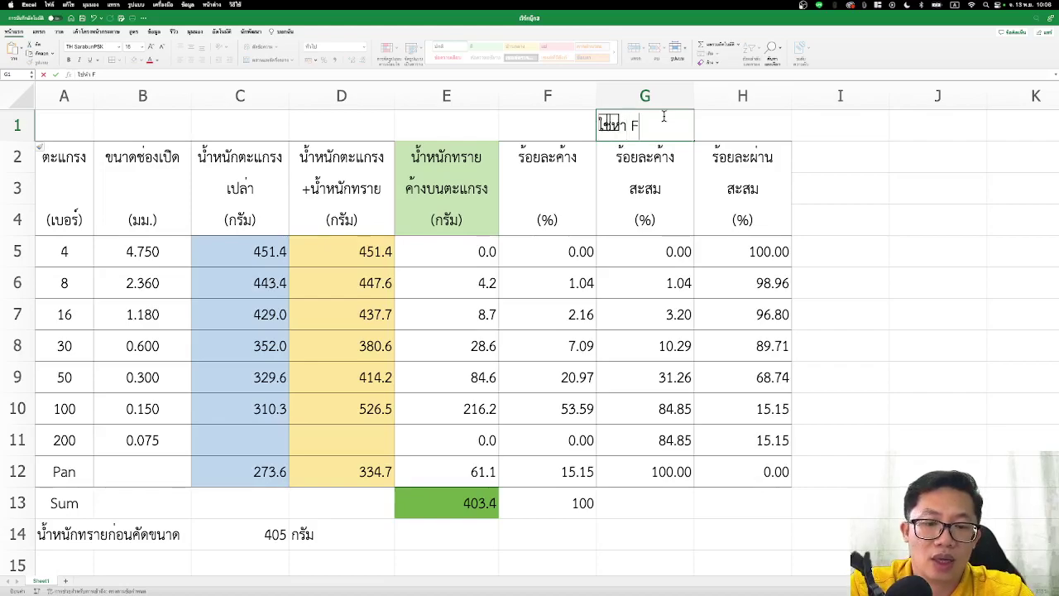
text(M)
key(Return)
Correct the G1 label to 'ใช้หา FM' and center it.
click(664, 117)
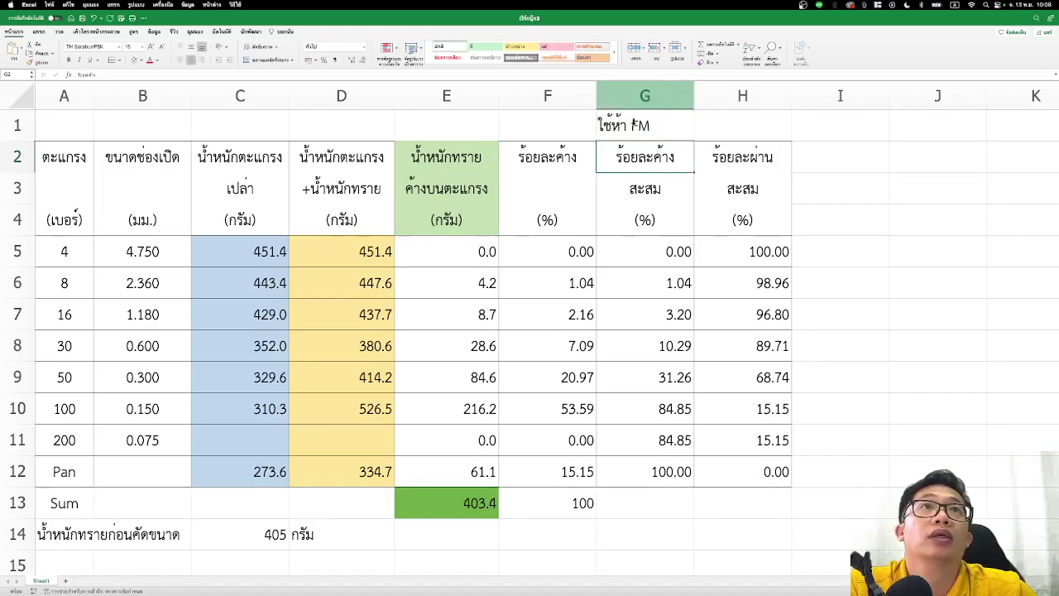
double_click(610, 123)
text(ห)
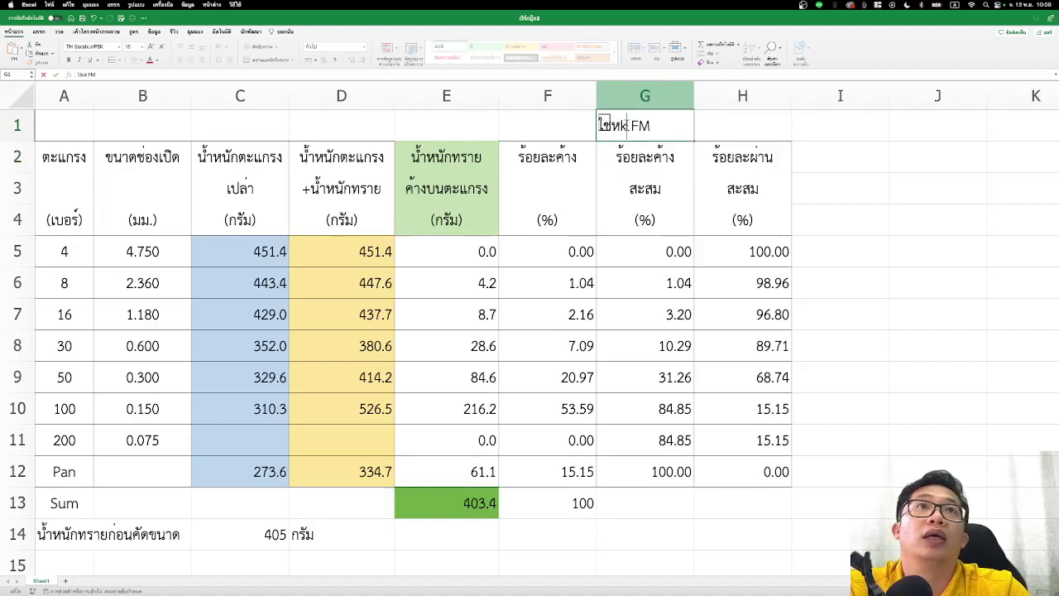
key(BackSpace)
text(า)
key(Return)
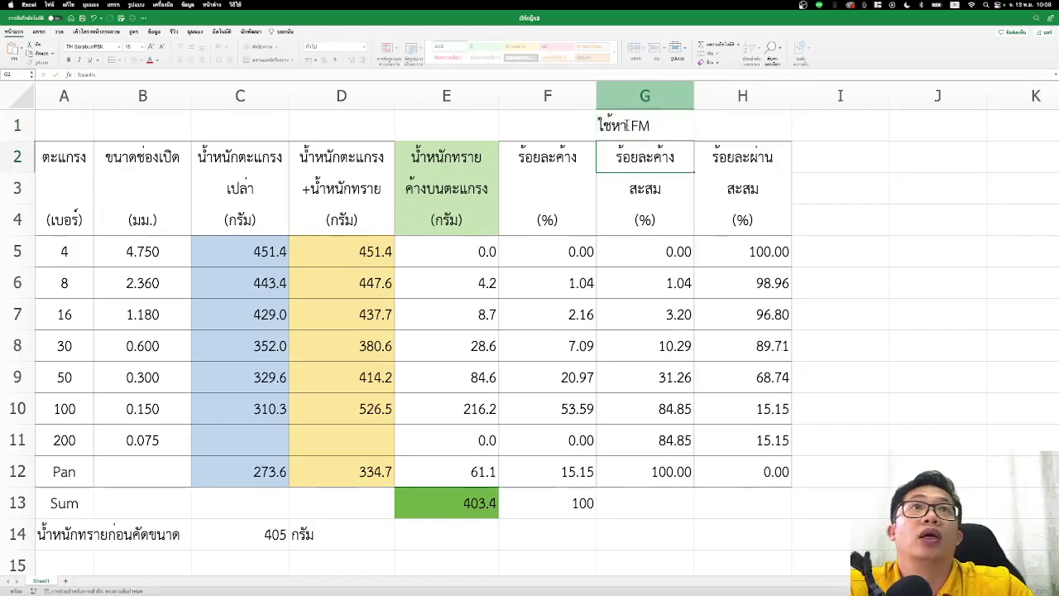
click(749, 123)
click(638, 124)
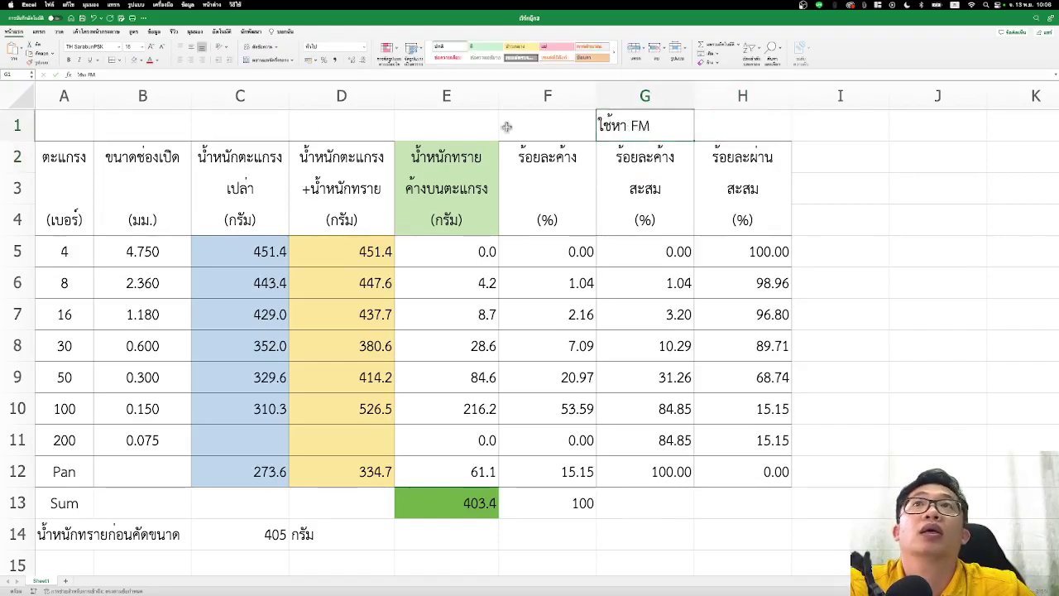
click(195, 61)
Label H1 'ใช้หาขนาดคละ'.
click(762, 131)
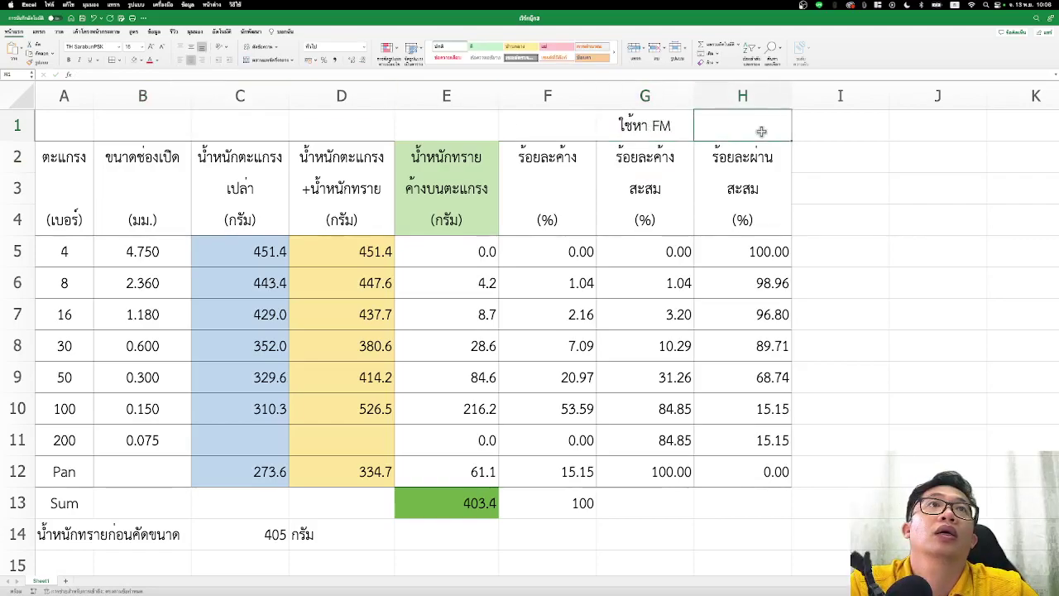
text(ใช้หาขนาดคล)
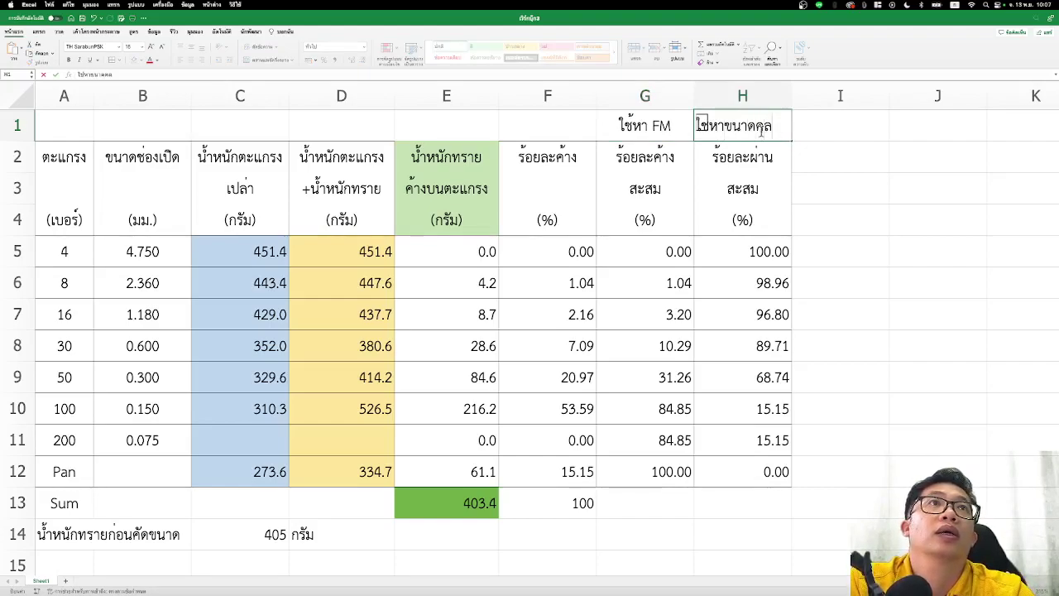
text(ะ)
key(Return)
key(Up)
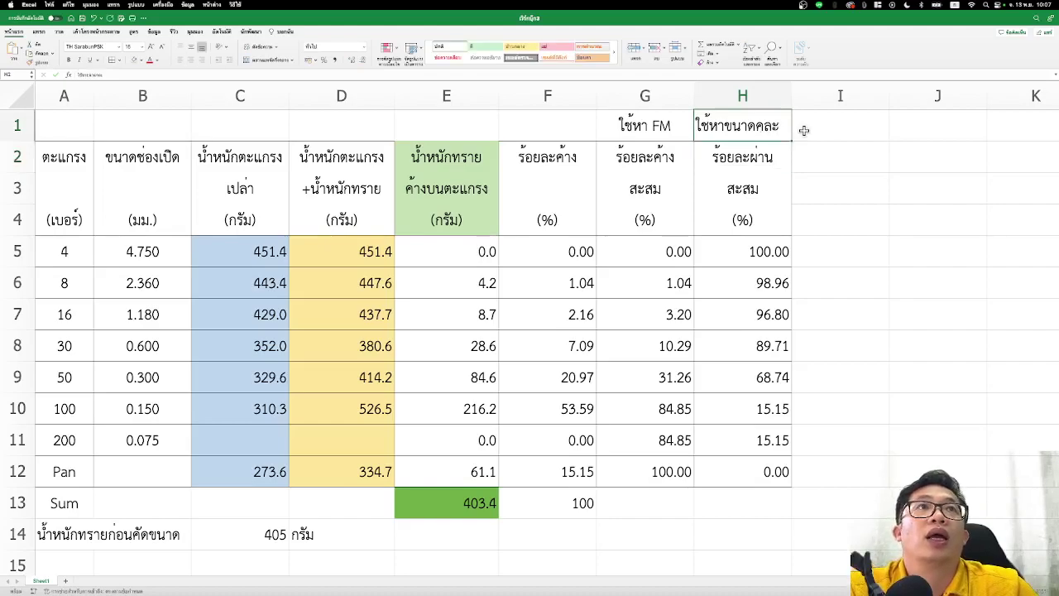
key(Left)
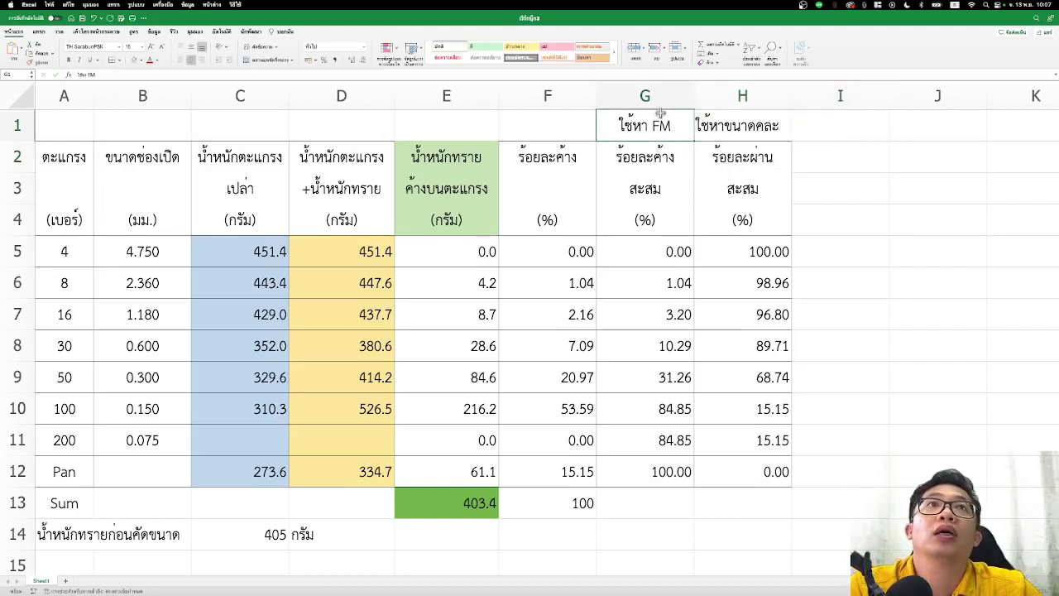
Fill the ใช้หา FM label cell and the cumulative-retained header cells G1:G4 blue.
click(140, 60)
click(197, 100)
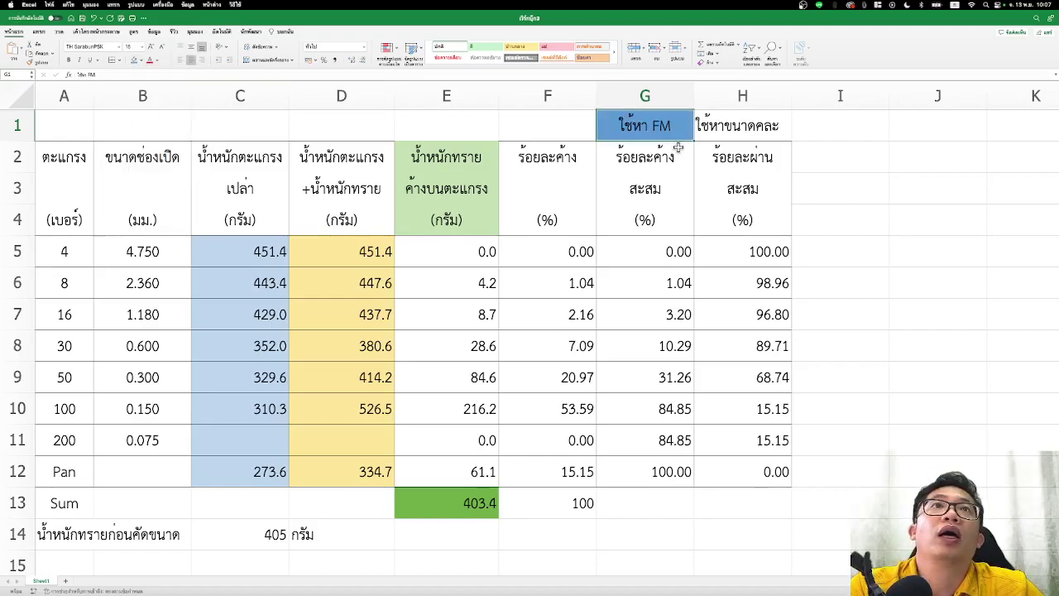
drag(646, 158, 656, 228)
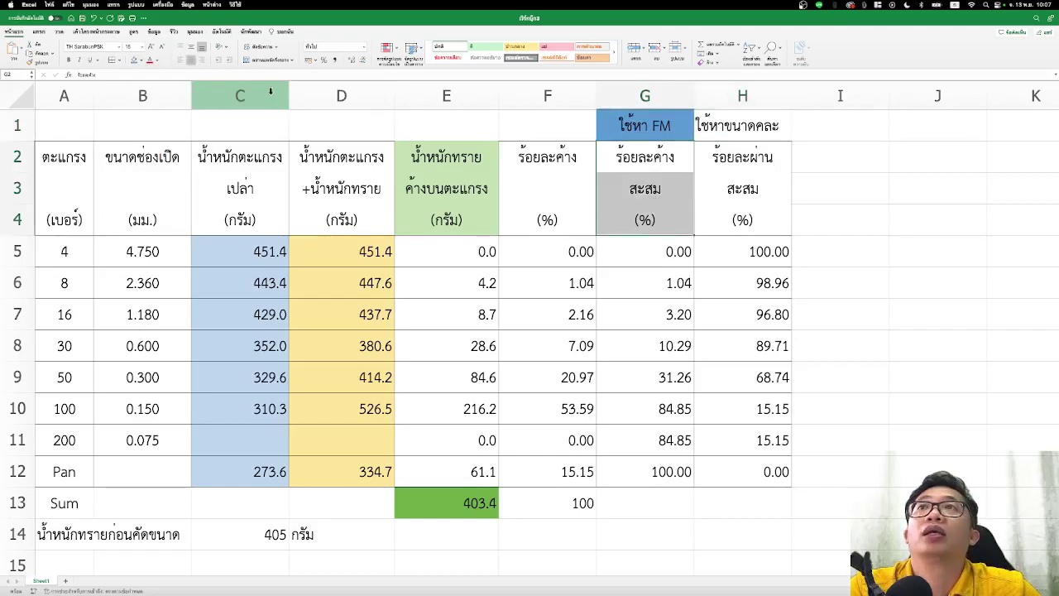
click(136, 61)
Fill the cumulative-passing label and header cells H1:H4 gold.
drag(758, 118, 742, 224)
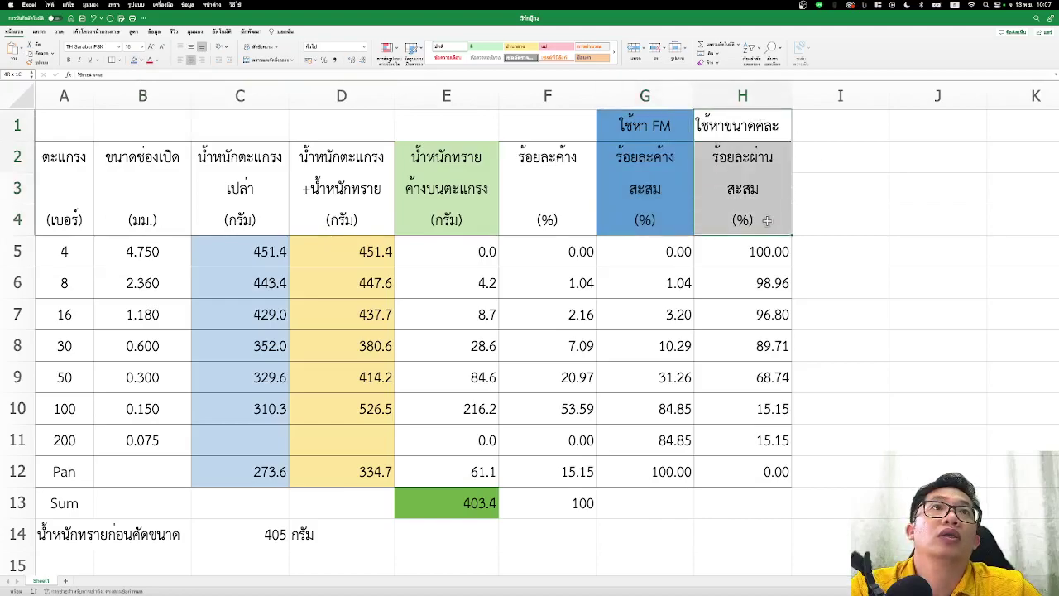
click(140, 61)
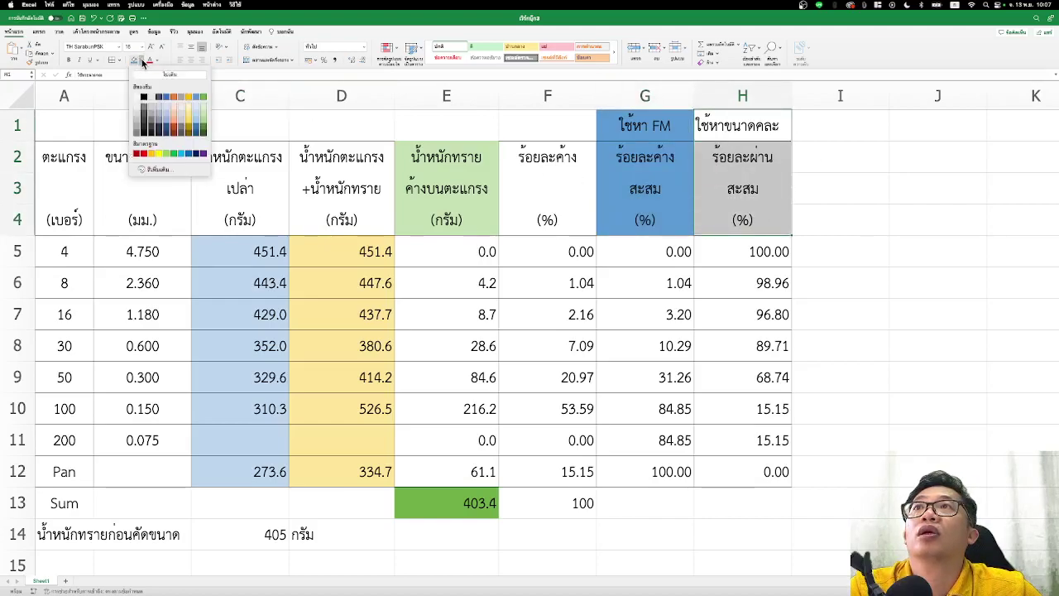
click(153, 154)
click(958, 166)
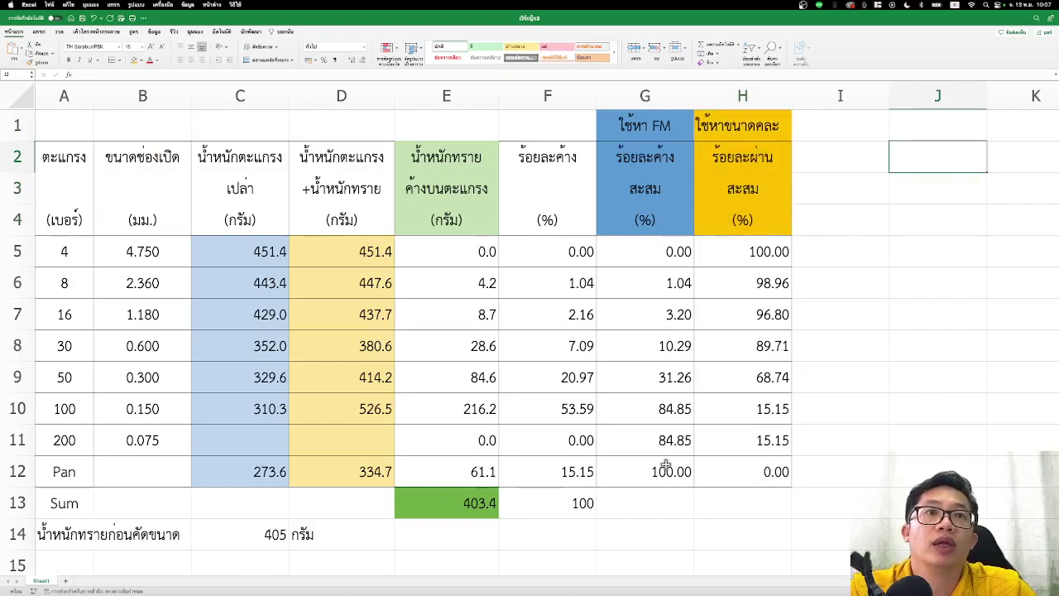
scroll(713, 256, down, 1)
scroll(713, 255, down, 2)
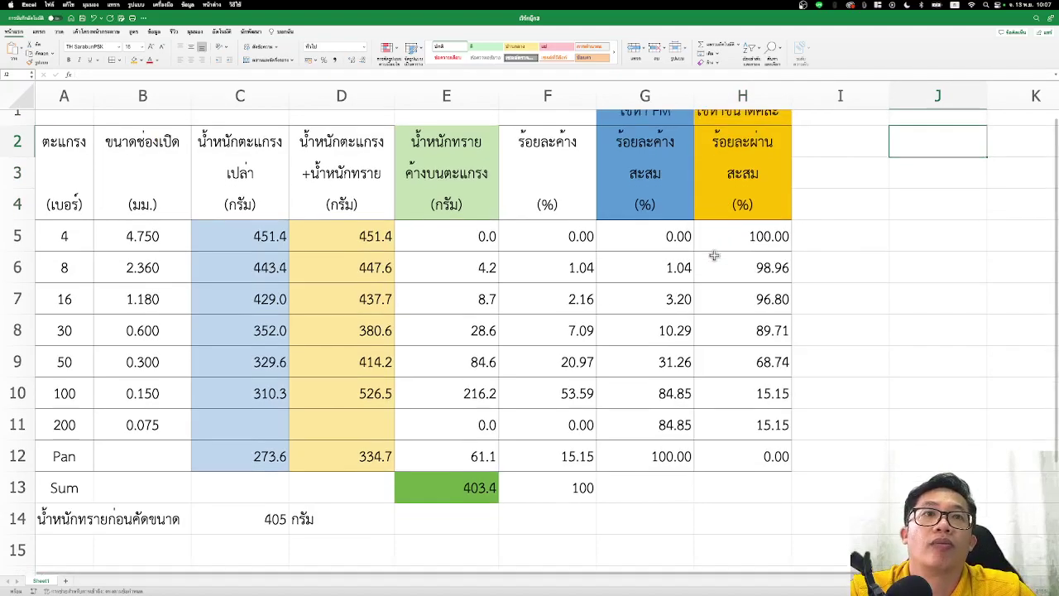
scroll(713, 256, down, 2)
click(664, 451)
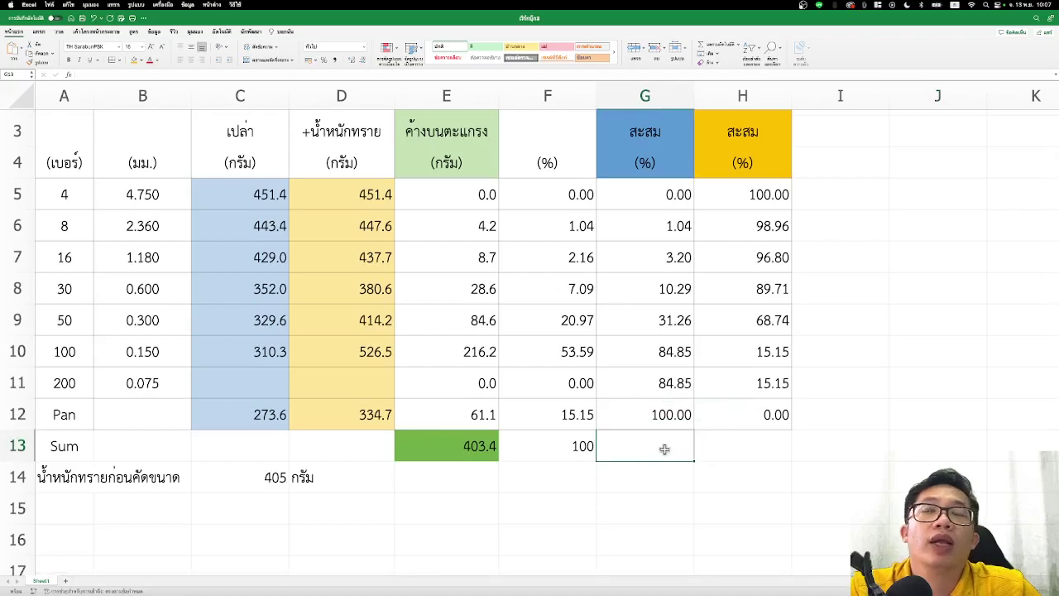
scroll(671, 456, up, 2)
scroll(674, 444, up, 1)
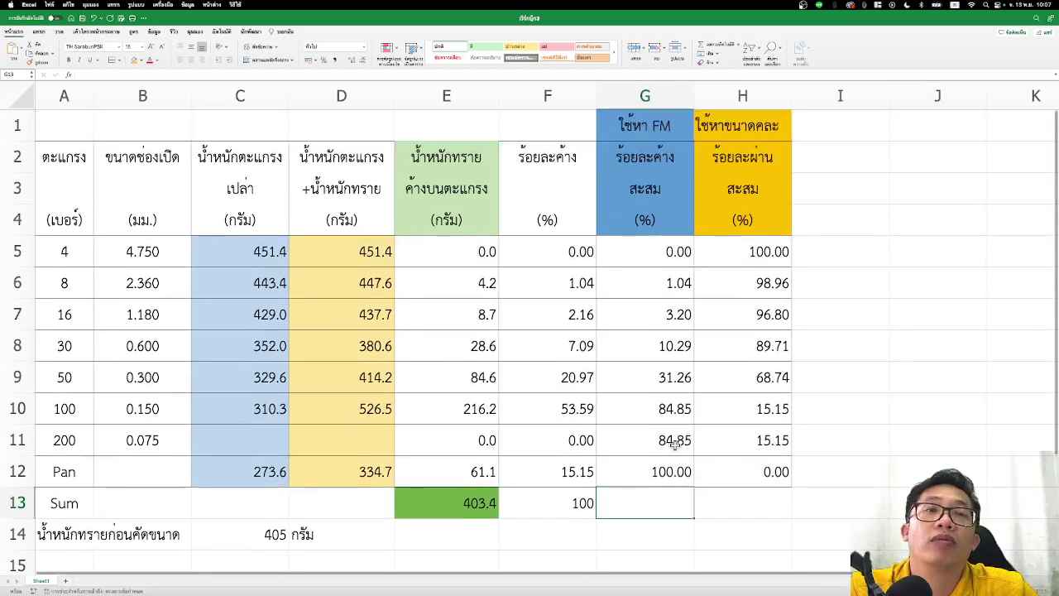
Shade the sieve numbers 4 through 100 in A5:A10 light blue.
click(70, 255)
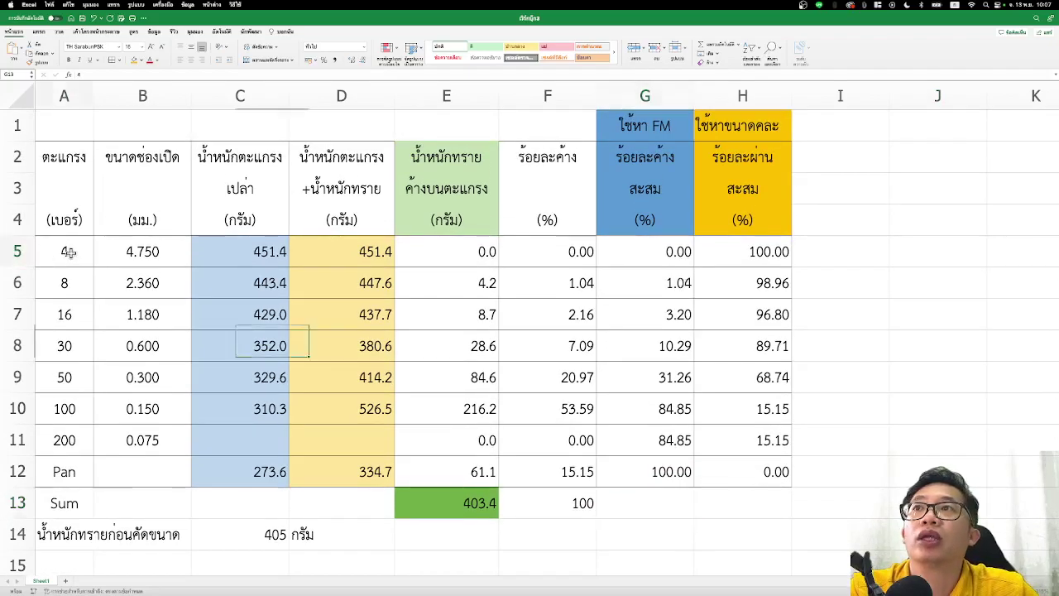
drag(70, 255, 68, 405)
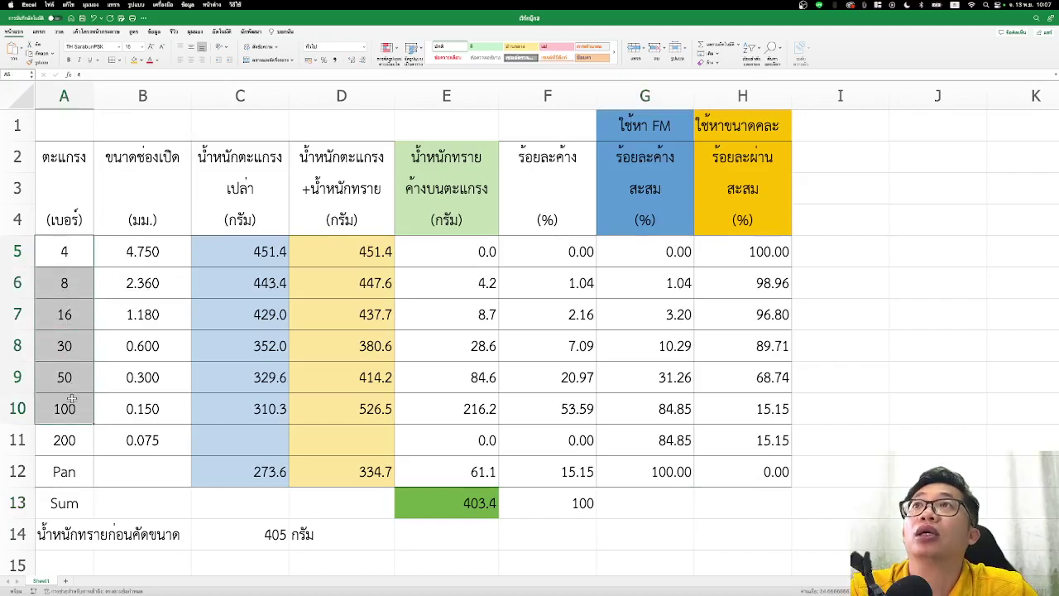
click(139, 61)
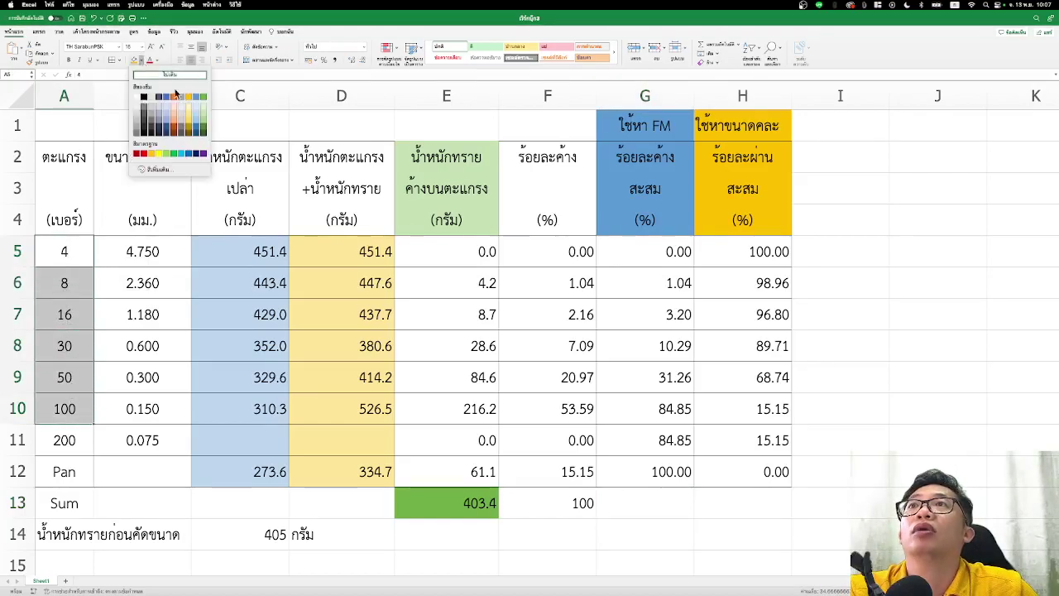
click(196, 128)
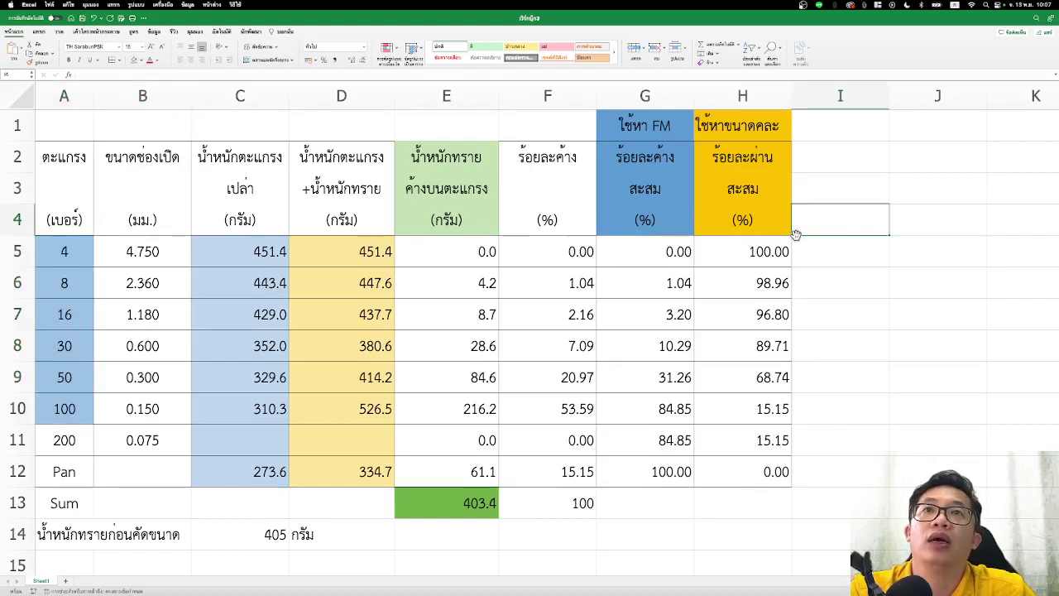
click(666, 251)
drag(666, 251, 666, 472)
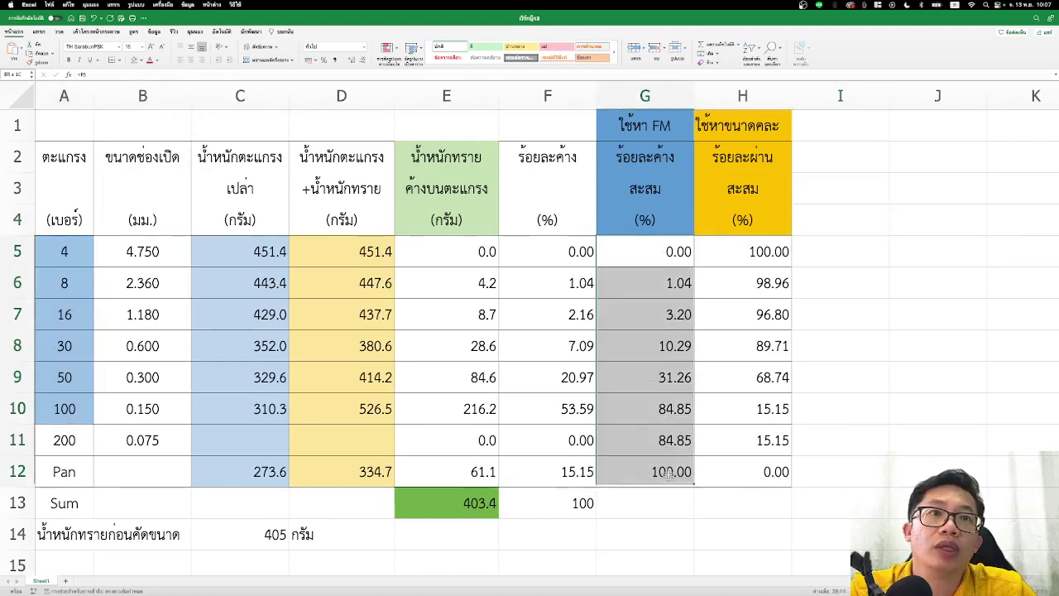
click(664, 503)
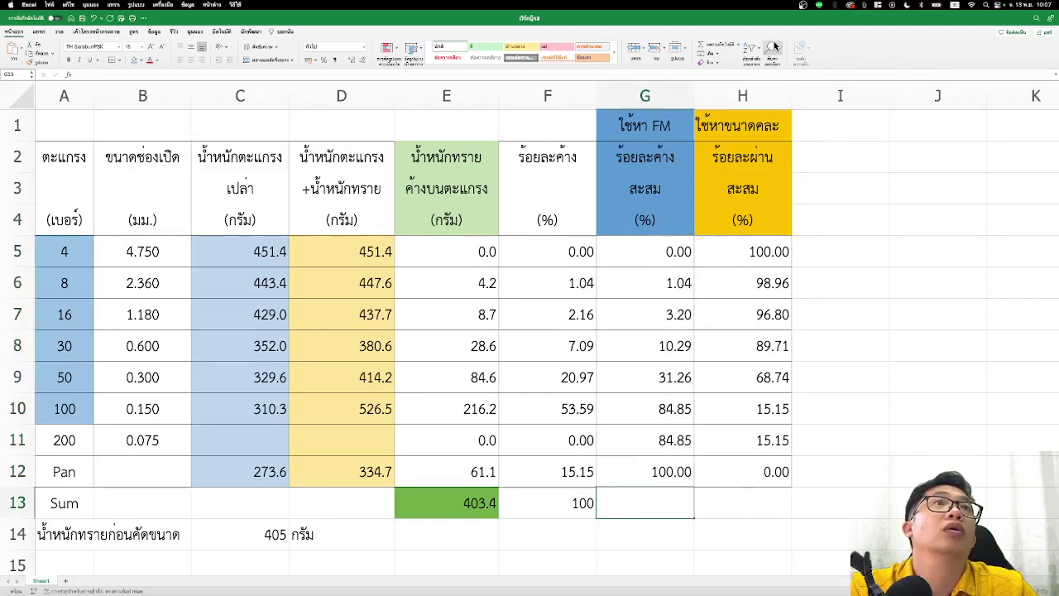
click(717, 46)
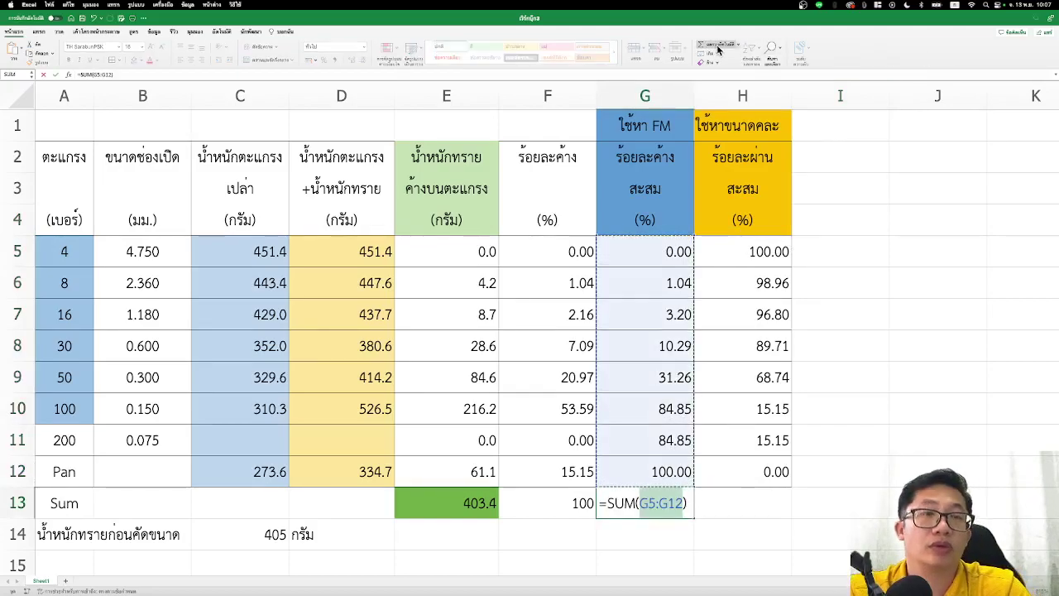
key(Return)
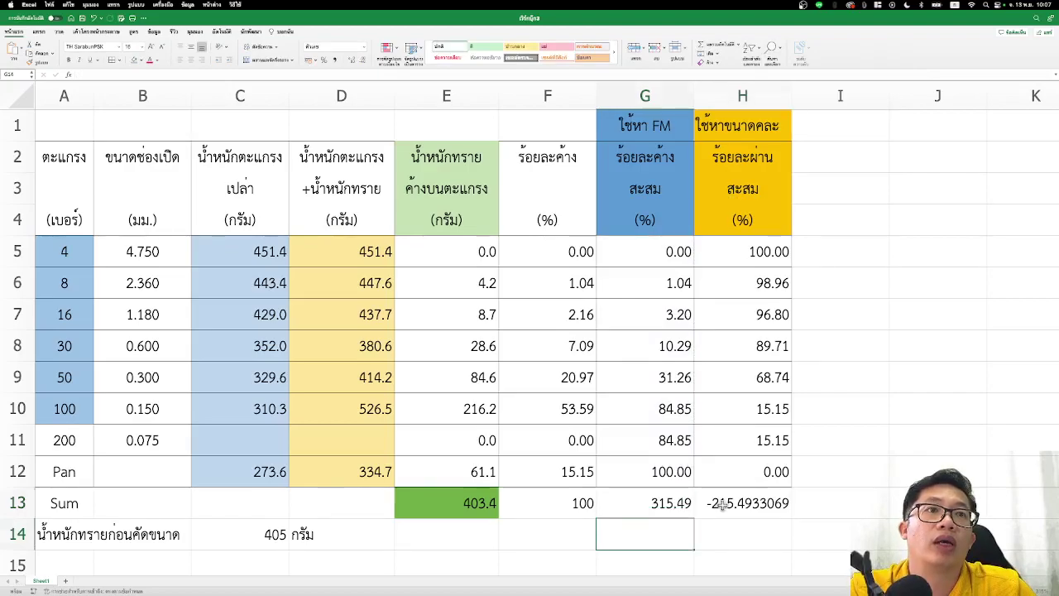
drag(722, 505, 651, 513)
key(Delete)
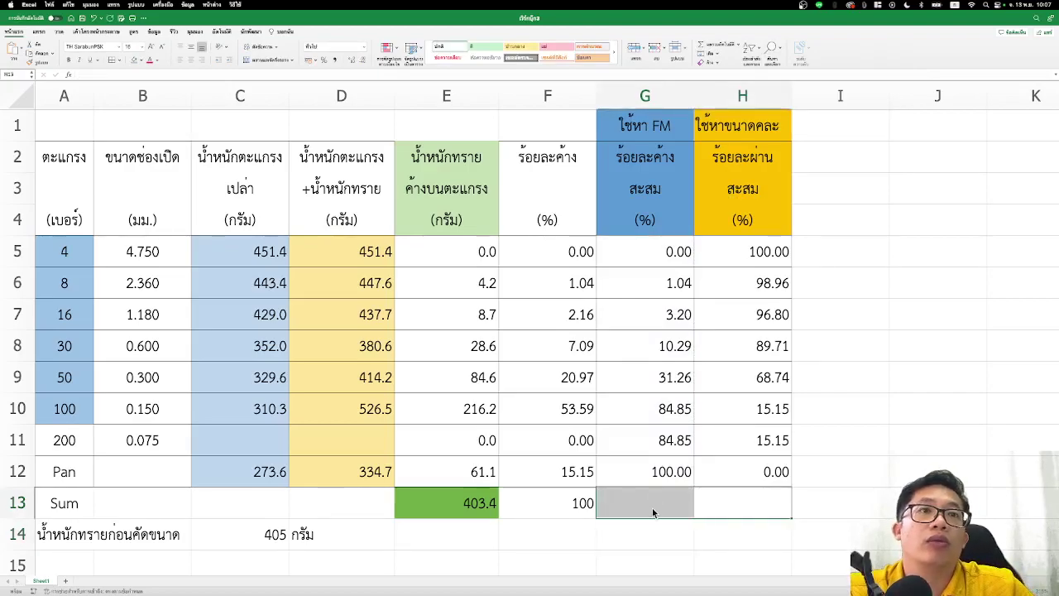
click(951, 414)
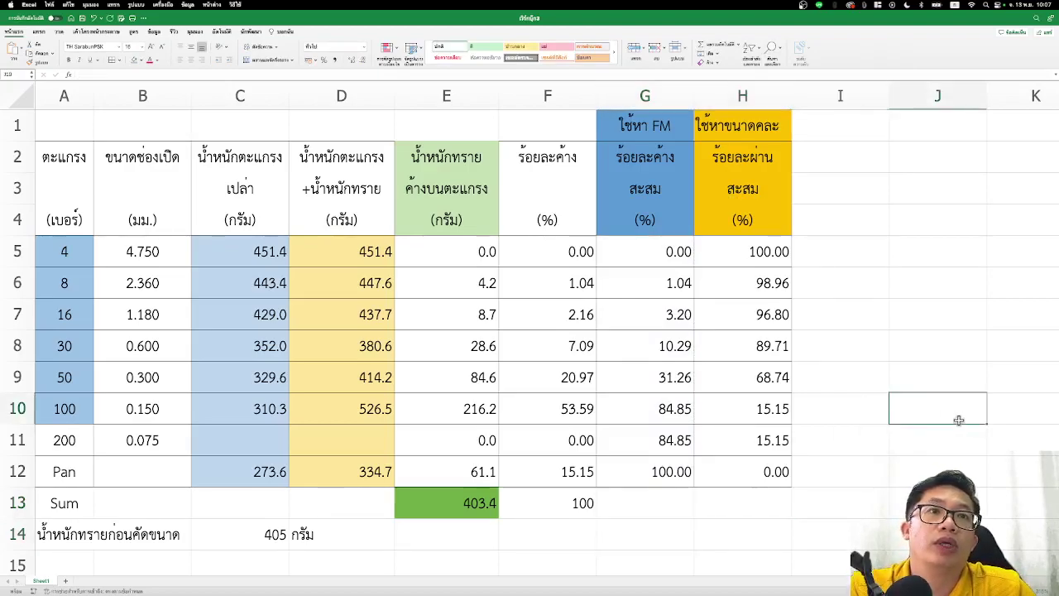
click(678, 252)
drag(678, 251, 680, 404)
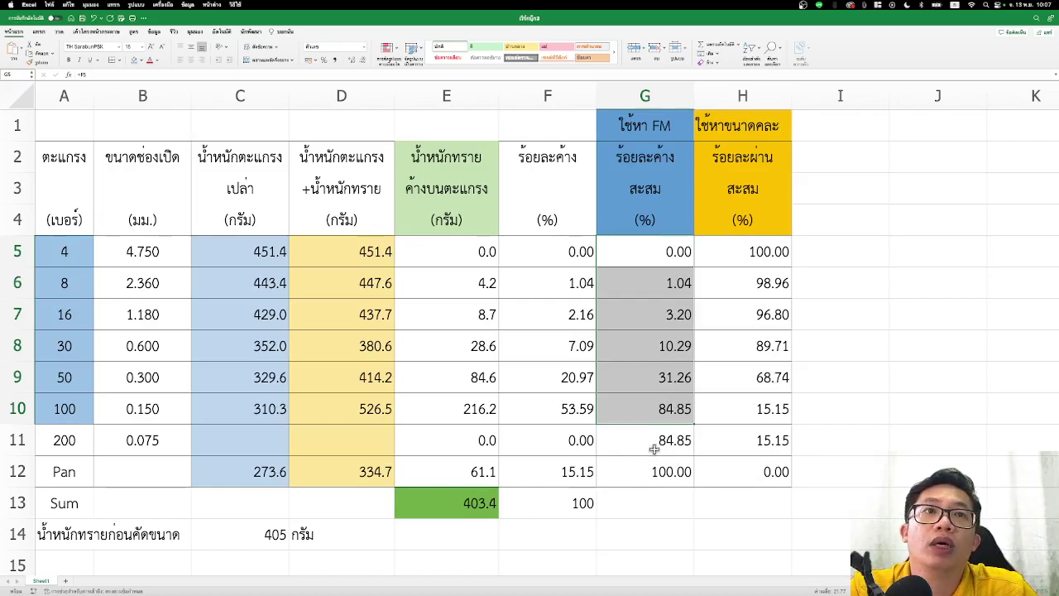
click(828, 385)
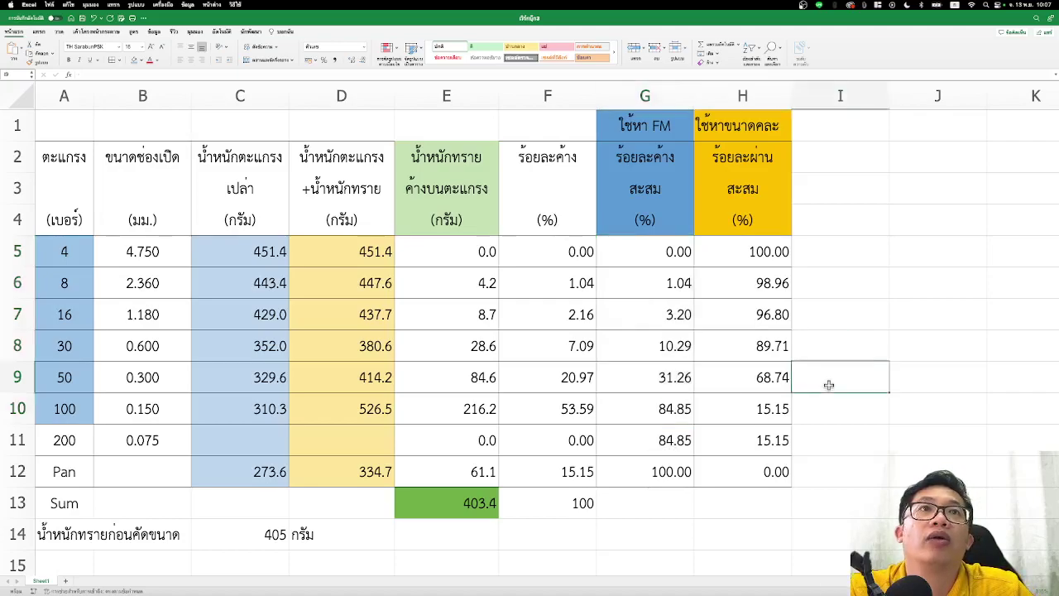
drag(617, 251, 637, 407)
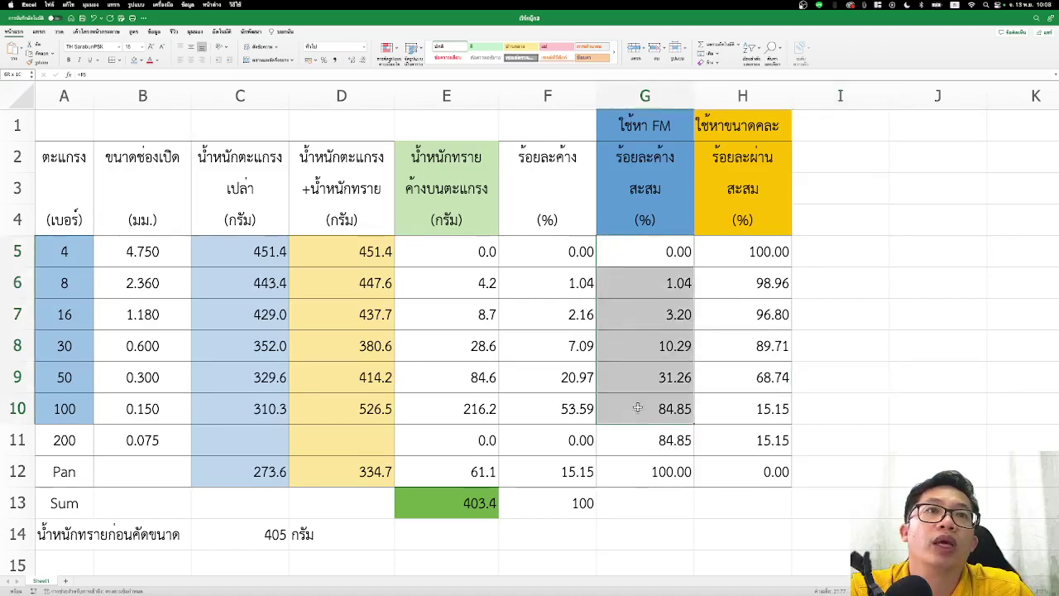
click(583, 536)
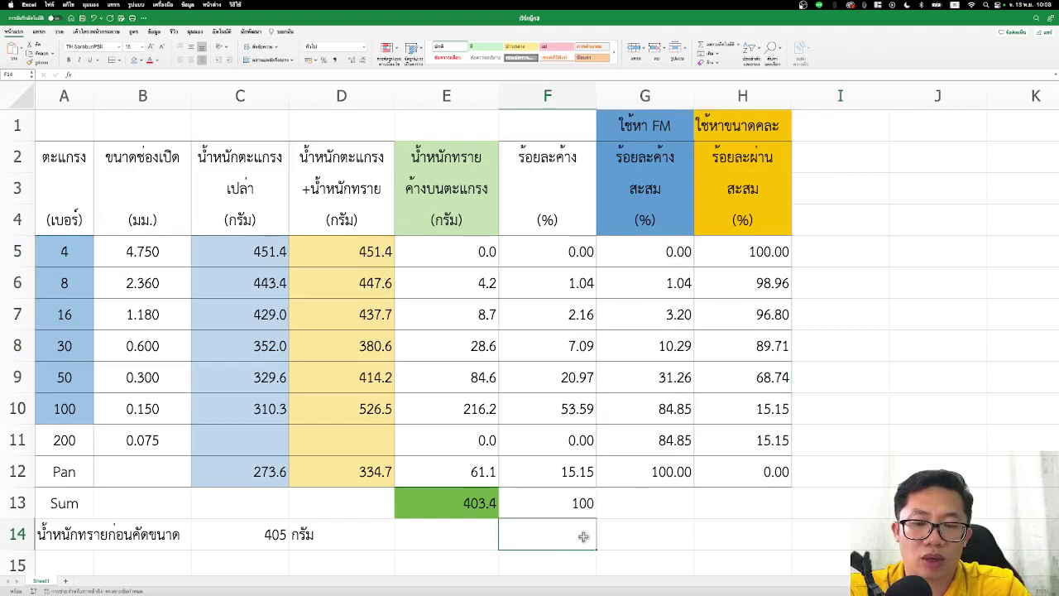
Enter 'F.M.=' in F14 and =SUM(G5:G10)/100 in G14, giving 1.31.
text(F.M)
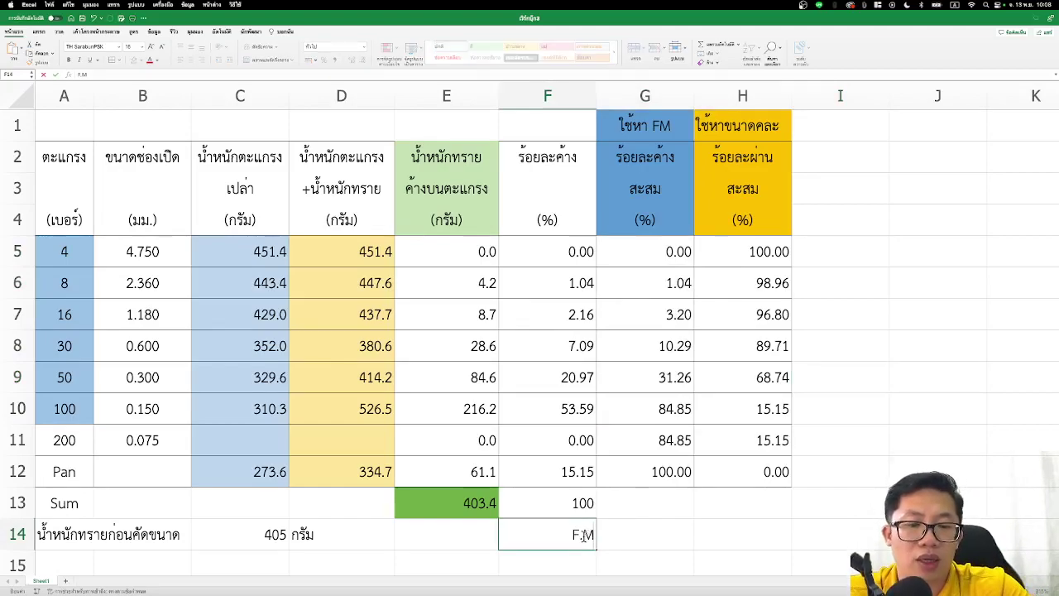
text(.=)
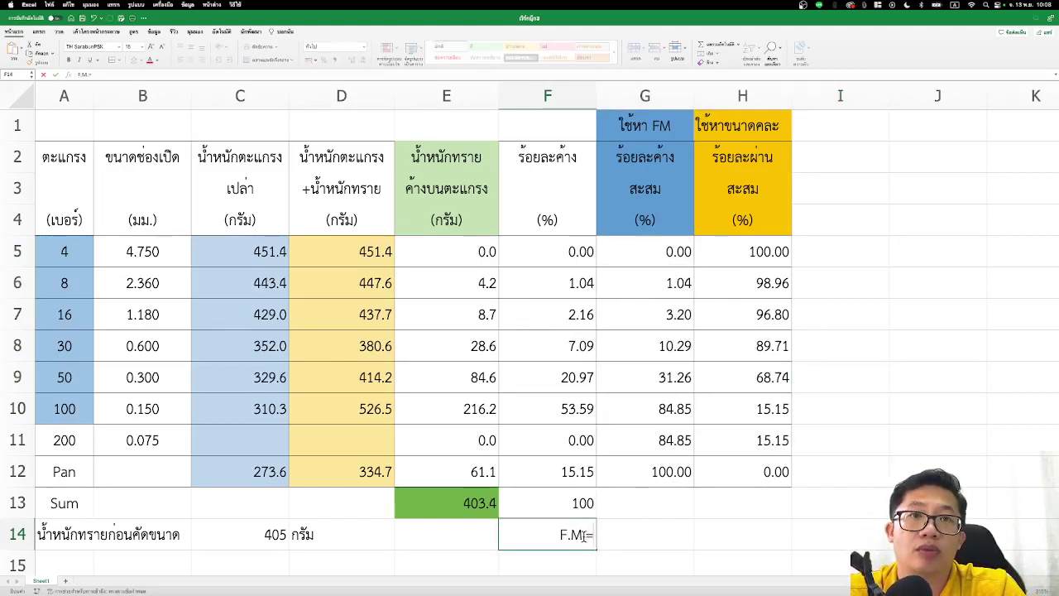
key(Return)
key(Up)
key(Right)
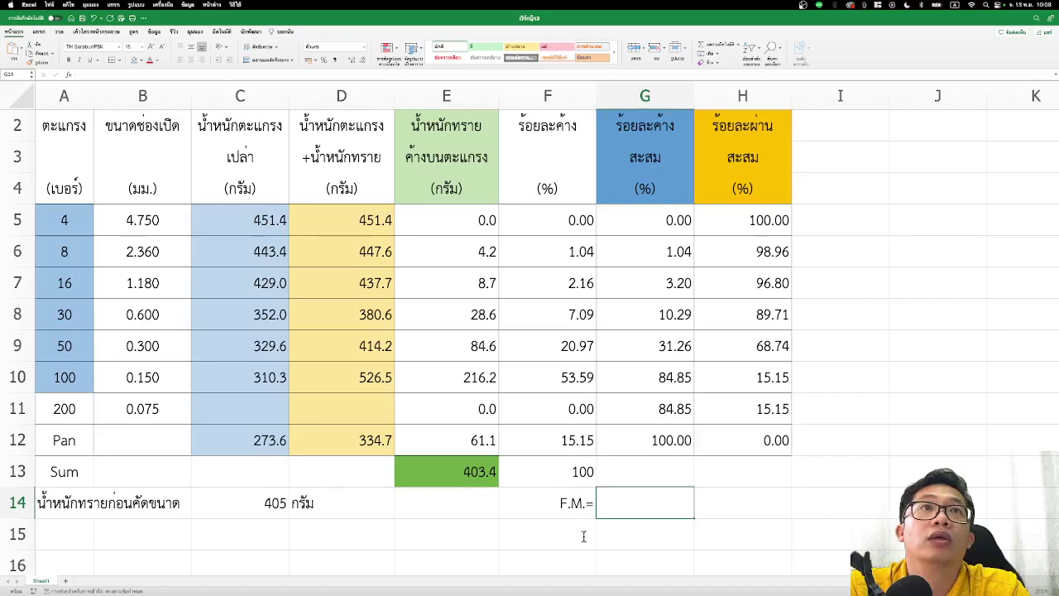
text(=)
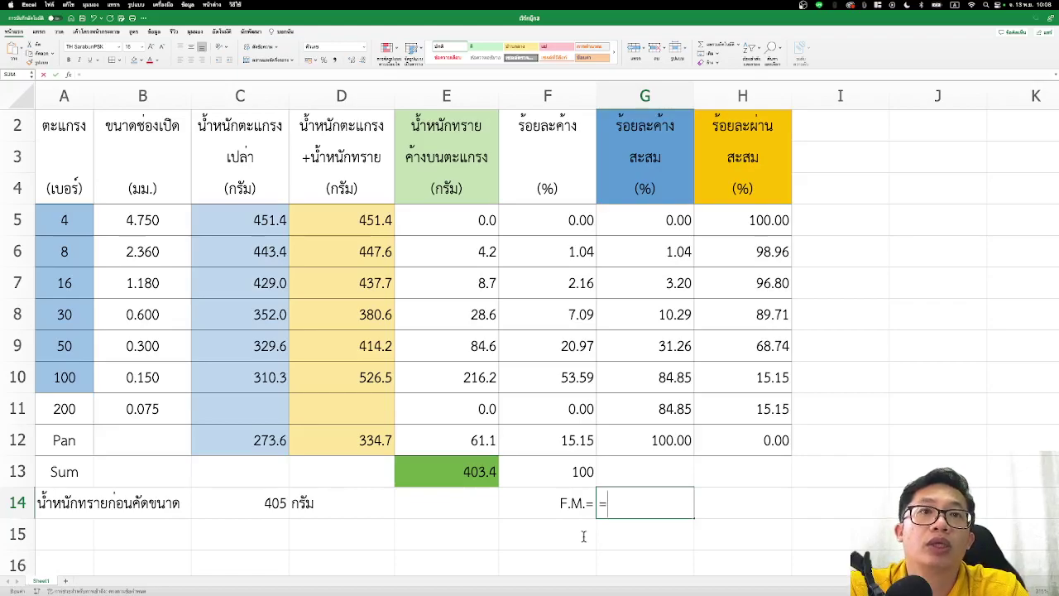
text(sum)
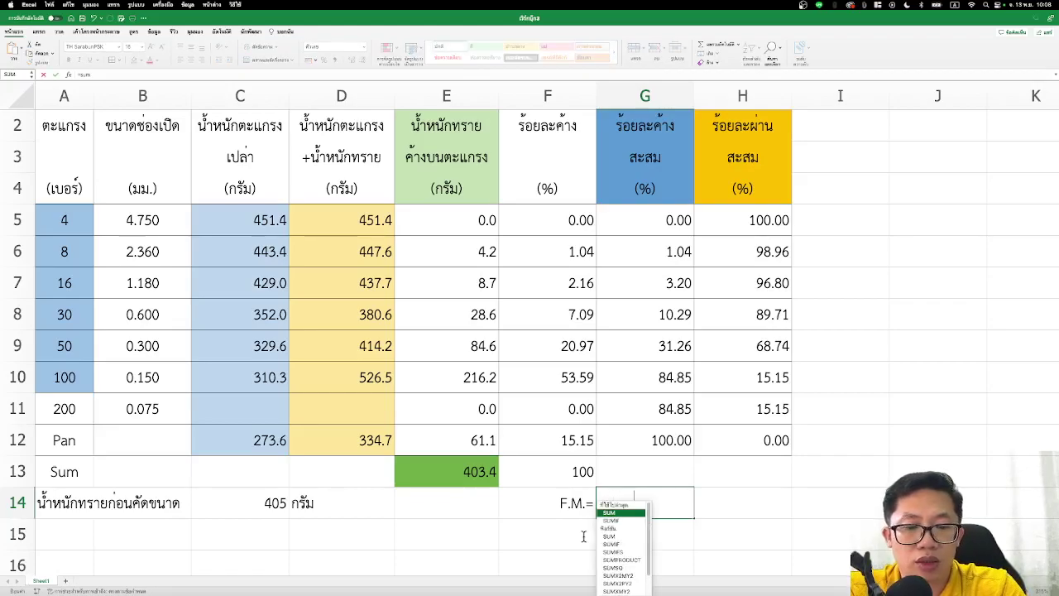
text(()
drag(643, 226, 661, 372)
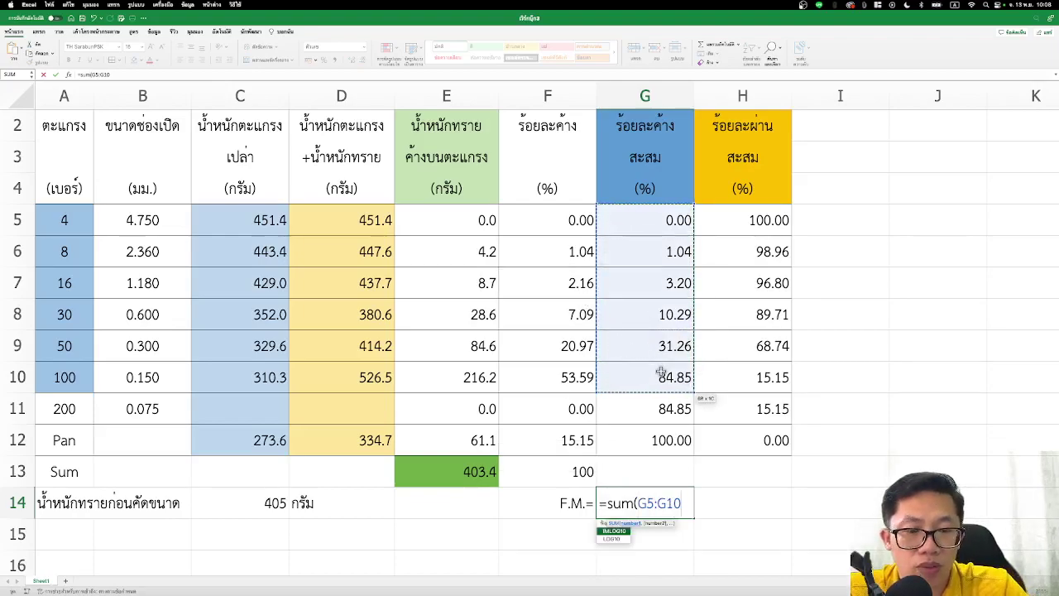
text()/10)
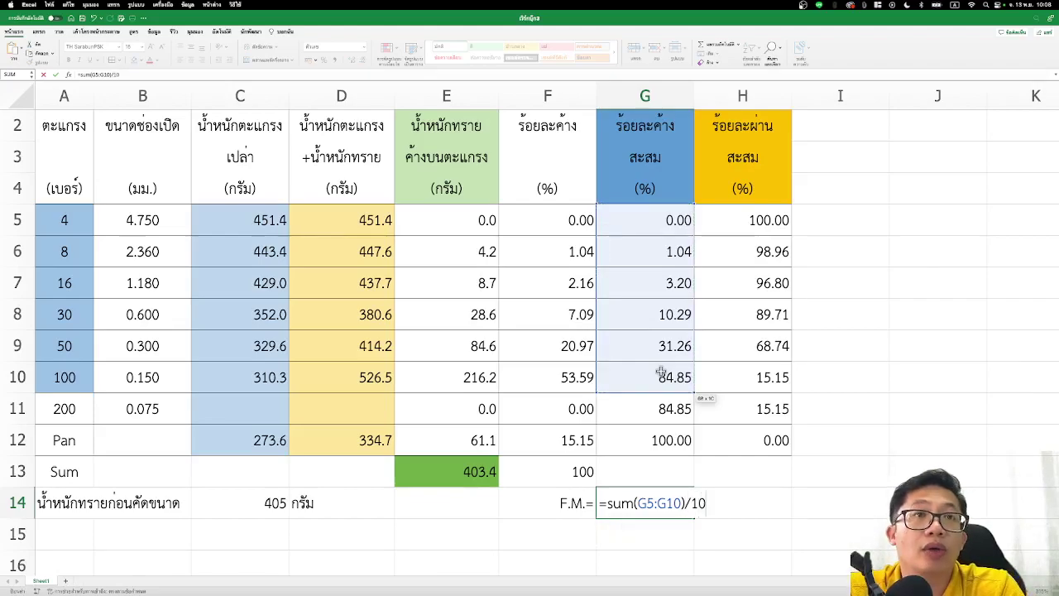
text(0)
key(Return)
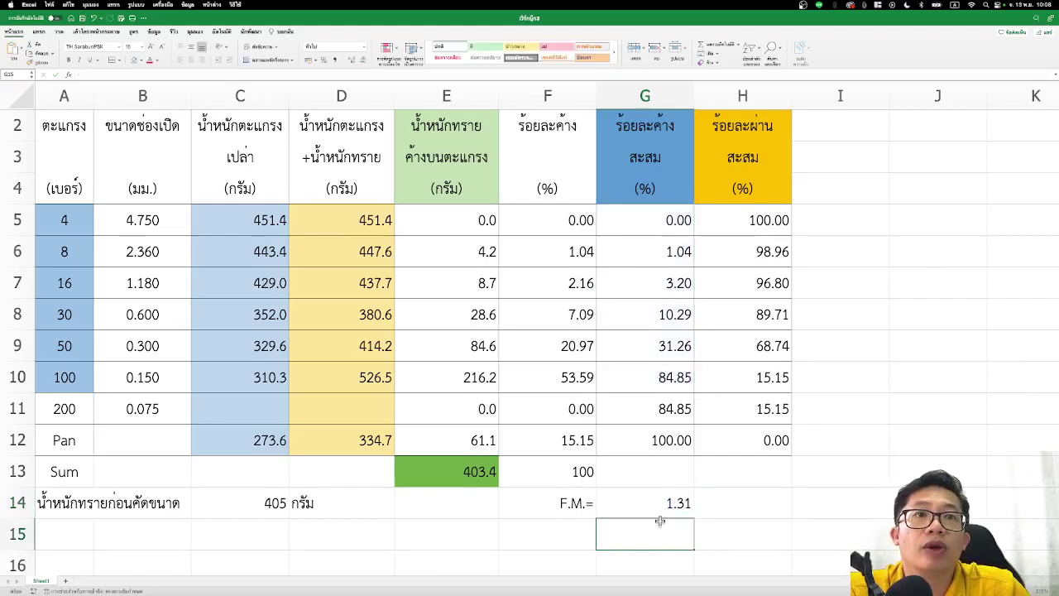
click(658, 509)
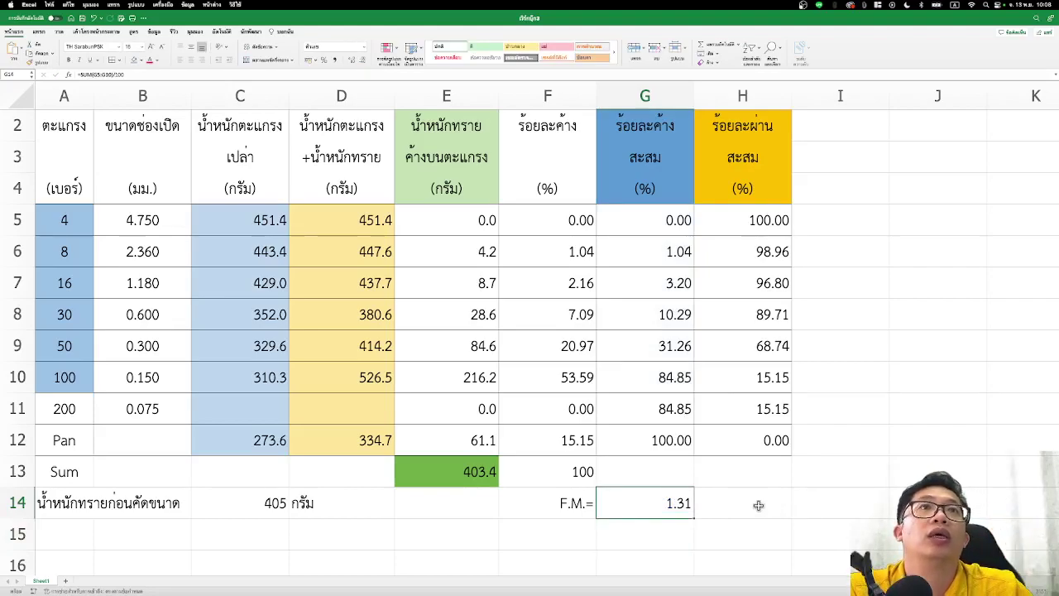
click(674, 220)
drag(674, 248, 668, 412)
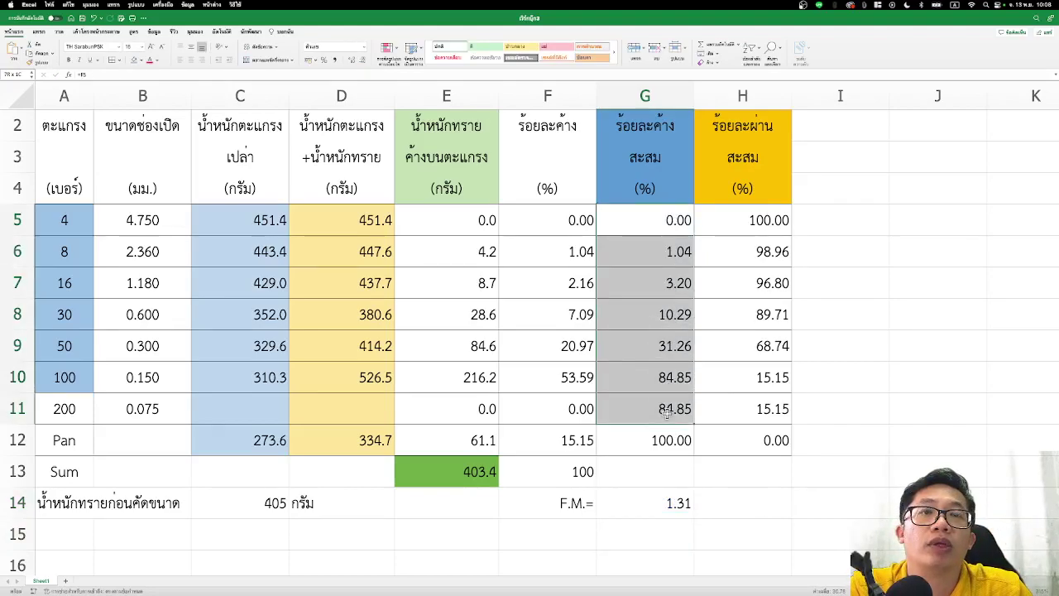
click(674, 515)
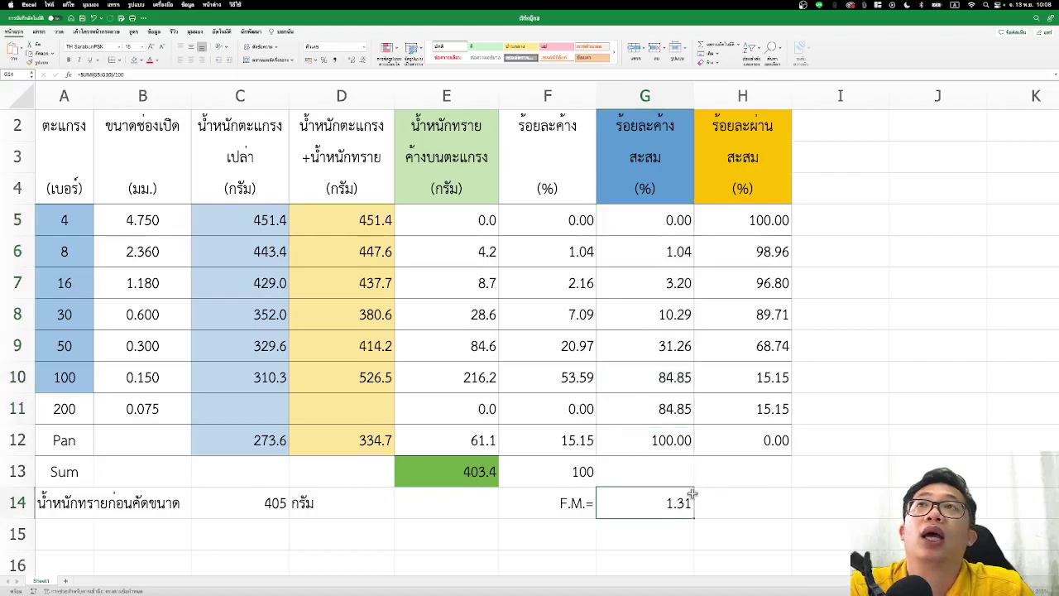
click(352, 62)
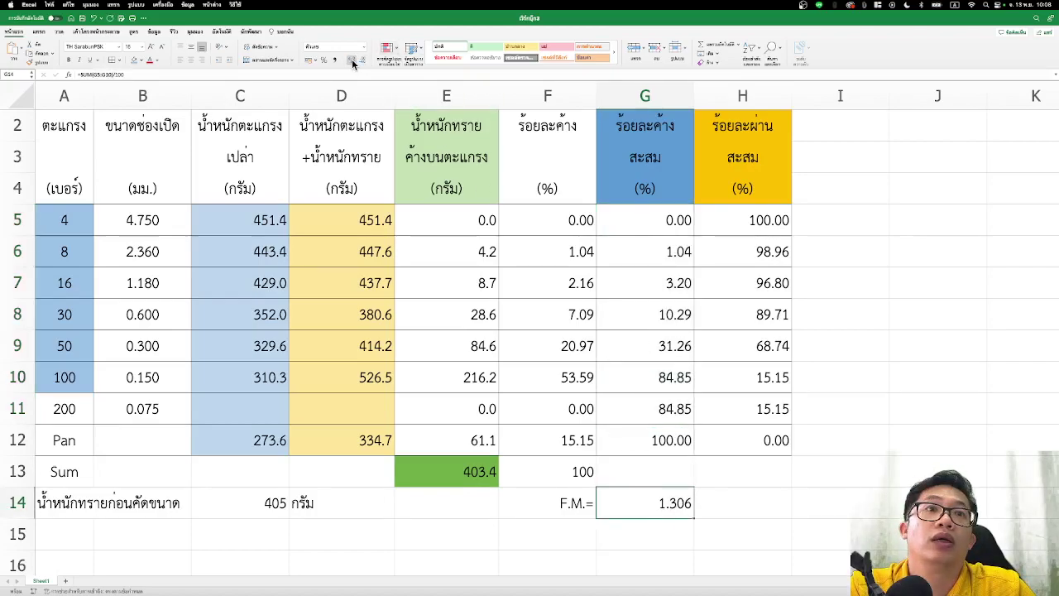
click(362, 62)
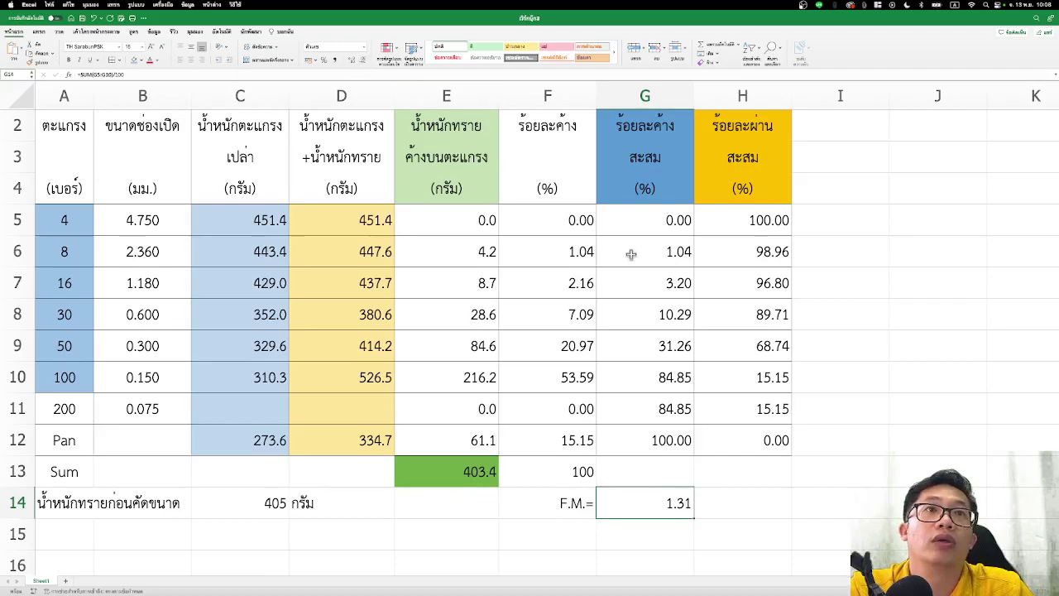
drag(612, 219, 654, 407)
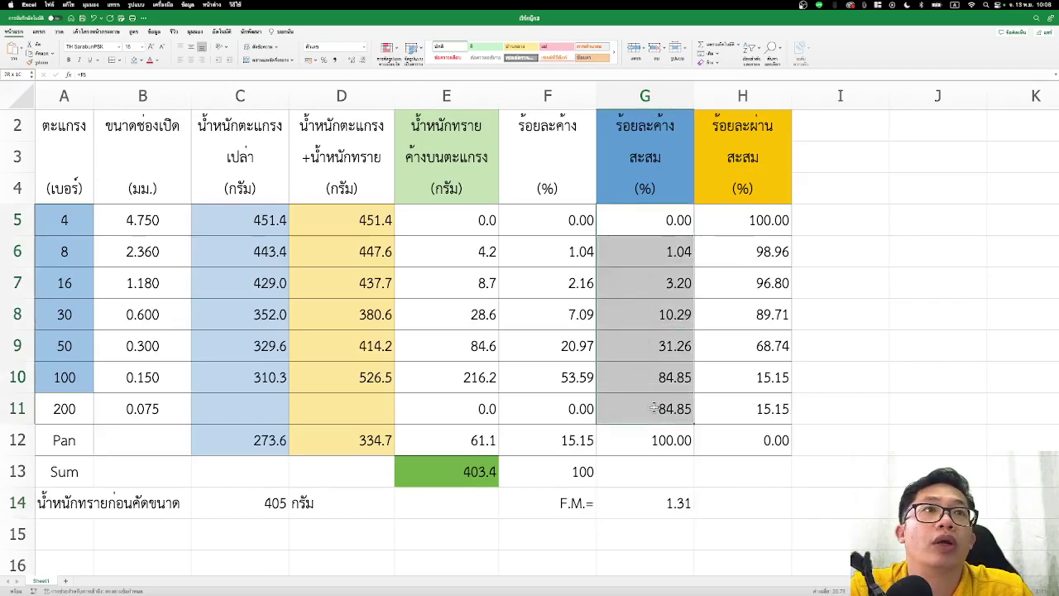
click(852, 347)
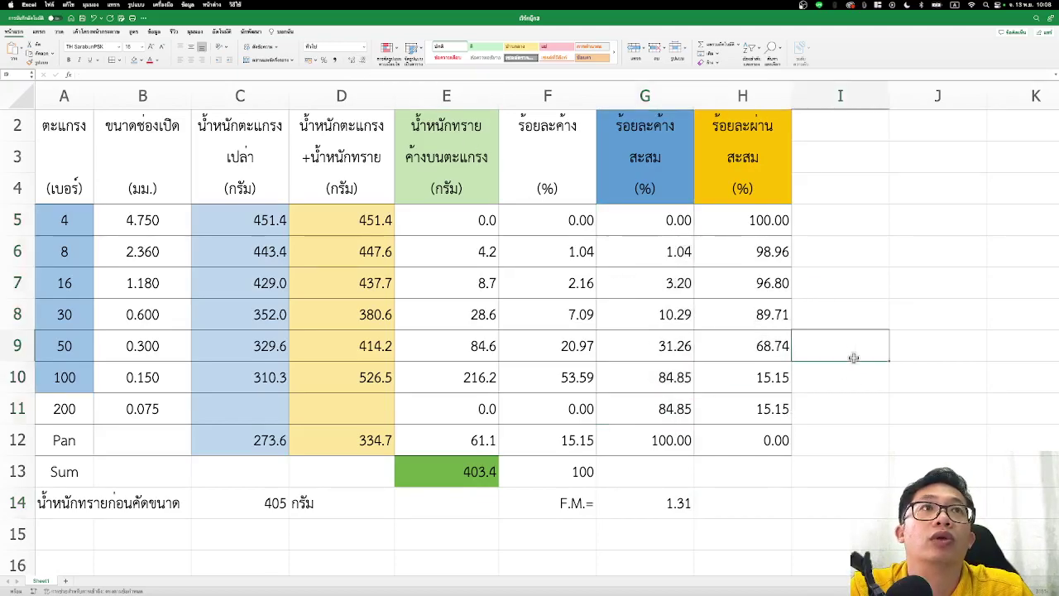
scroll(853, 346, up, 1)
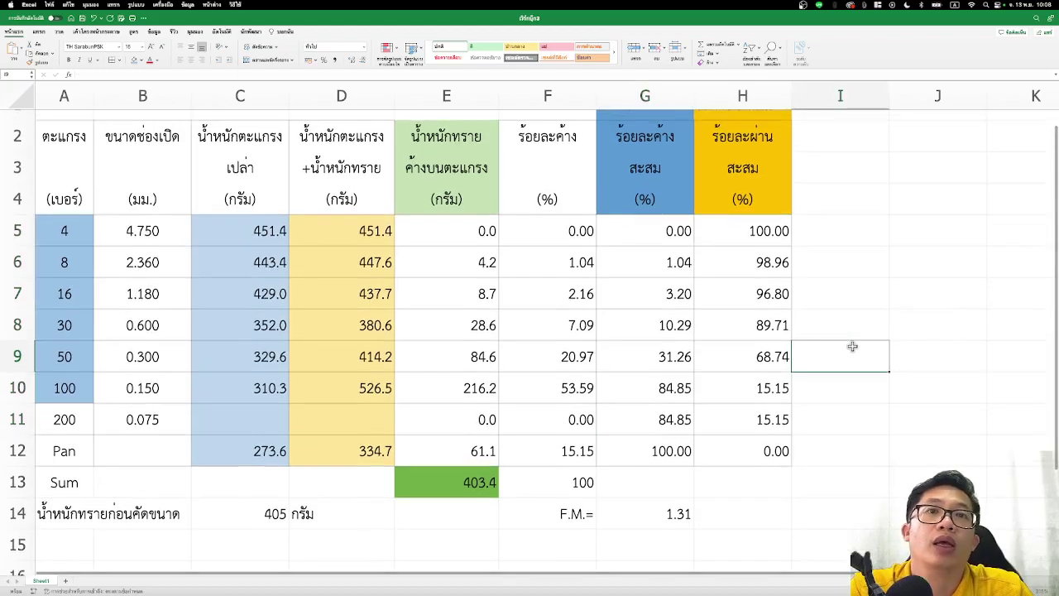
drag(652, 514, 557, 521)
click(775, 493)
click(631, 526)
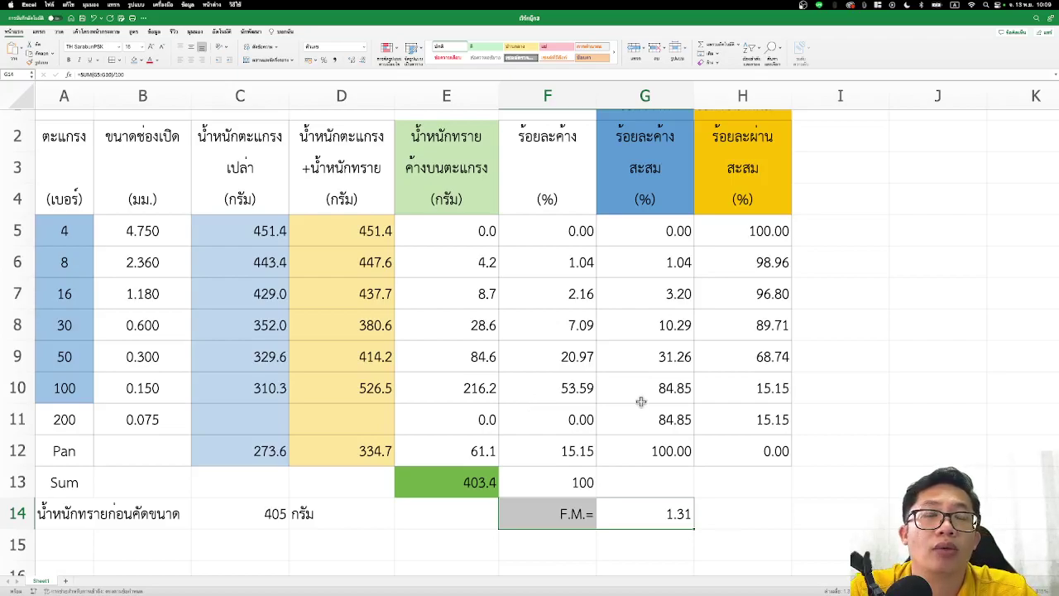
scroll(809, 482, up, 1)
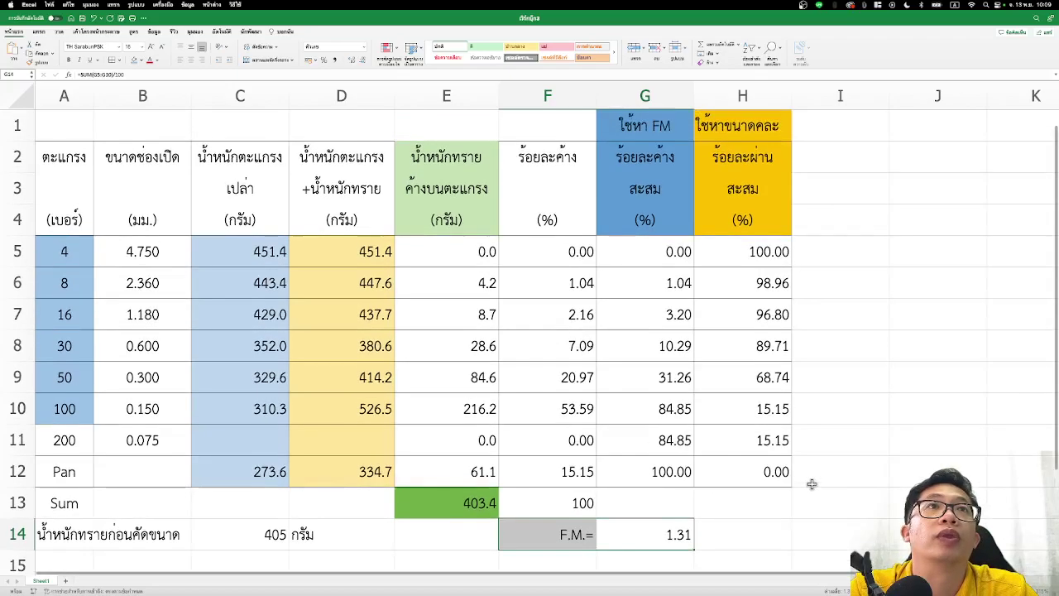
click(882, 480)
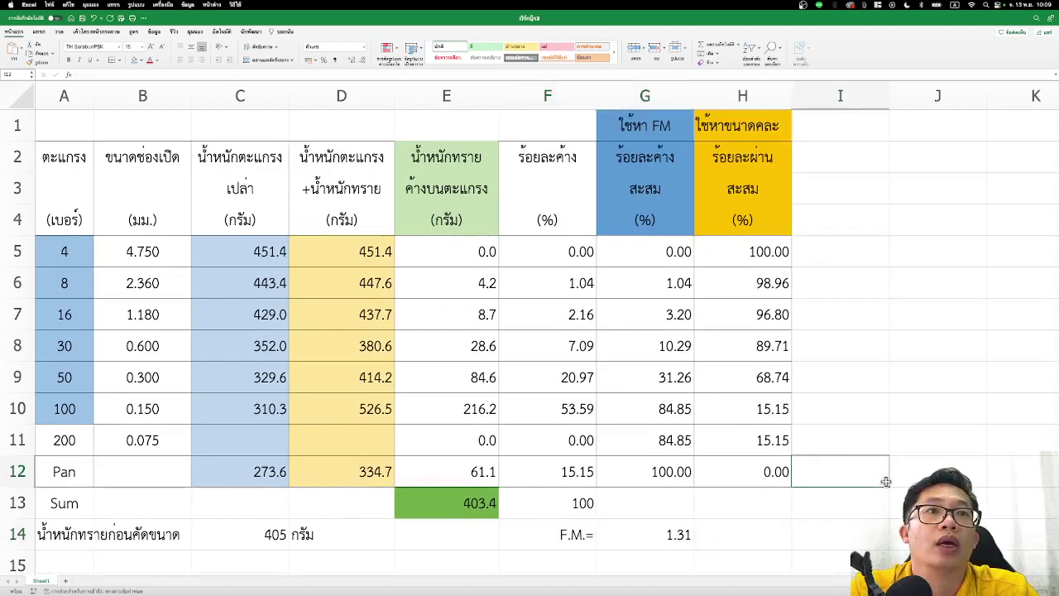
click(659, 542)
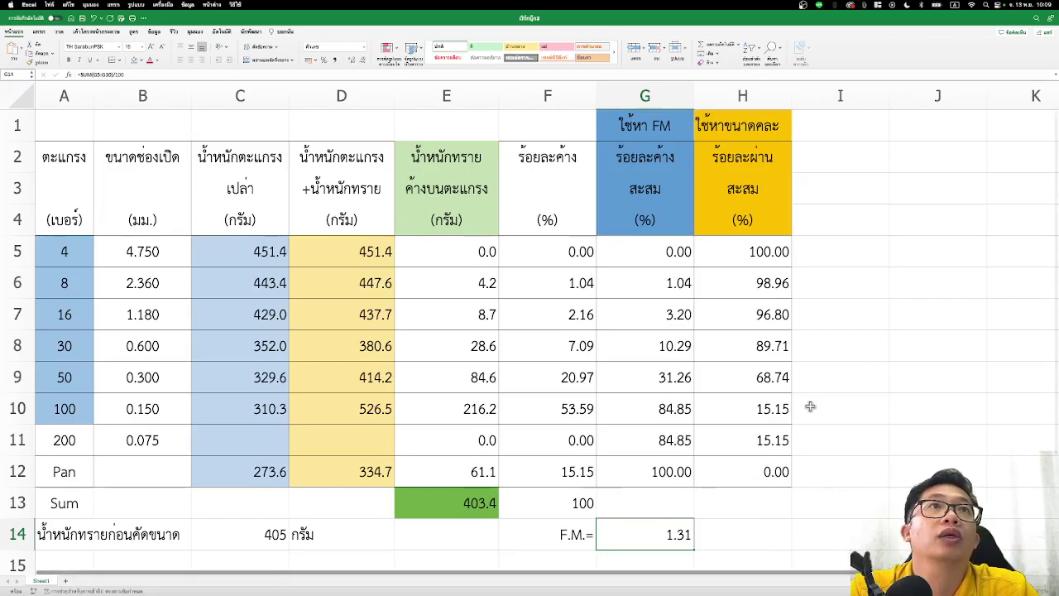
drag(749, 262, 754, 467)
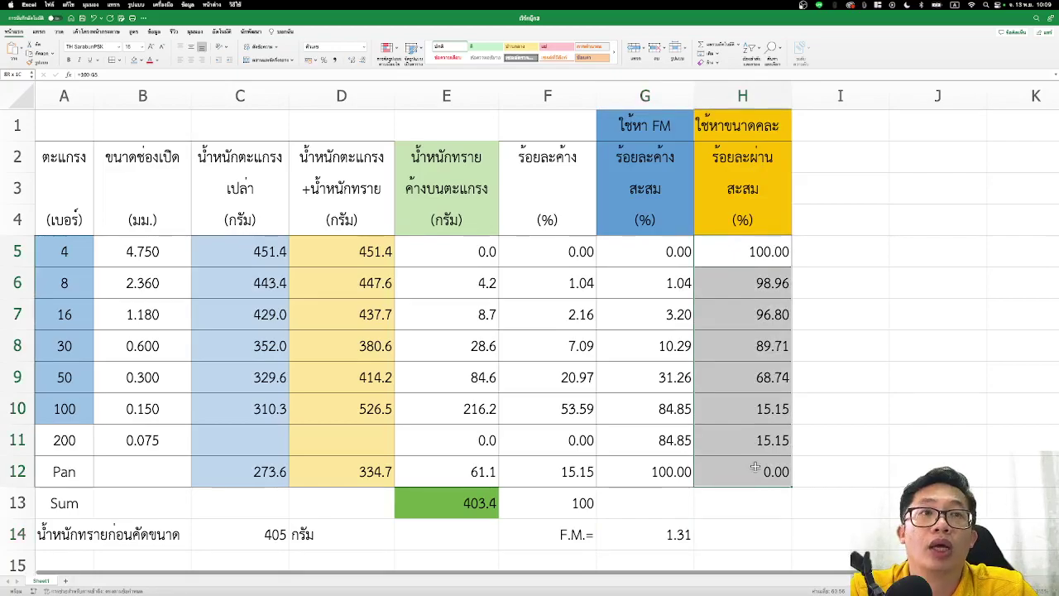
drag(754, 468, 759, 458)
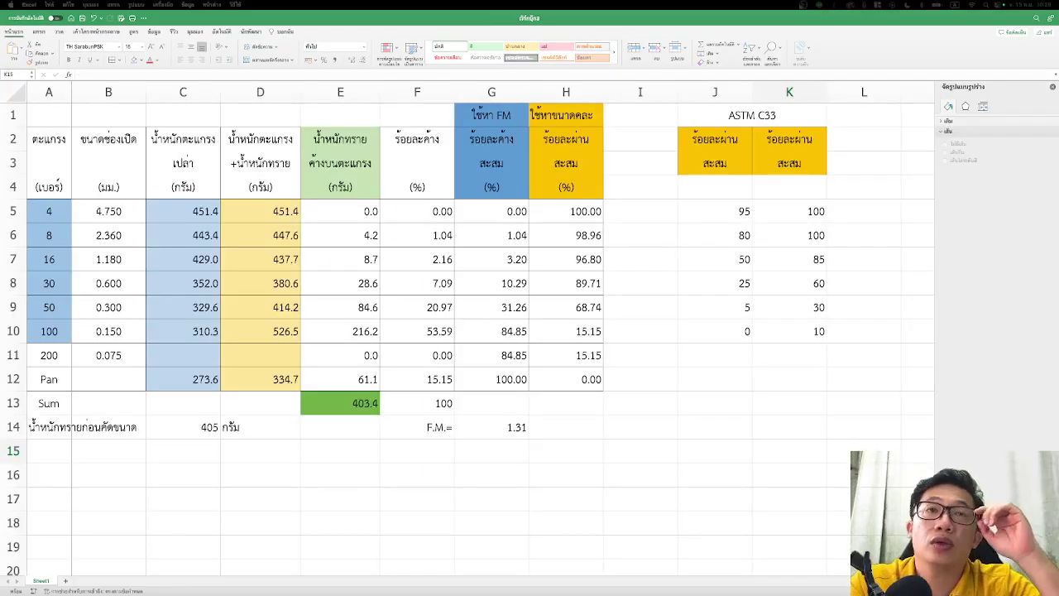
Fill the F.M. label and result cells F14:G14 gold.
click(519, 433)
drag(458, 430, 432, 428)
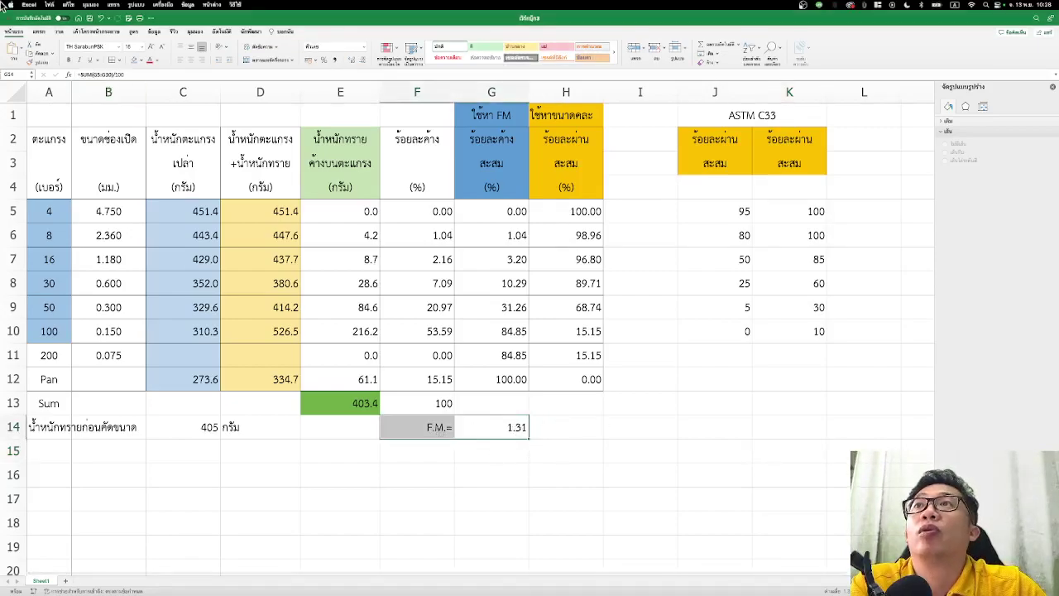
click(138, 61)
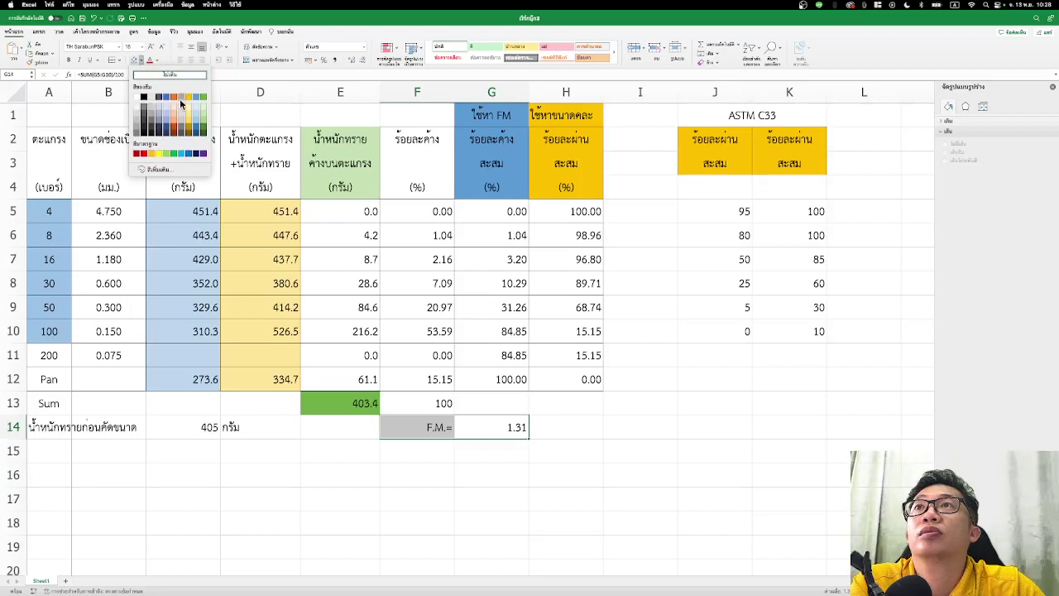
click(190, 100)
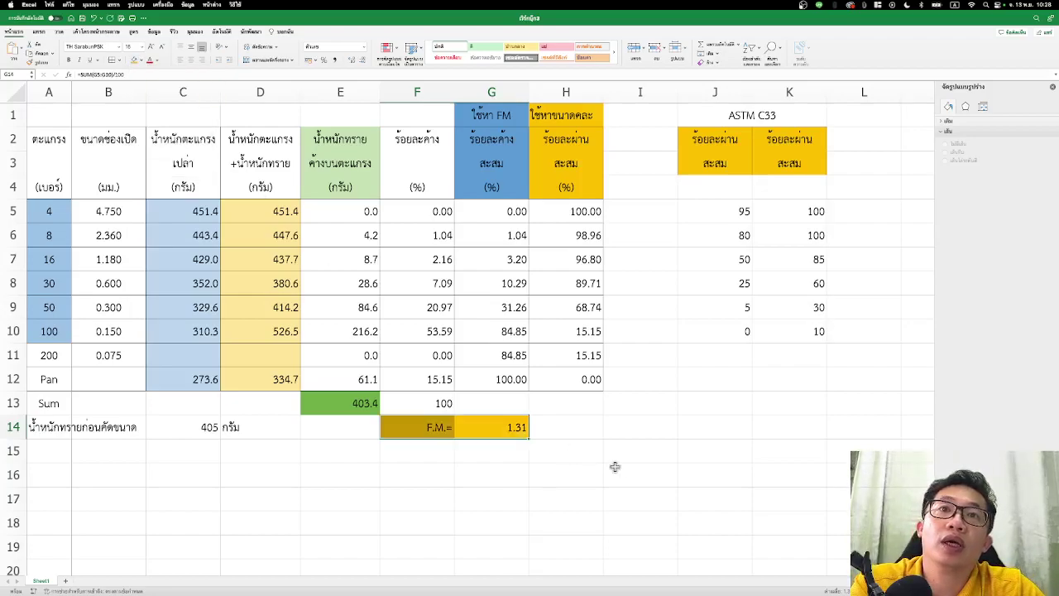
click(622, 468)
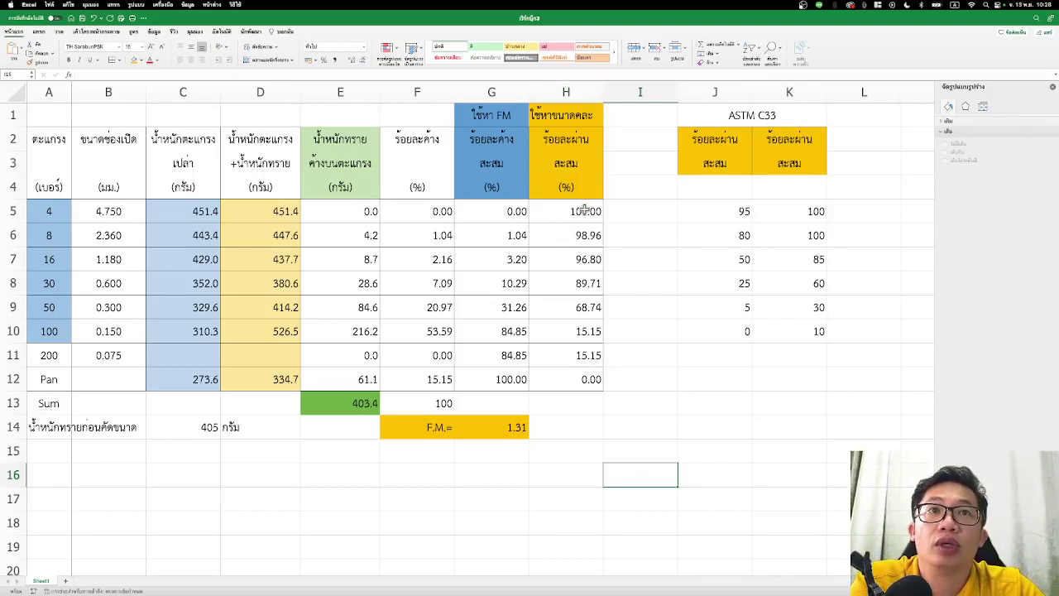
Apply the same gold fill to the merged ASTM C33 title J1:K1.
click(716, 120)
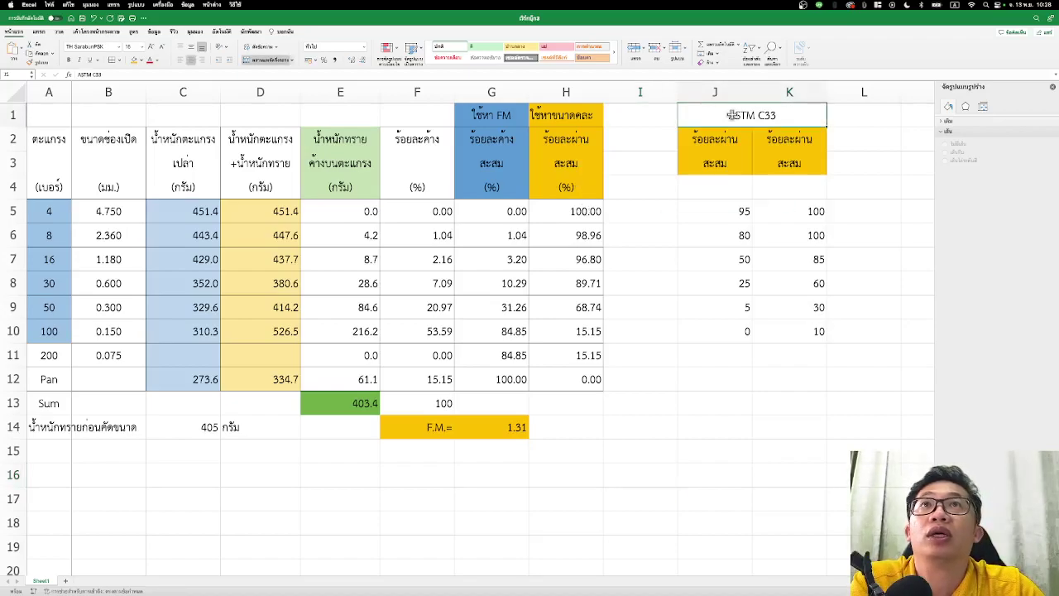
click(135, 60)
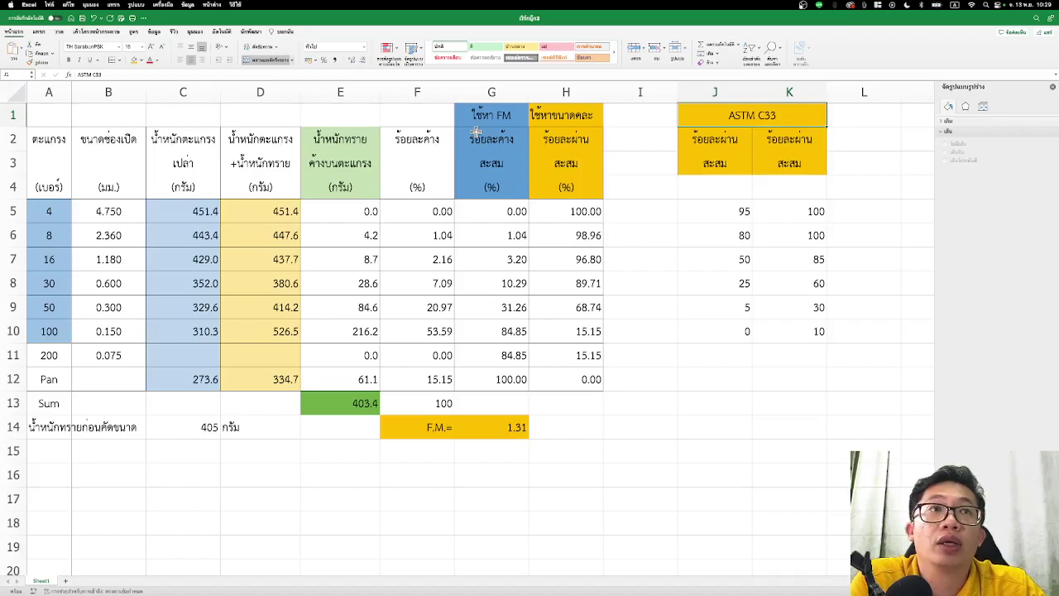
click(679, 284)
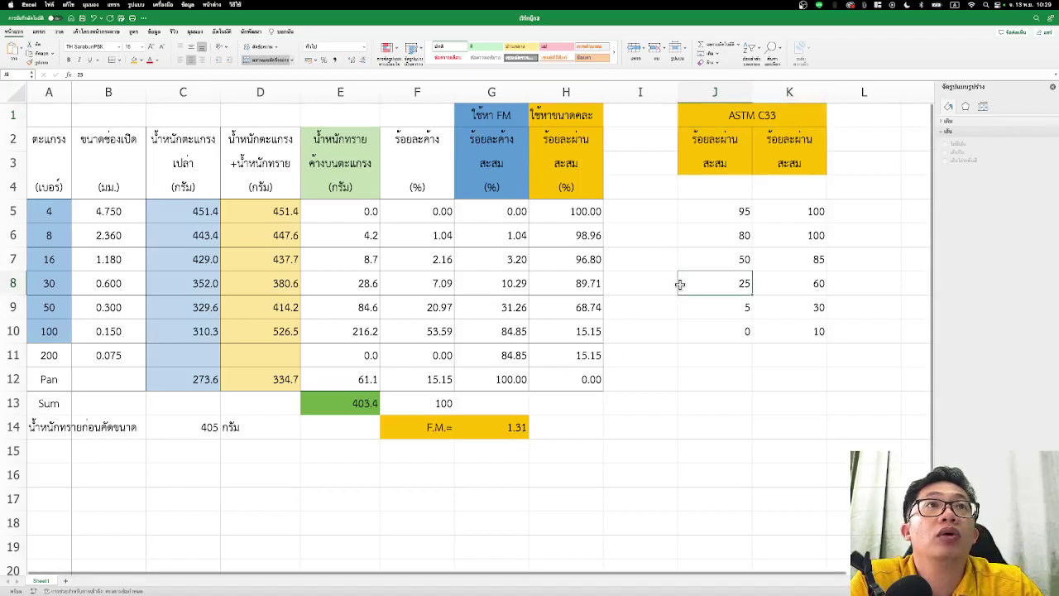
click(725, 189)
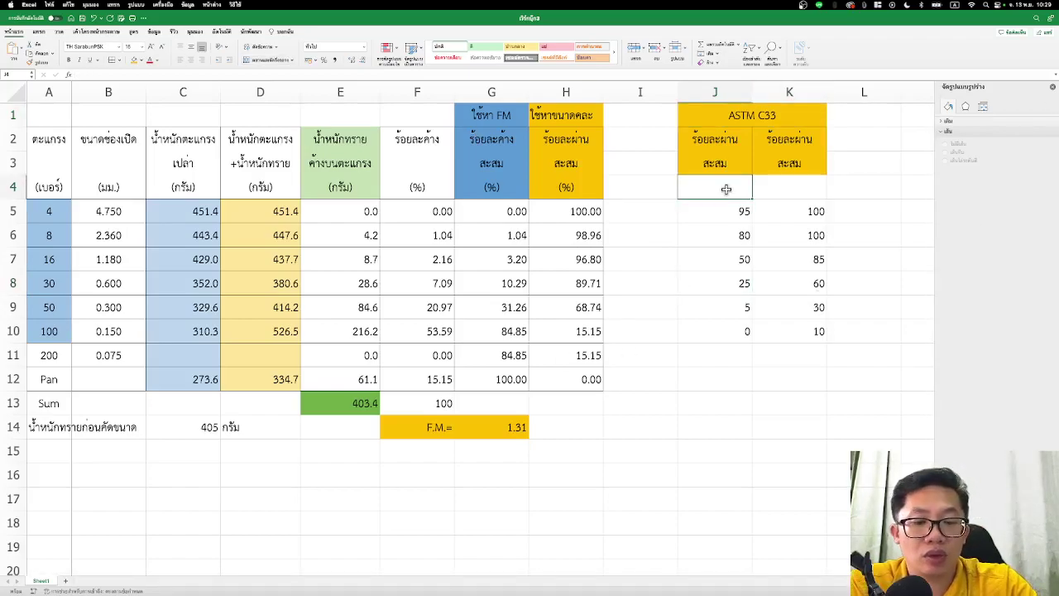
Label J4 'Low' and K4 'Up', and centre both headings.
text(Low)
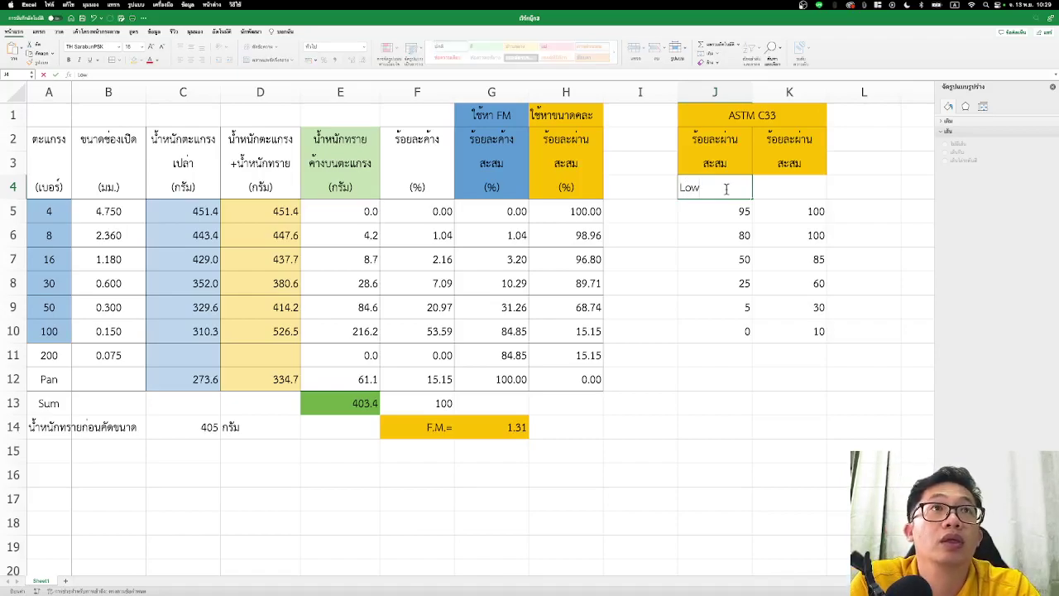
key(Tab)
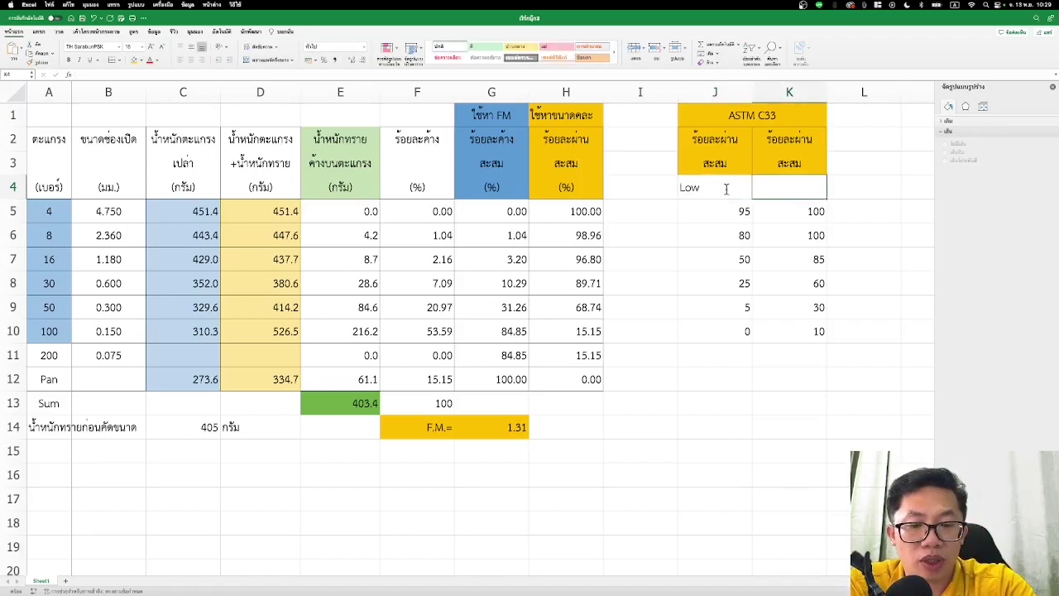
text(Up)
click(726, 189)
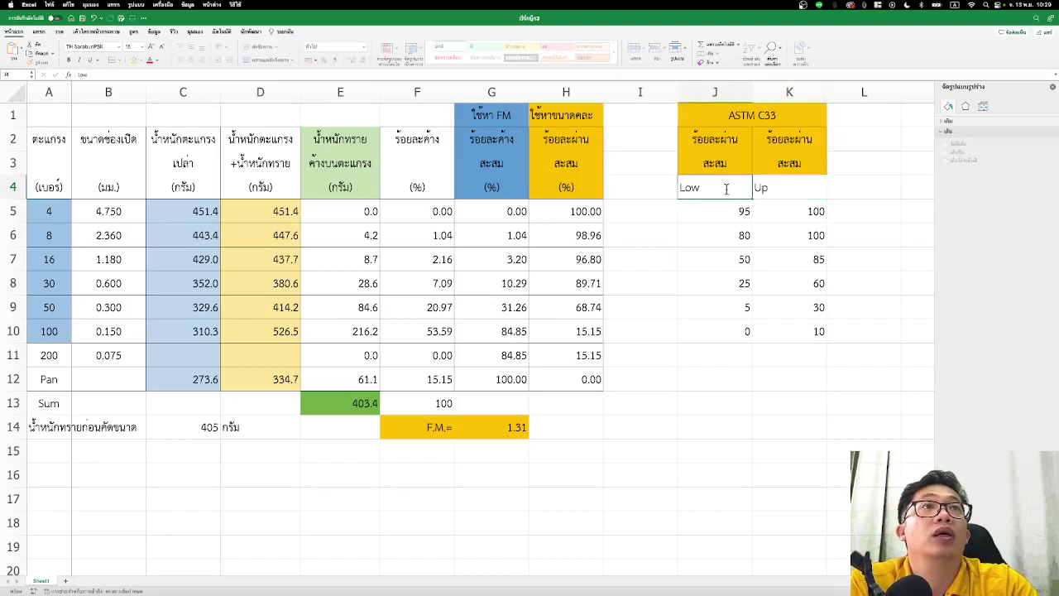
drag(733, 185, 786, 185)
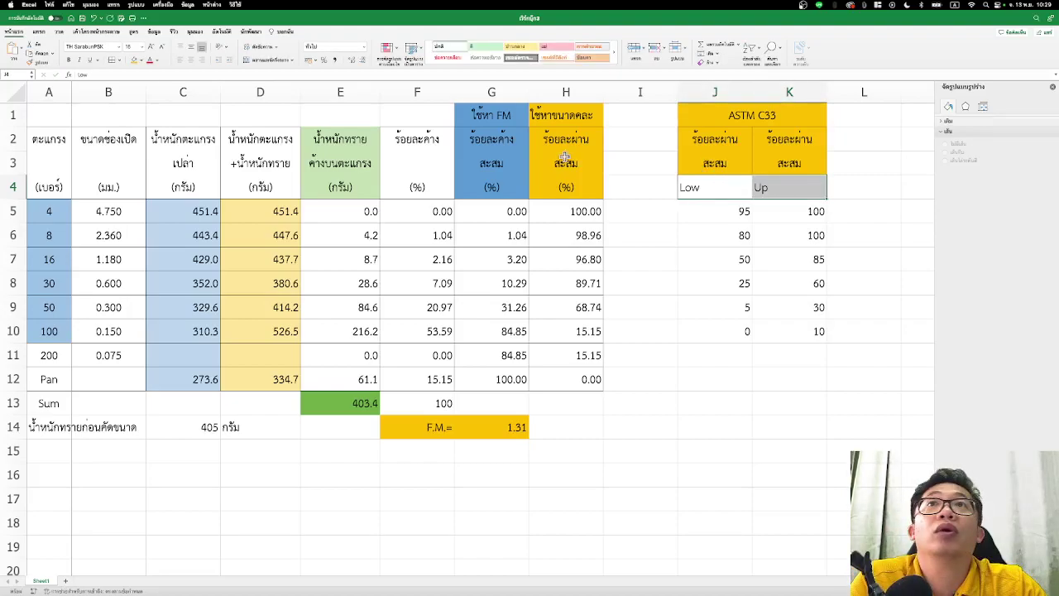
click(191, 60)
drag(728, 214, 719, 321)
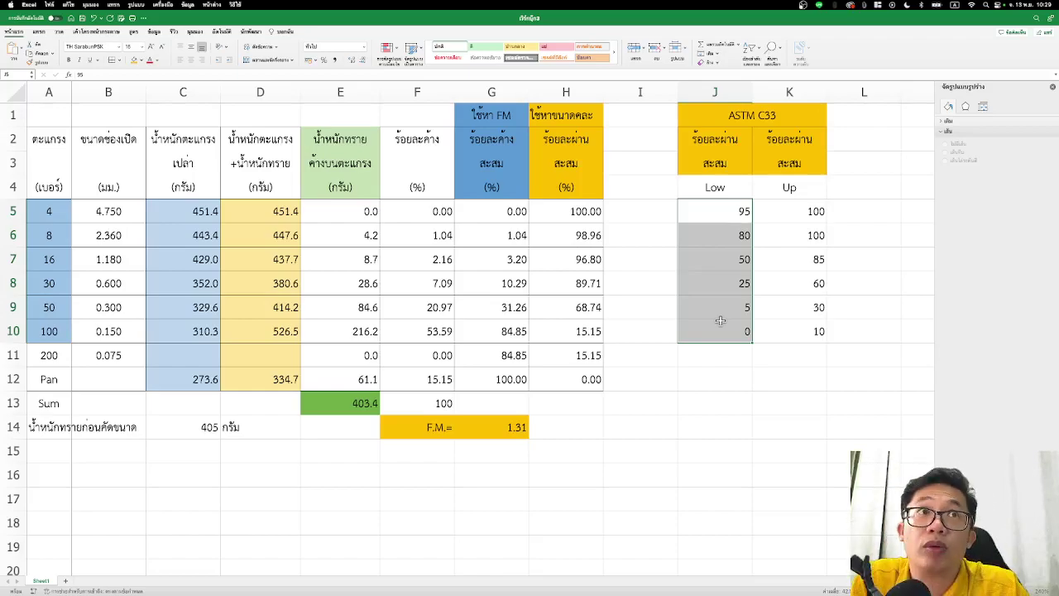
click(812, 401)
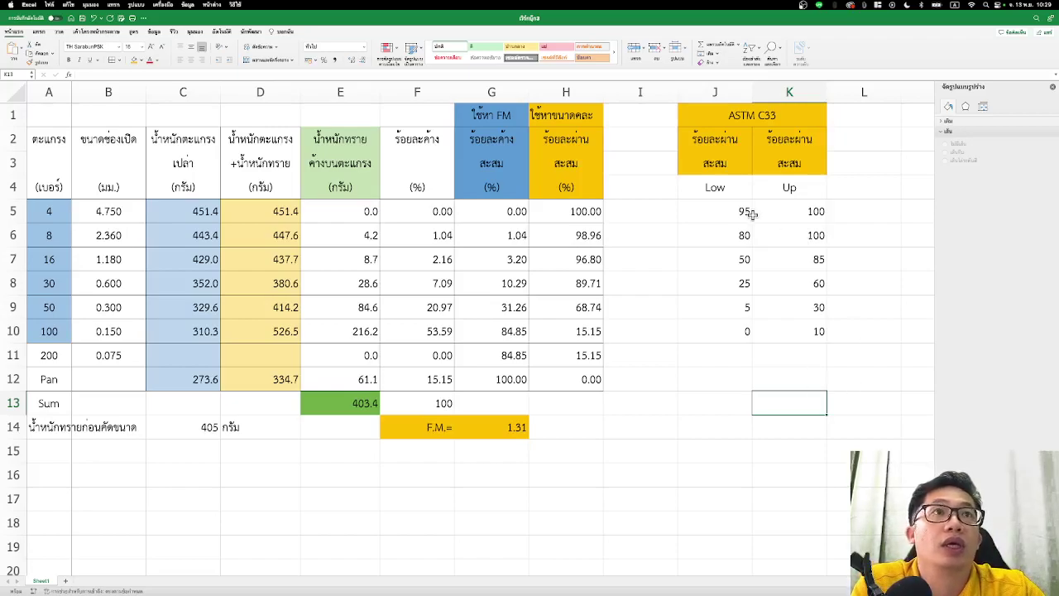
Fill the percent-passing values H5:H10 for sieves 4 to 100 gold.
mouse_move(740, 212)
mouse_down()
mouse_move(805, 325)
mouse_move(730, 330)
mouse_up()
click(782, 428)
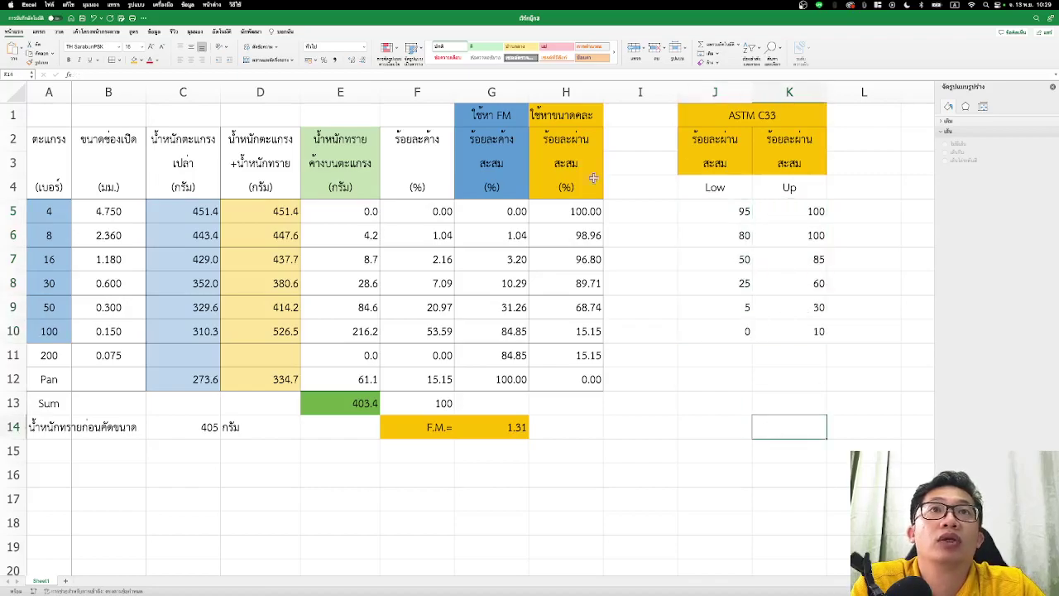
drag(576, 214, 583, 331)
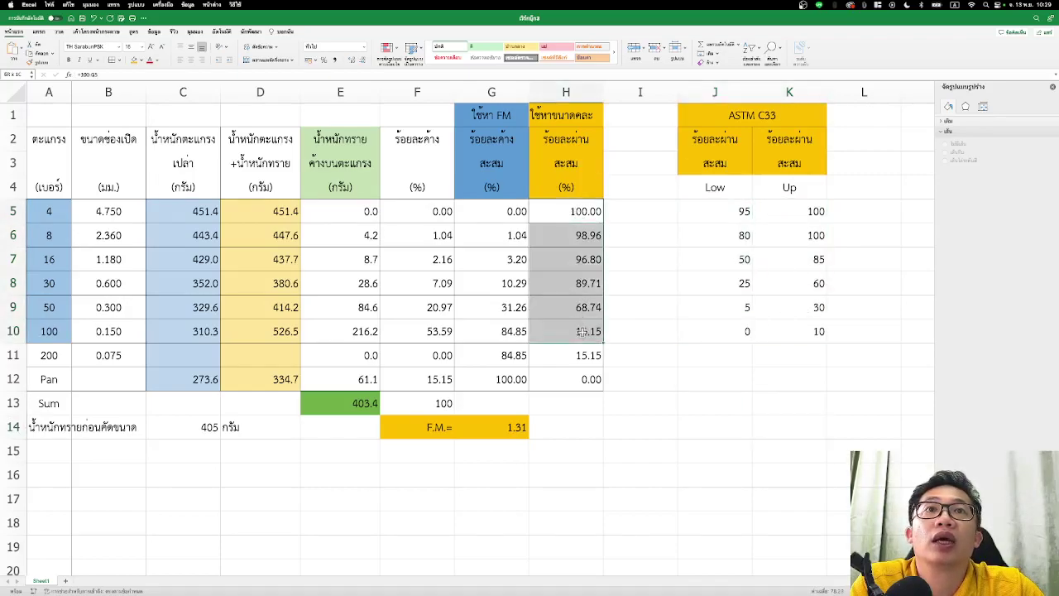
click(142, 62)
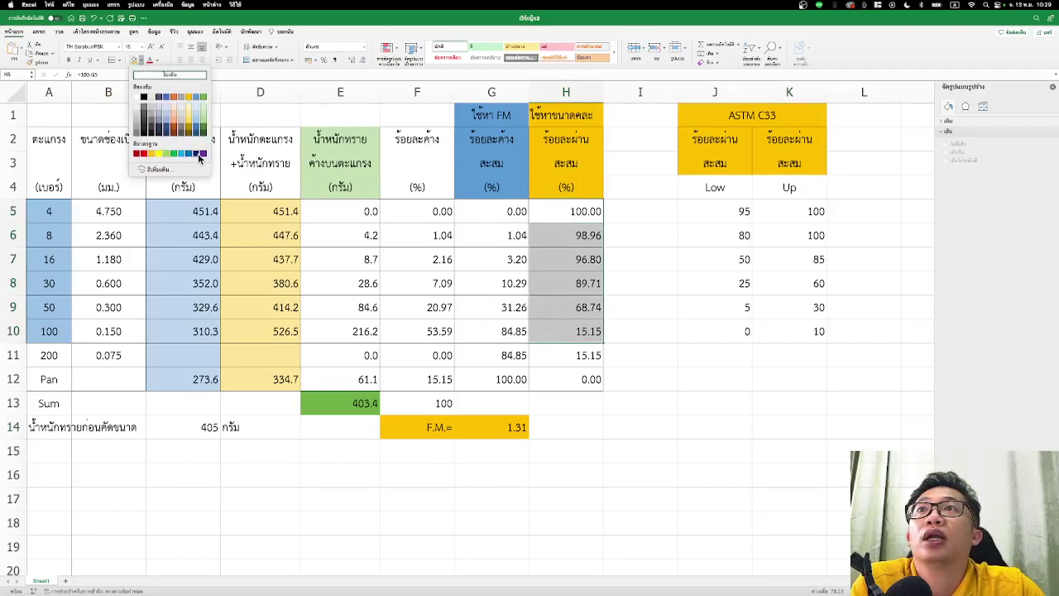
click(153, 155)
Give the Low/Up limit values J5:K10 the same gold fill.
mouse_move(733, 209)
mouse_down()
mouse_move(728, 328)
mouse_move(773, 329)
mouse_up()
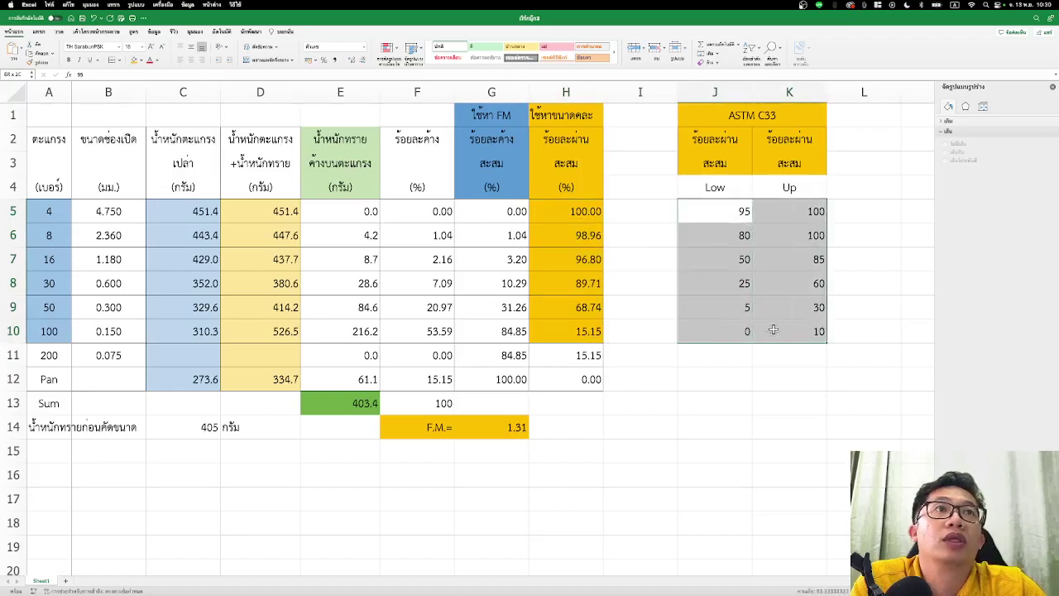
click(133, 58)
click(705, 286)
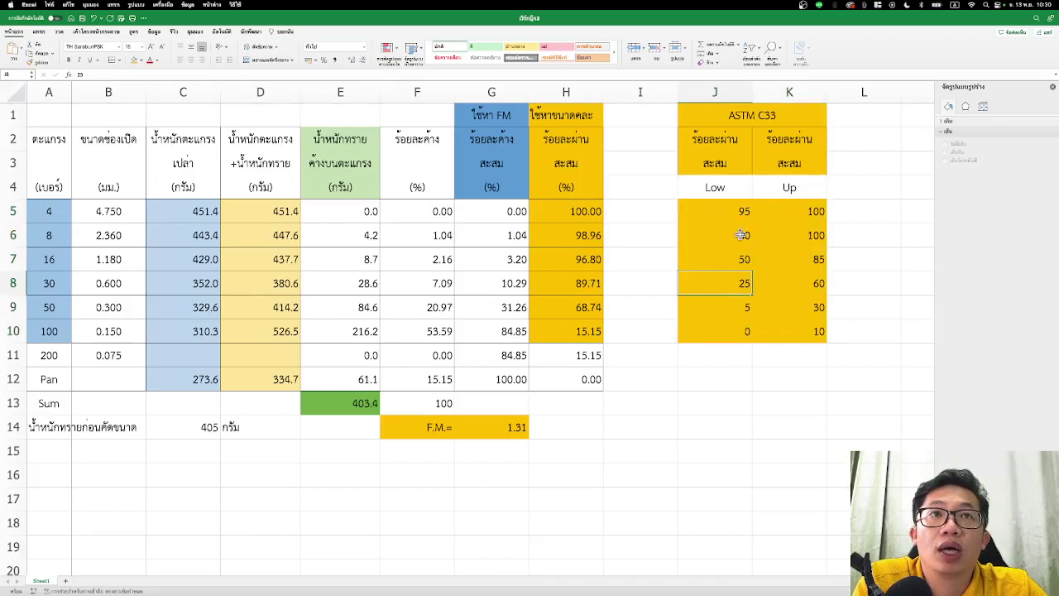
click(591, 215)
drag(583, 222, 581, 214)
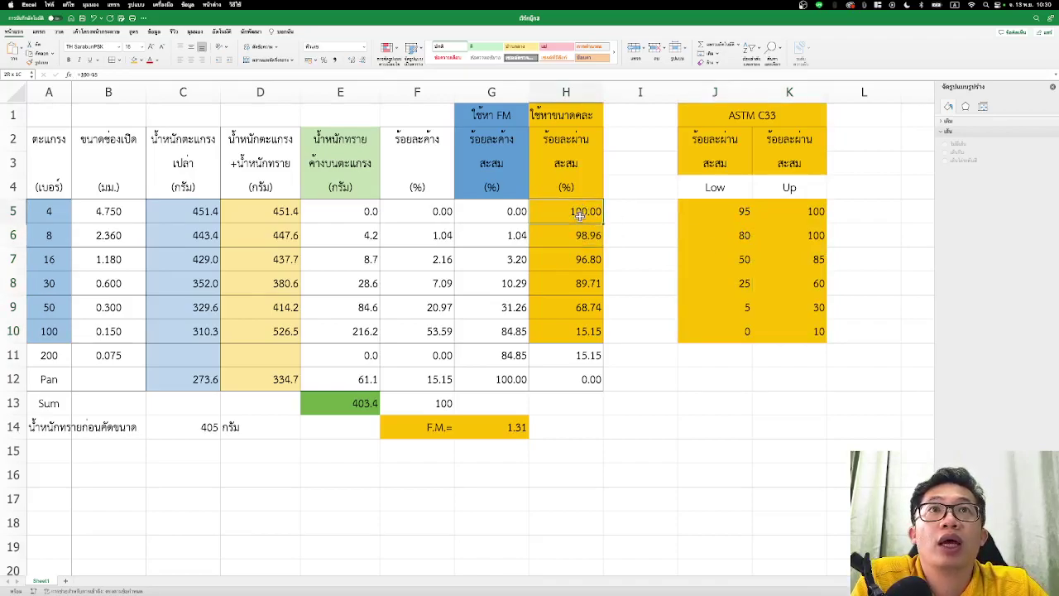
click(570, 235)
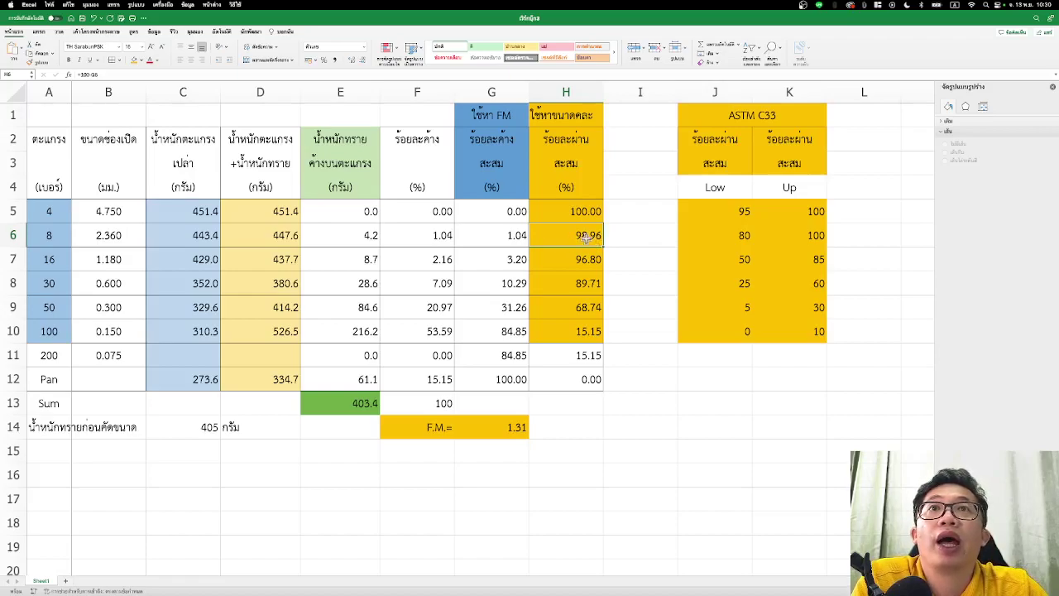
click(590, 261)
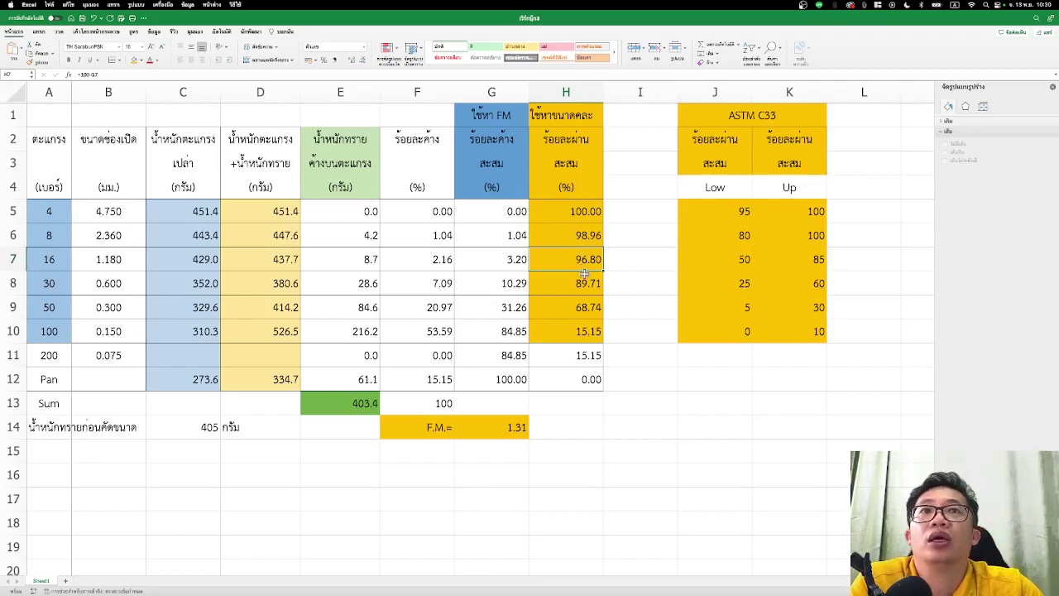
drag(572, 284, 576, 291)
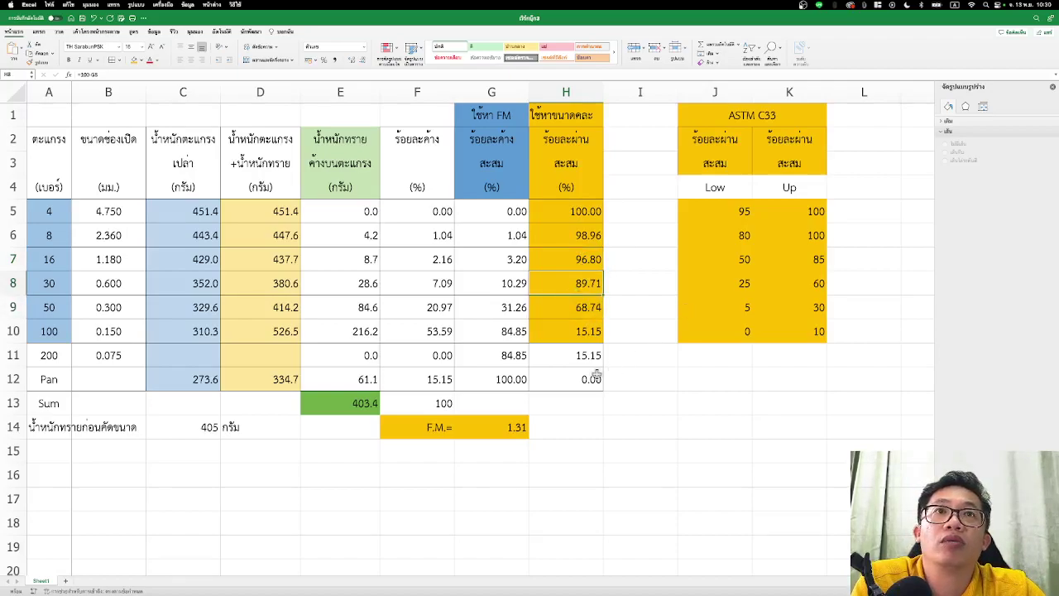
click(582, 308)
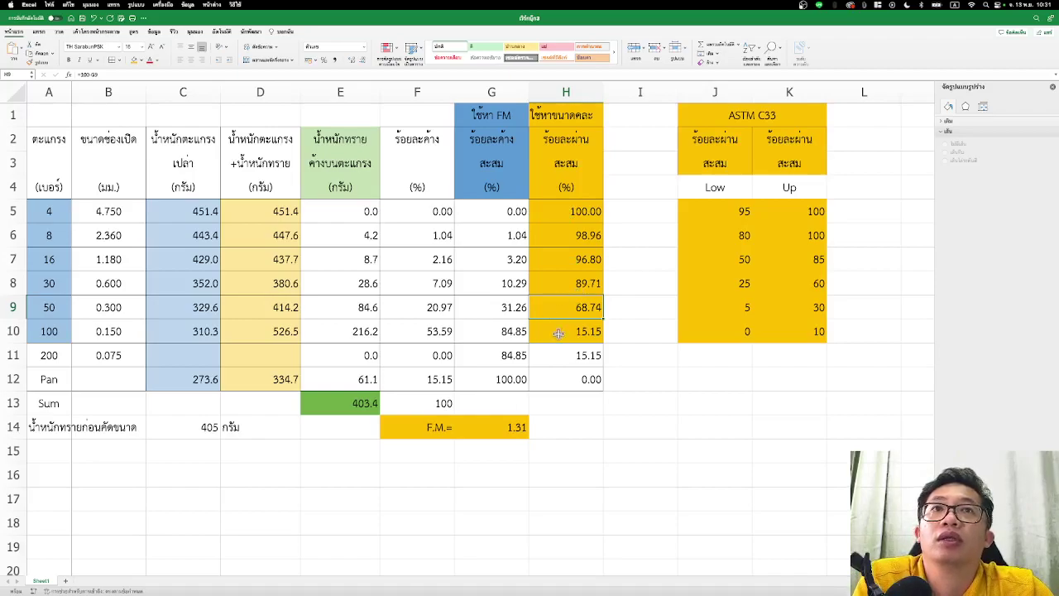
mouse_move(566, 332)
mouse_down()
mouse_move(573, 311)
mouse_move(514, 330)
mouse_up()
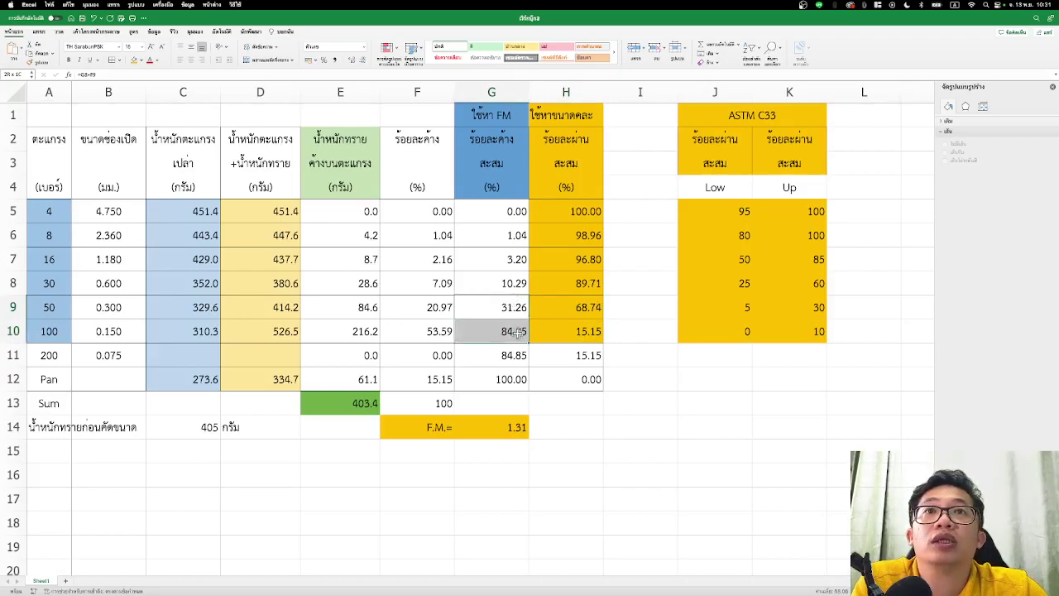
drag(513, 307, 514, 331)
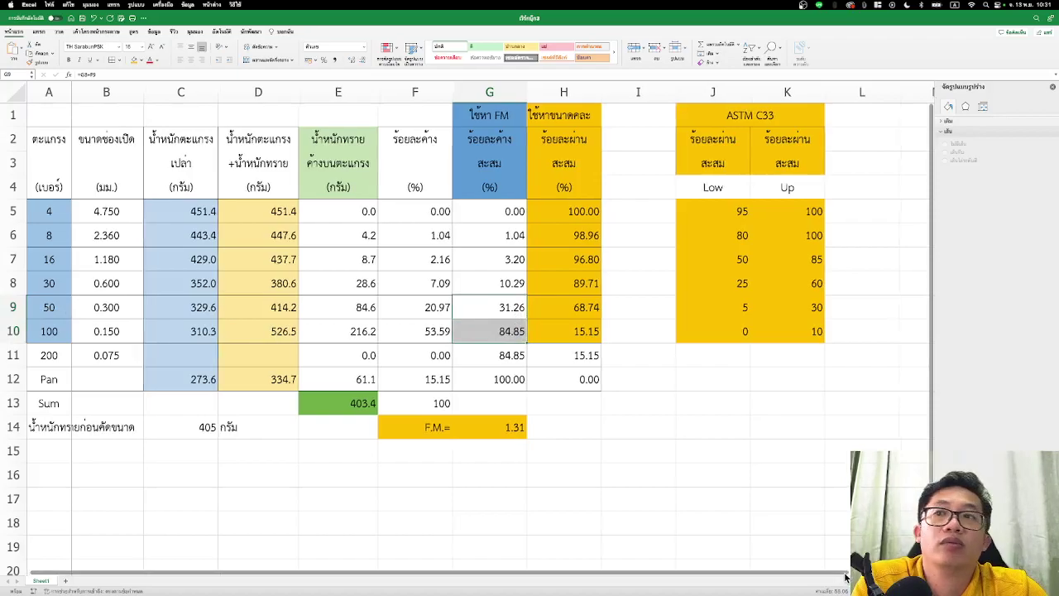
scroll(480, 331, right, 2)
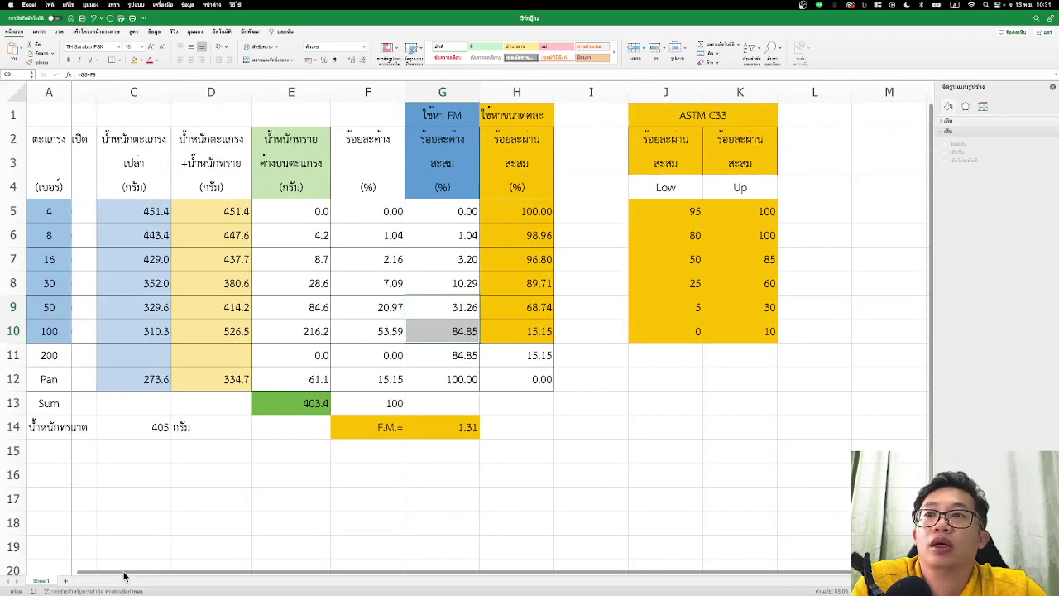
drag(118, 576, 524, 574)
scroll(421, 574, right, 2)
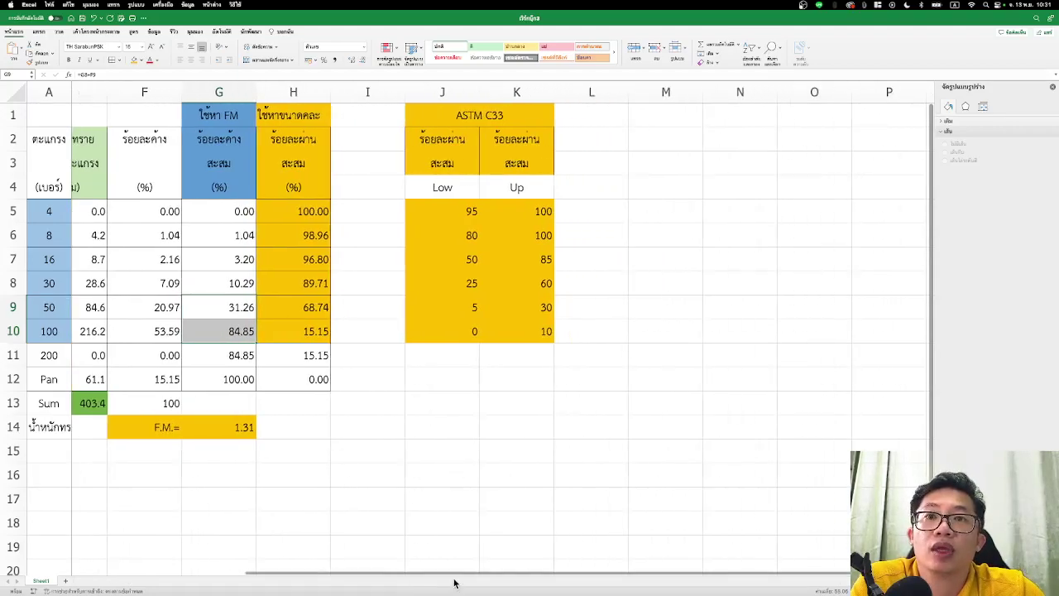
scroll(414, 577, left, 1)
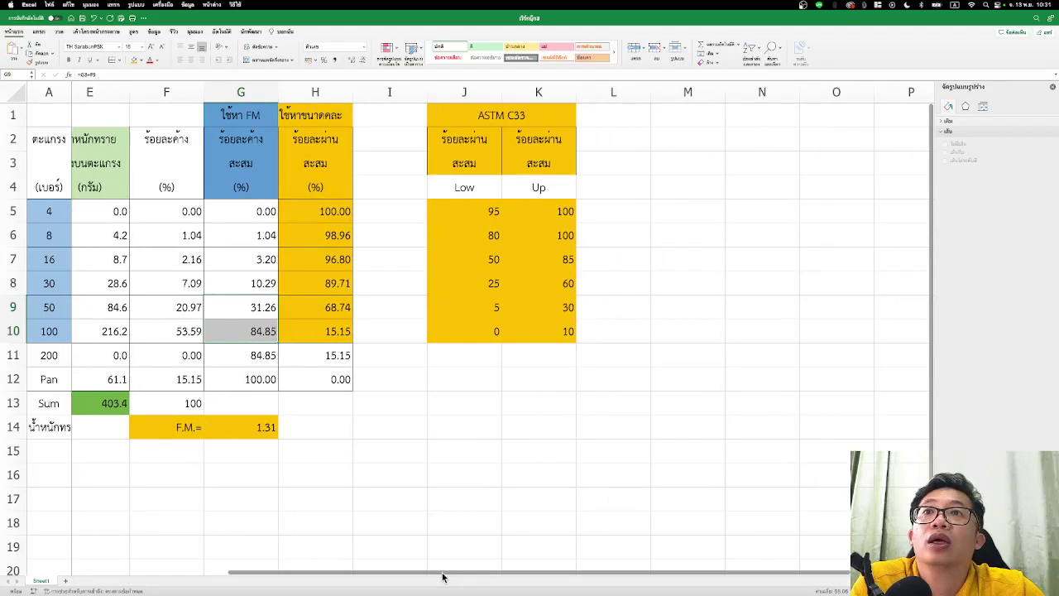
click(178, 329)
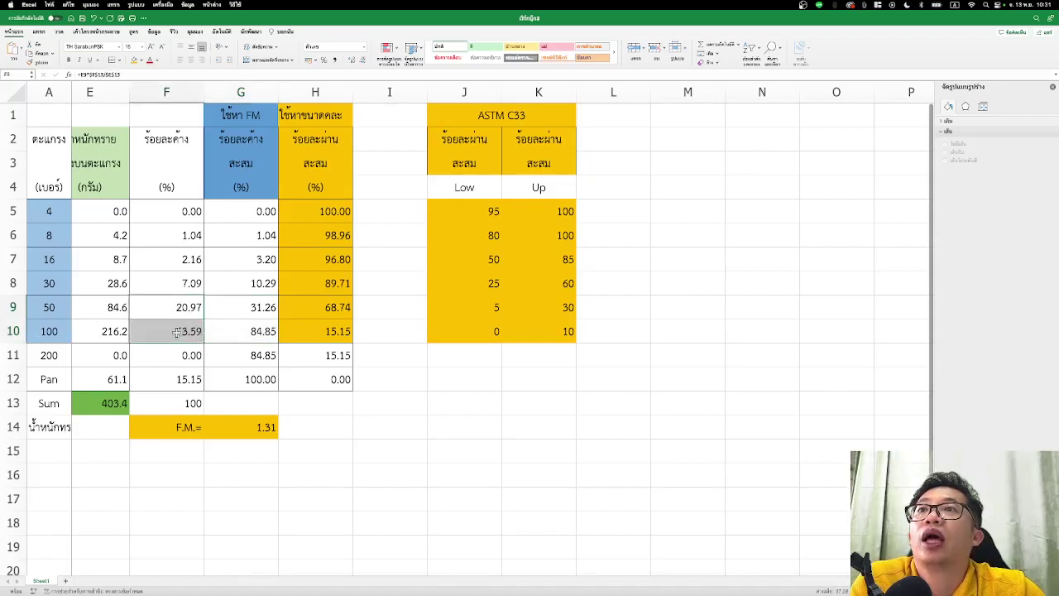
drag(185, 226, 189, 282)
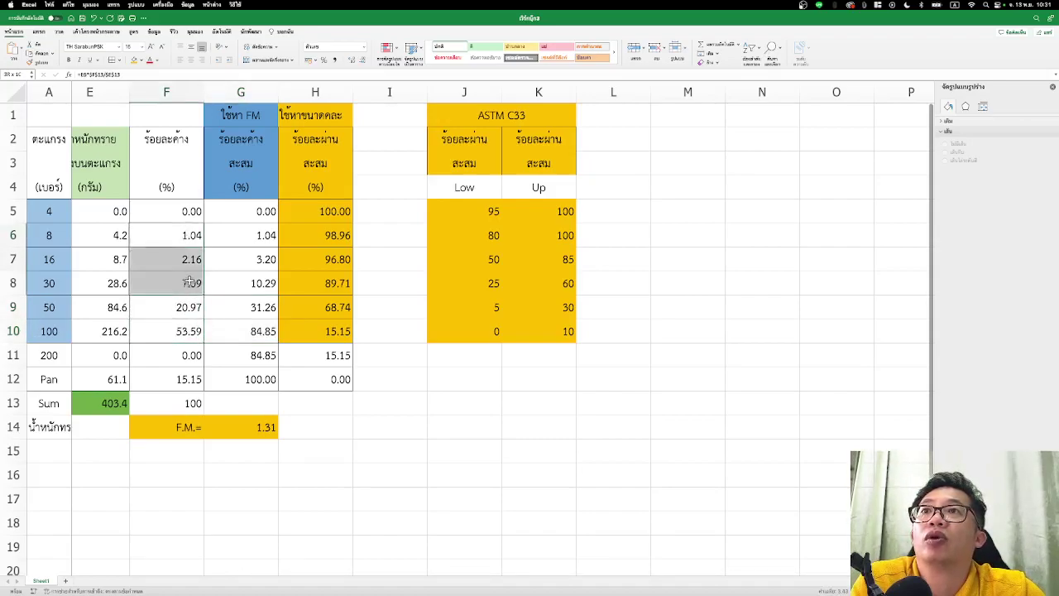
click(581, 345)
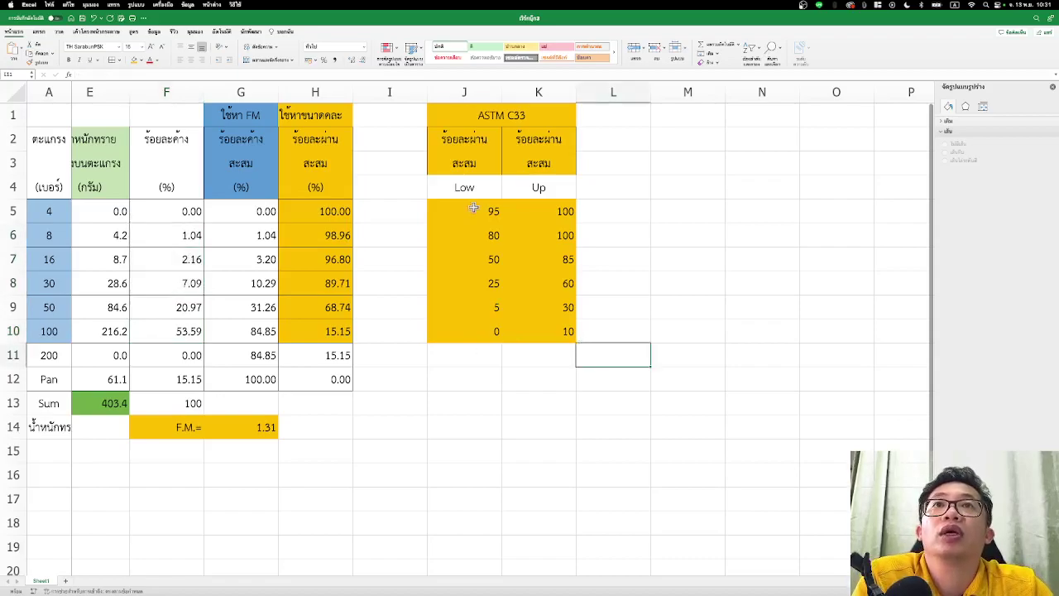
drag(473, 209, 472, 331)
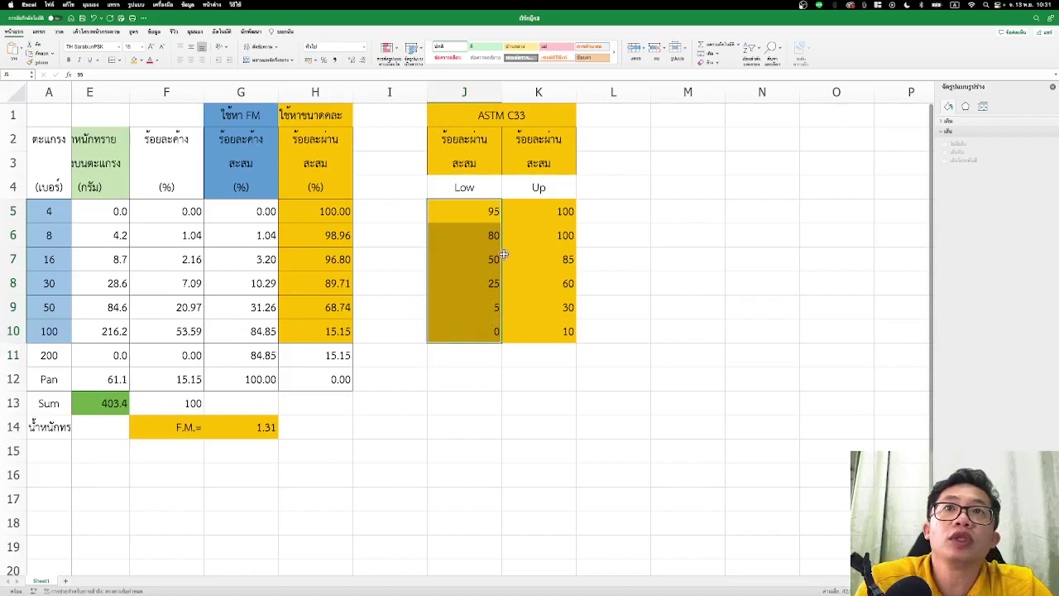
drag(488, 306, 462, 311)
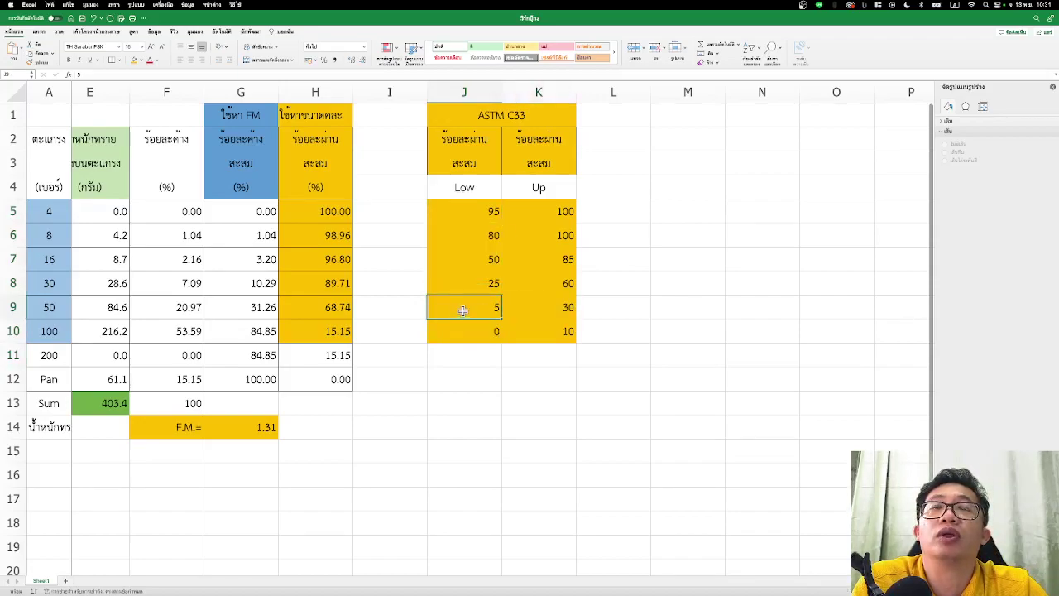
drag(488, 211, 559, 214)
click(616, 467)
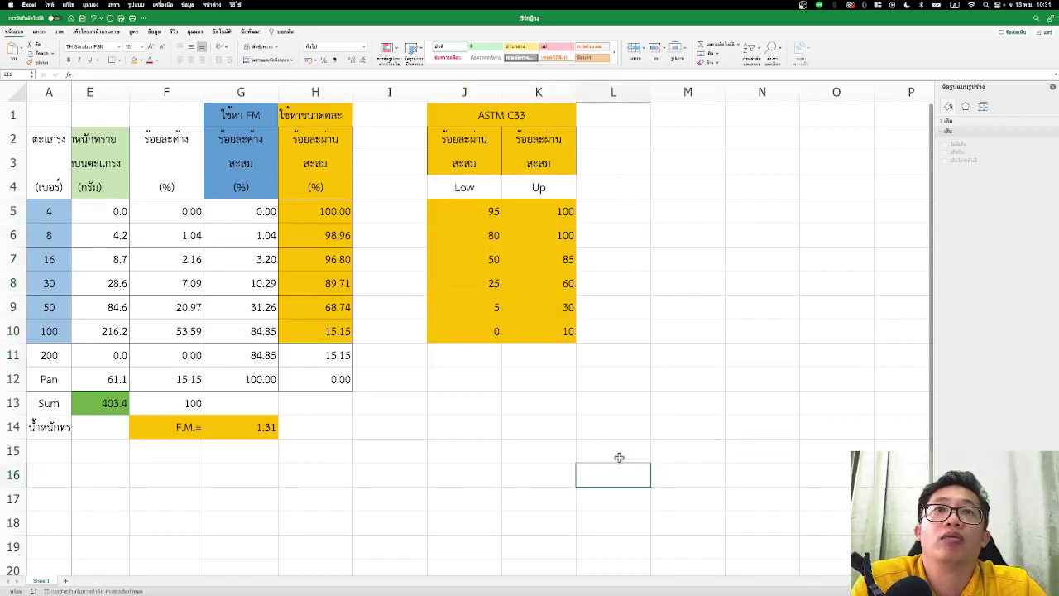
click(582, 377)
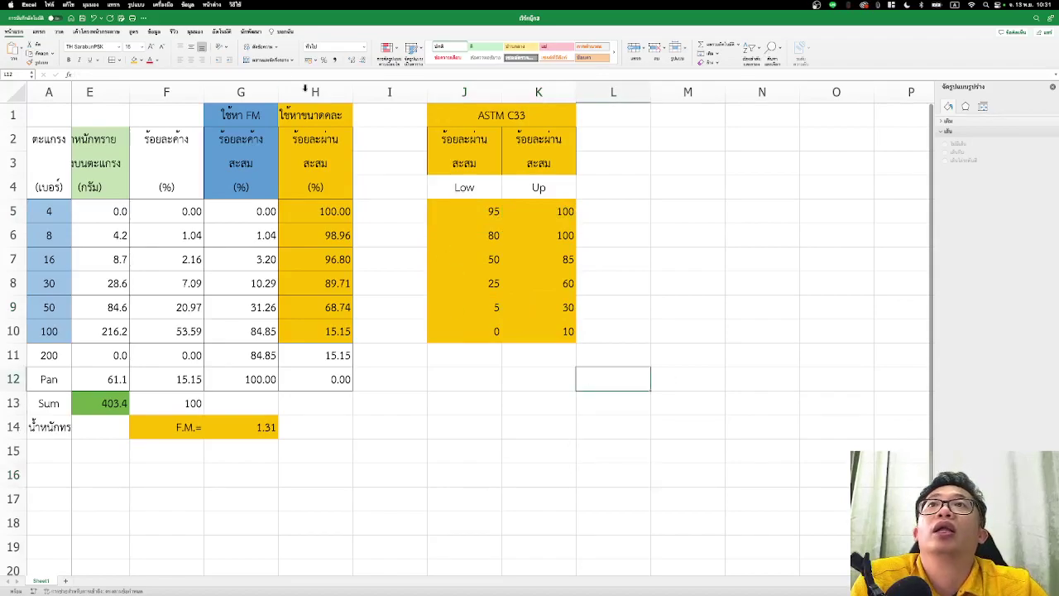
Insert a Scatter with Straight Lines and Markers chart below the table and open Select Data.
click(39, 33)
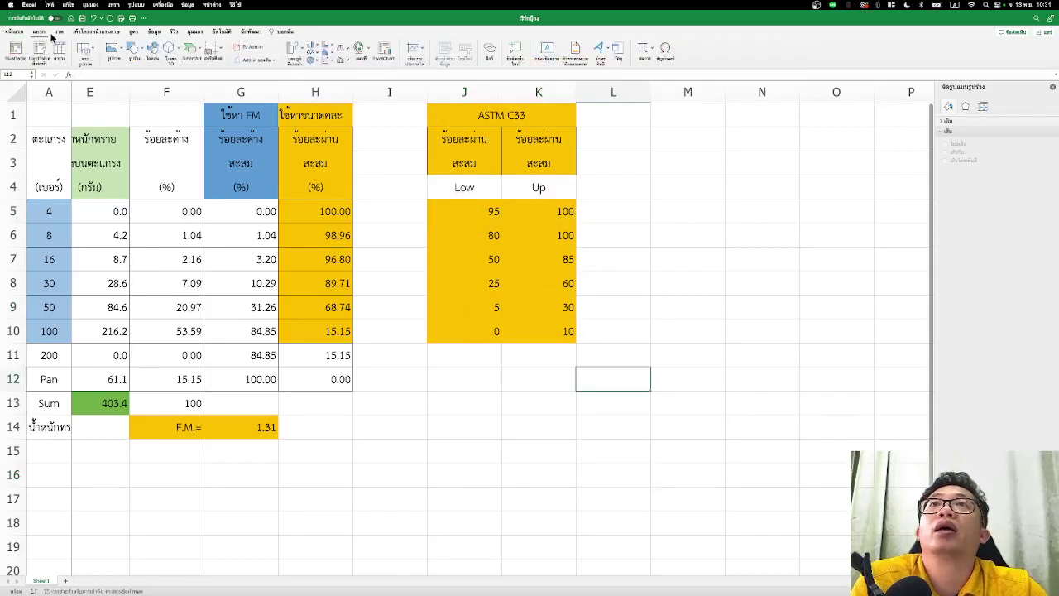
click(329, 58)
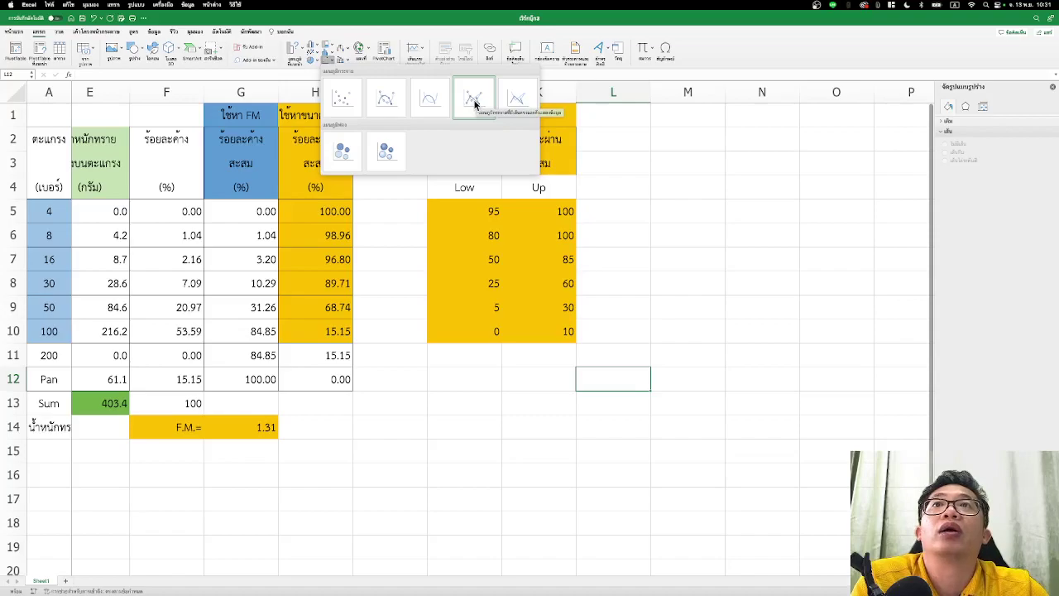
click(474, 101)
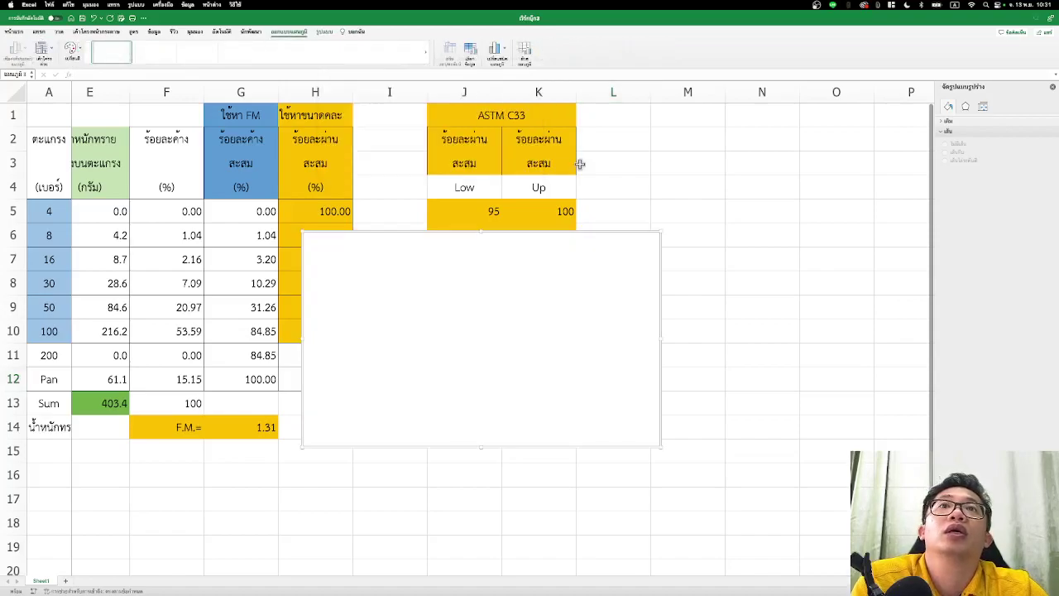
mouse_move(444, 267)
mouse_down()
mouse_move(542, 402)
mouse_move(481, 372)
mouse_up()
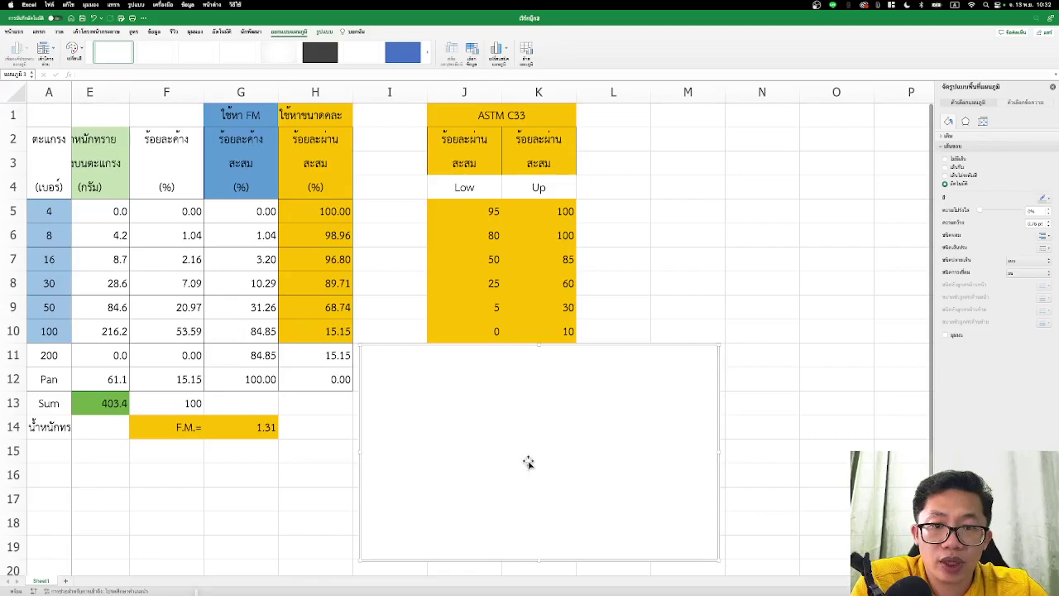
click(471, 51)
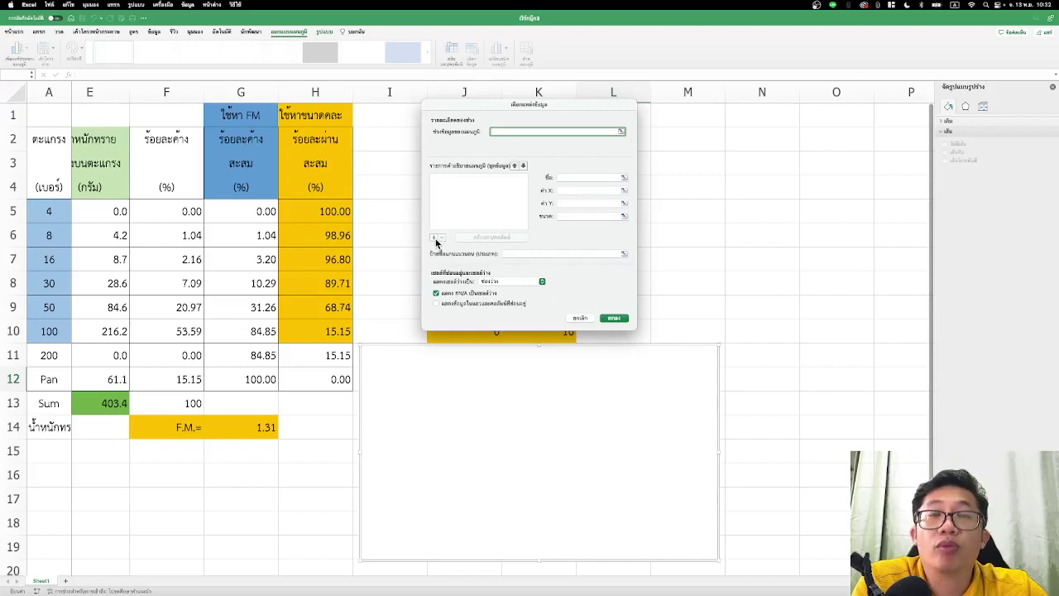
Add a series named Low with X values B5:B10 and Y values J5:J10.
click(435, 238)
click(588, 178)
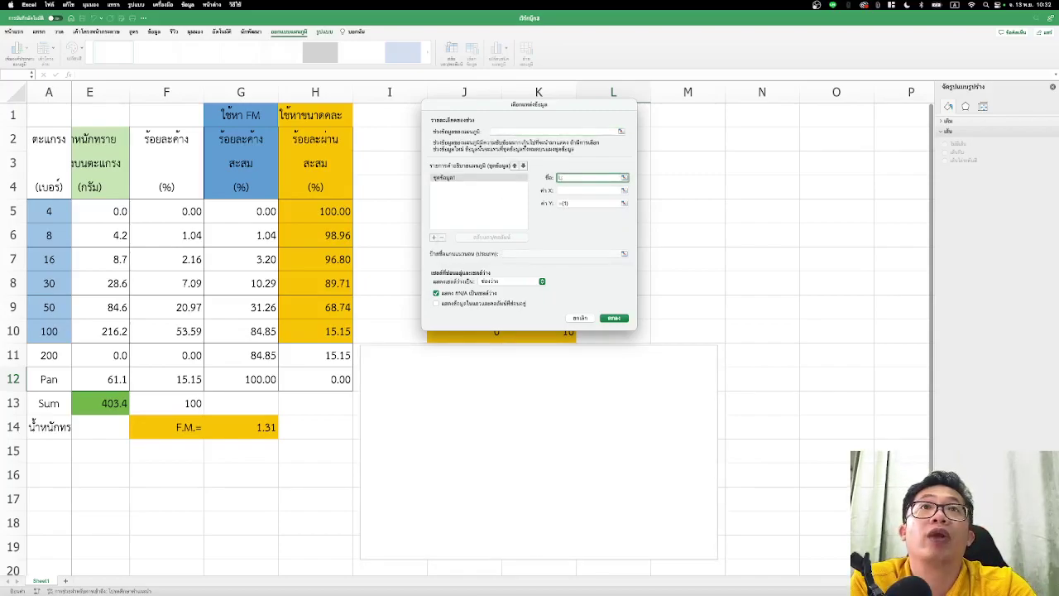
text(Low)
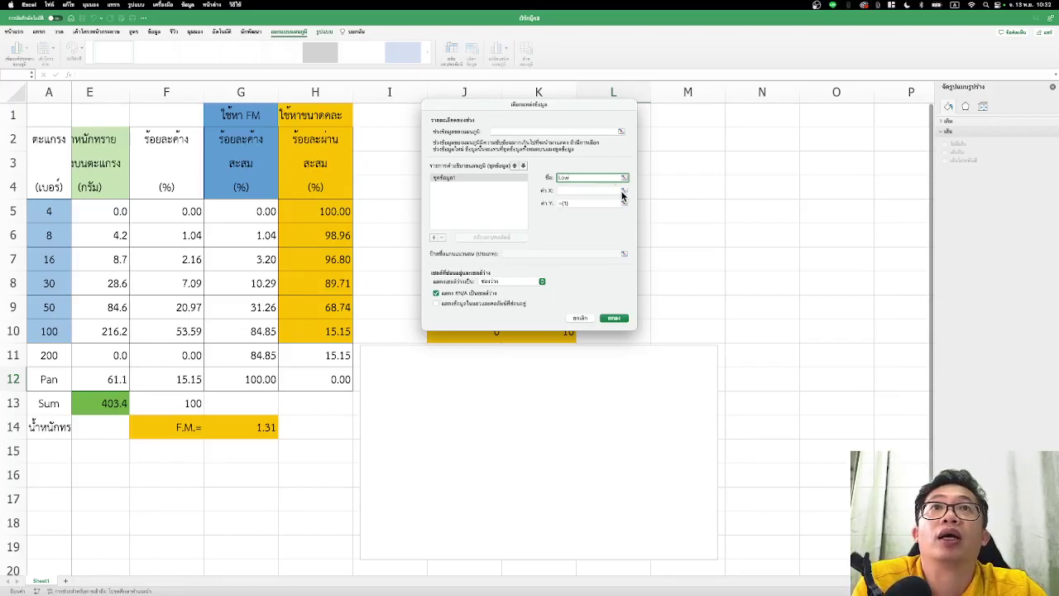
click(624, 191)
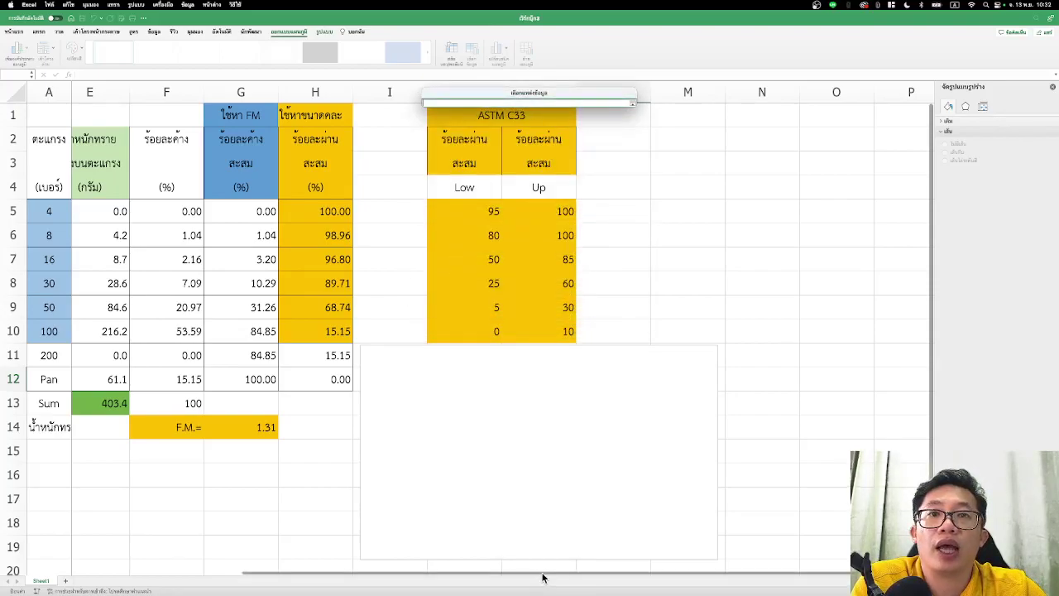
drag(542, 578, 329, 577)
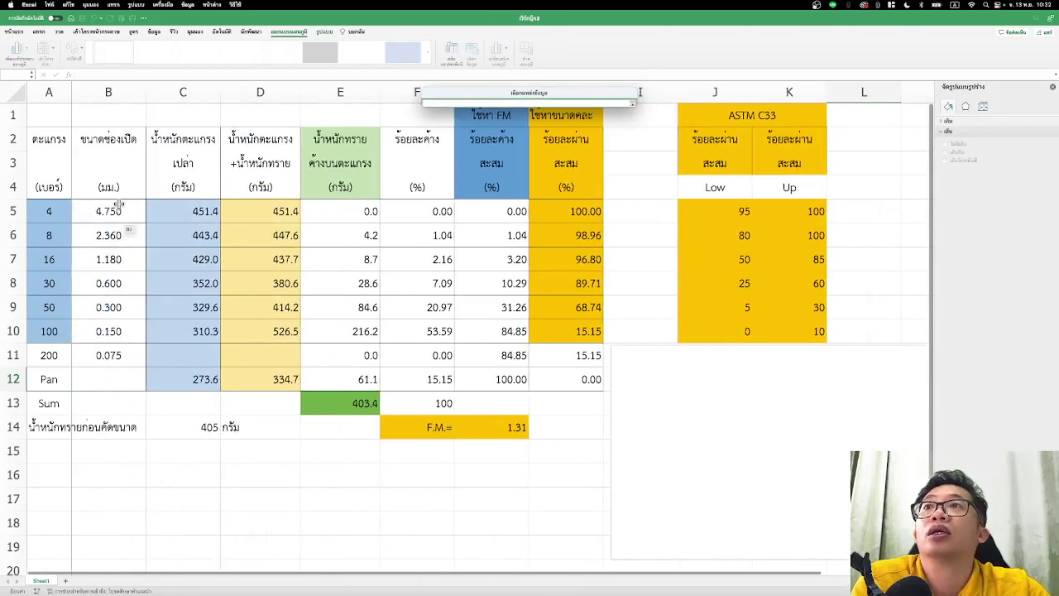
drag(120, 211, 118, 332)
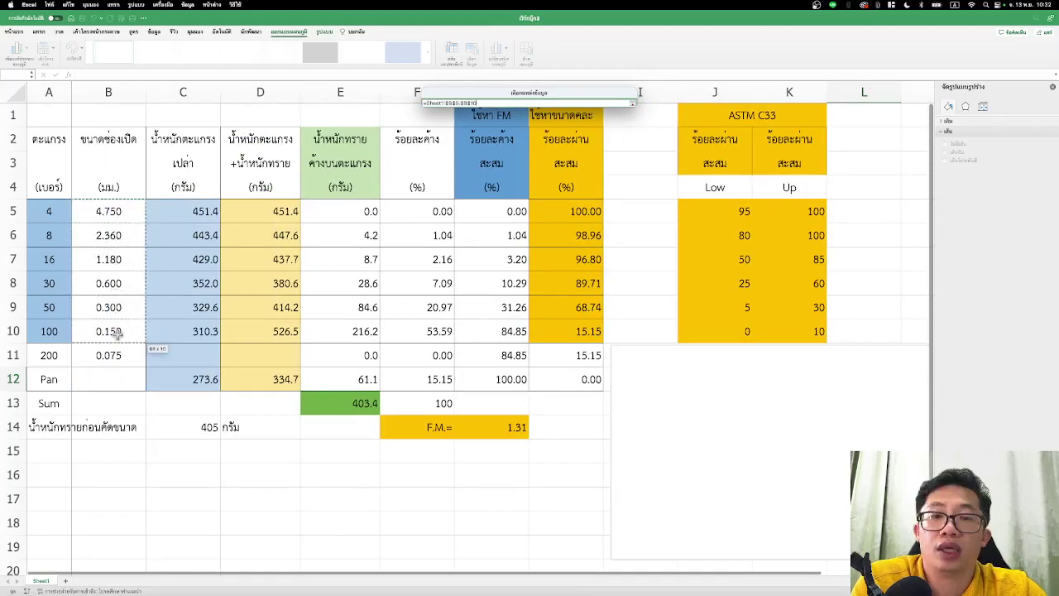
click(633, 108)
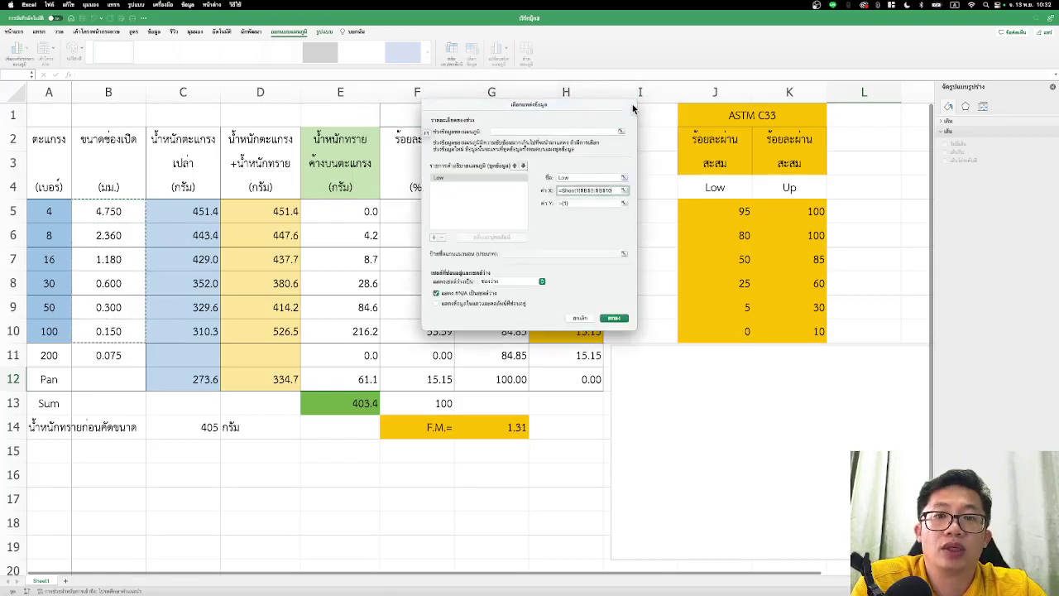
click(623, 202)
click(718, 217)
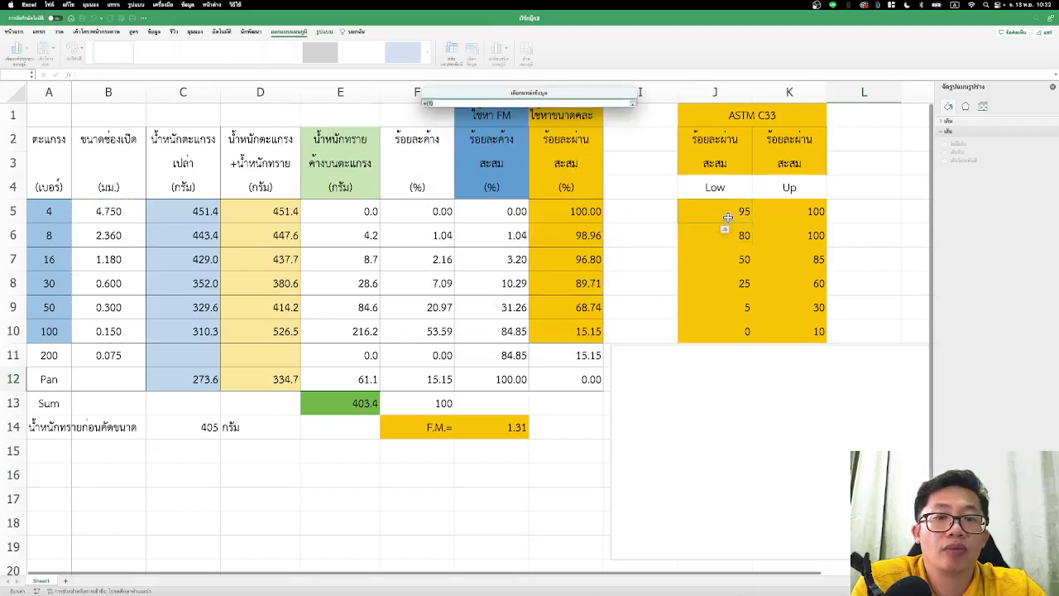
drag(727, 235, 744, 331)
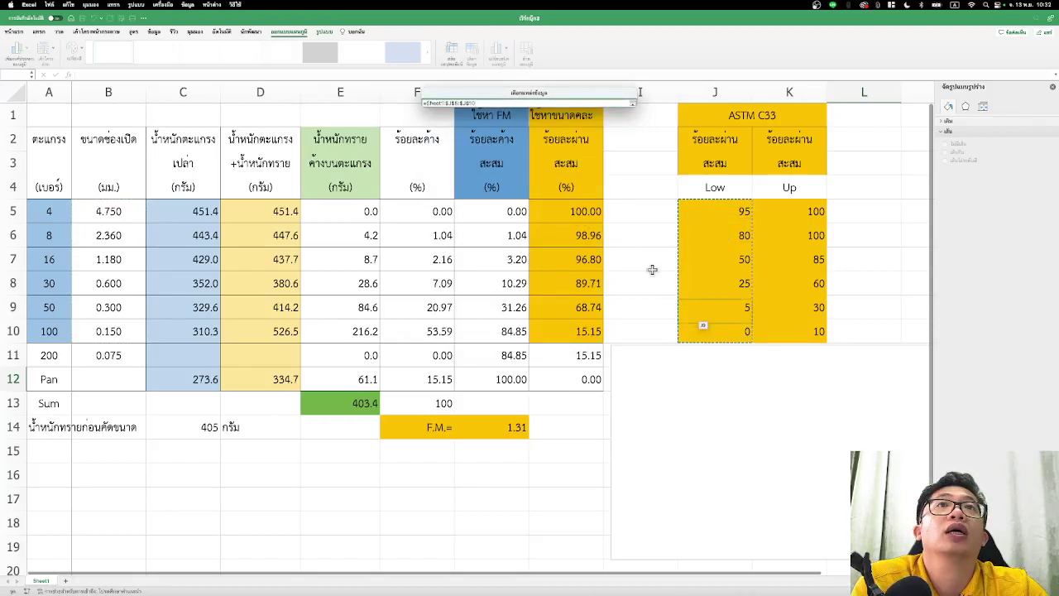
click(633, 105)
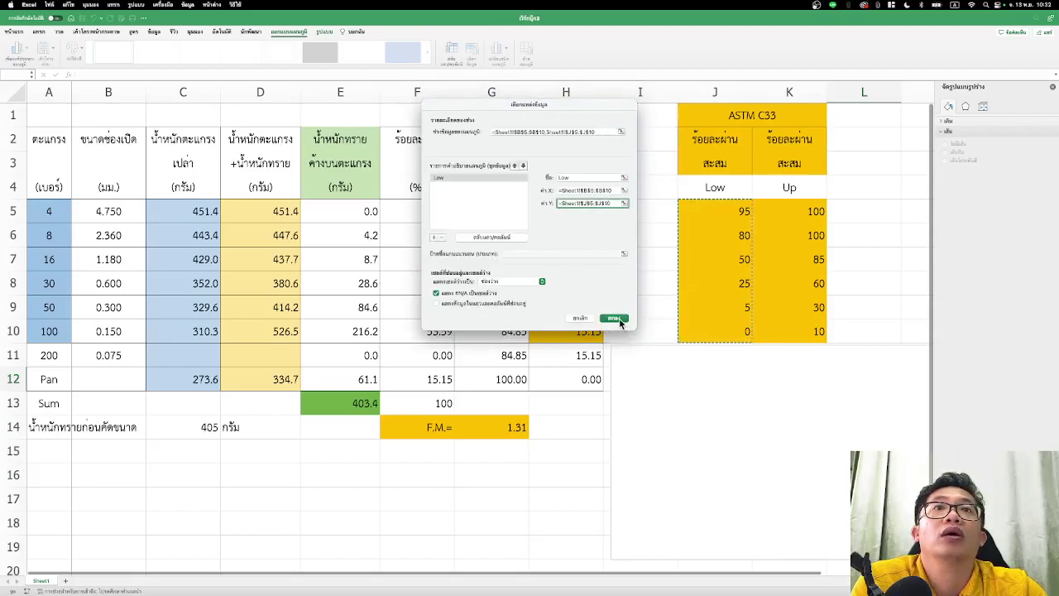
Add a second series and begin naming it Up.
click(434, 238)
click(593, 177)
text(Up)
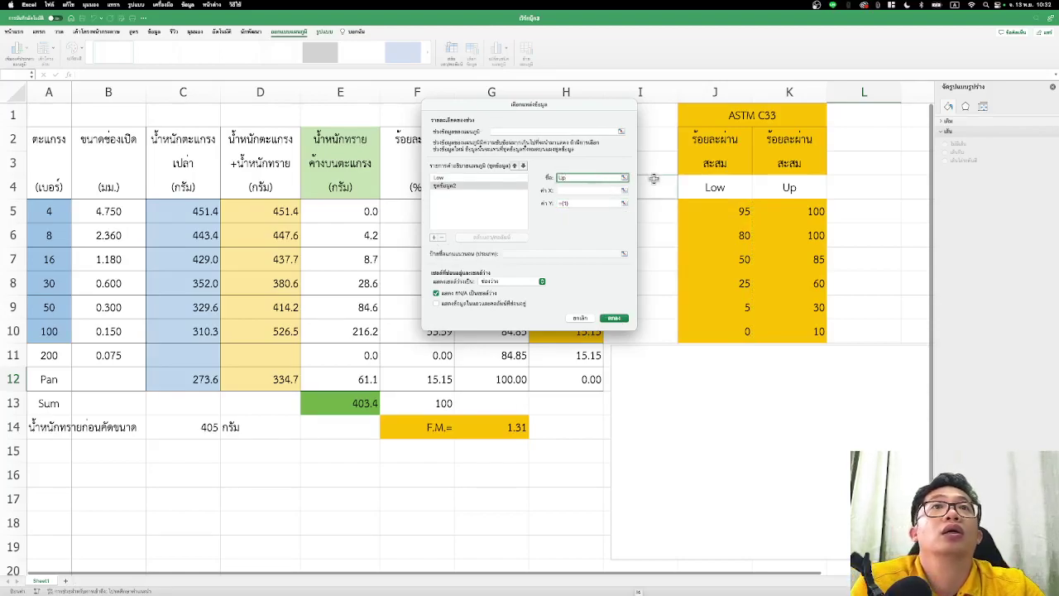
Set the Up series X values to B5:B10 and Y values to K5:K10, then confirm.
click(624, 190)
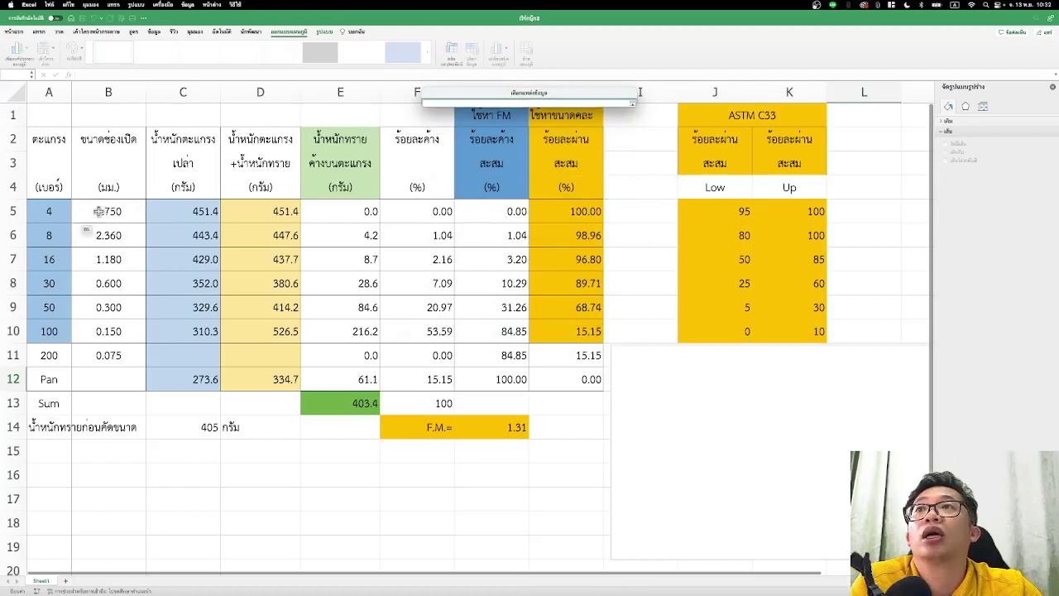
drag(105, 211, 107, 330)
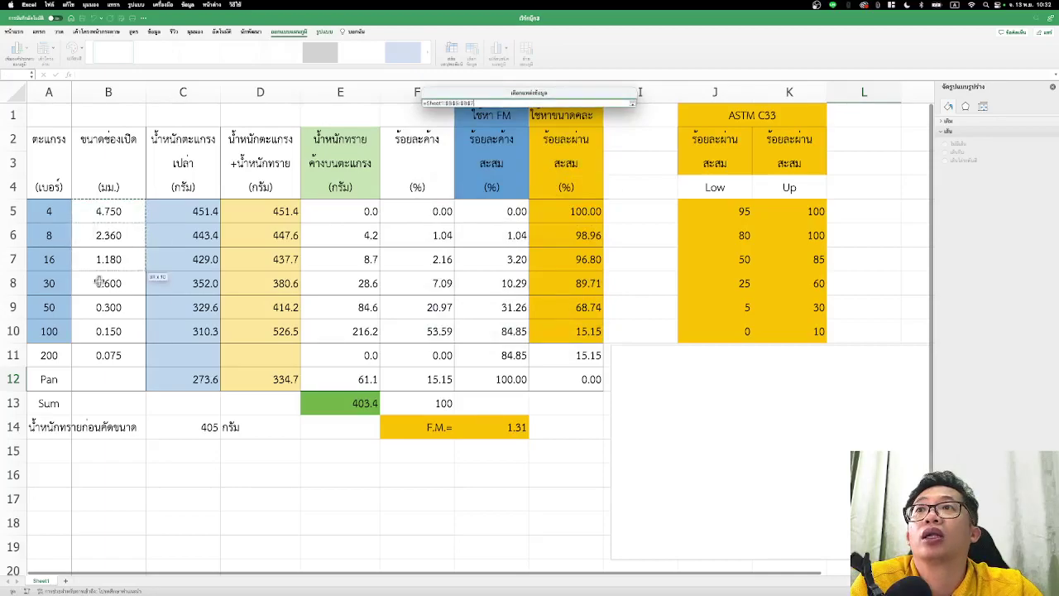
click(633, 103)
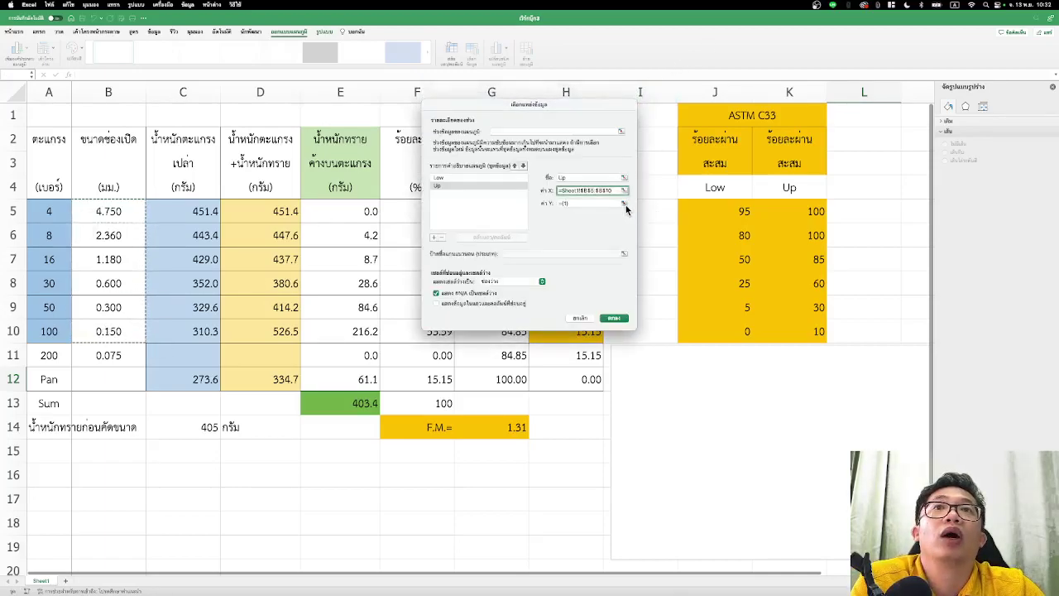
click(630, 210)
drag(802, 209, 796, 332)
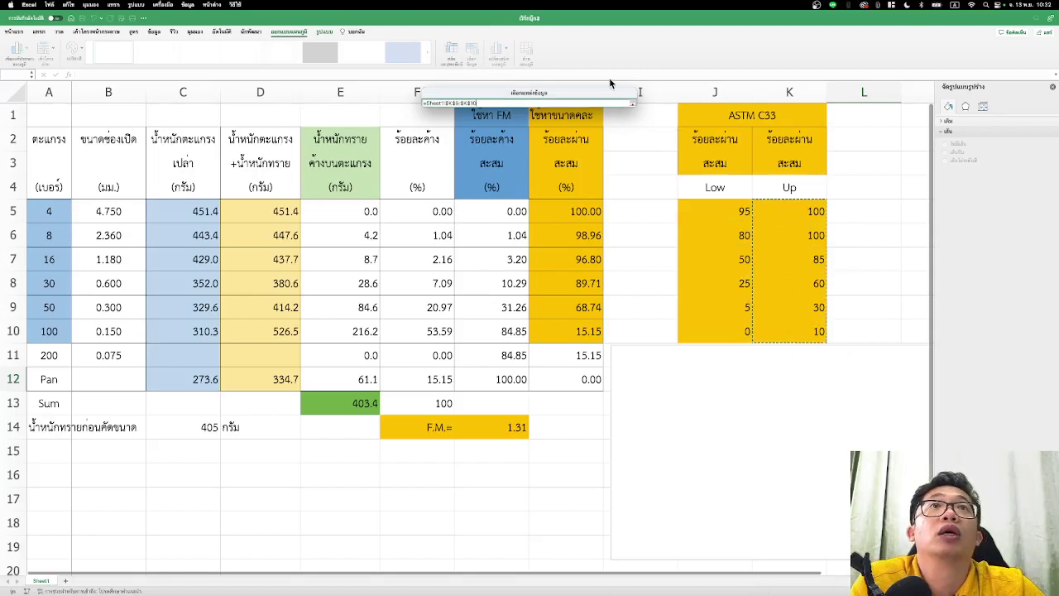
click(633, 102)
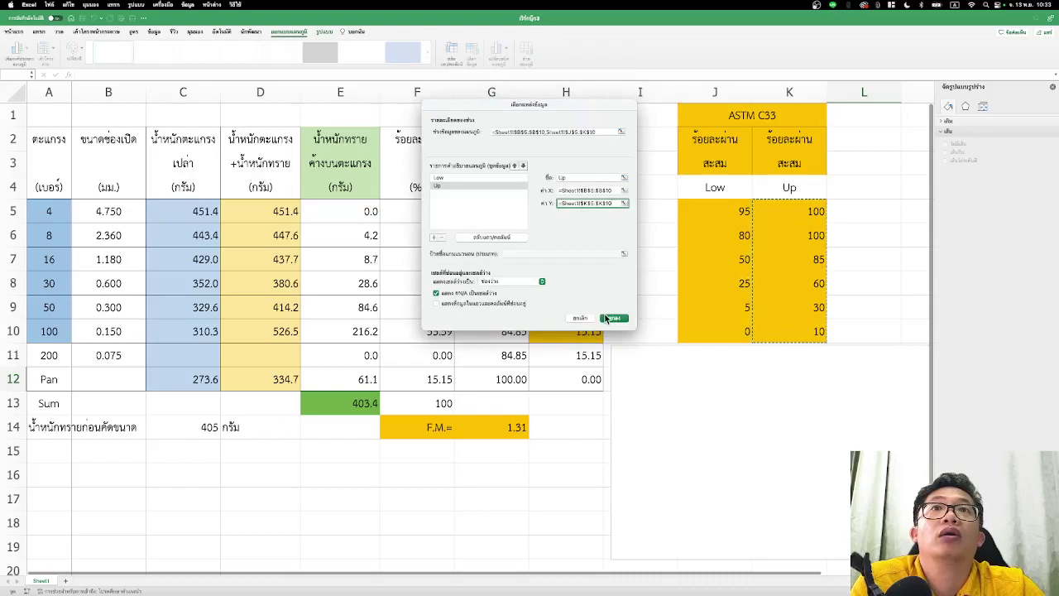
click(614, 318)
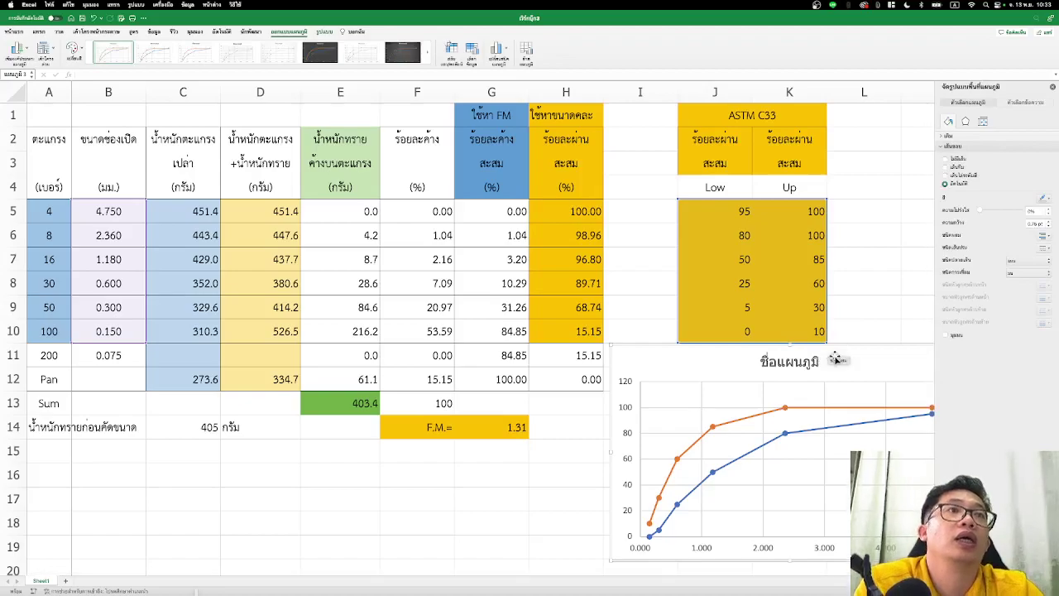
Delete the chart's placeholder title and bring up the horizontal axis options.
scroll(819, 362, right, 2)
scroll(818, 359, down, 1)
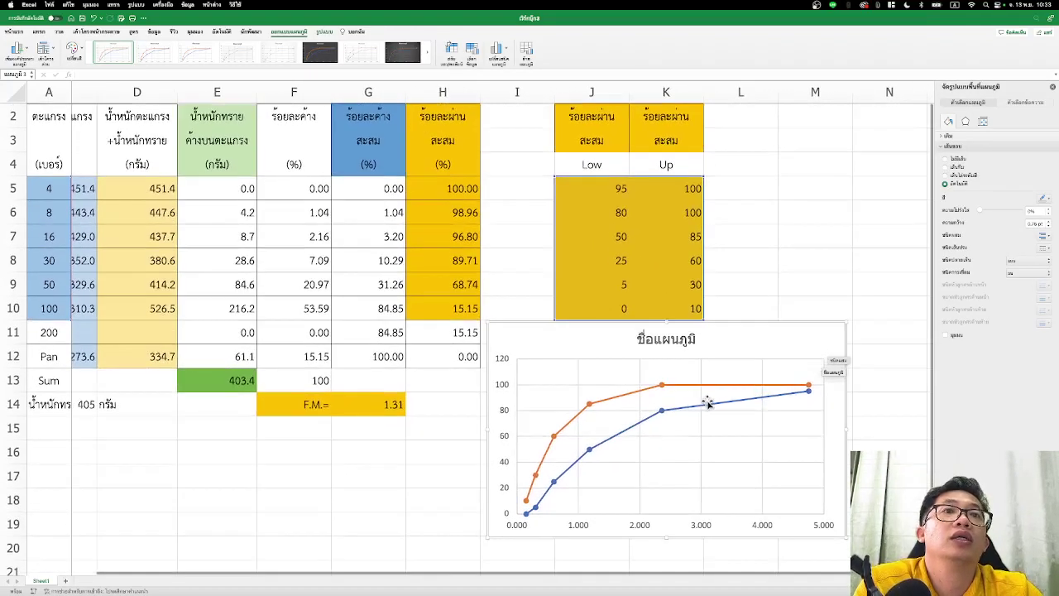
mouse_move(589, 404)
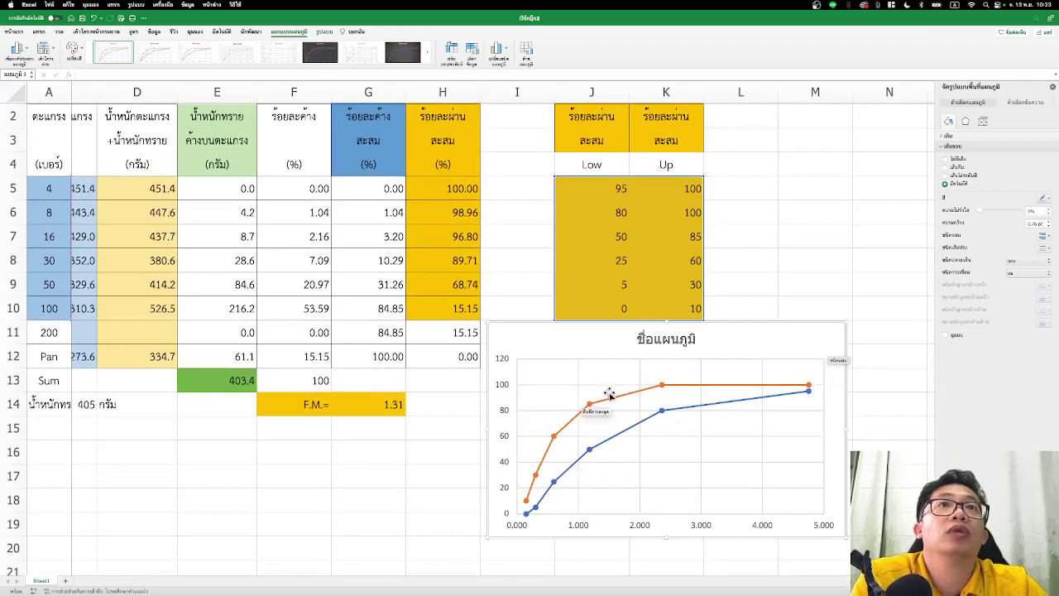
click(616, 399)
click(615, 399)
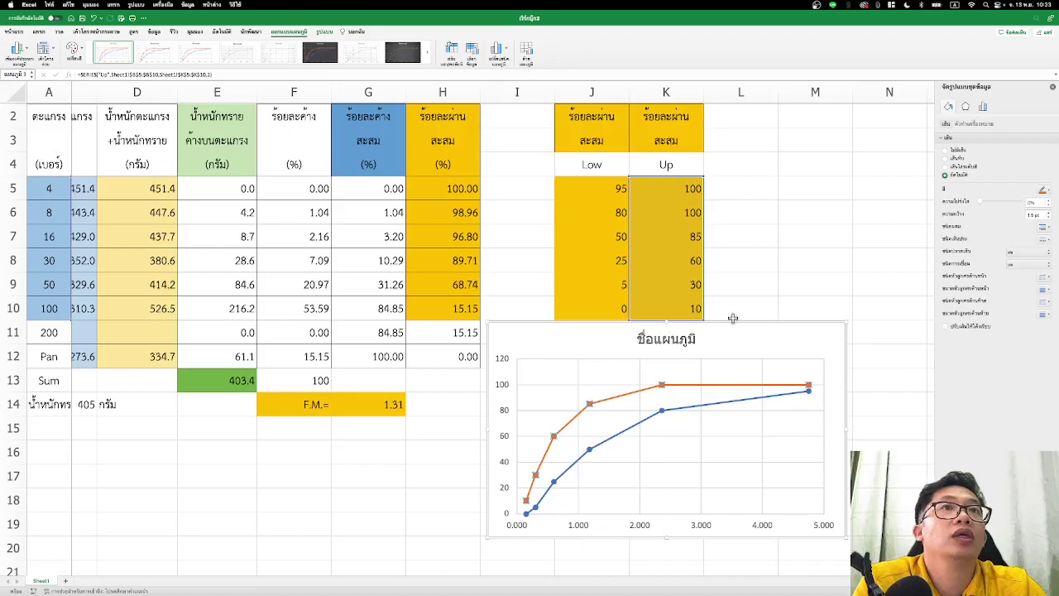
click(834, 502)
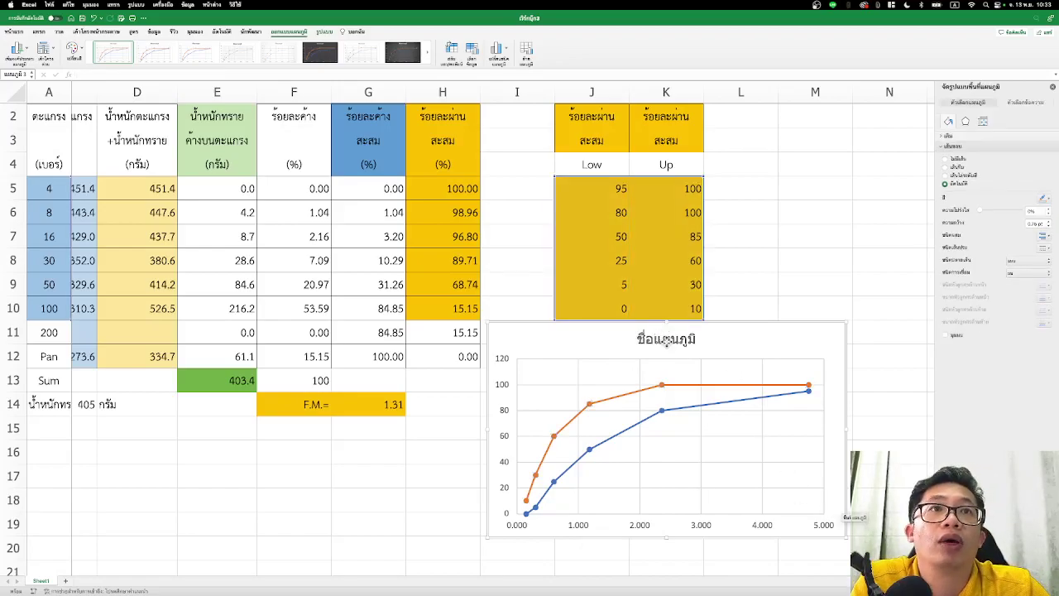
click(667, 341)
key(Delete)
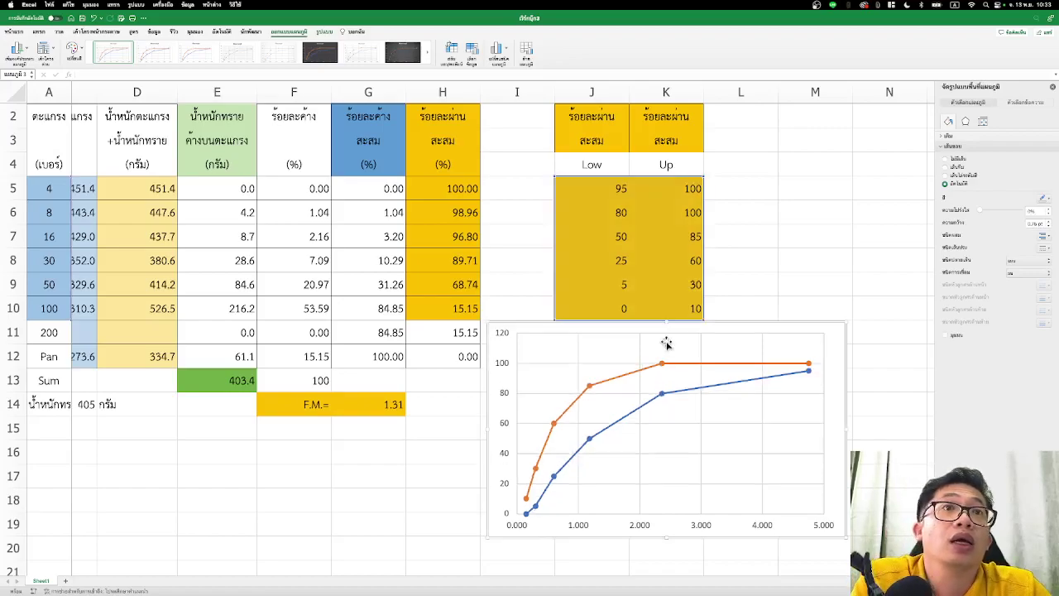
click(582, 532)
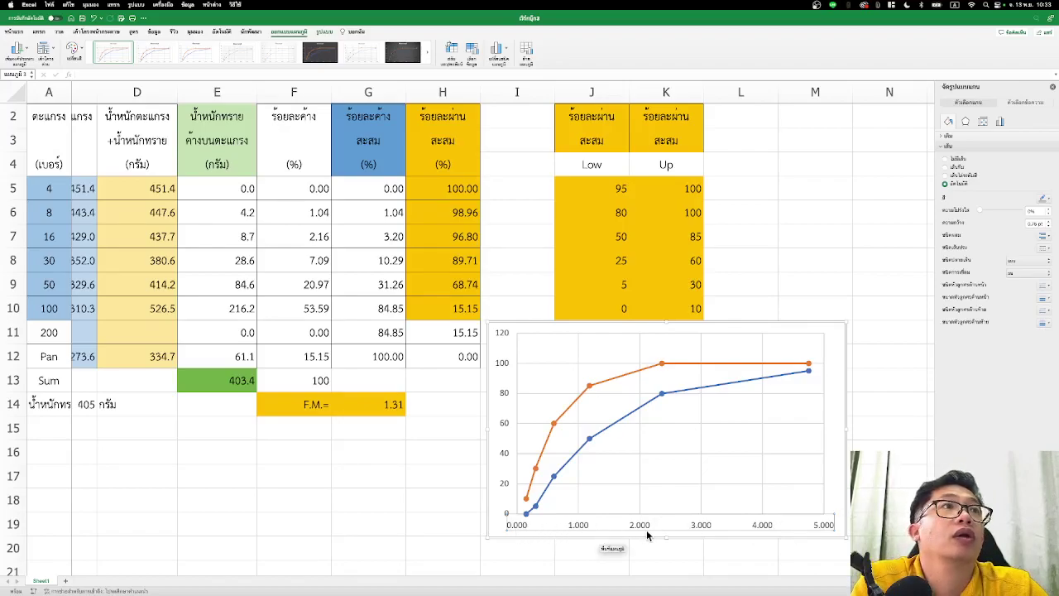
click(1000, 122)
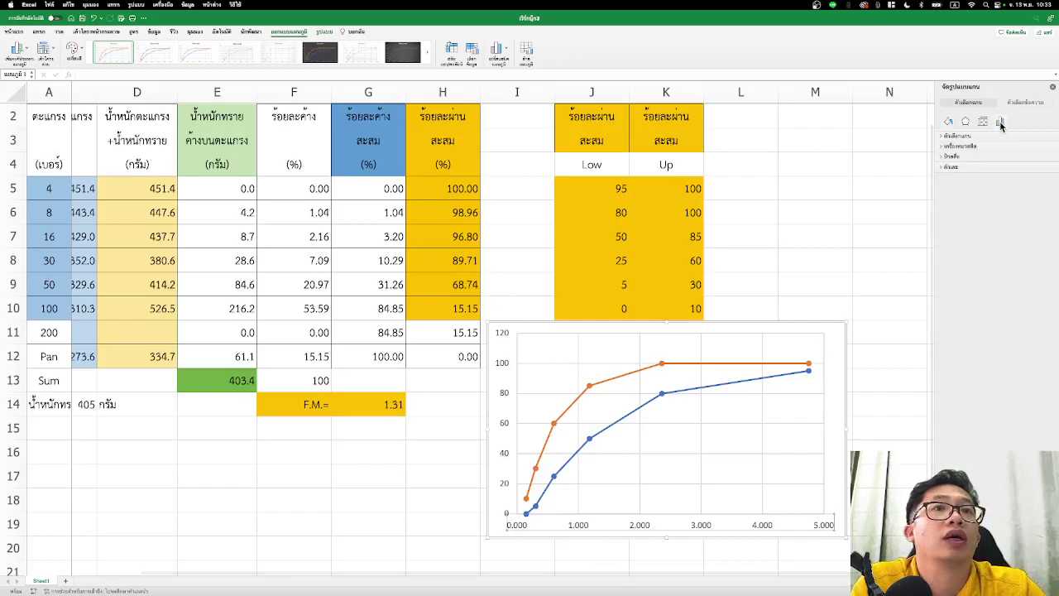
Make the horizontal sieve-size axis logarithmic (0.100–10.000), with the vertical axis crossing at a set value.
click(832, 490)
click(763, 528)
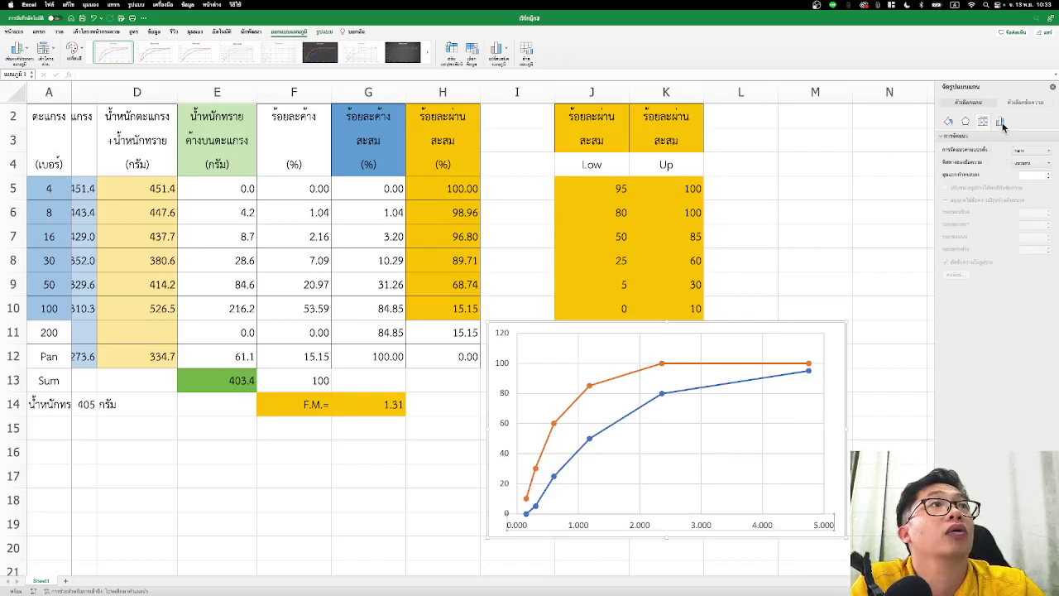
click(1000, 121)
click(944, 136)
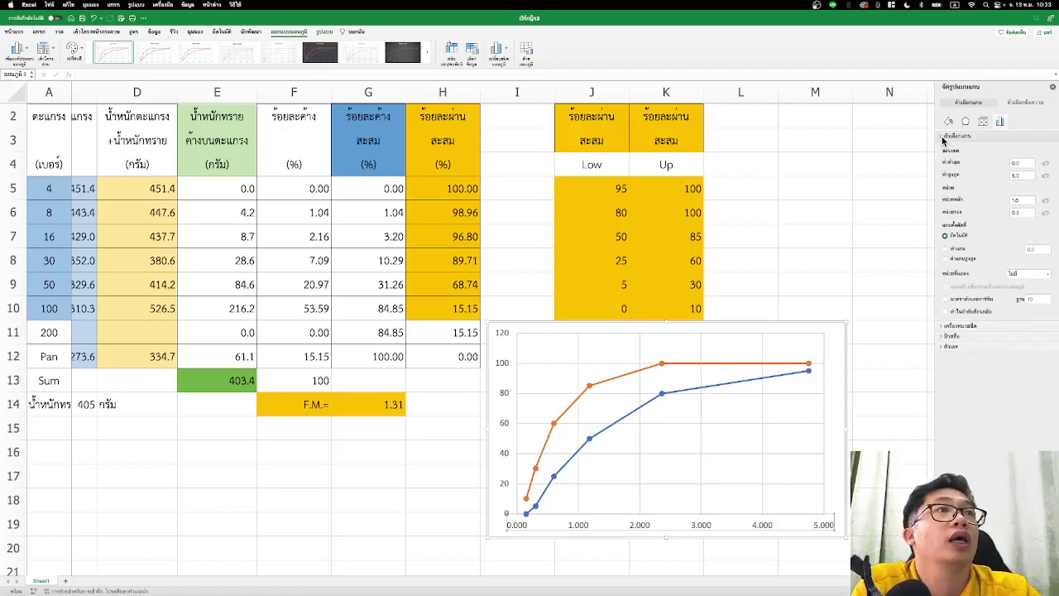
click(944, 249)
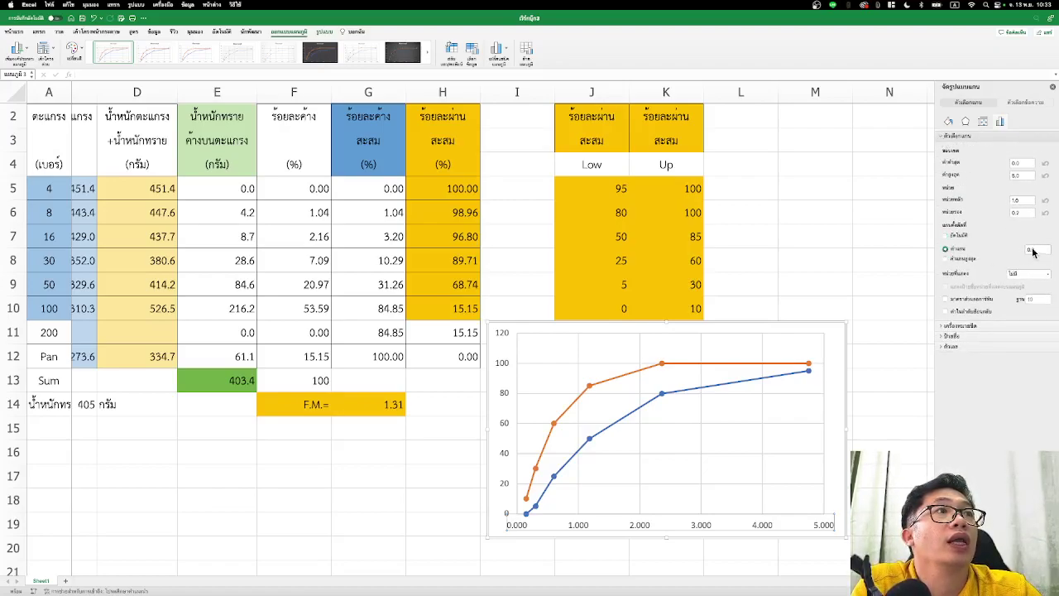
click(945, 300)
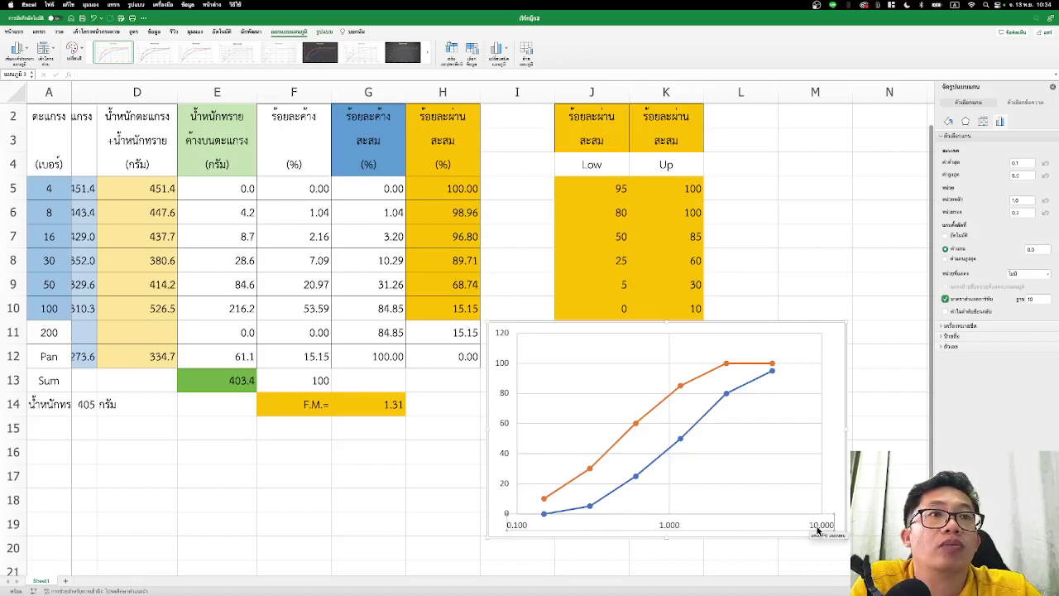
click(840, 485)
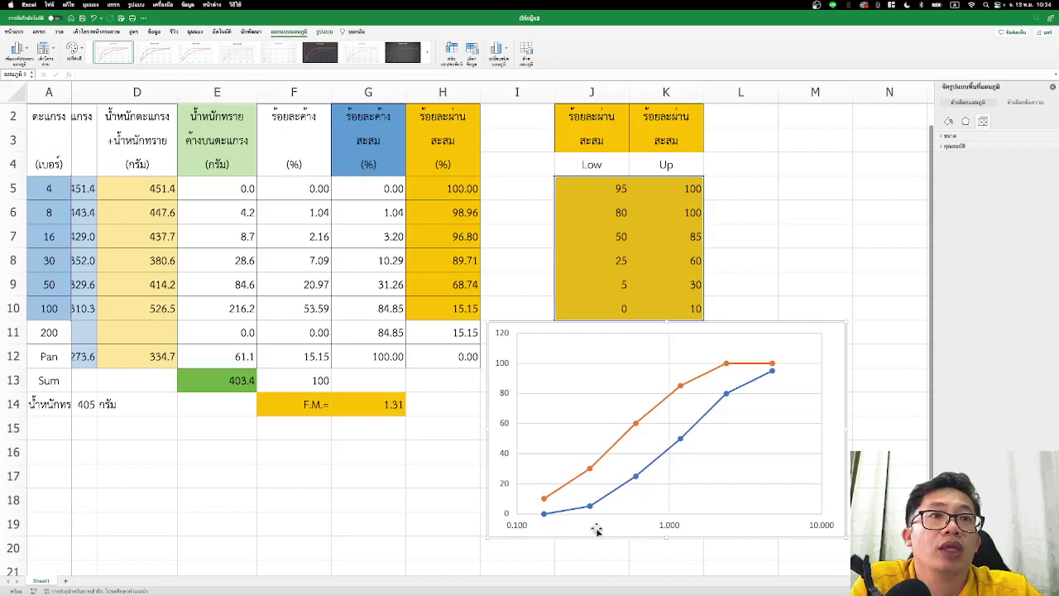
Set the vertical percent-passing axis maximum to 100, replacing 120, for 0–100 gridlines in steps of 10.
click(734, 525)
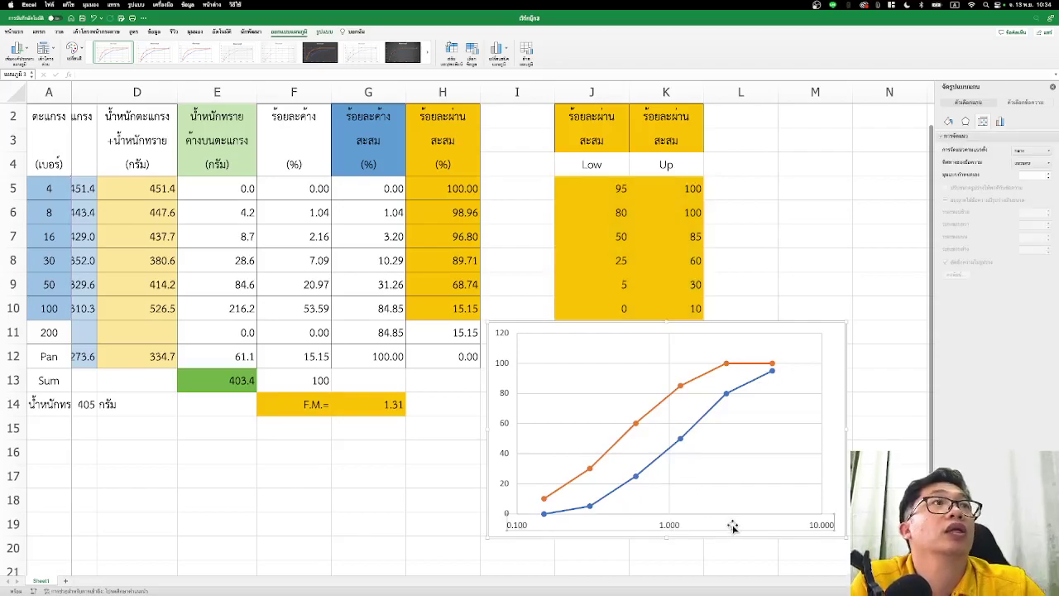
click(999, 122)
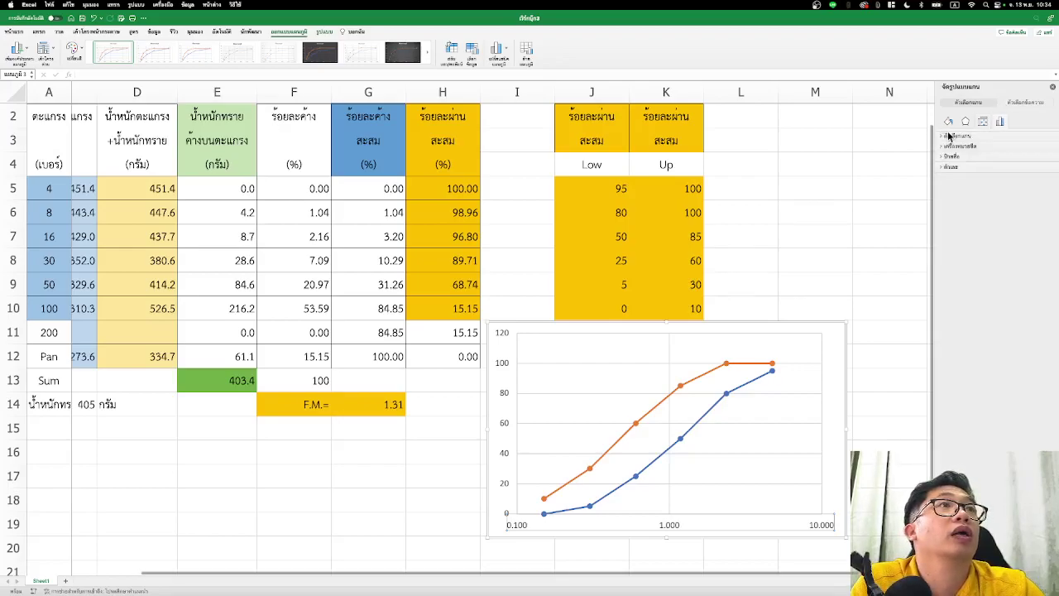
click(949, 135)
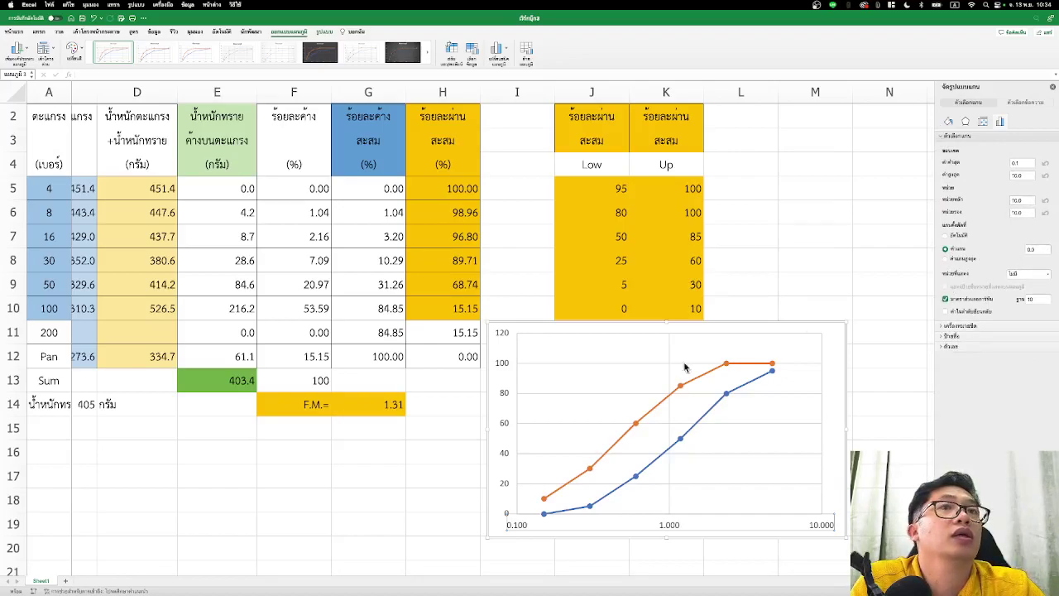
click(504, 369)
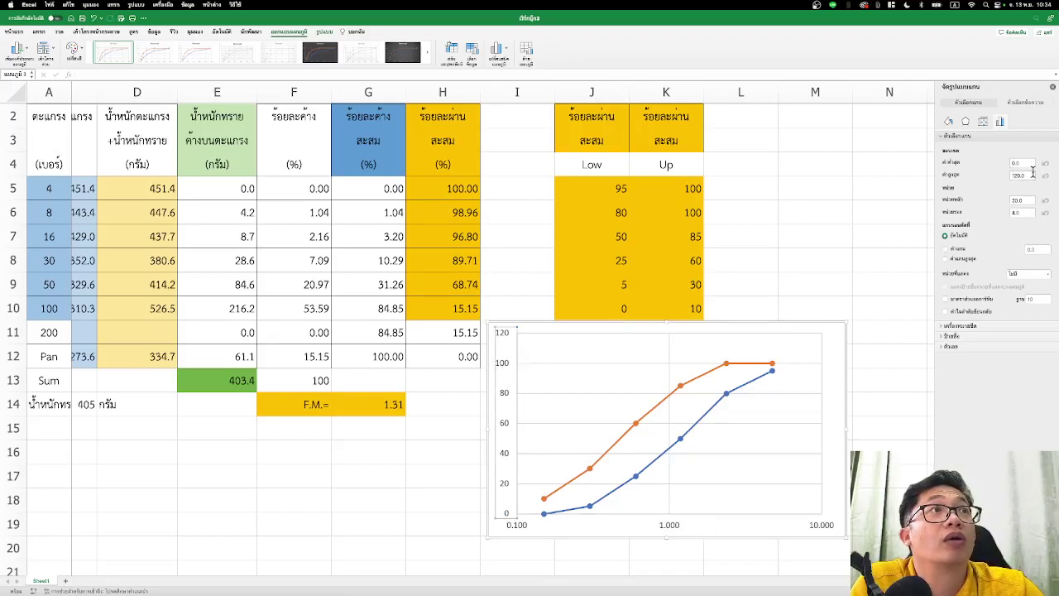
drag(1029, 175, 999, 175)
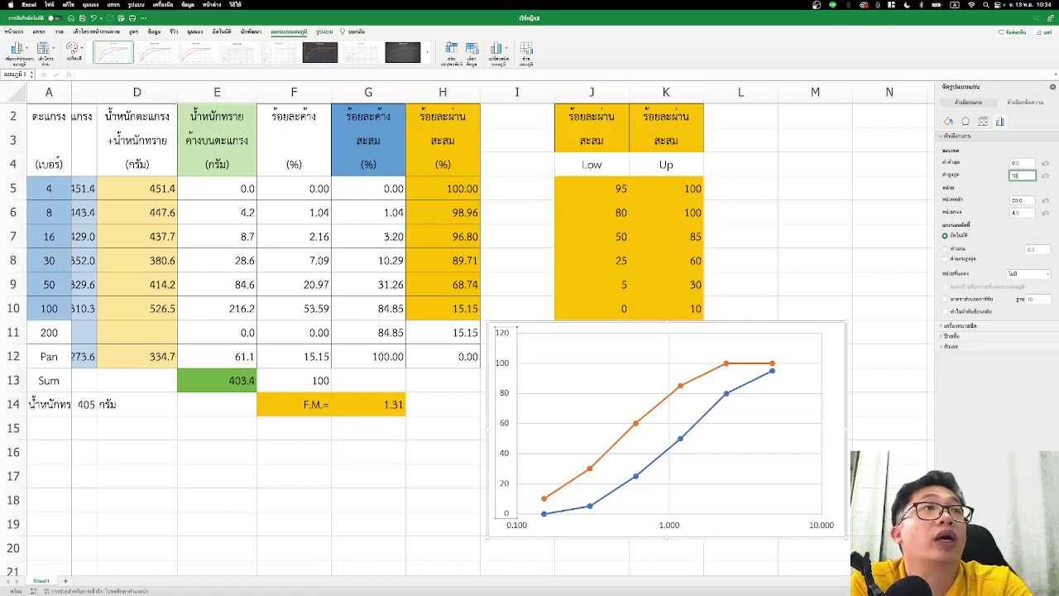
key(Return)
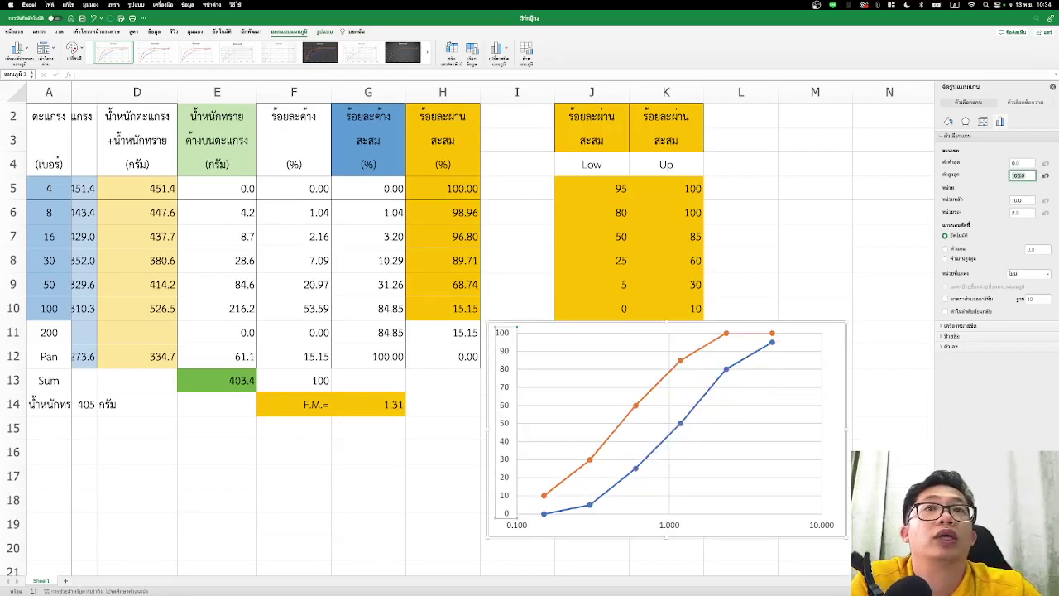
click(668, 526)
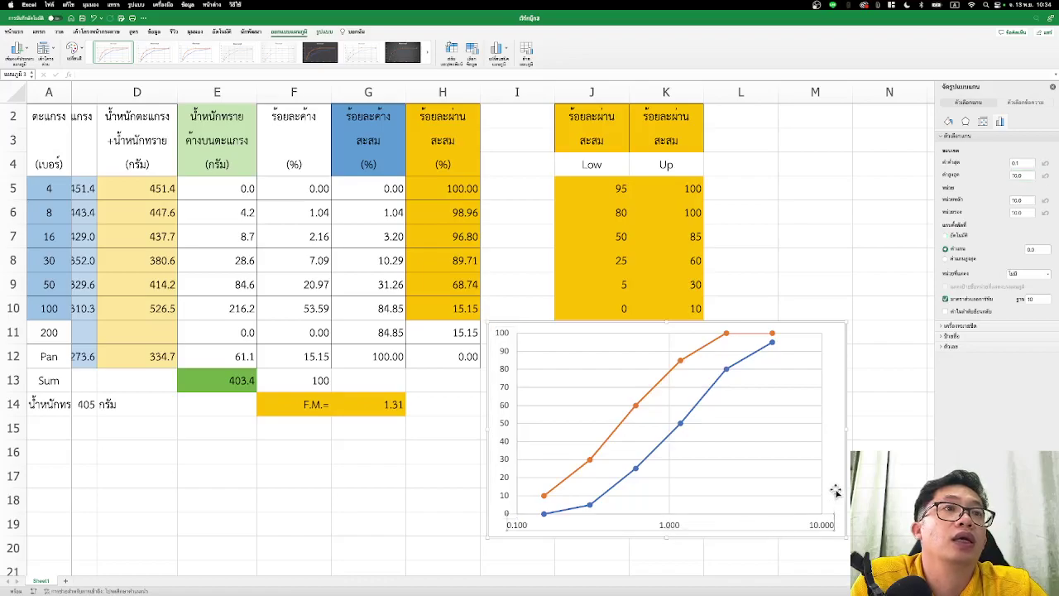
click(983, 121)
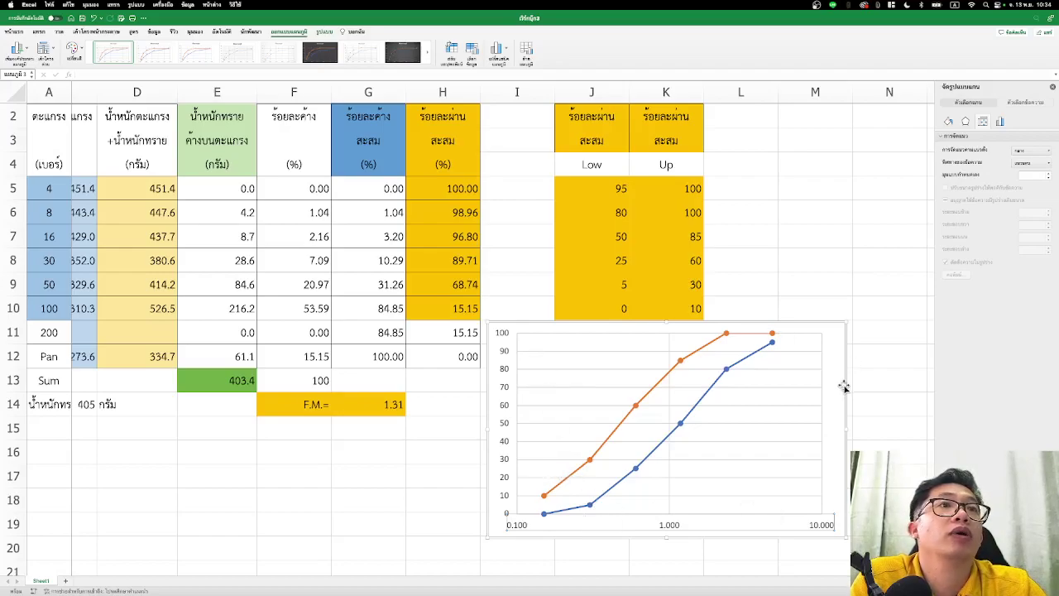
mouse_move(726, 369)
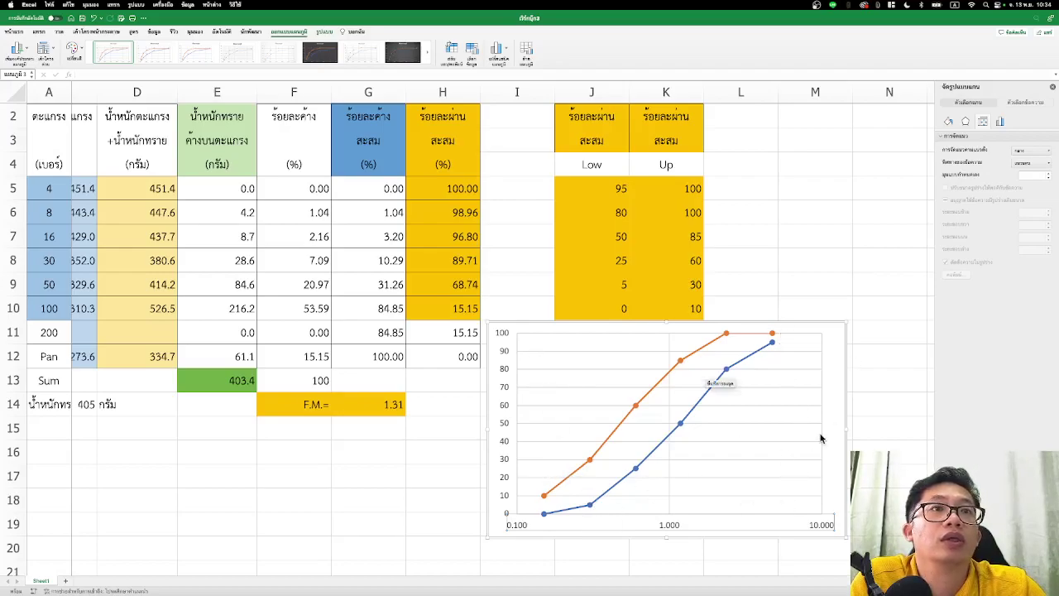
Add minor tick marks to the logarithmic horizontal axis.
click(761, 509)
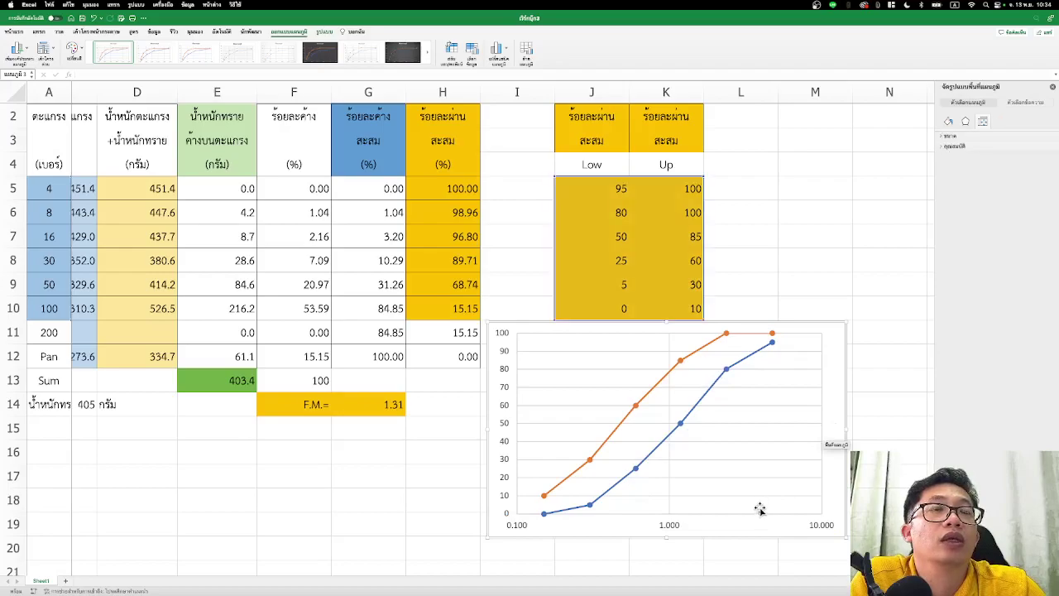
click(681, 530)
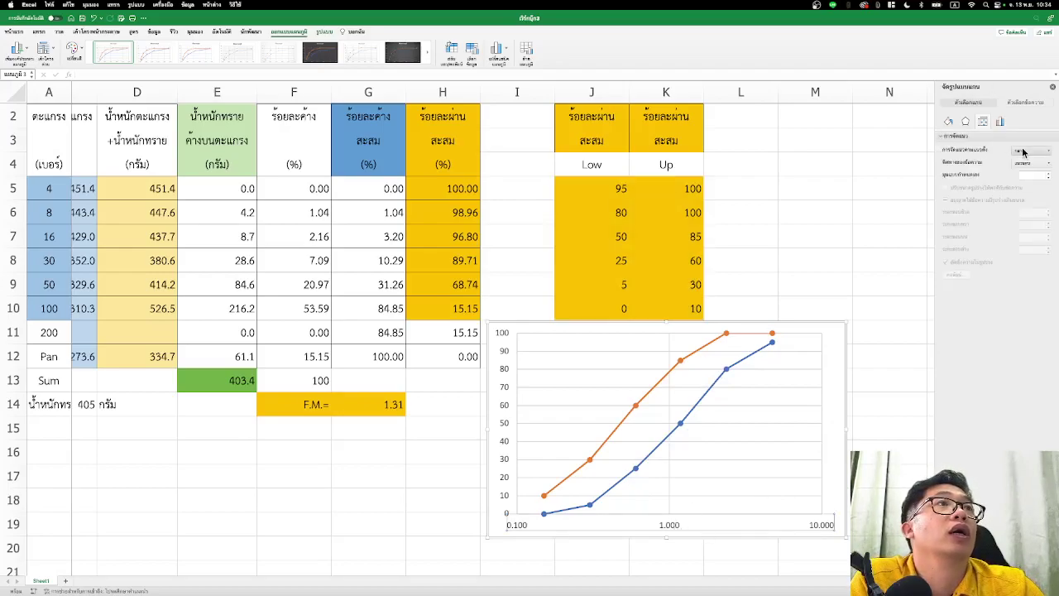
click(1004, 121)
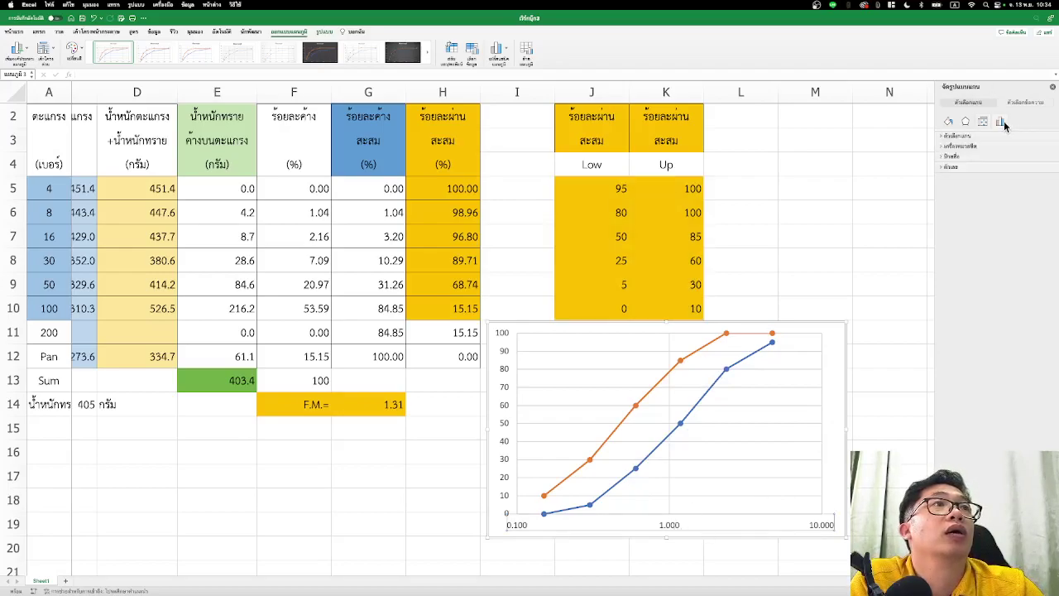
click(943, 136)
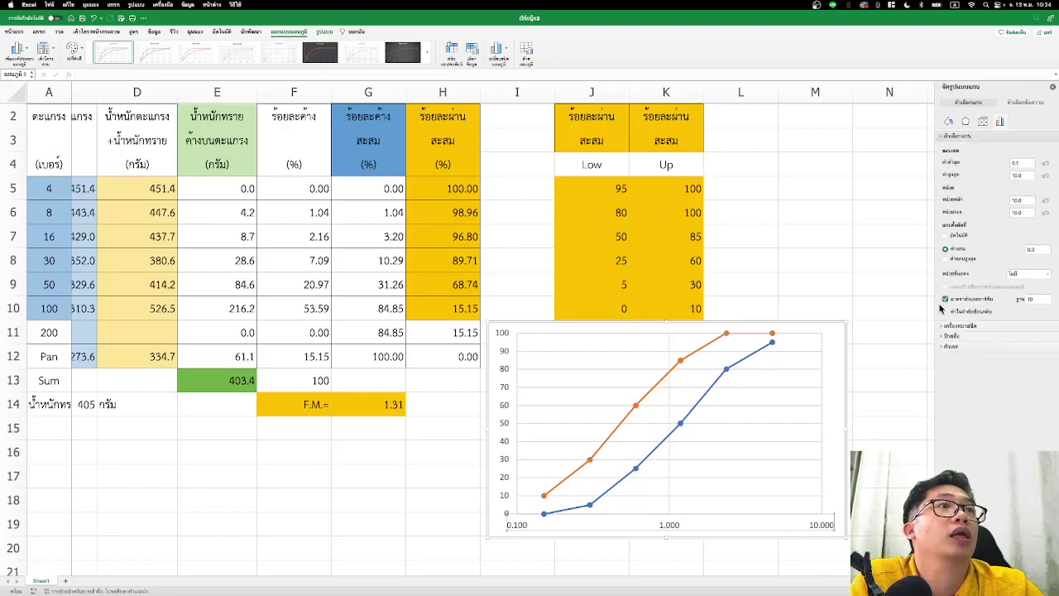
click(942, 326)
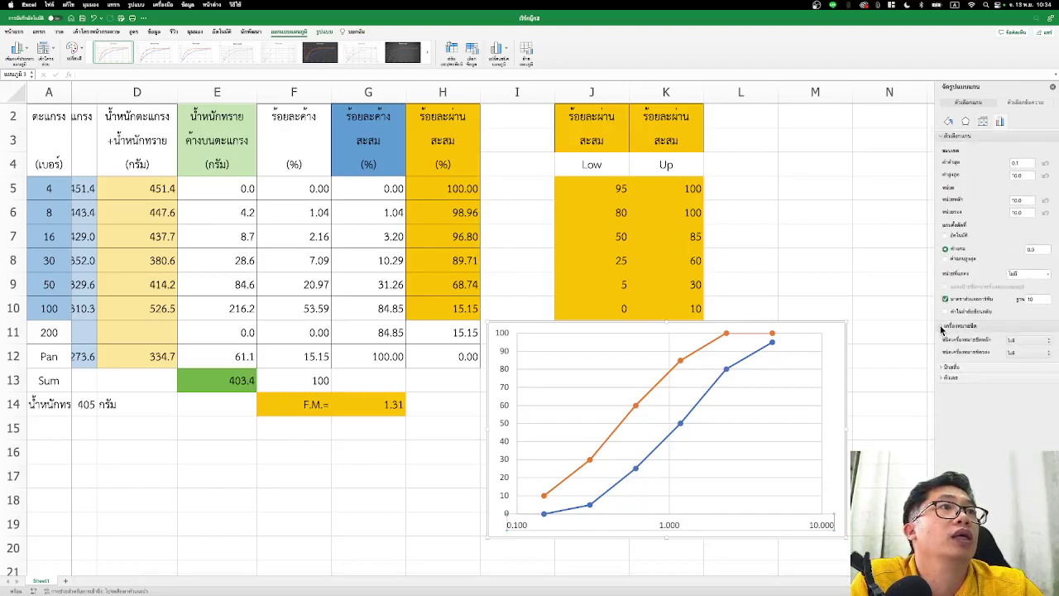
click(1046, 353)
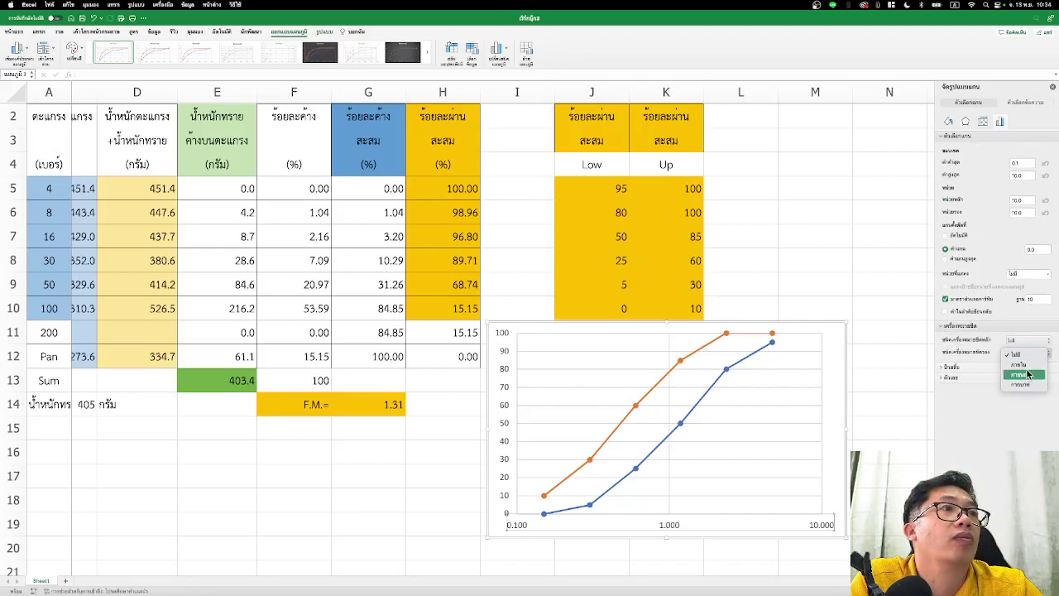
click(1030, 379)
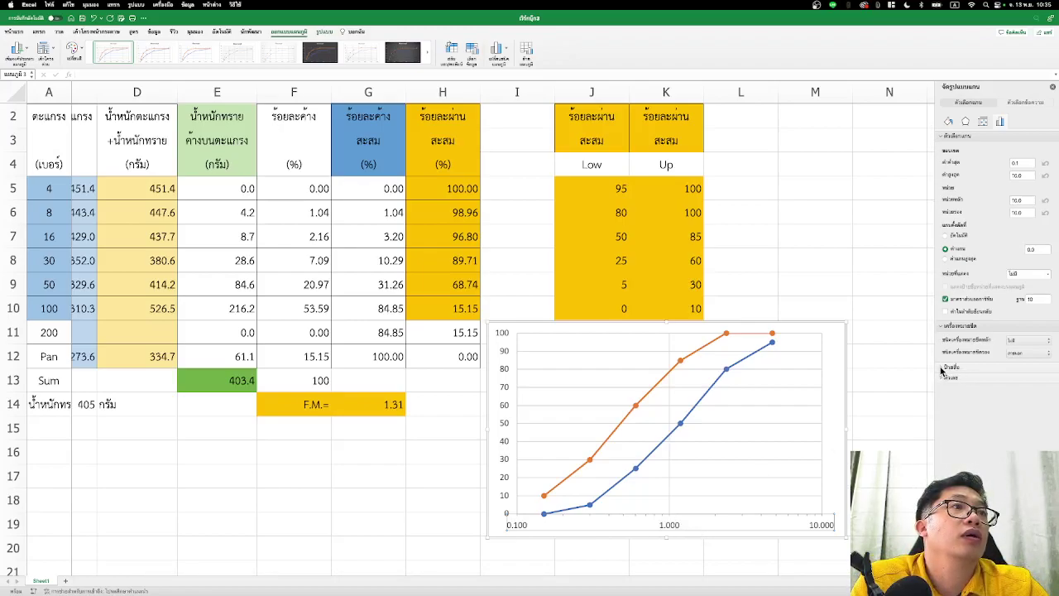
Format the horizontal axis labels with 2 decimal places: 0.10, 1.00, 10.00.
click(943, 367)
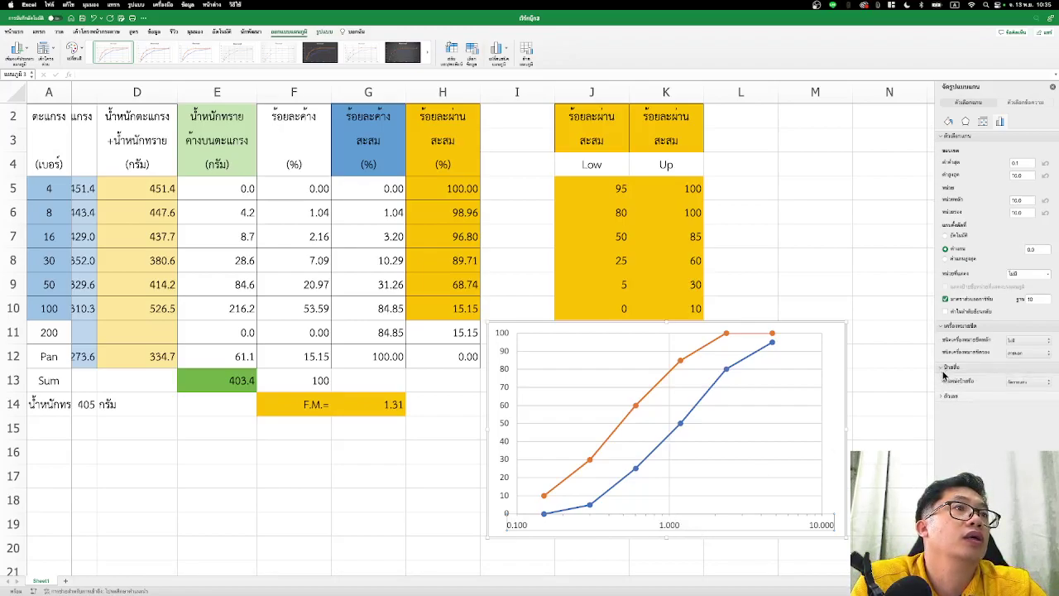
click(950, 397)
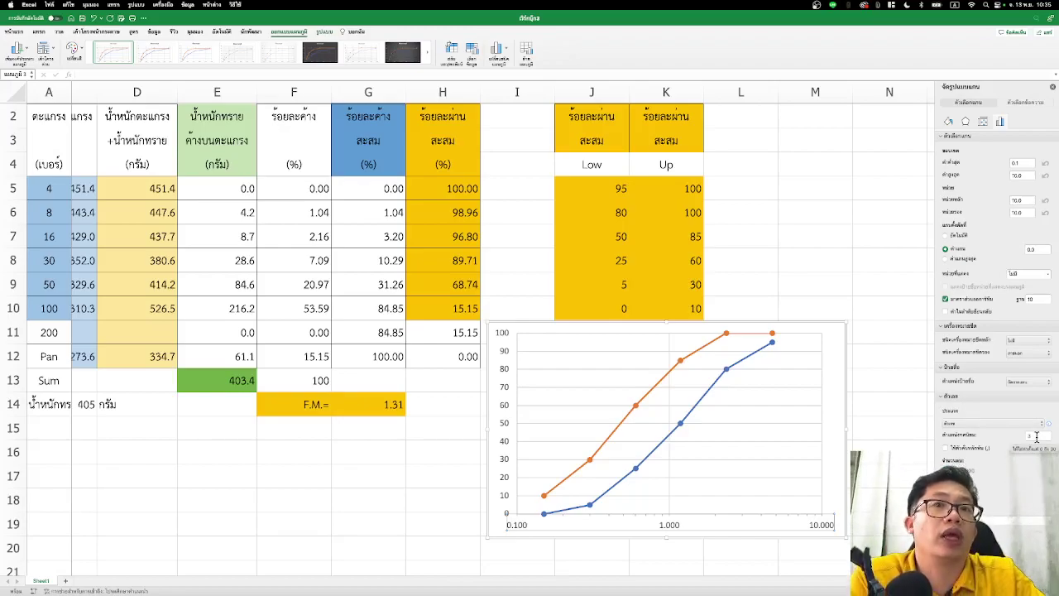
click(1036, 436)
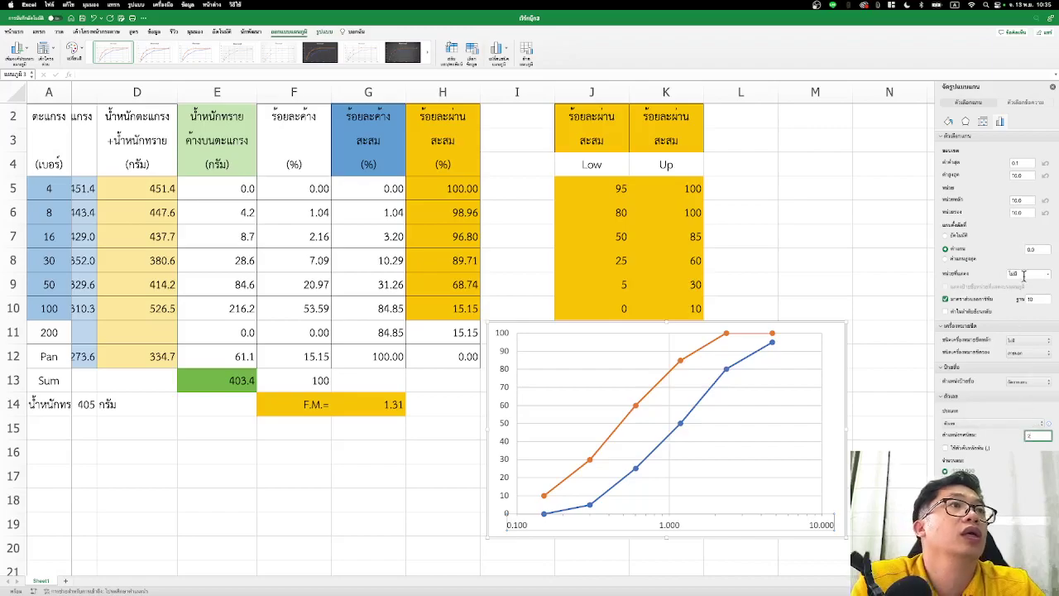
click(1039, 247)
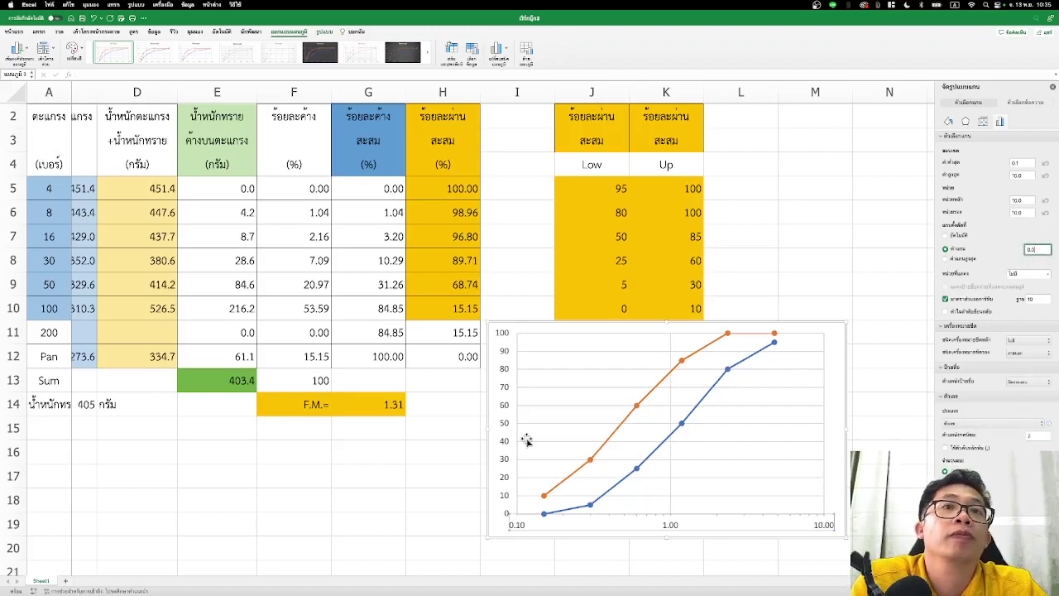
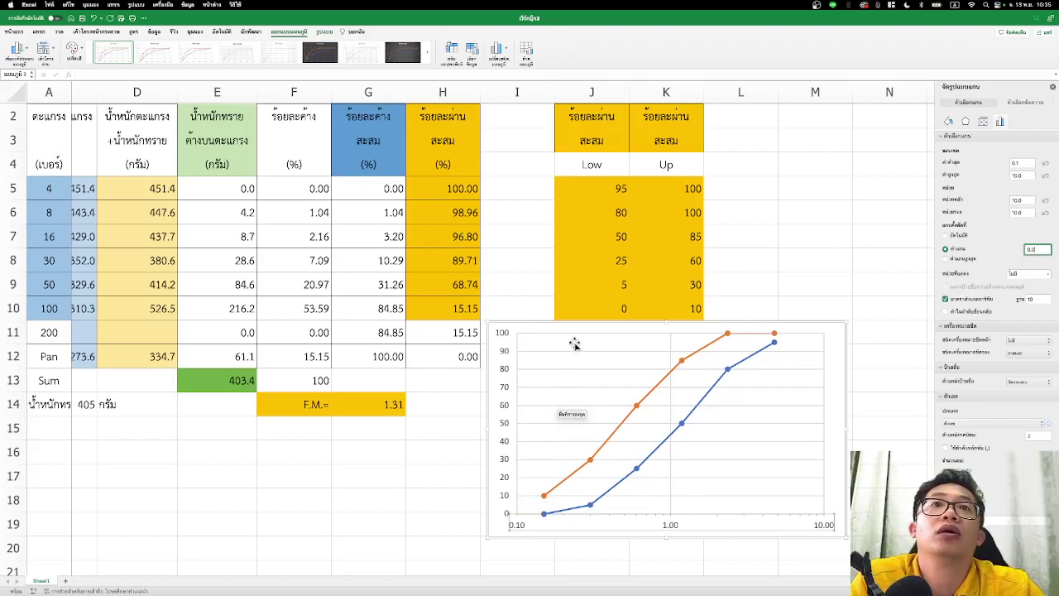
Add primary horizontal and primary vertical axis title placeholders to the gradation chart.
click(28, 53)
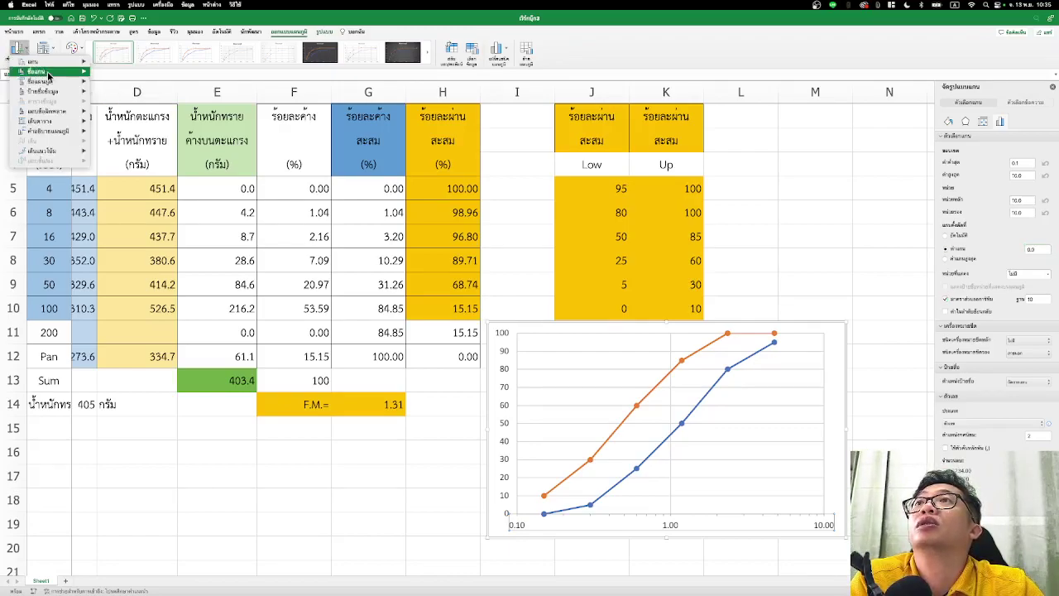
mouse_move(37, 71)
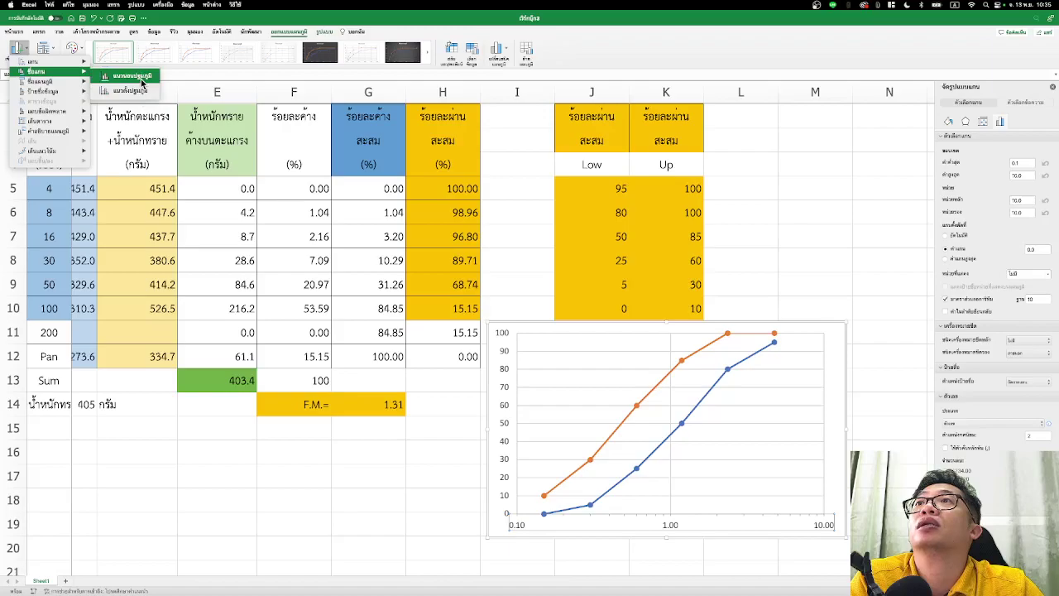
click(141, 79)
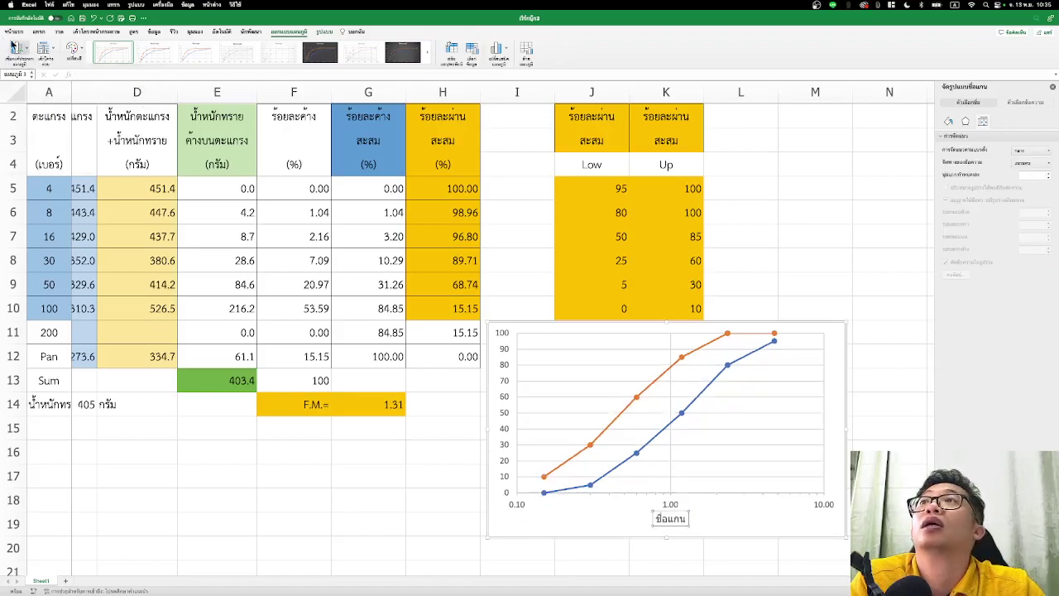
click(13, 48)
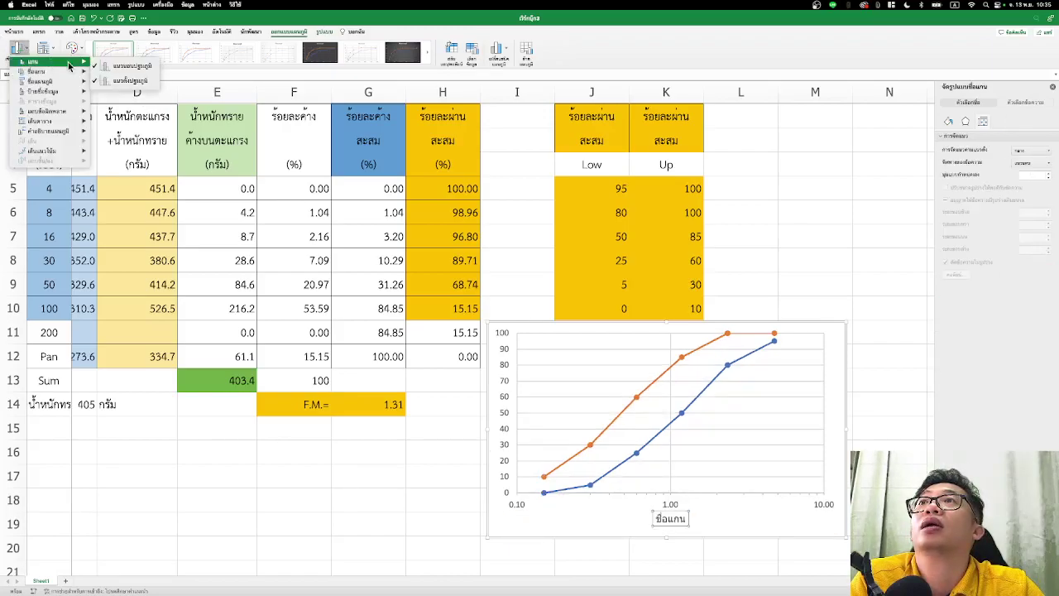
mouse_move(36, 71)
click(135, 93)
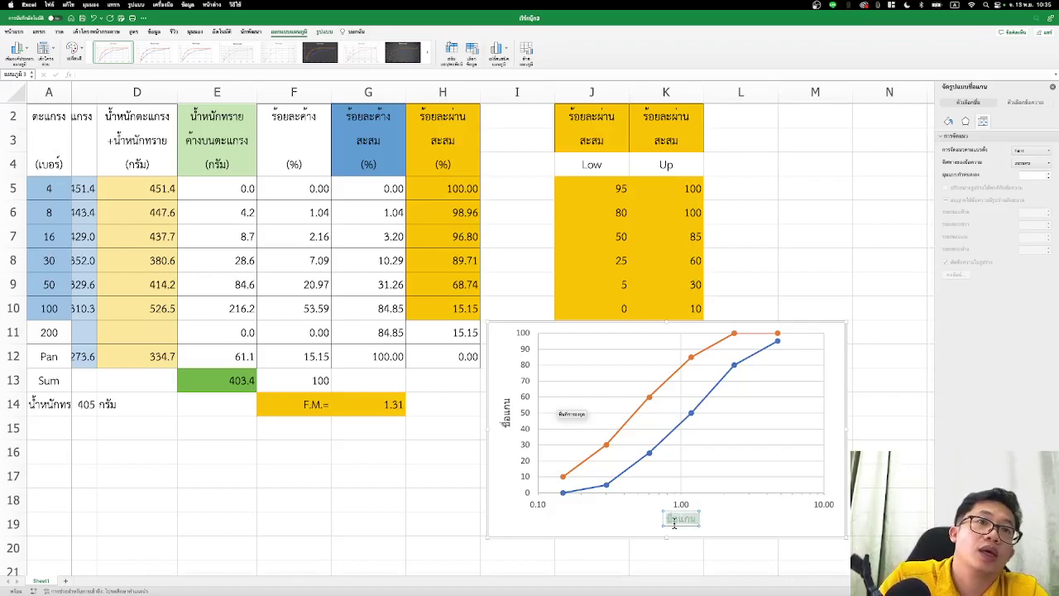
Replace the horizontal axis placeholder text with 'Particle size (mm.)'.
double_click(674, 520)
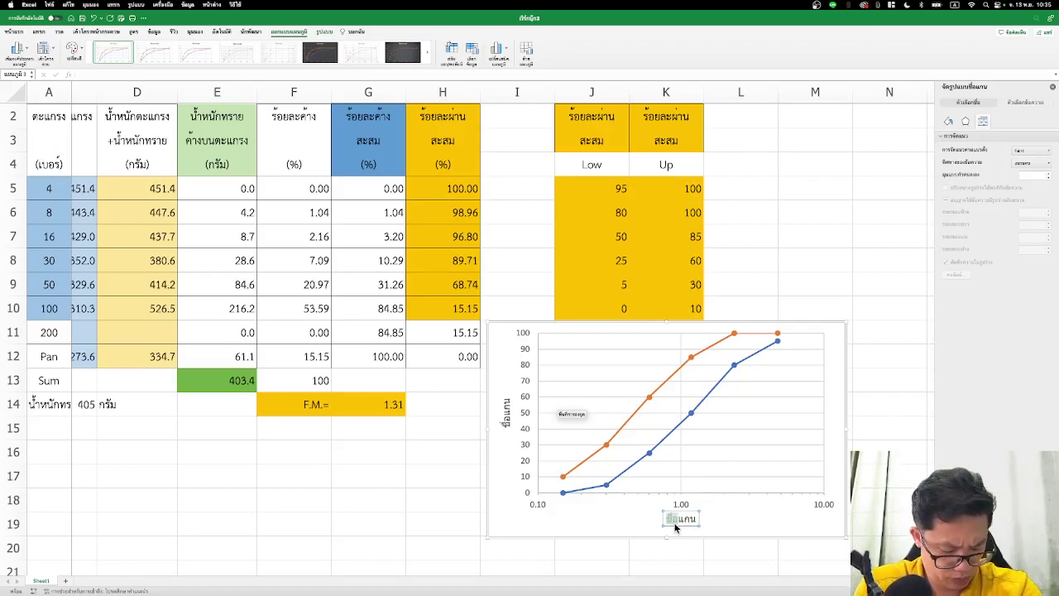
key(BackSpace)
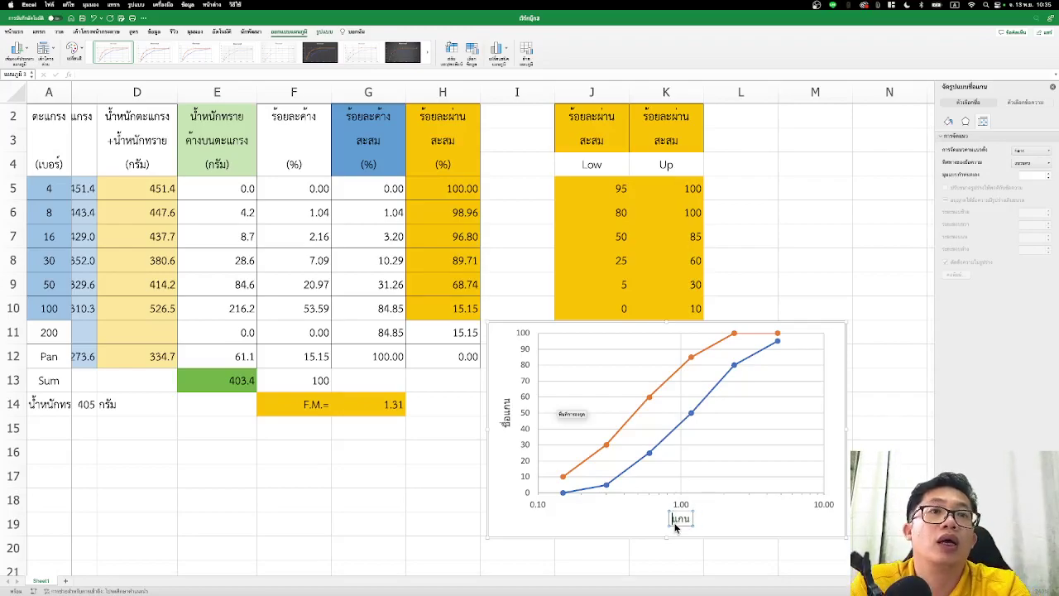
key(Delete)
key(Delete)
key(Delete)
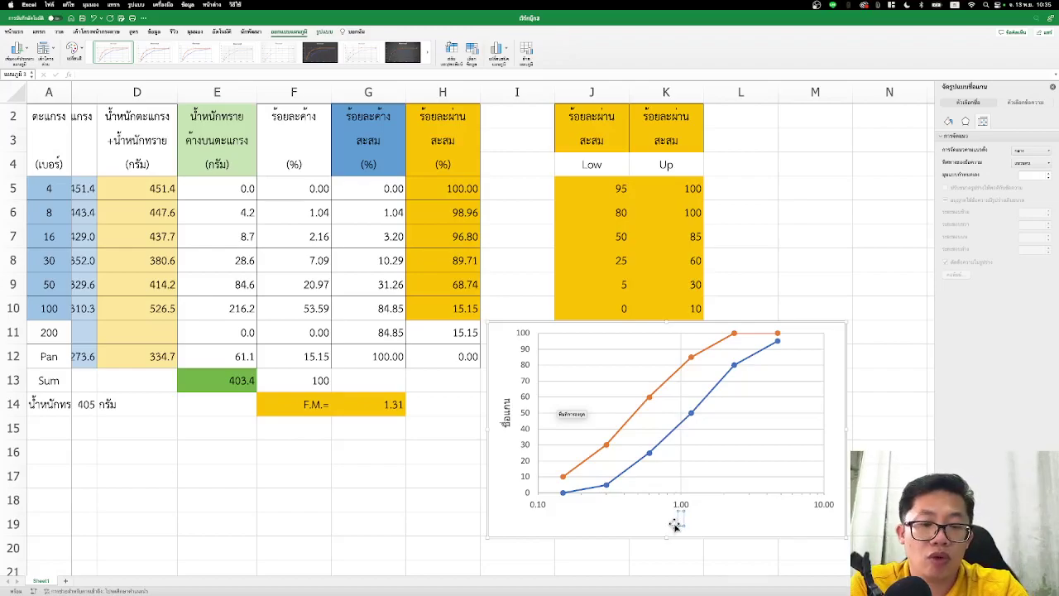
key(BackSpace)
text(Pa)
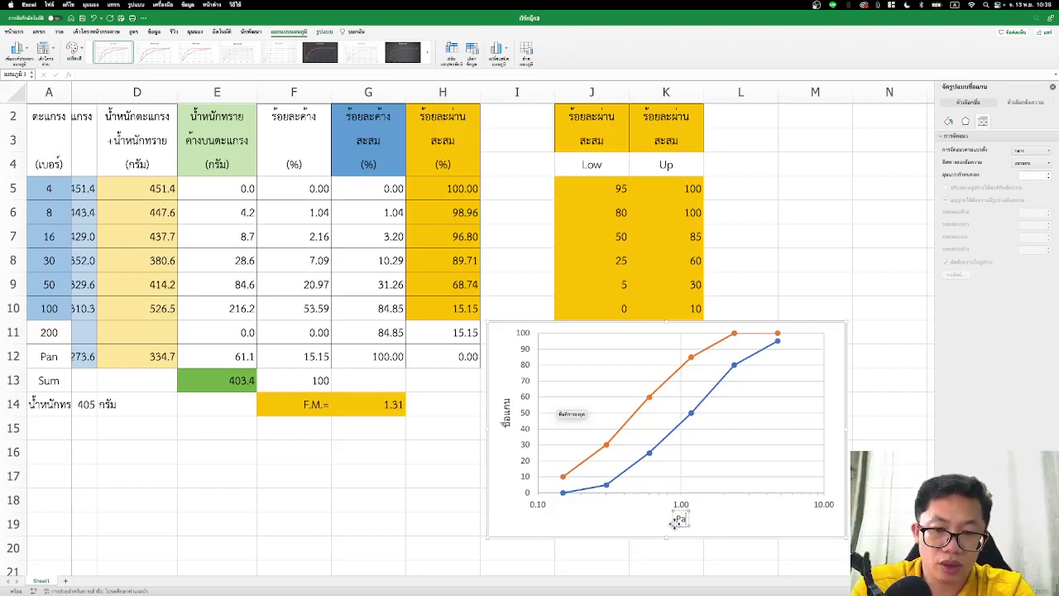
text(r)
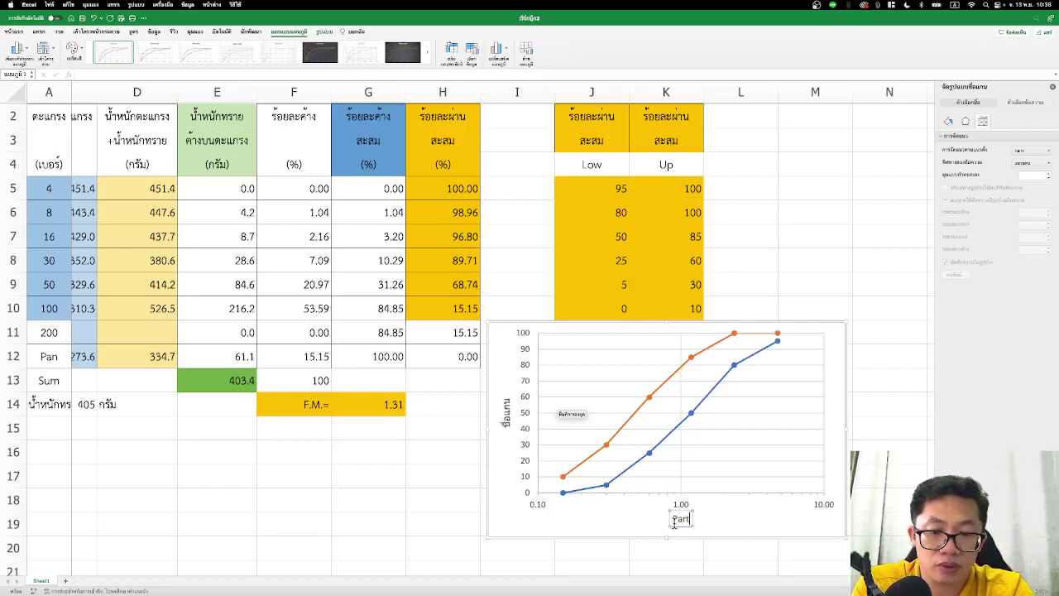
text(ticla)
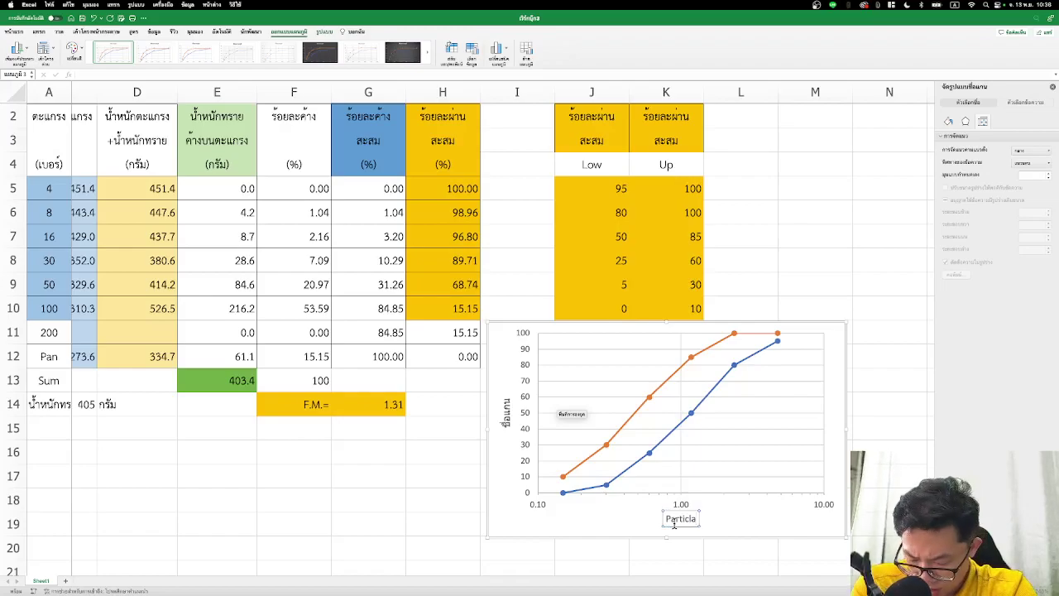
key(BackSpace)
text(e)
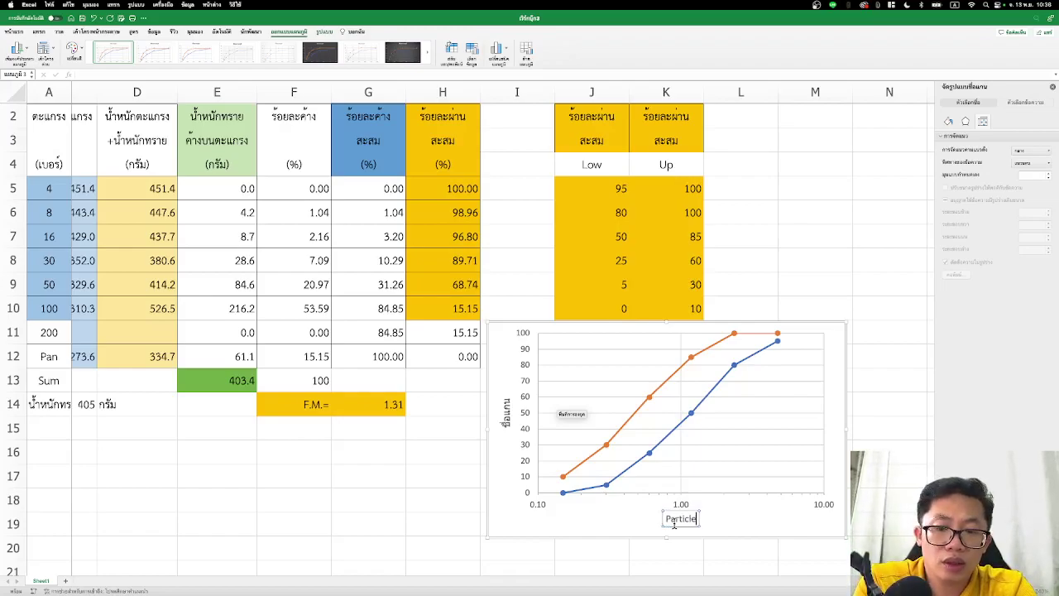
text( siz)
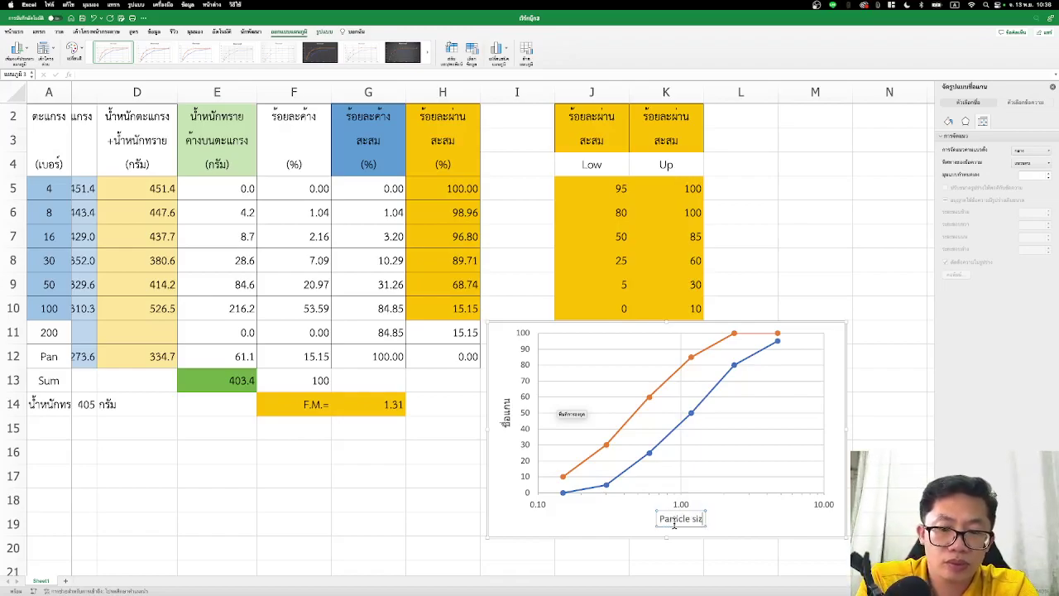
text(e)
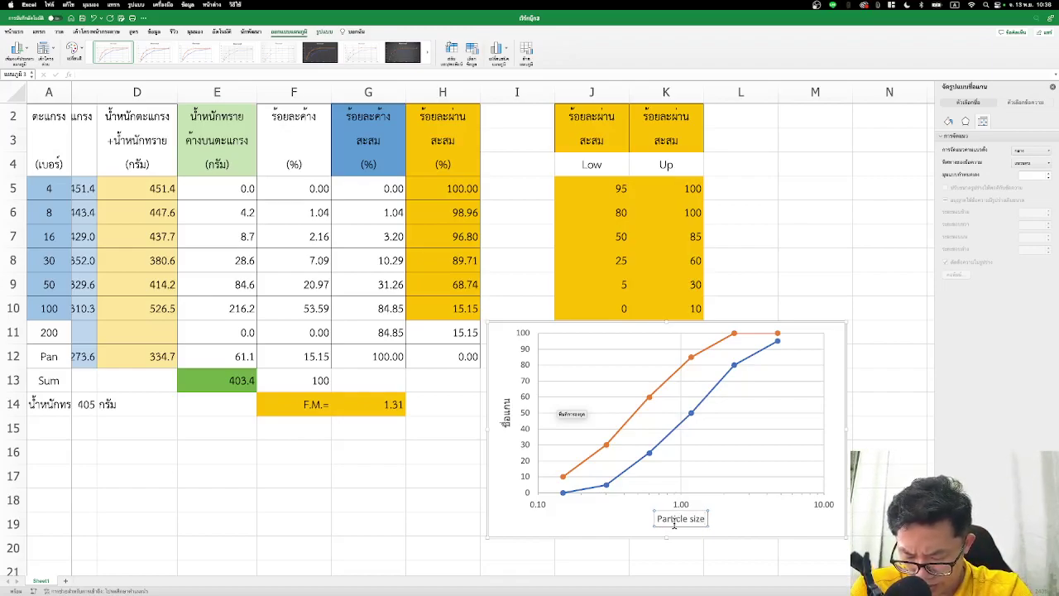
text( (mm)
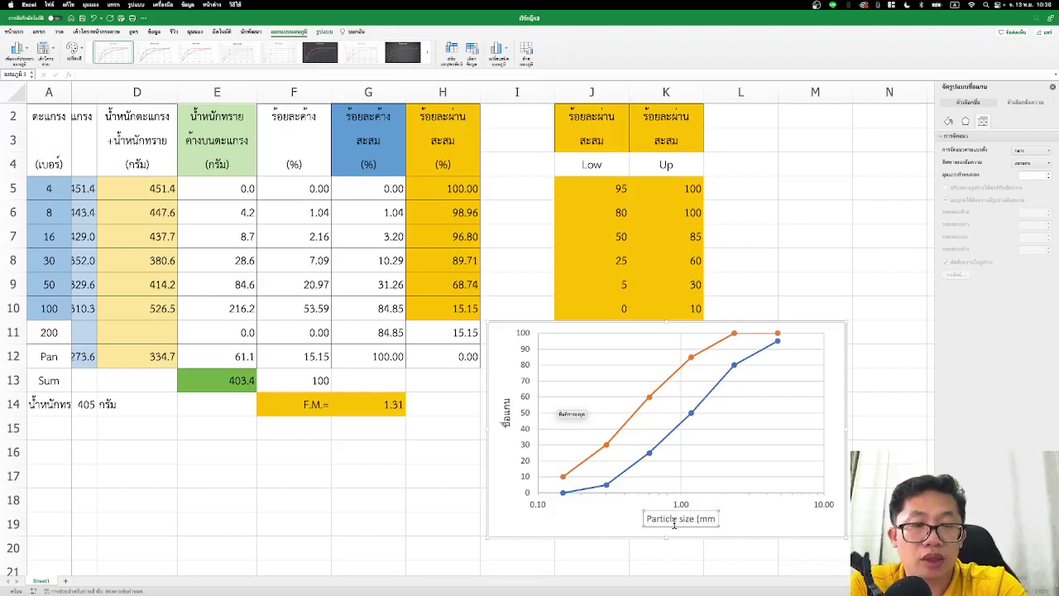
text())
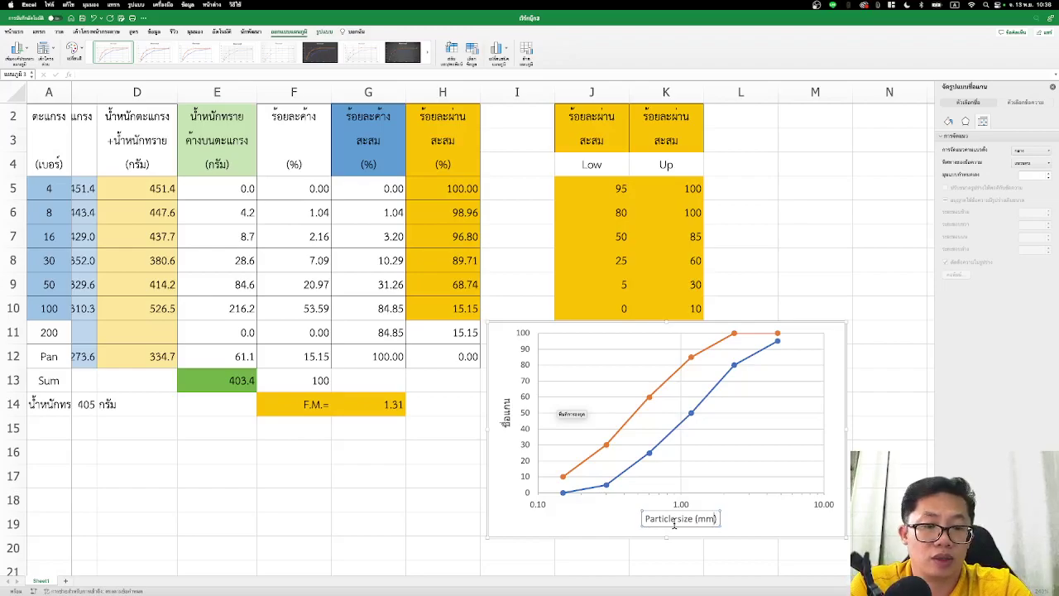
text(.)
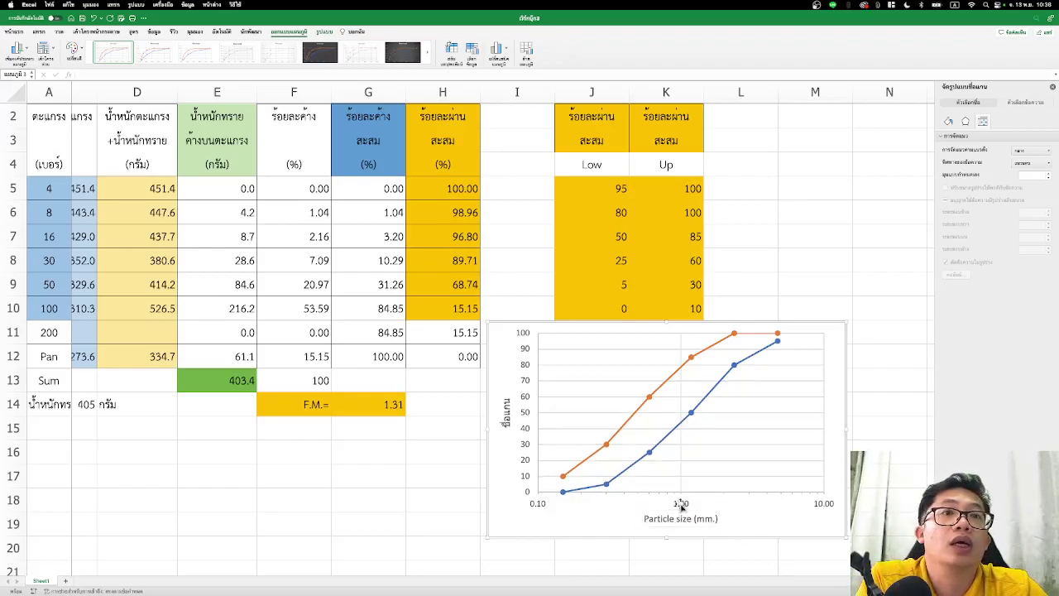
Replace the vertical axis placeholder text with 'Cumulative Passing(%)'.
click(507, 430)
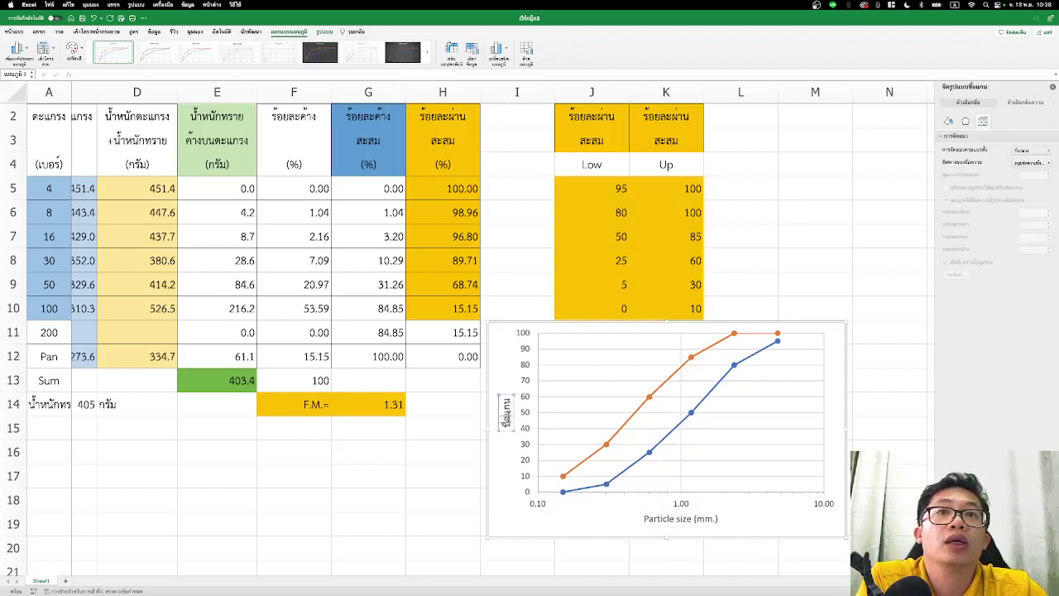
double_click(506, 414)
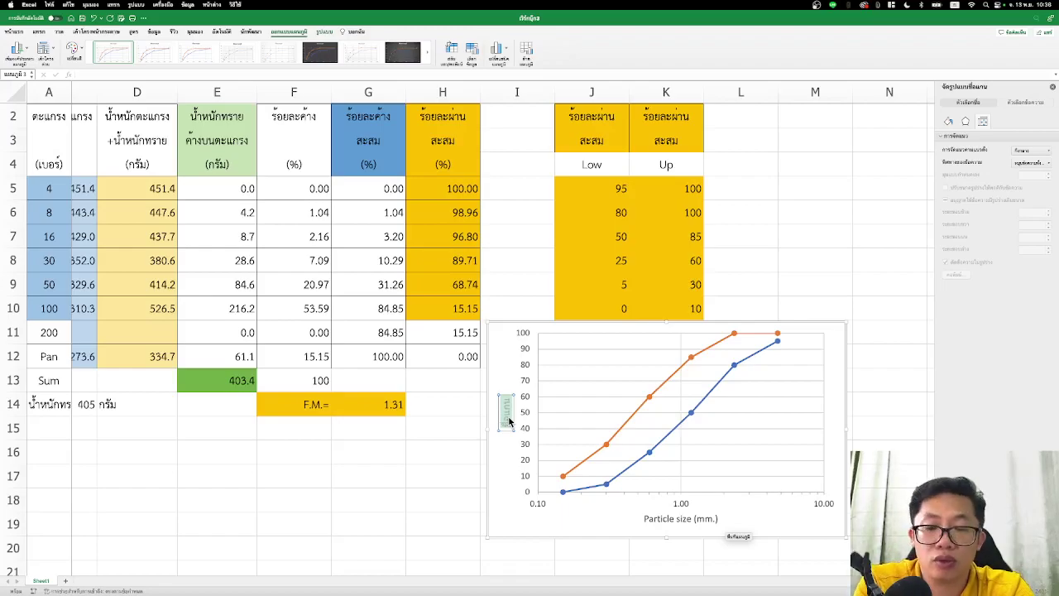
key(BackSpace)
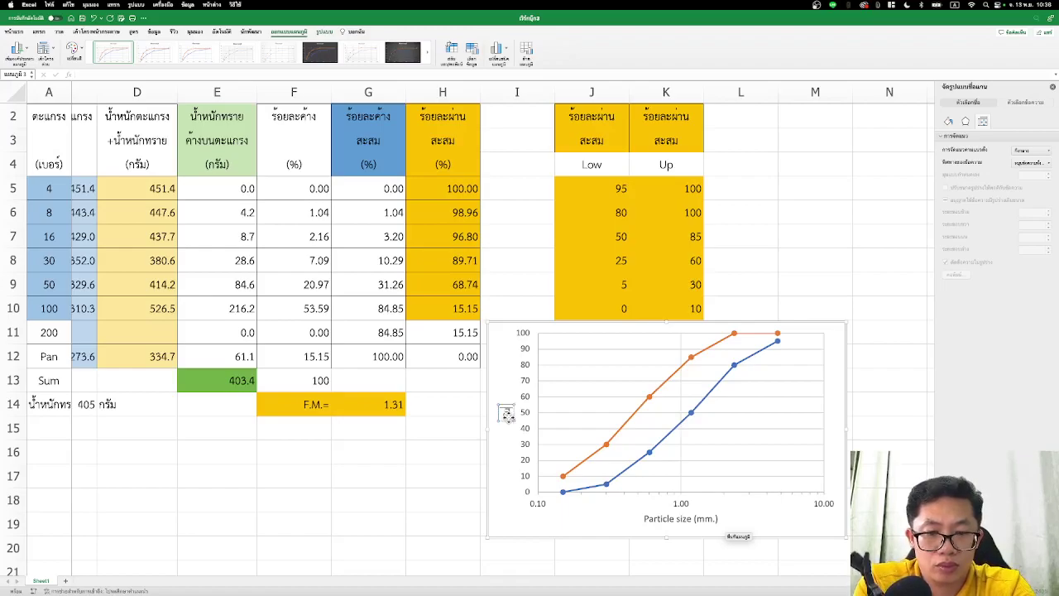
text(Cumulati)
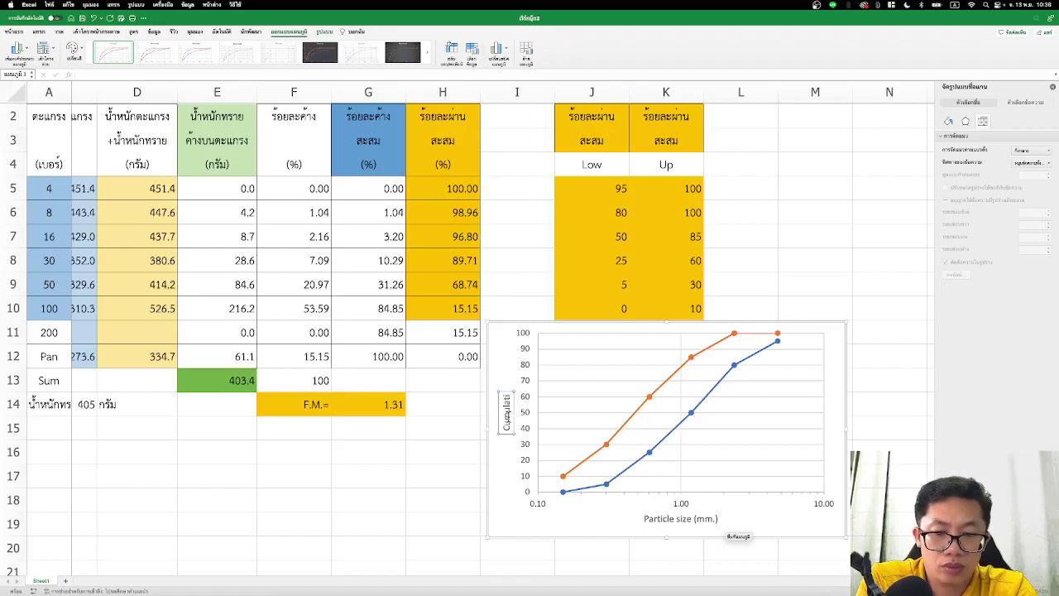
text(ve)
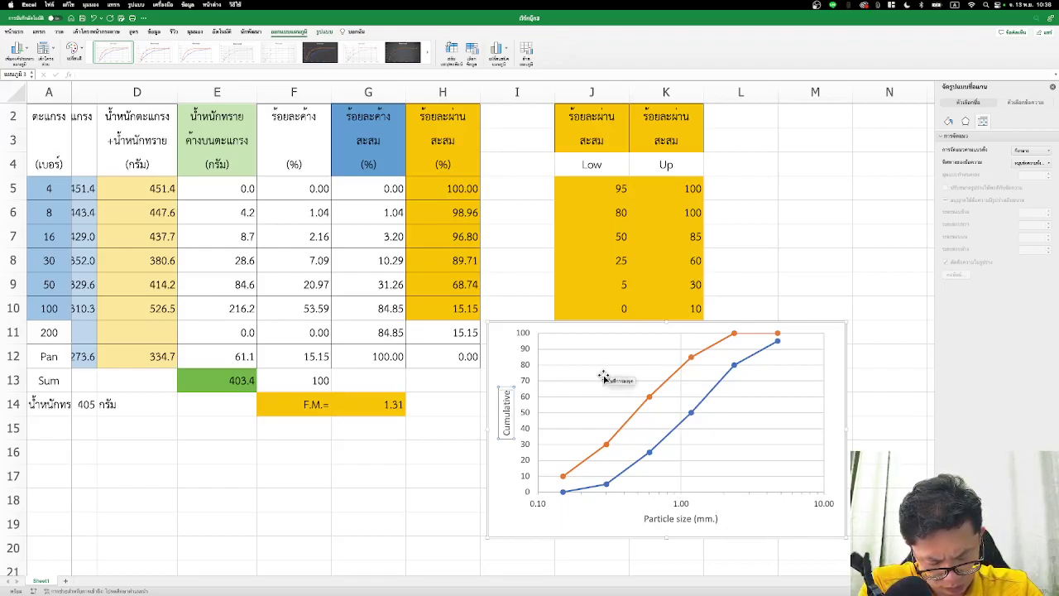
text( Pas)
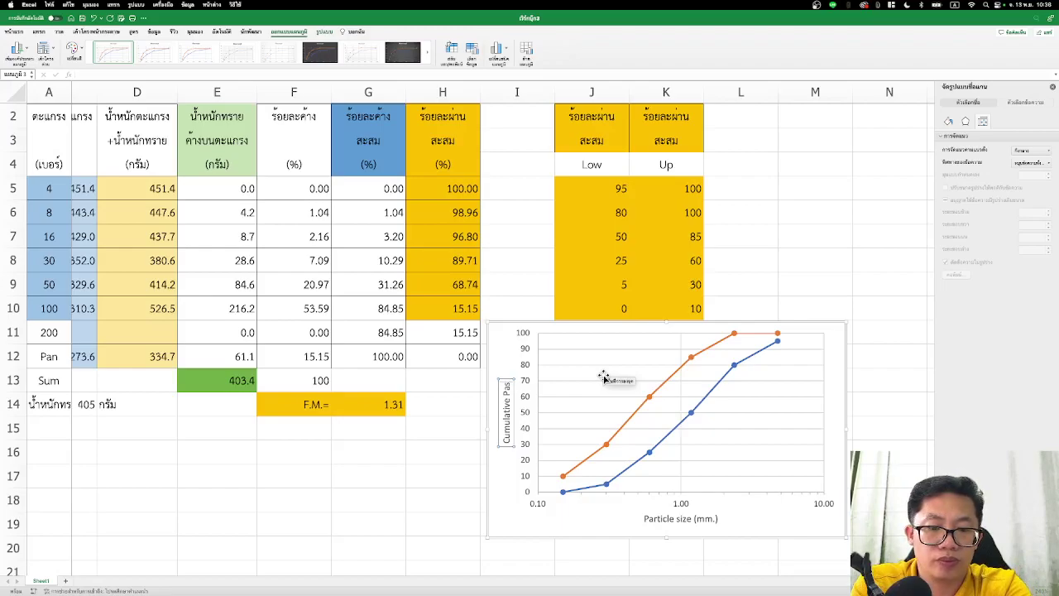
text(sing)
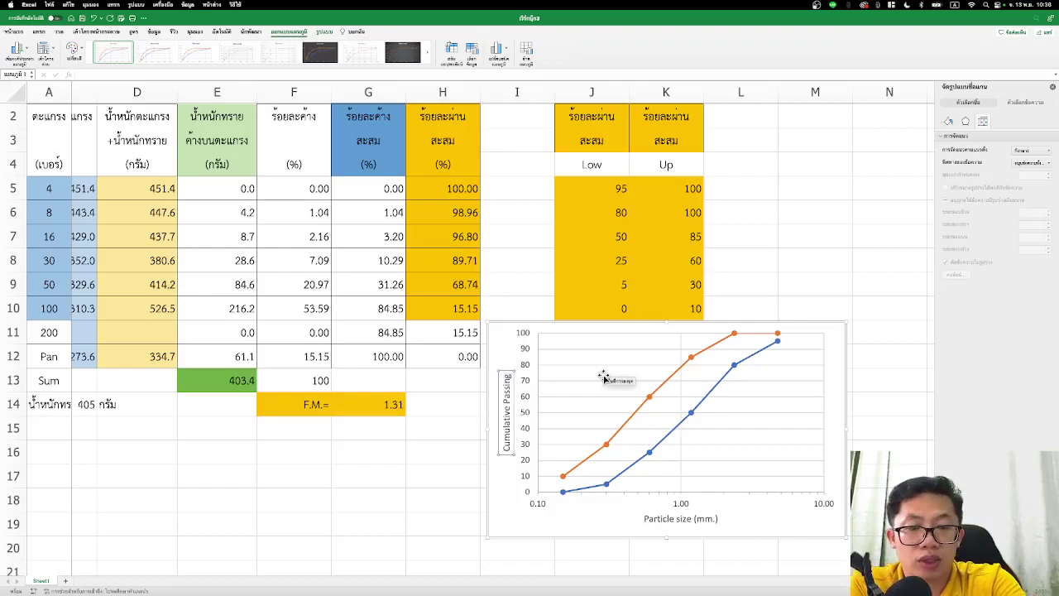
text((%))
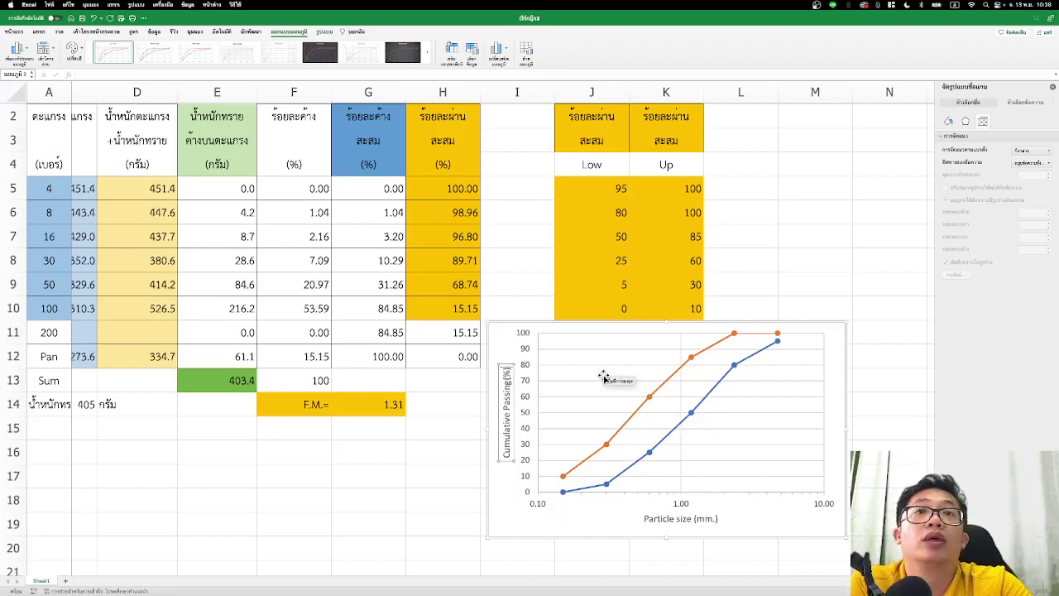
click(748, 523)
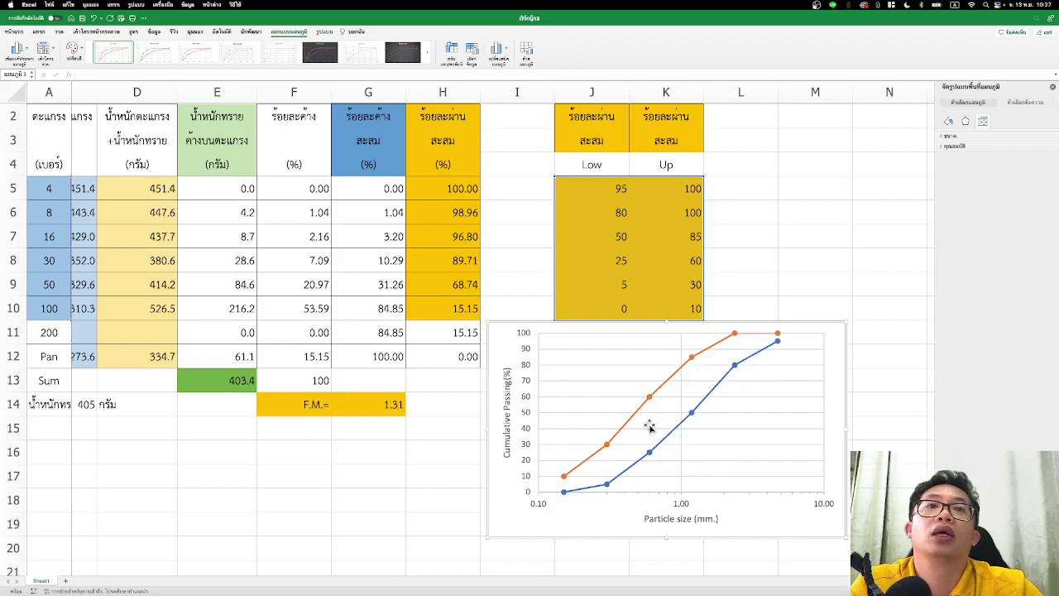
Add primary minor vertical gridlines to the chart.
click(570, 403)
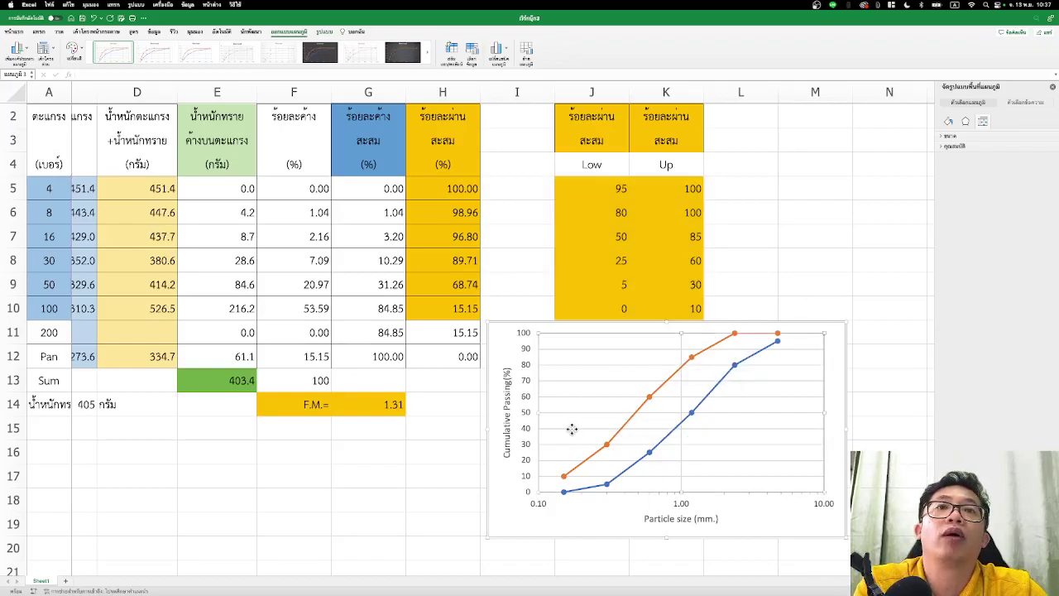
click(571, 428)
click(28, 50)
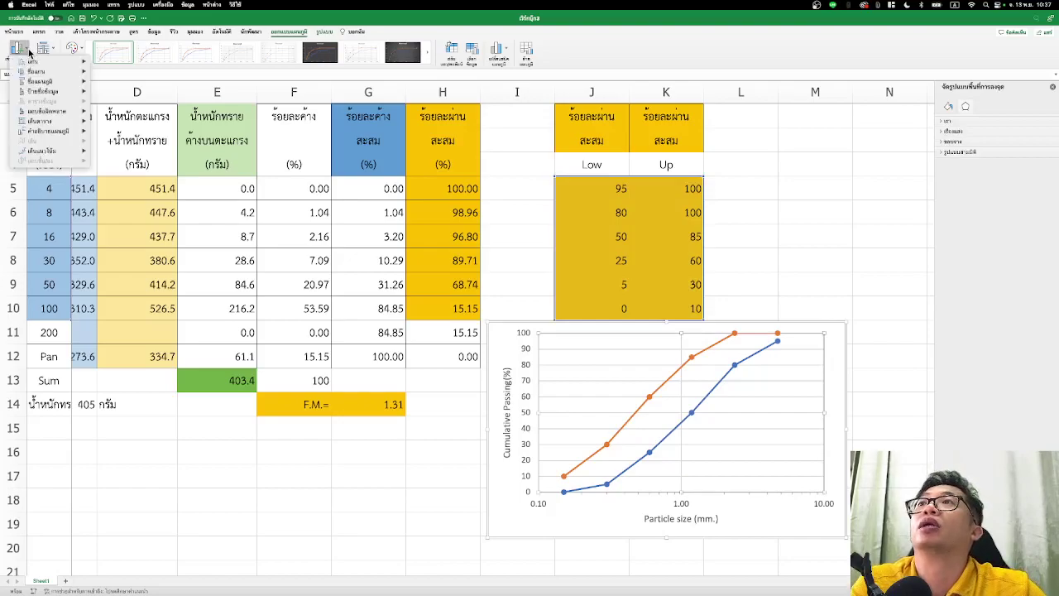
mouse_move(42, 121)
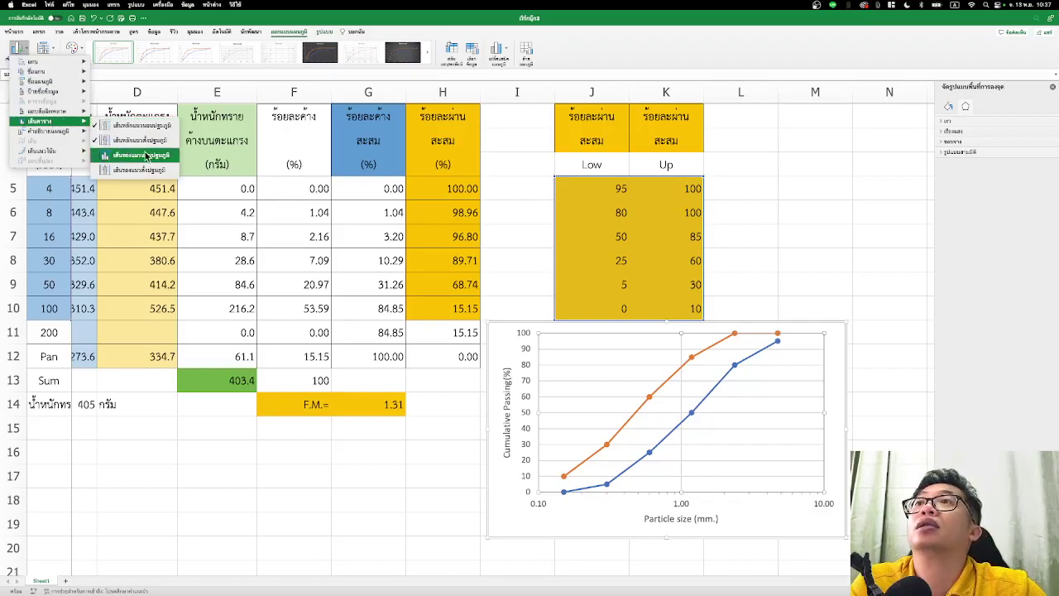
click(130, 172)
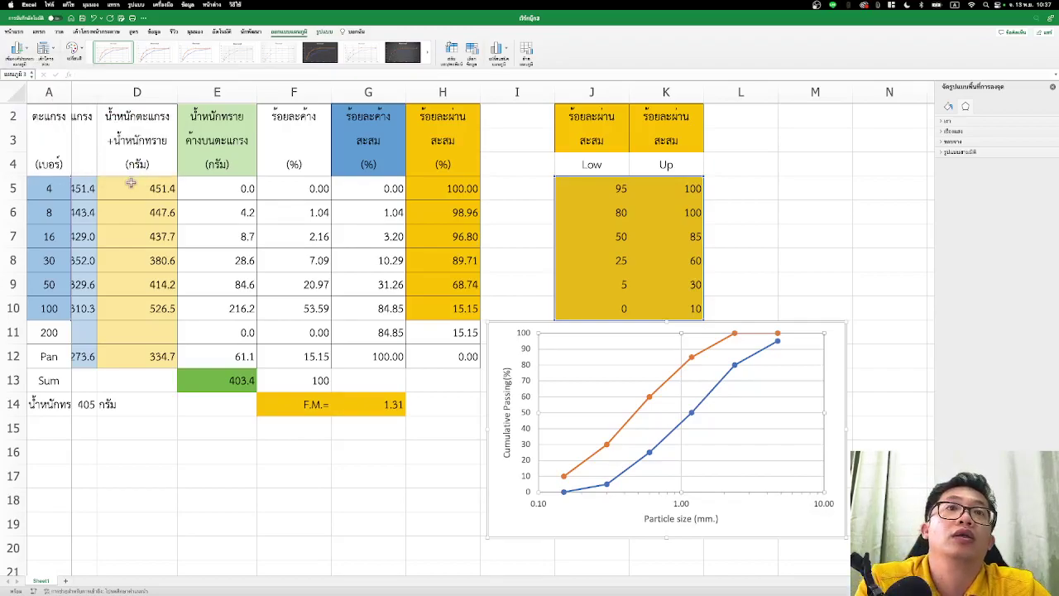
Color the minor gridlines dark grey.
click(607, 398)
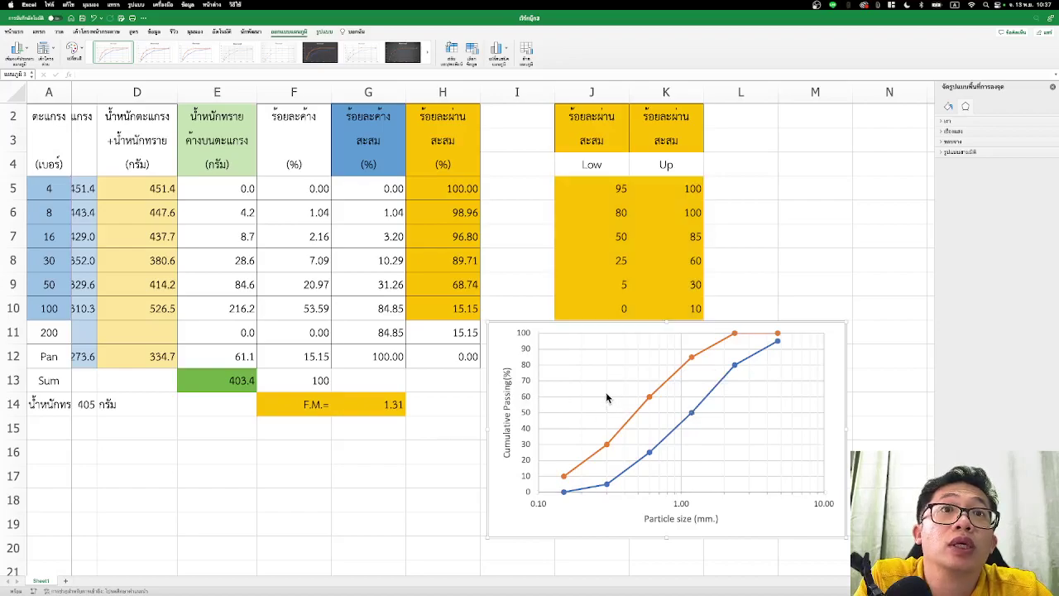
click(951, 106)
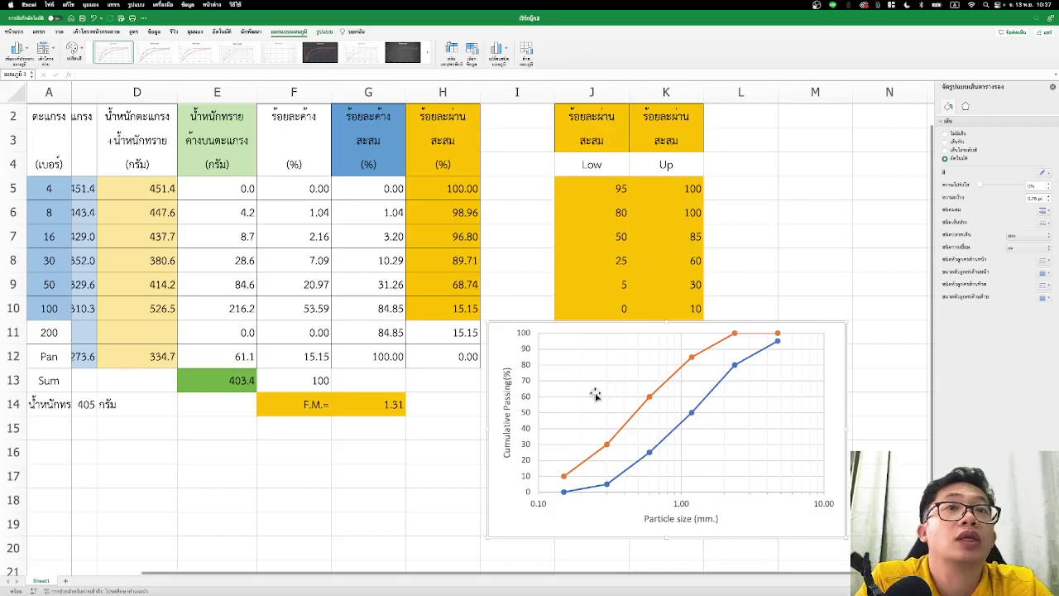
click(1049, 173)
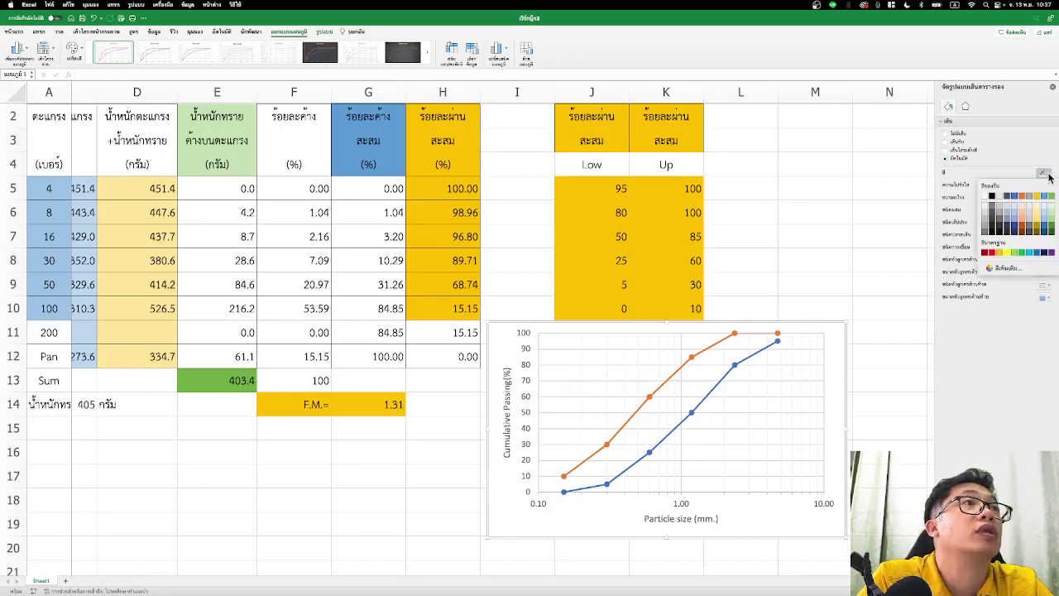
click(984, 221)
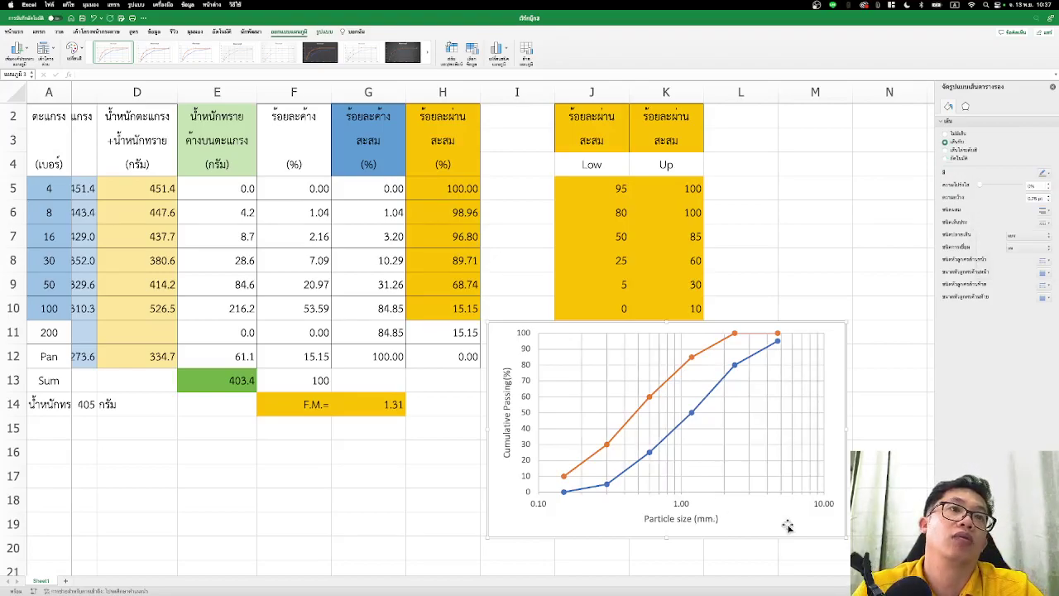
click(754, 385)
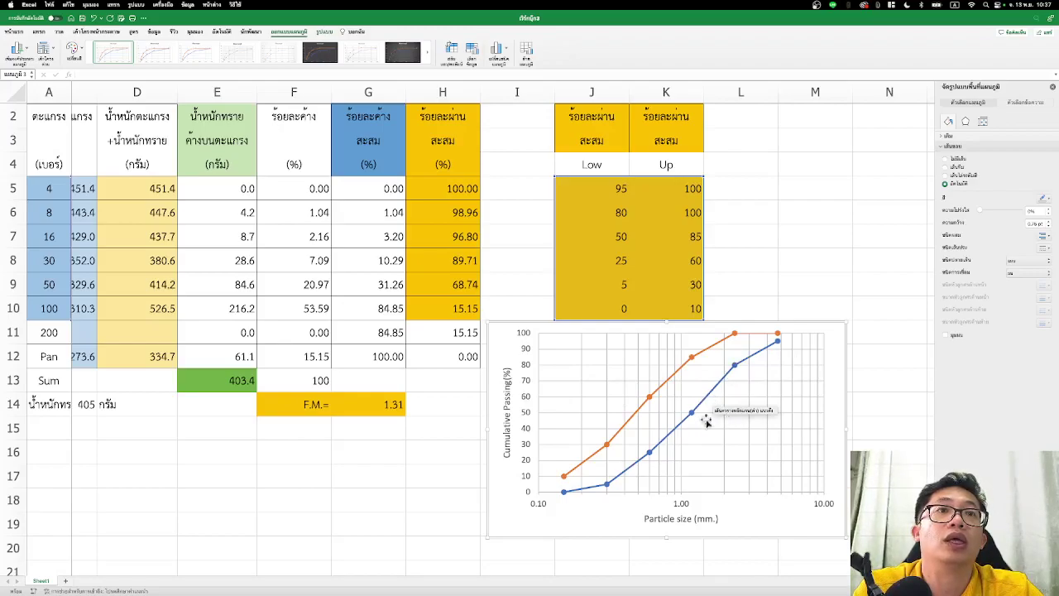
Set the dash type of the orange Up and blue Low lines to dashed.
click(673, 379)
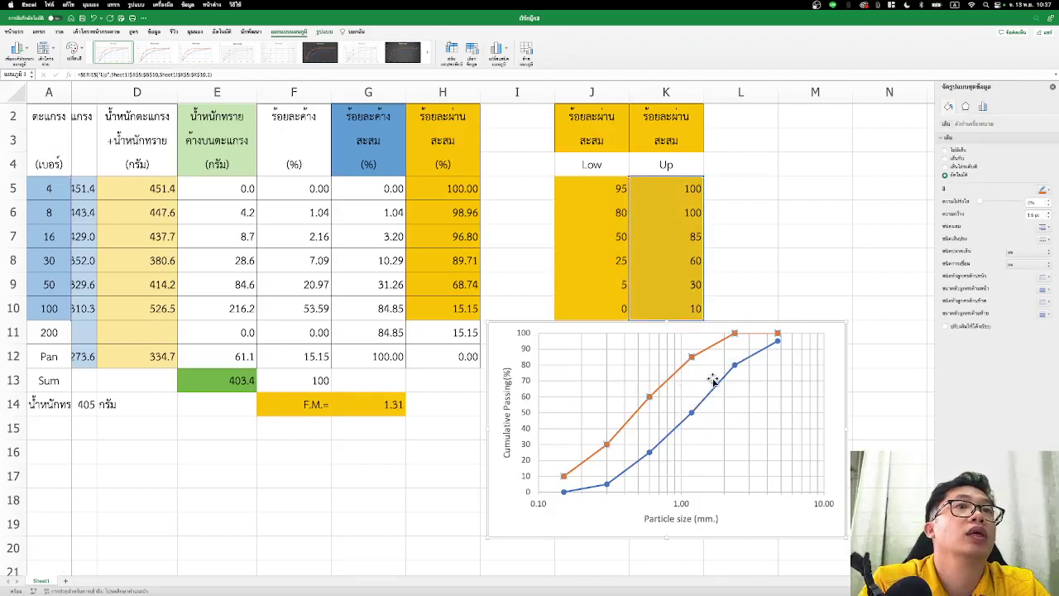
click(1046, 240)
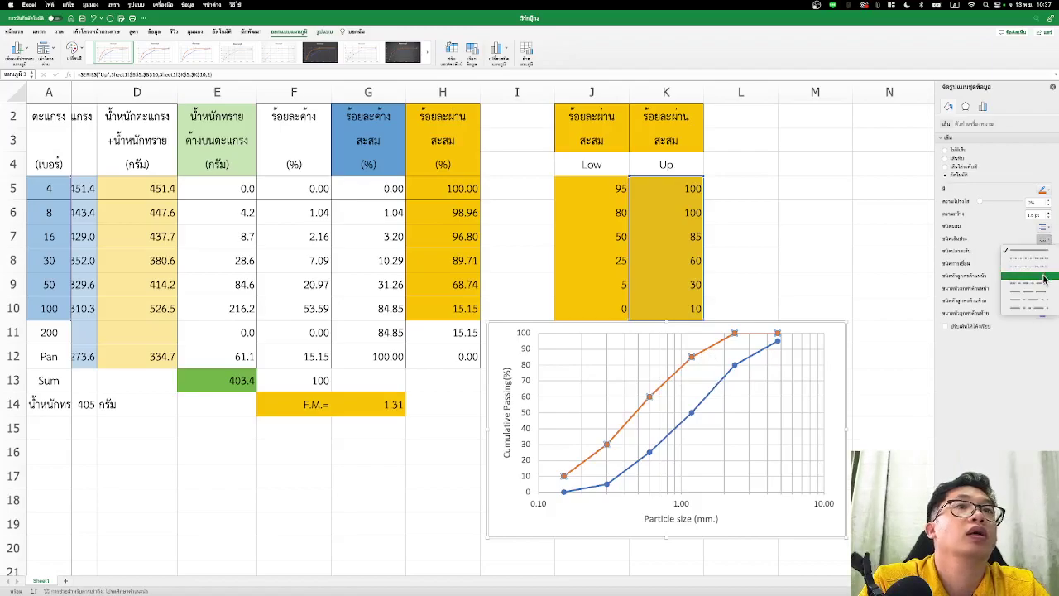
click(1044, 275)
click(716, 394)
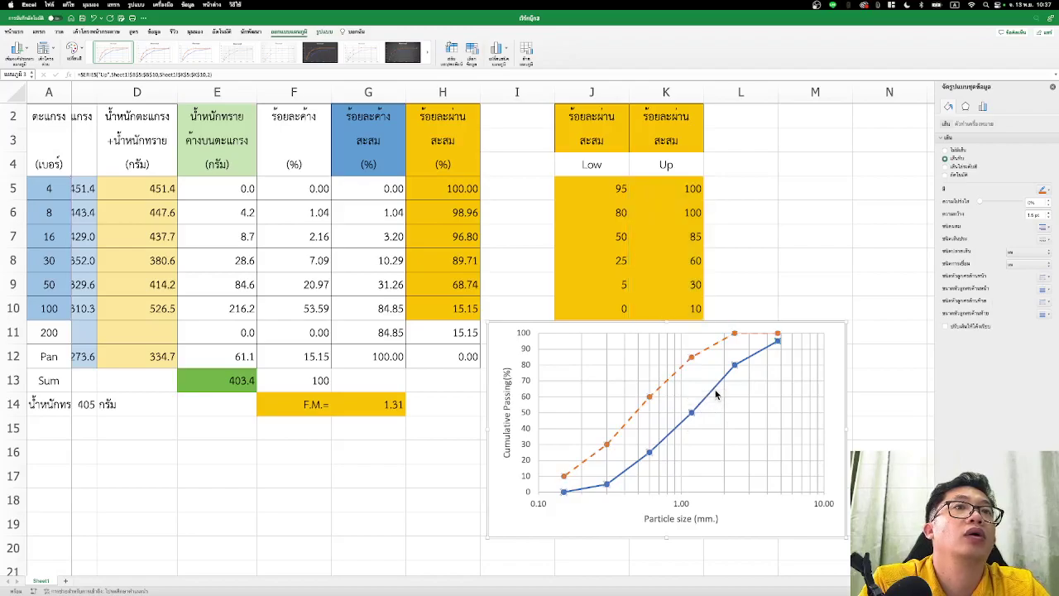
click(1044, 240)
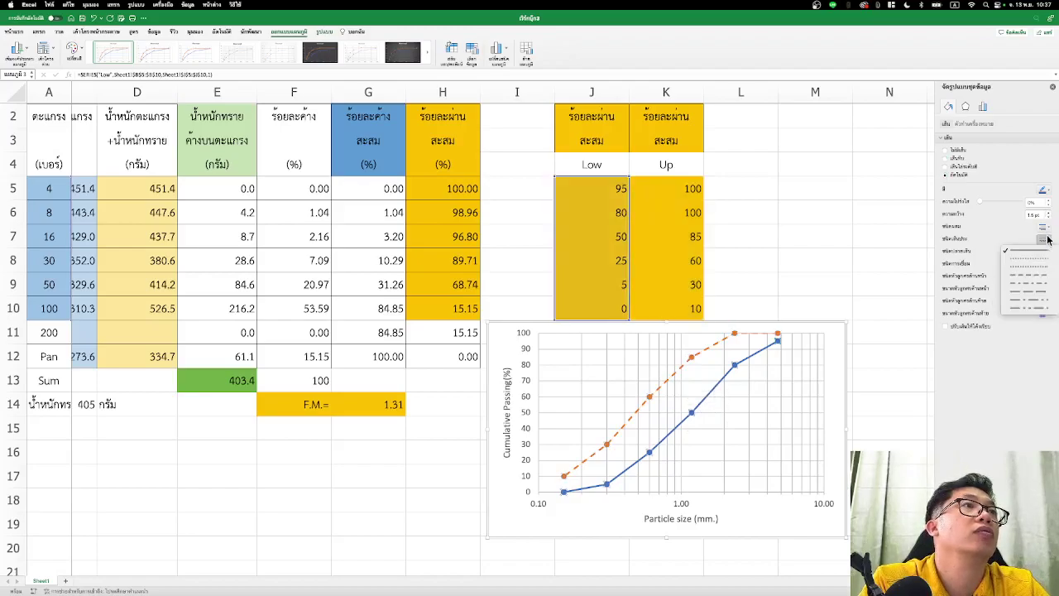
click(1036, 278)
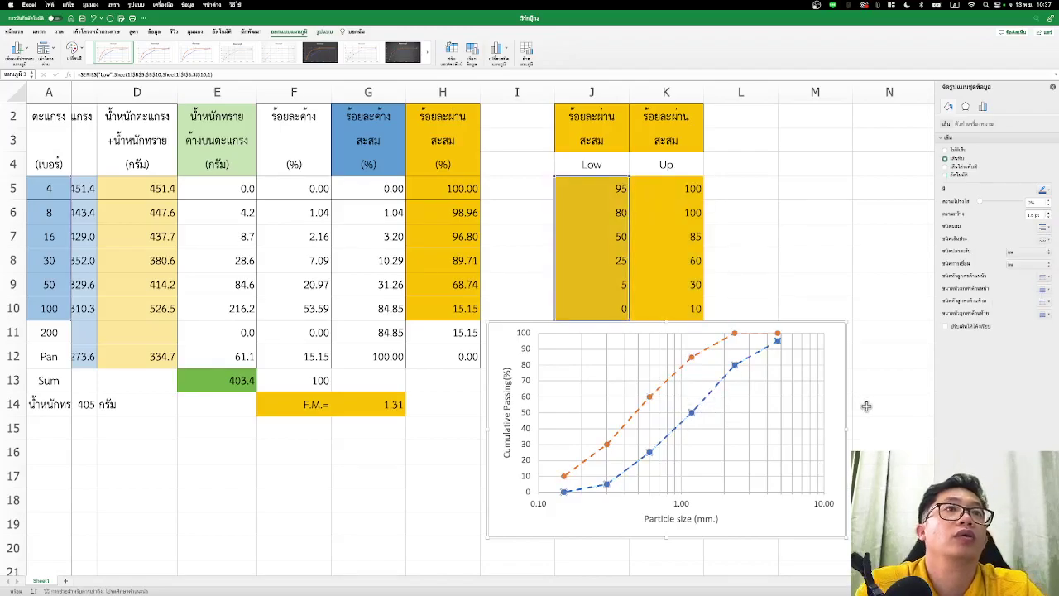
click(776, 520)
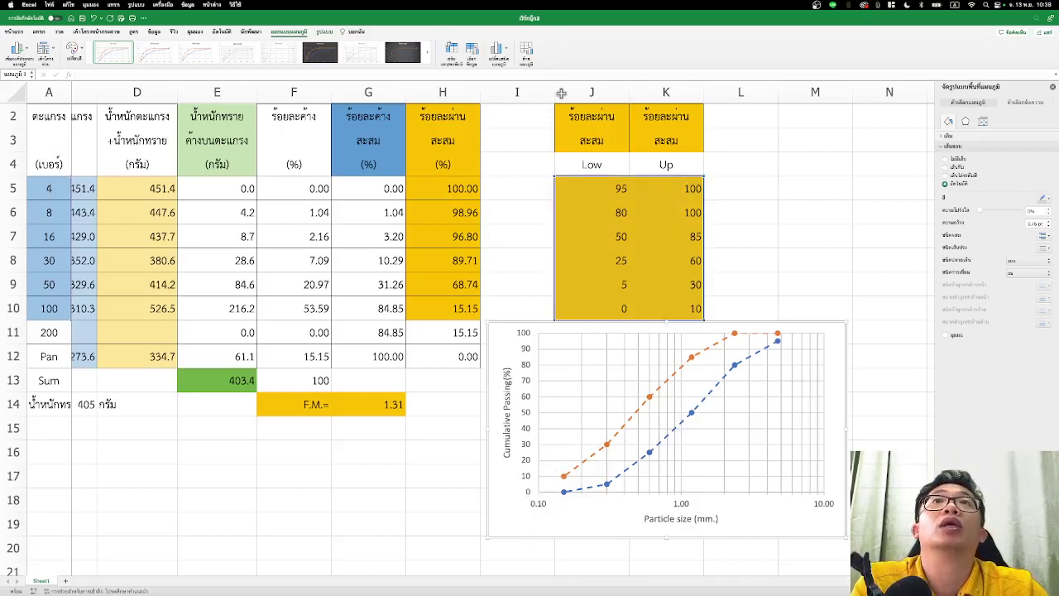
Add a new series in Select Data with X values B5:B10 and Y values H5:H10.
click(474, 52)
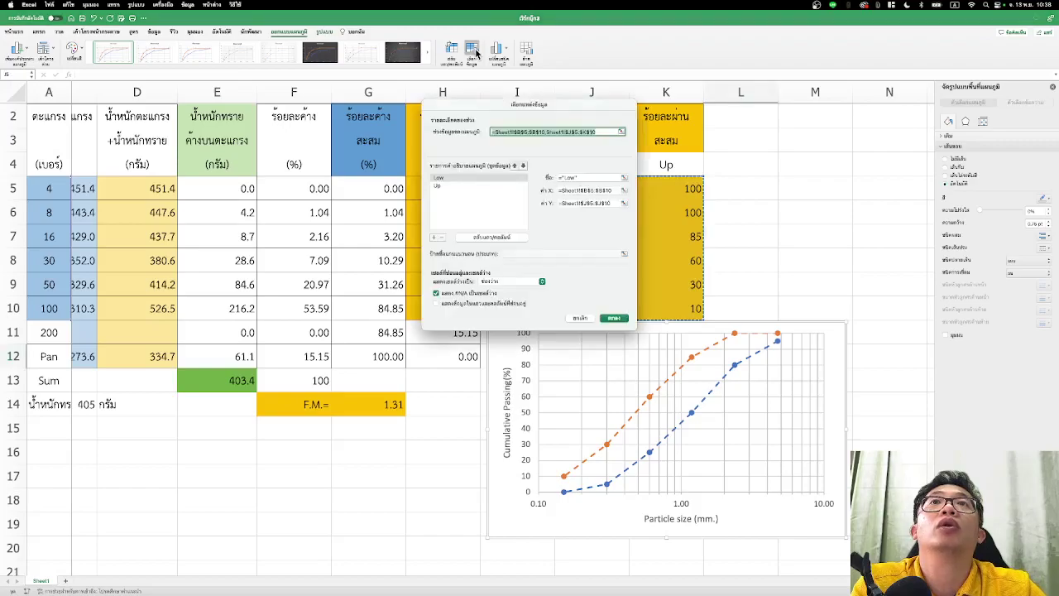
click(433, 237)
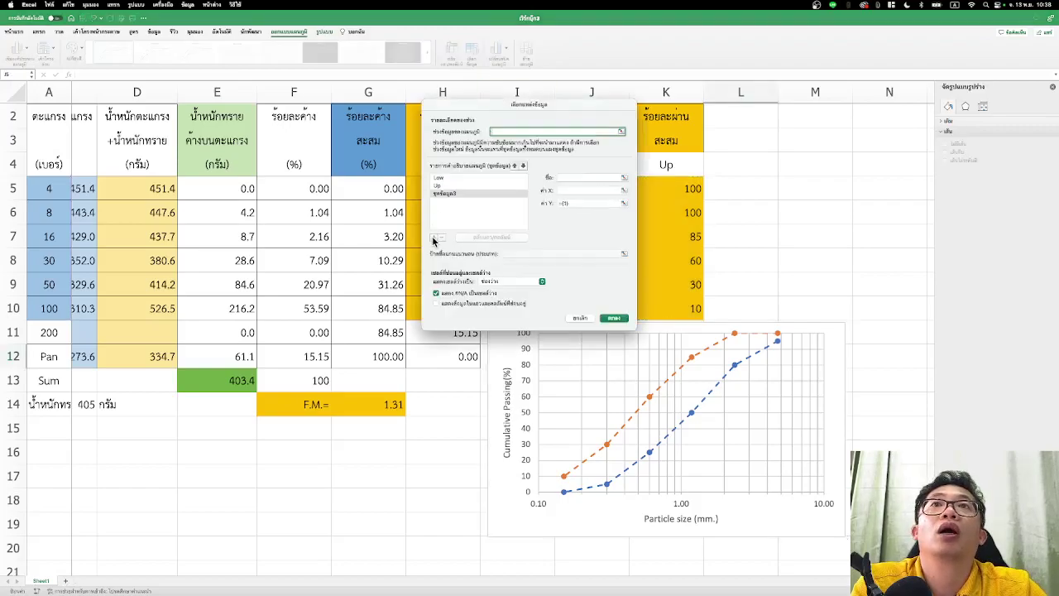
click(624, 191)
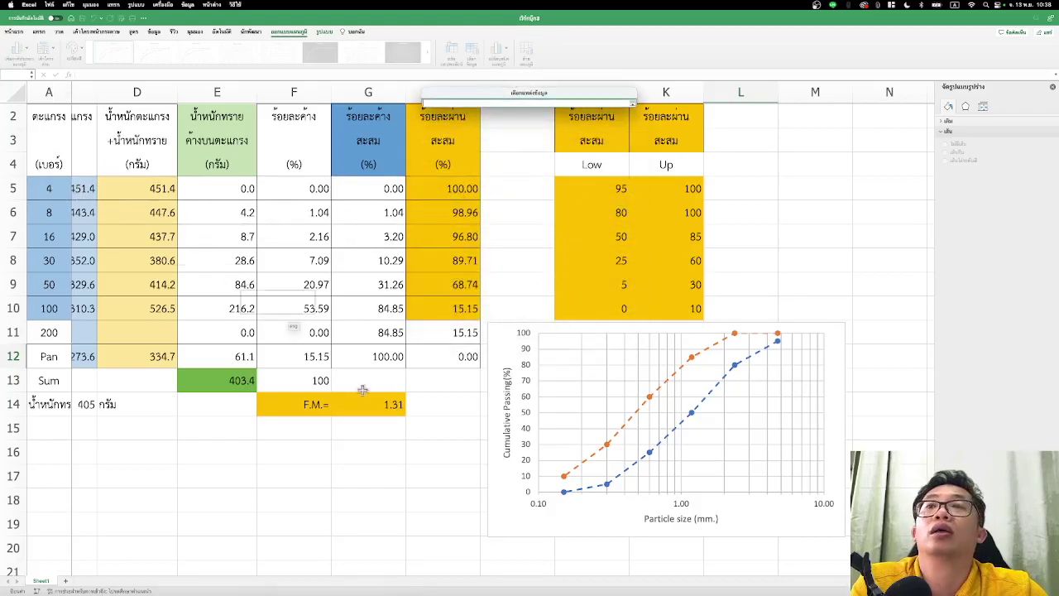
mouse_move(447, 571)
scroll(539, 577, left, 3)
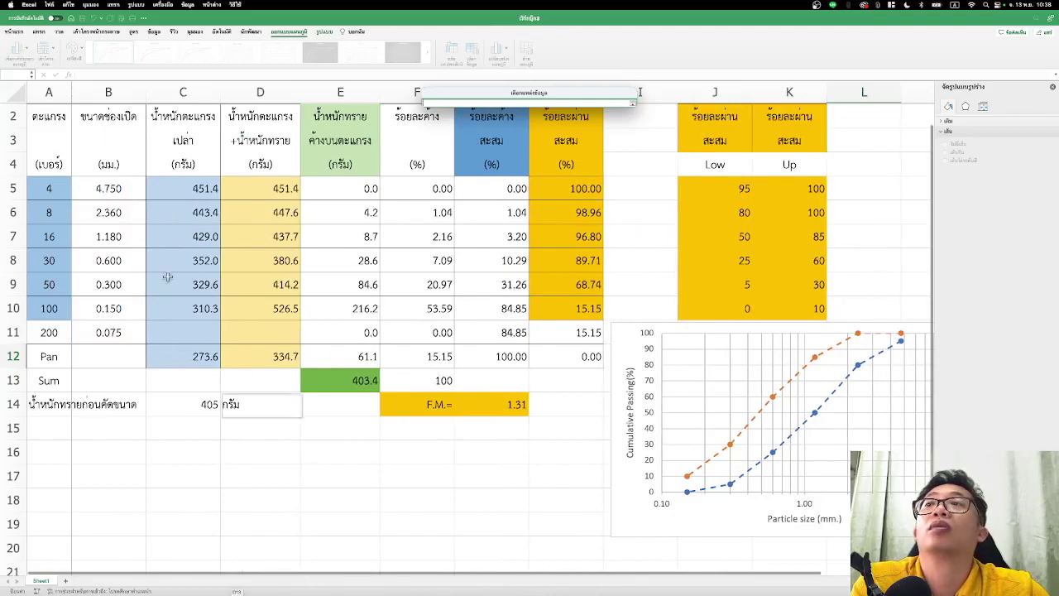
drag(99, 189, 103, 308)
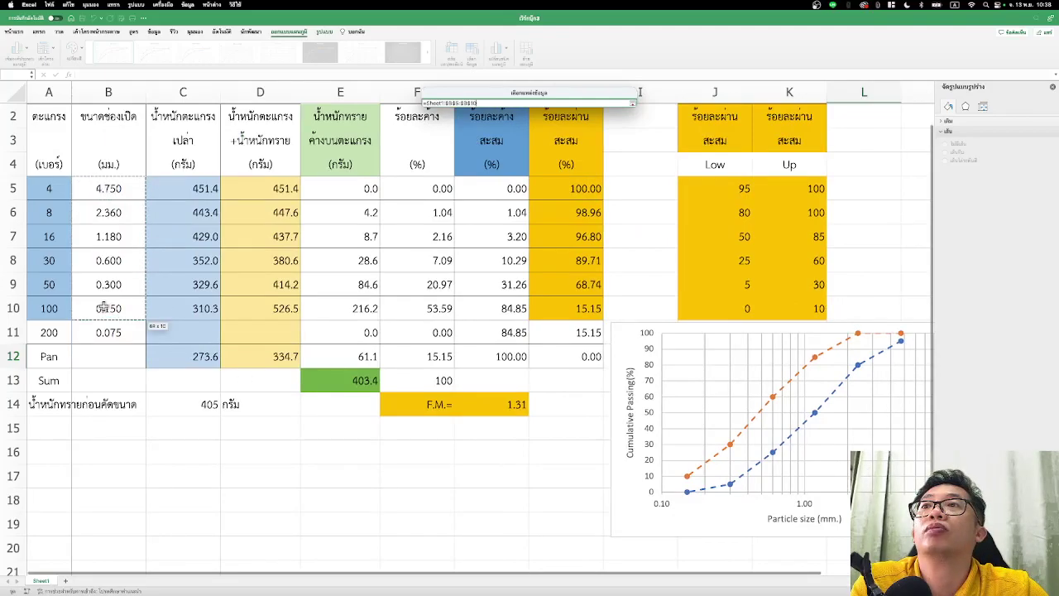
click(631, 102)
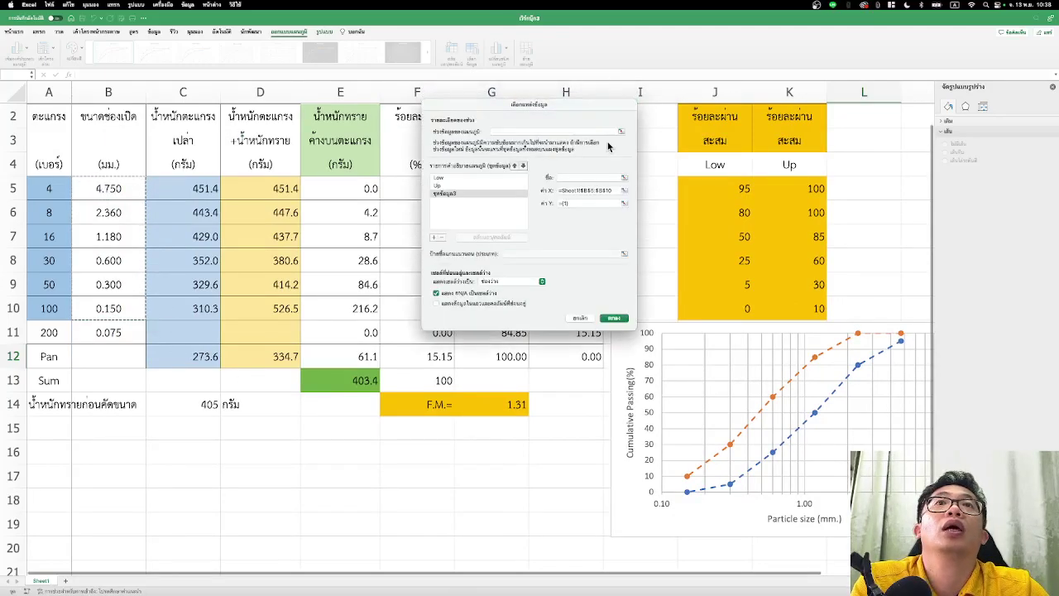
click(623, 204)
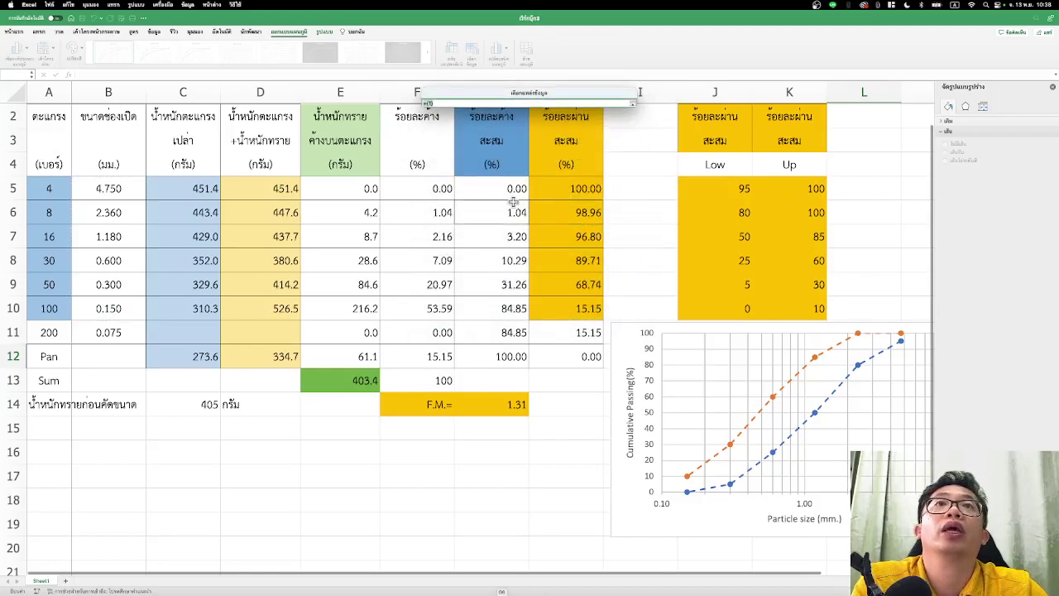
drag(579, 188, 575, 313)
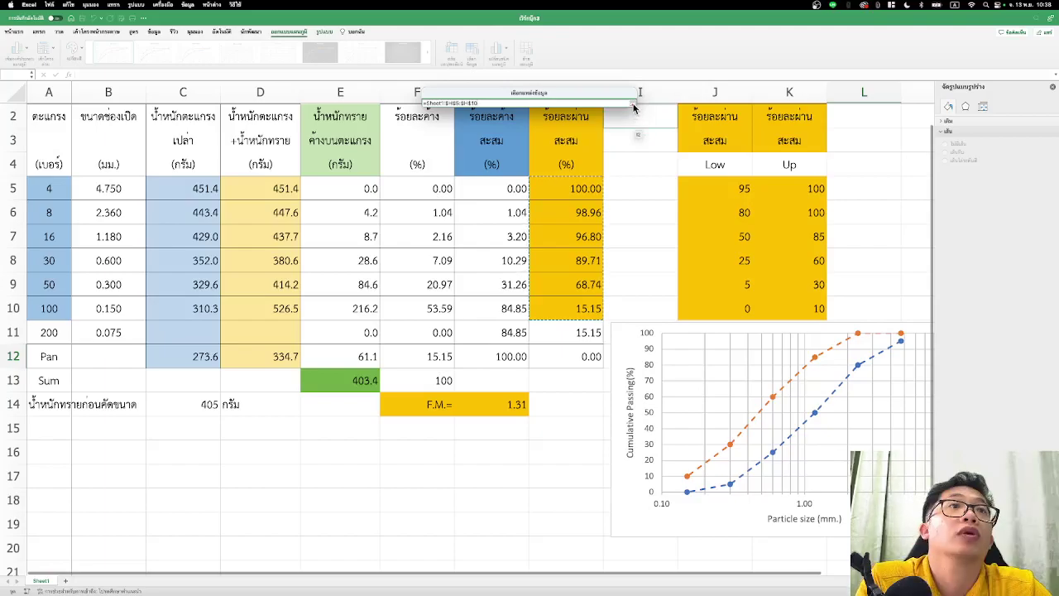
click(633, 105)
click(599, 178)
text(Data1)
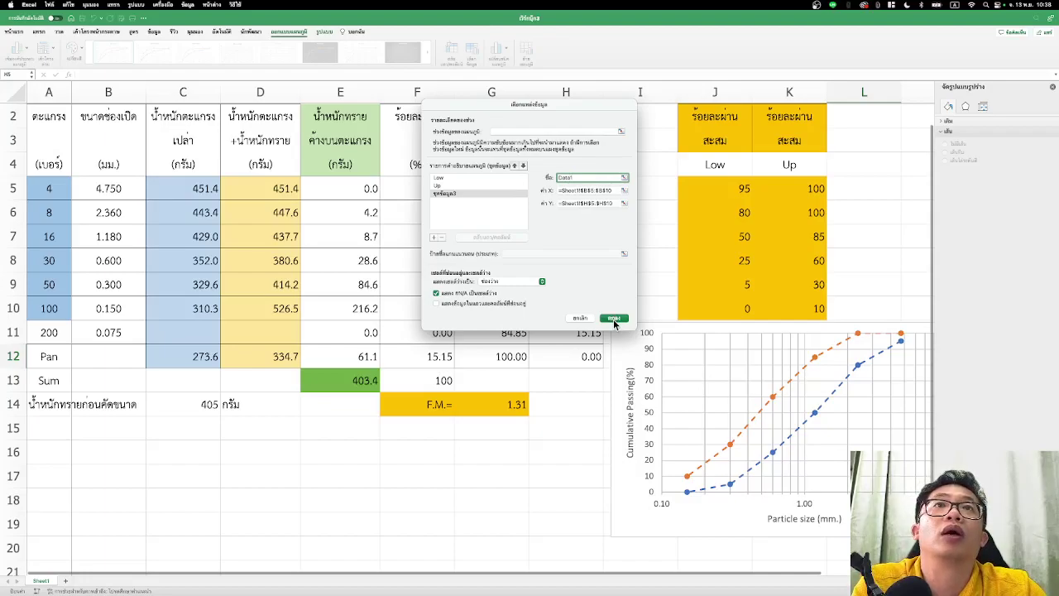
click(613, 319)
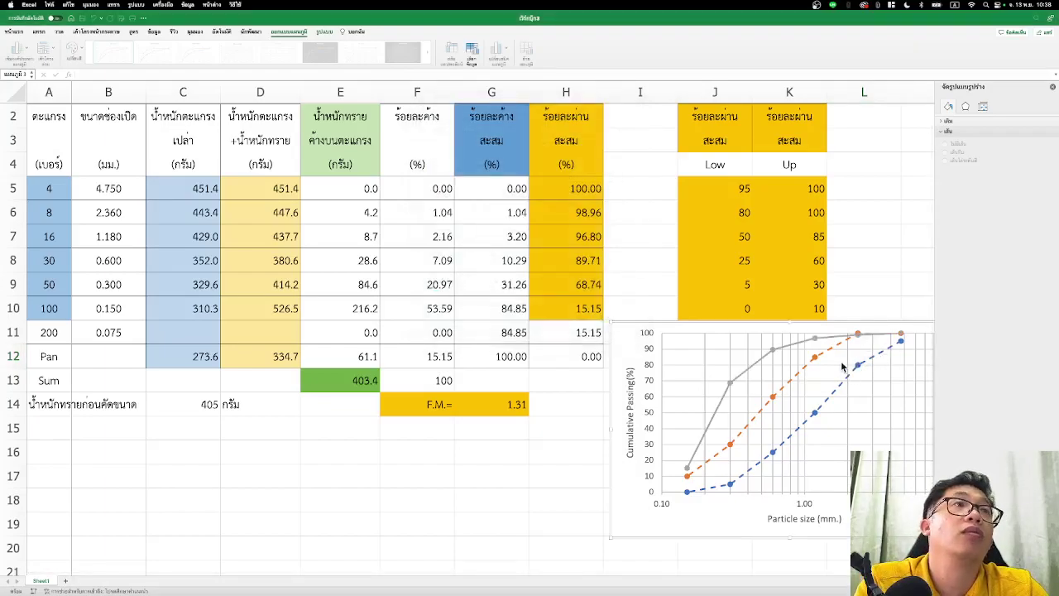
Close the Format Chart Area pane.
click(1052, 87)
scroll(827, 438, right, 2)
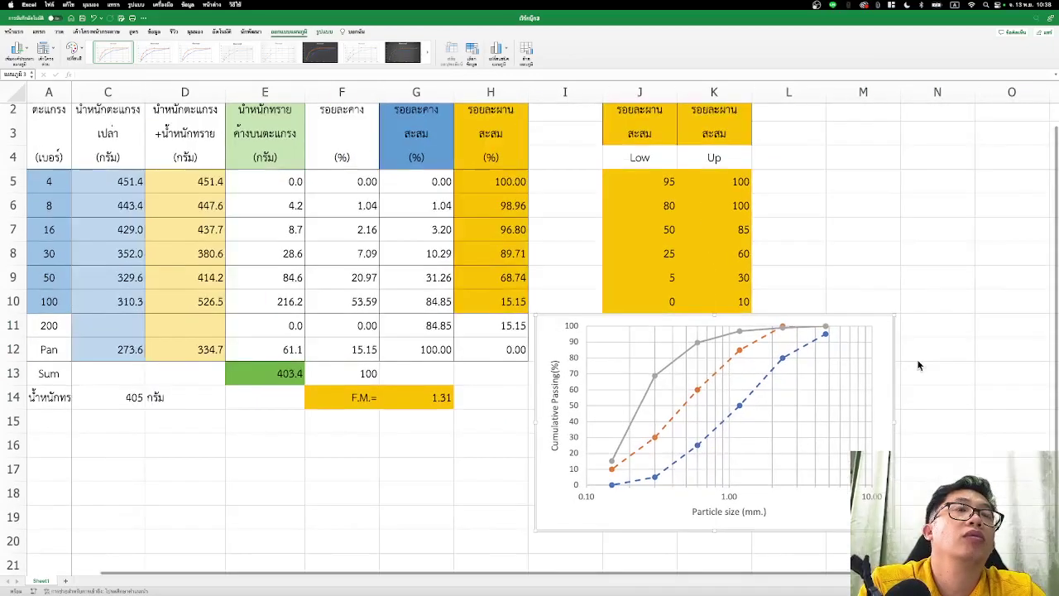
scroll(823, 445, up, 2)
mouse_move(817, 449)
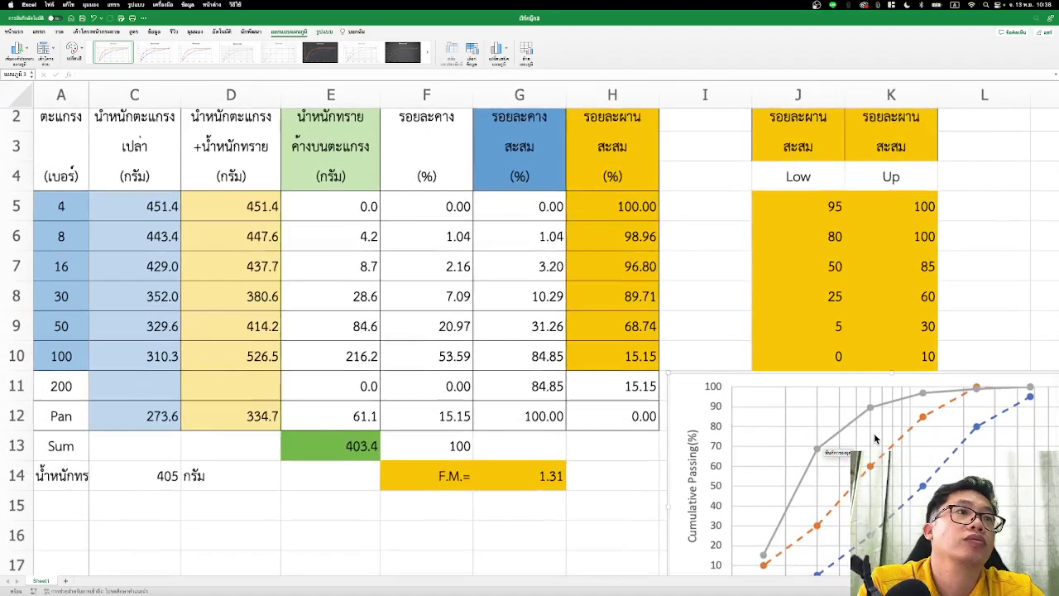
scroll(876, 431, down, 2)
scroll(876, 431, right, 1)
scroll(875, 432, down, 2)
scroll(876, 432, up, 2)
scroll(875, 432, right, 1)
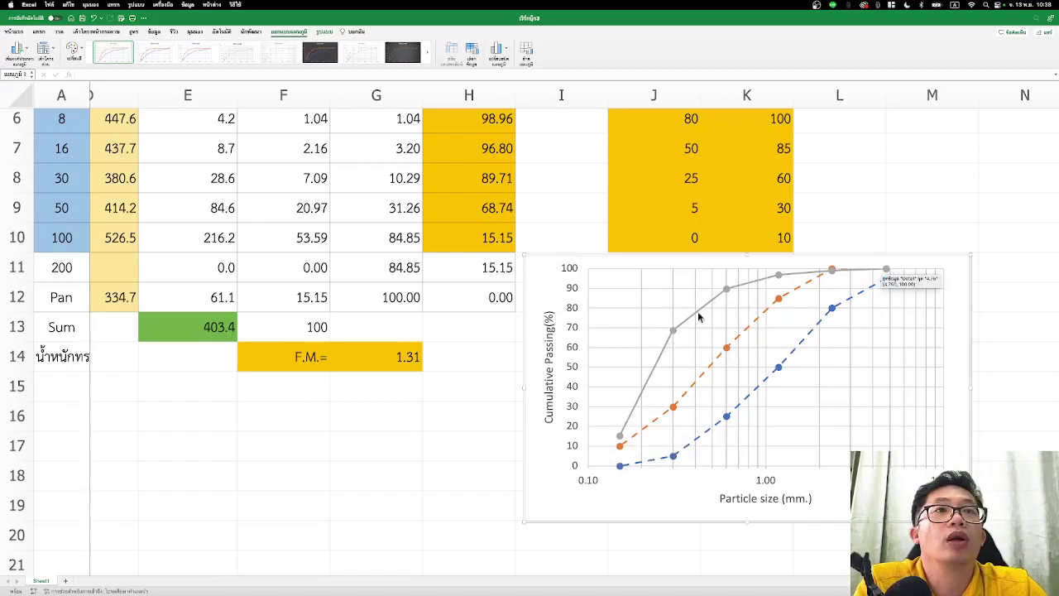
Deselect the chart and scroll through the sheet to check the sand curve against the limits.
click(1009, 210)
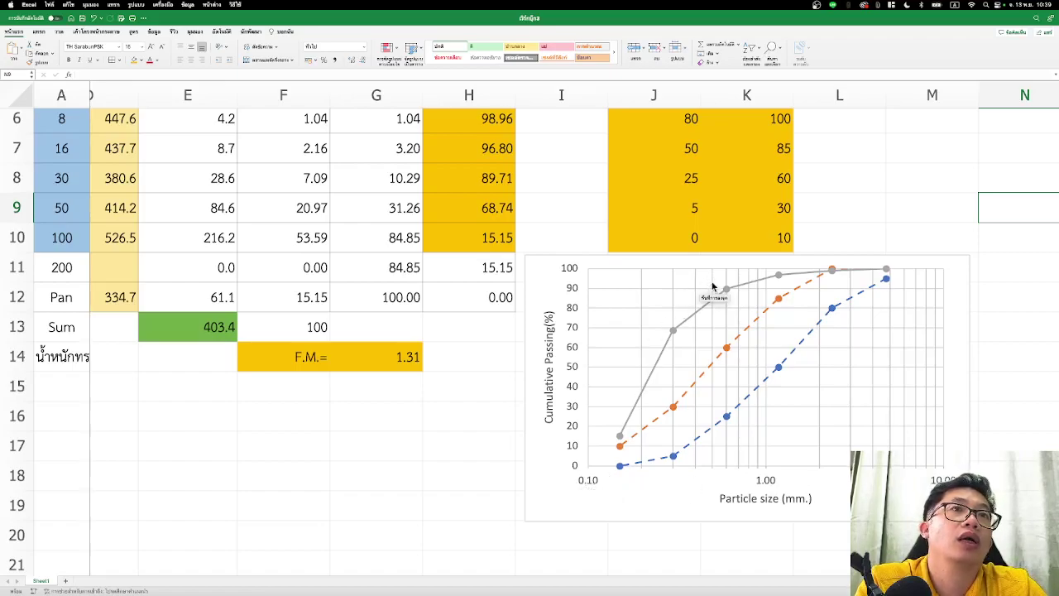
scroll(733, 295, up, 5)
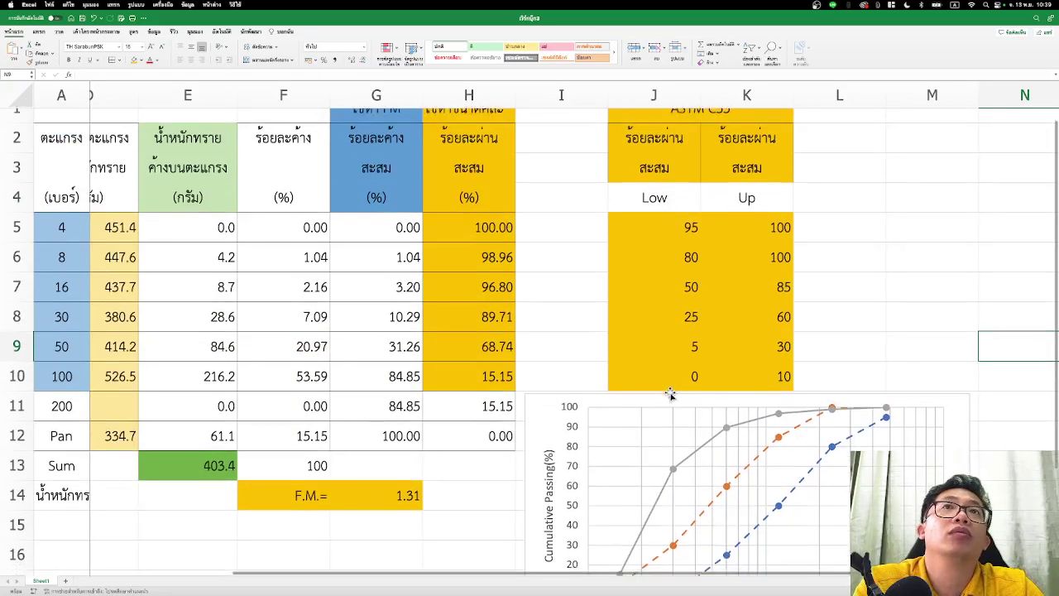
scroll(669, 390, down, 1)
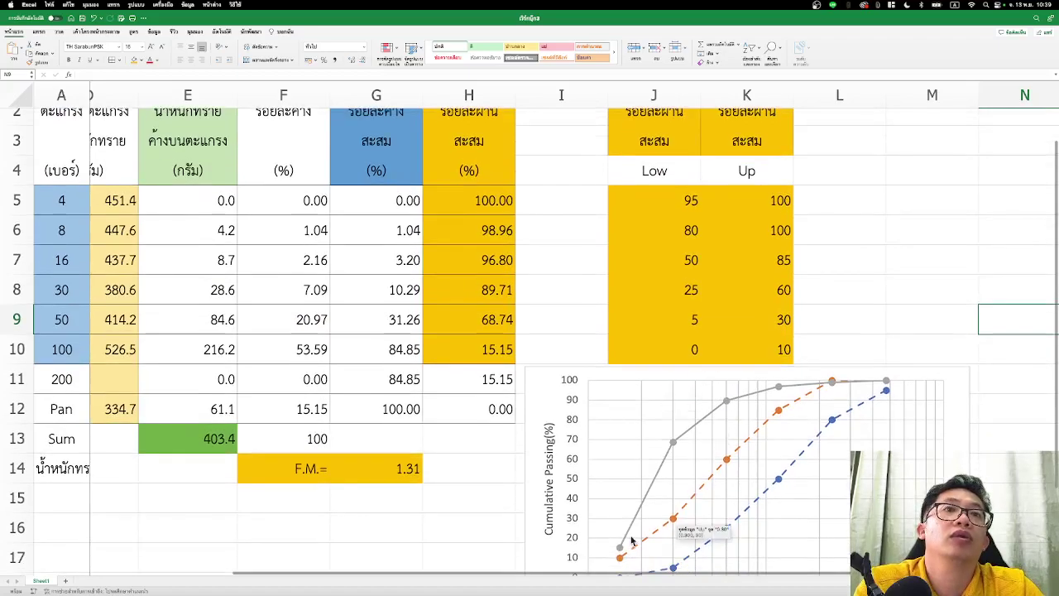
scroll(655, 439, down, 1)
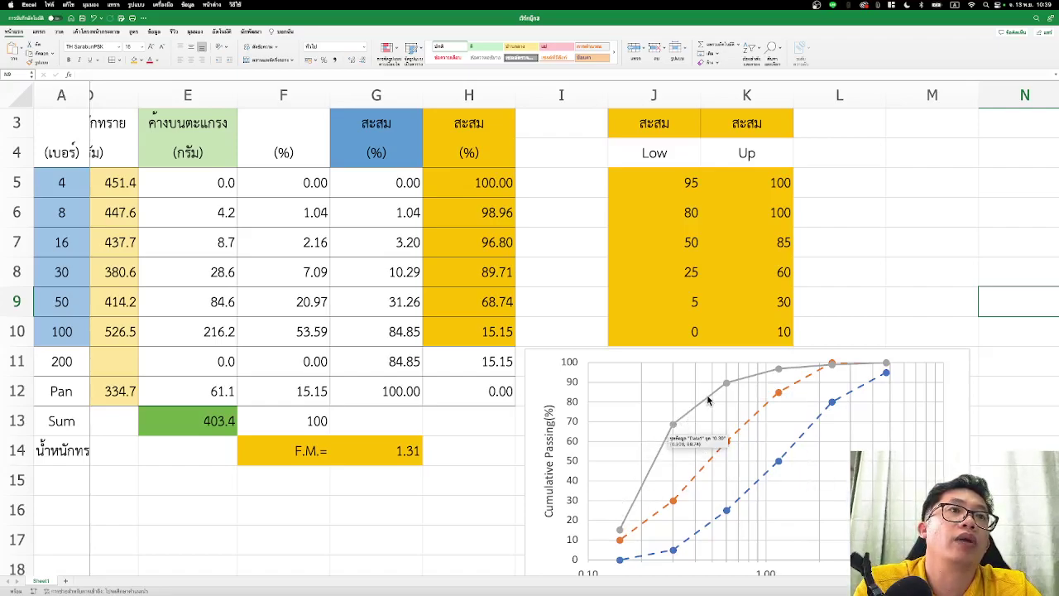
mouse_move(726, 400)
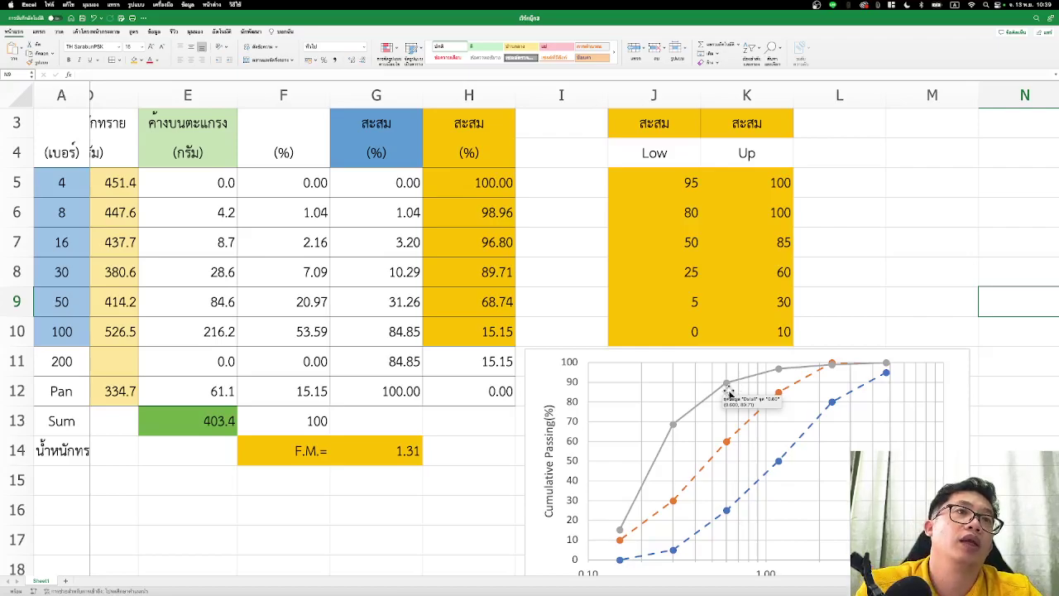
scroll(729, 392, down, 1)
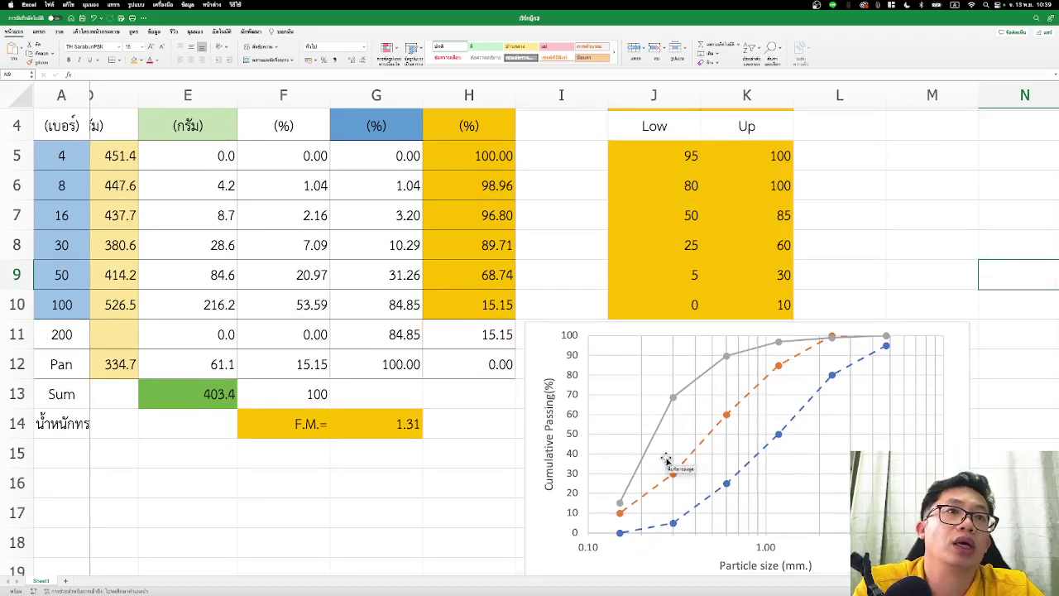
scroll(667, 459, down, 1)
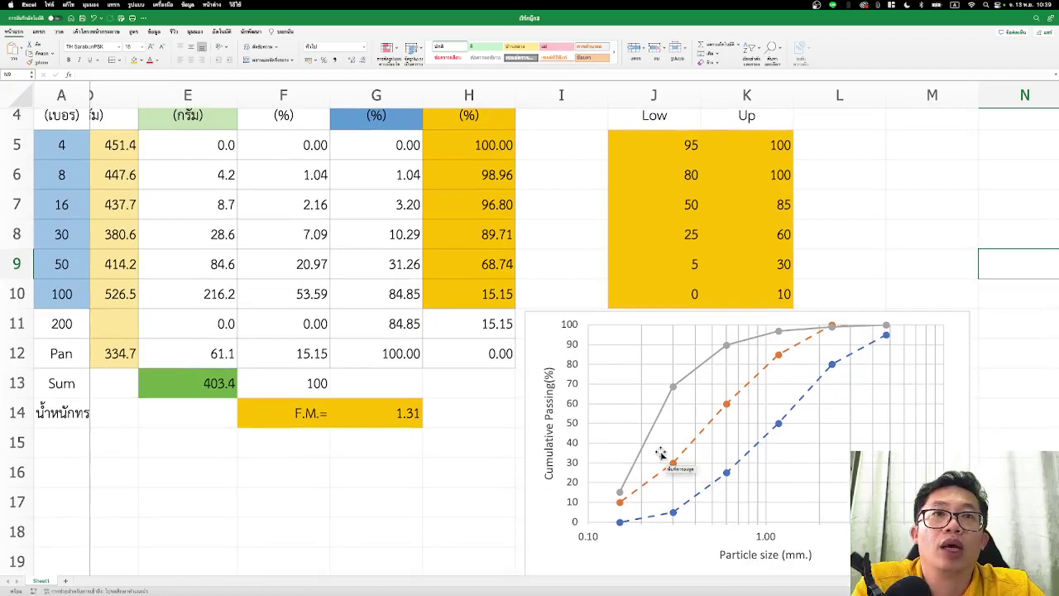
mouse_move(832, 375)
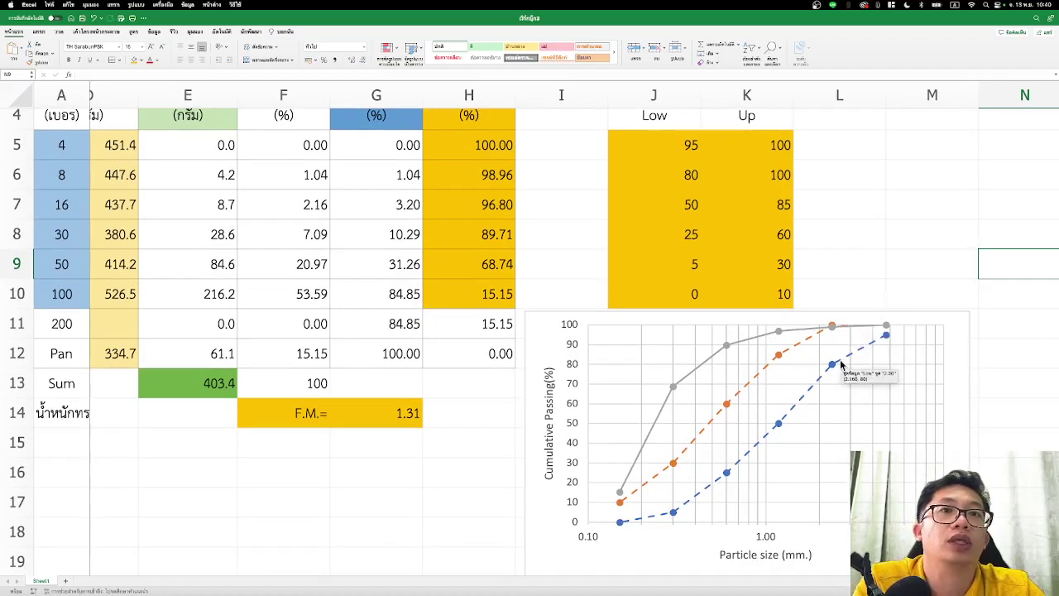
scroll(769, 374, down, 1)
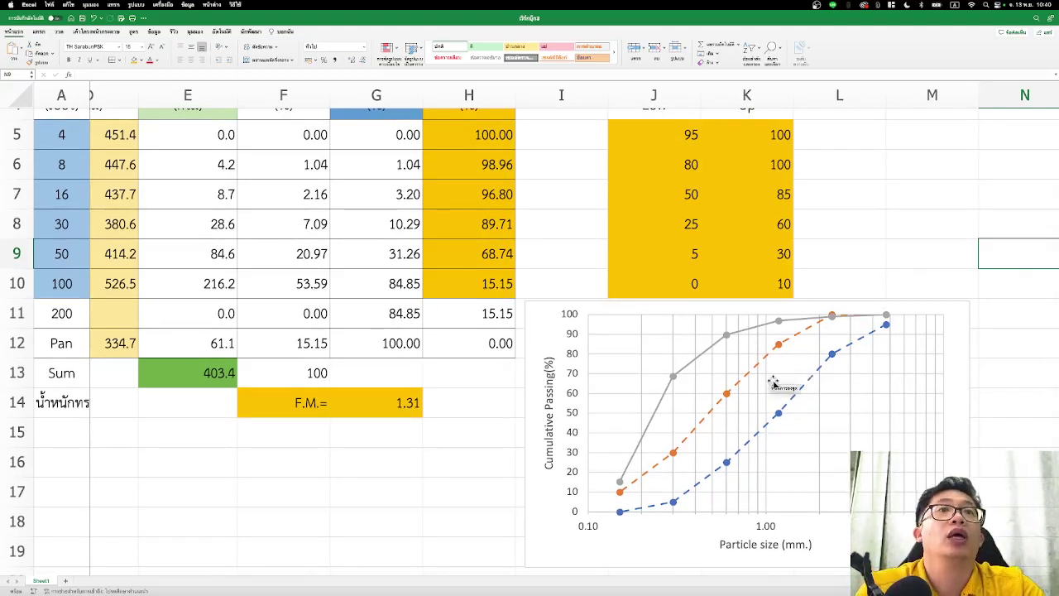
Add a legend on the right of the gradation chart and close the formatting pane.
click(13, 34)
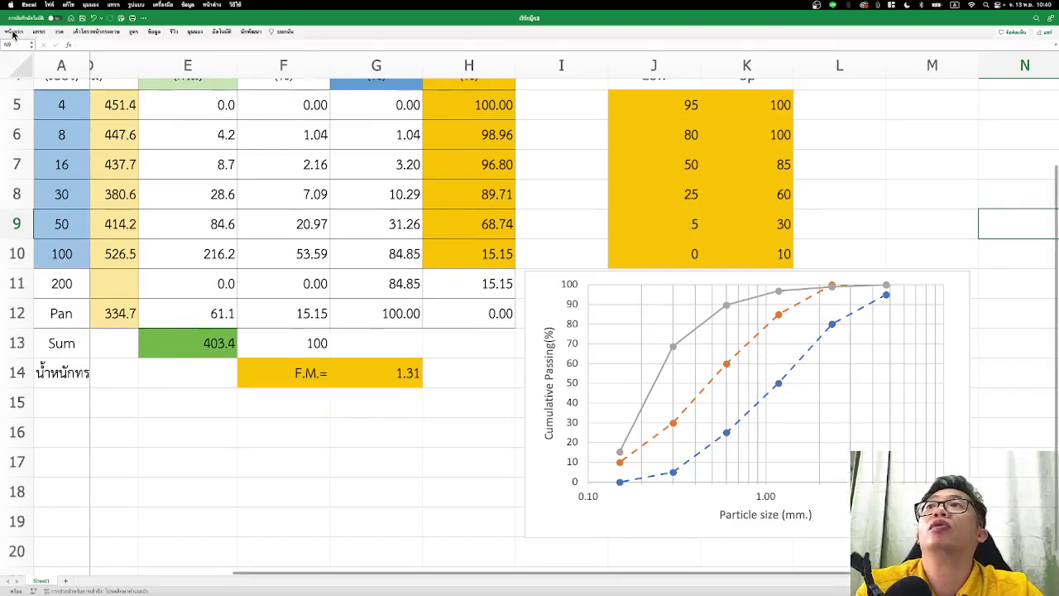
click(536, 300)
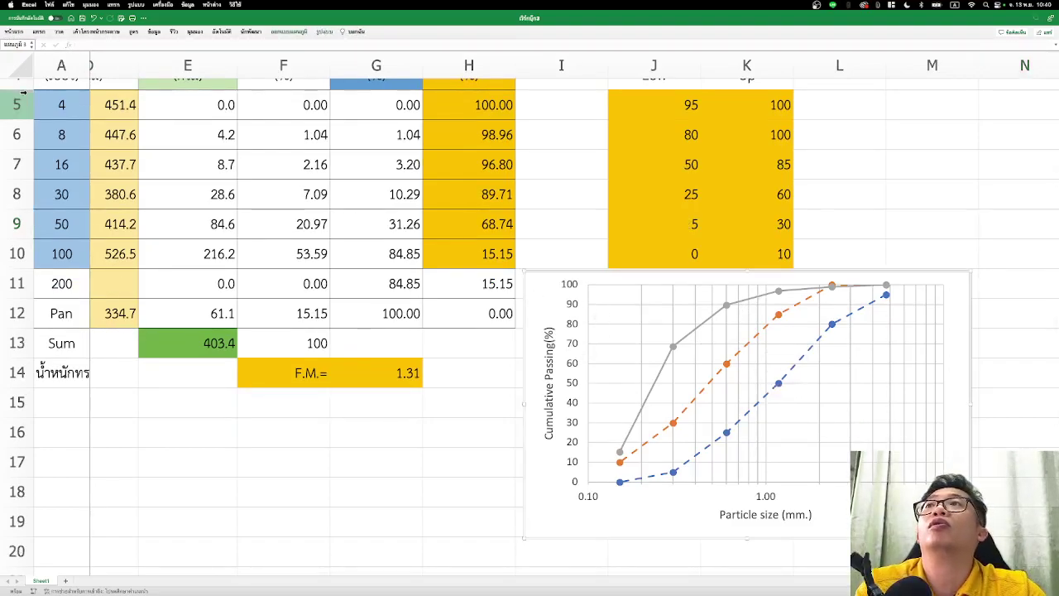
double_click(592, 326)
click(16, 33)
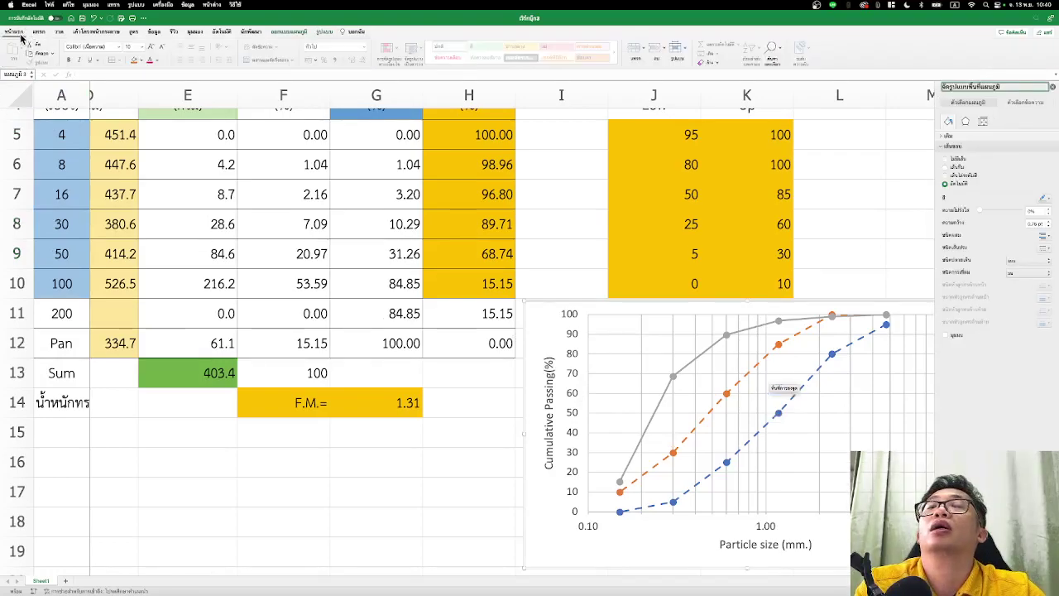
click(554, 327)
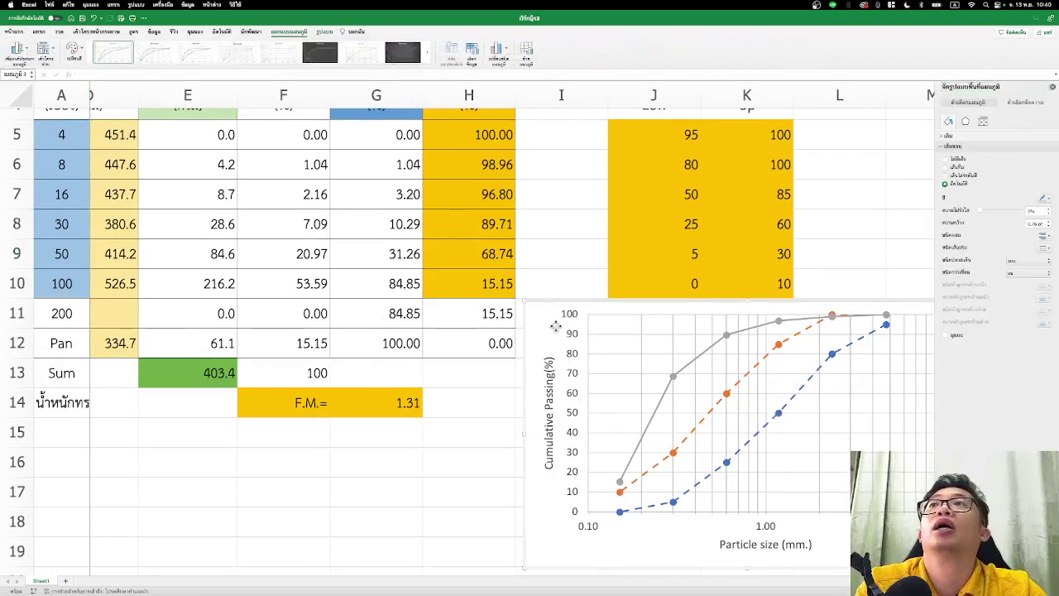
click(20, 49)
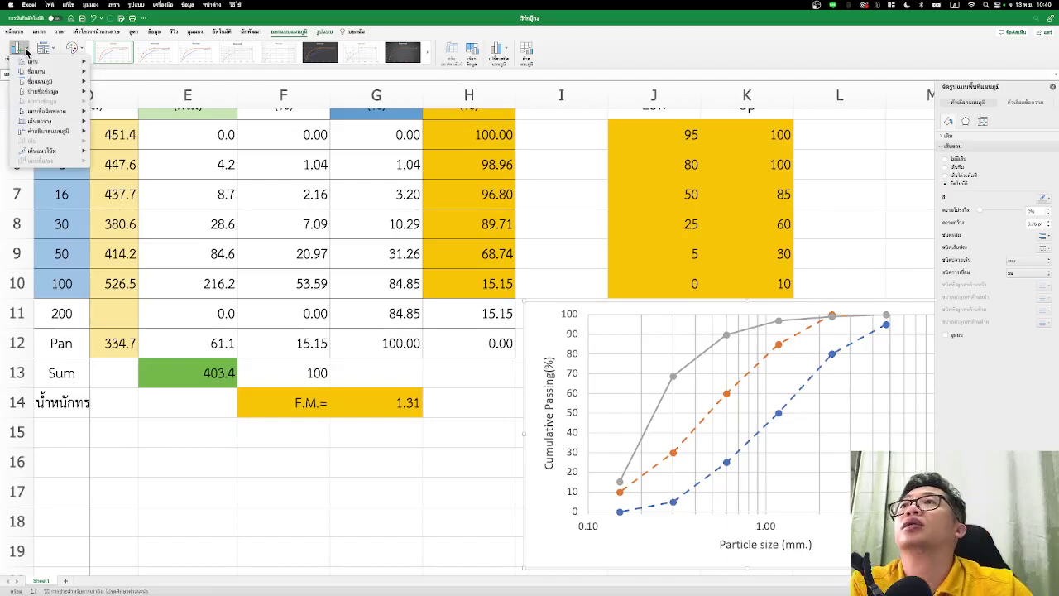
mouse_move(48, 131)
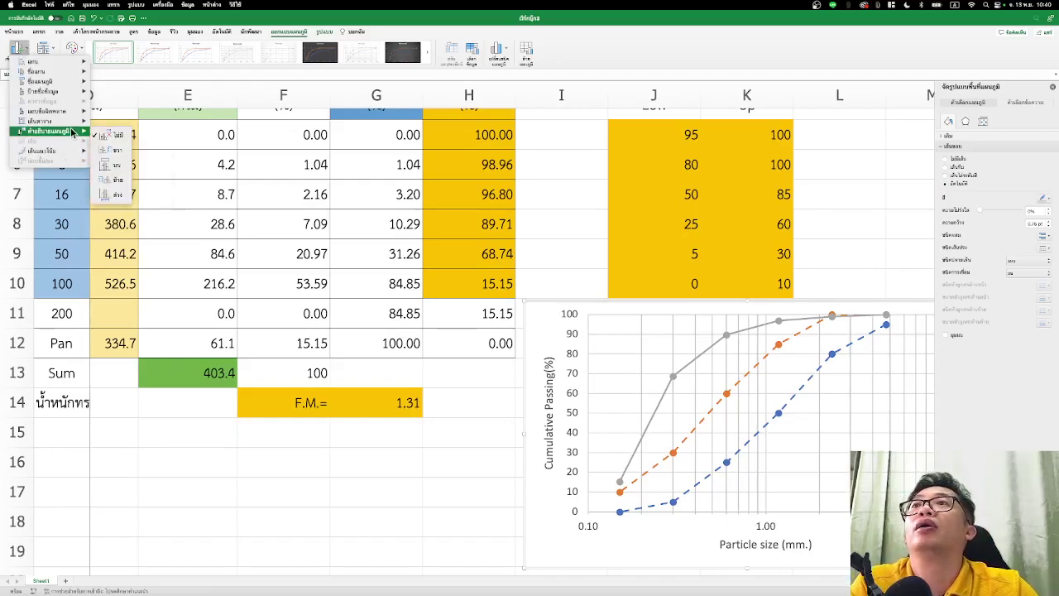
click(116, 150)
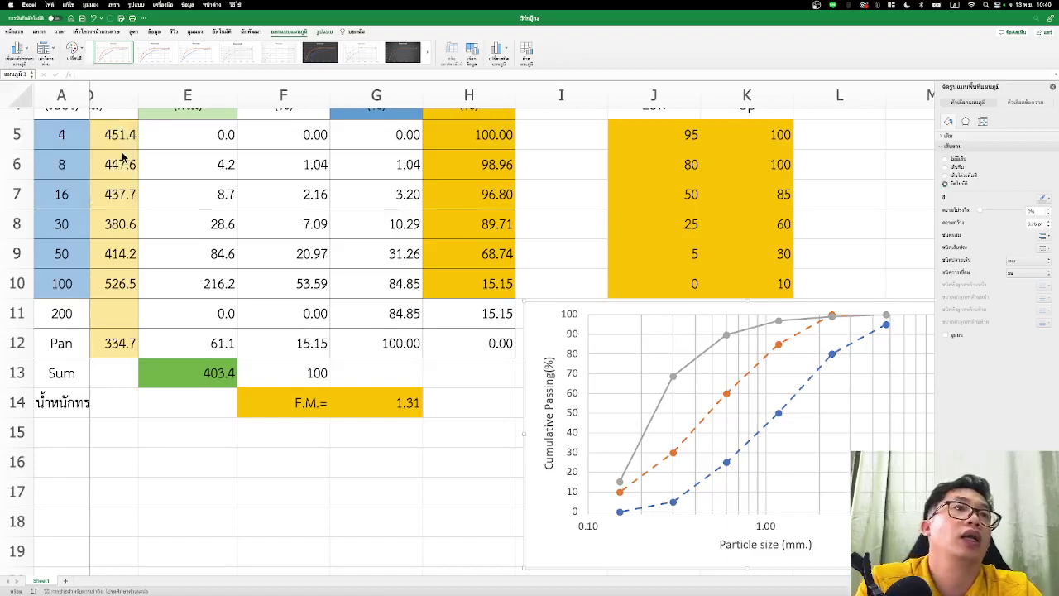
click(1052, 86)
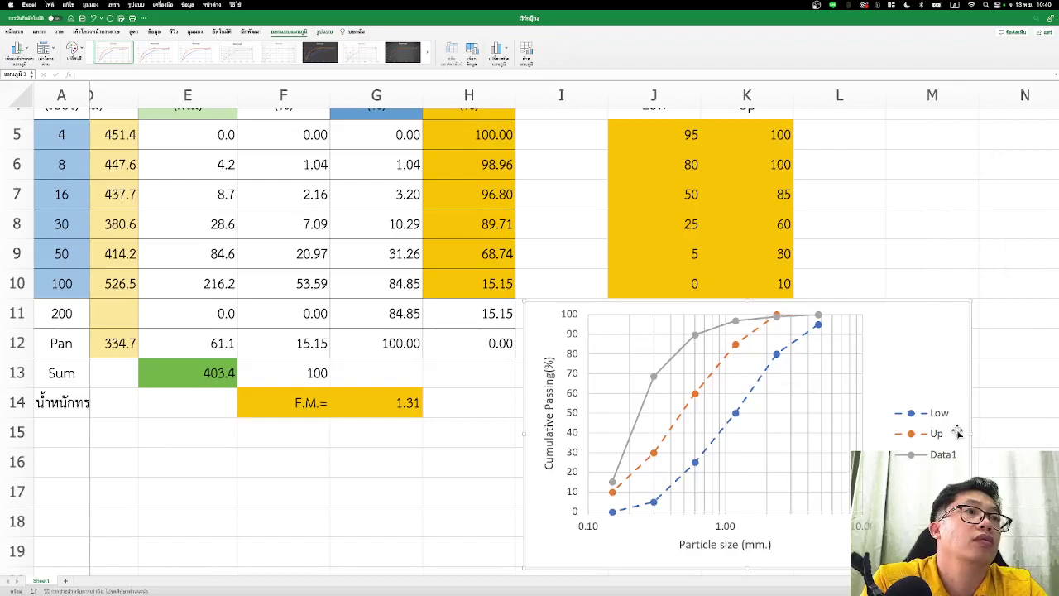
Widen the plot area to the right and move the legend inside its lower right corner.
click(846, 404)
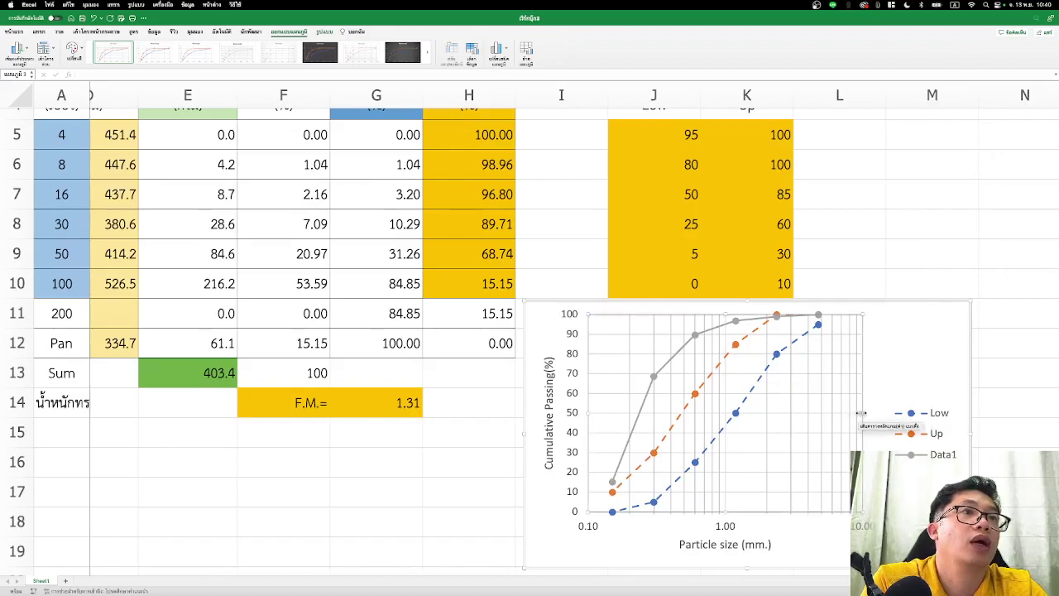
drag(863, 411, 938, 416)
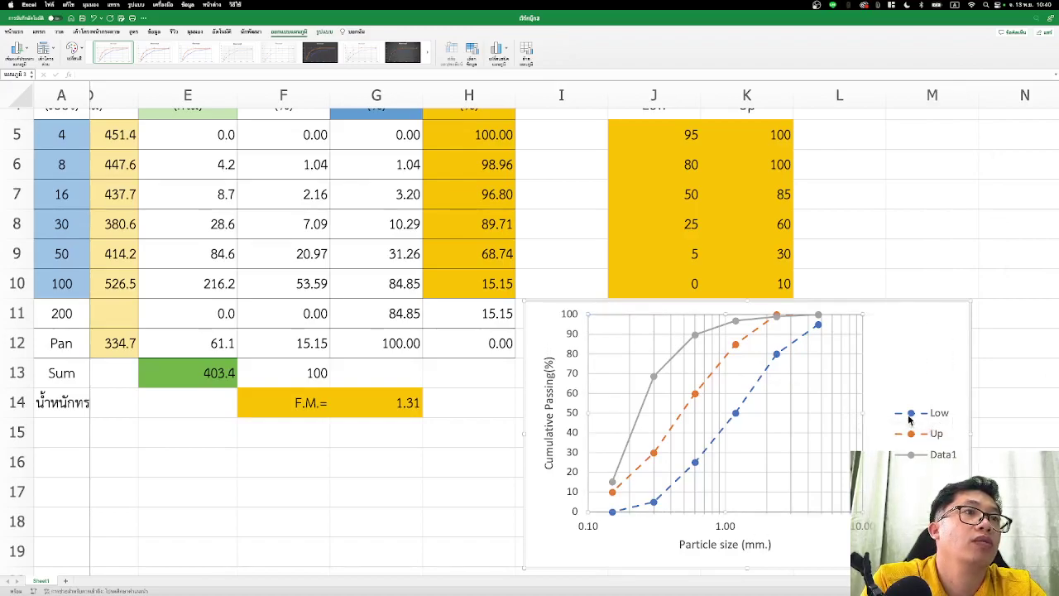
click(930, 412)
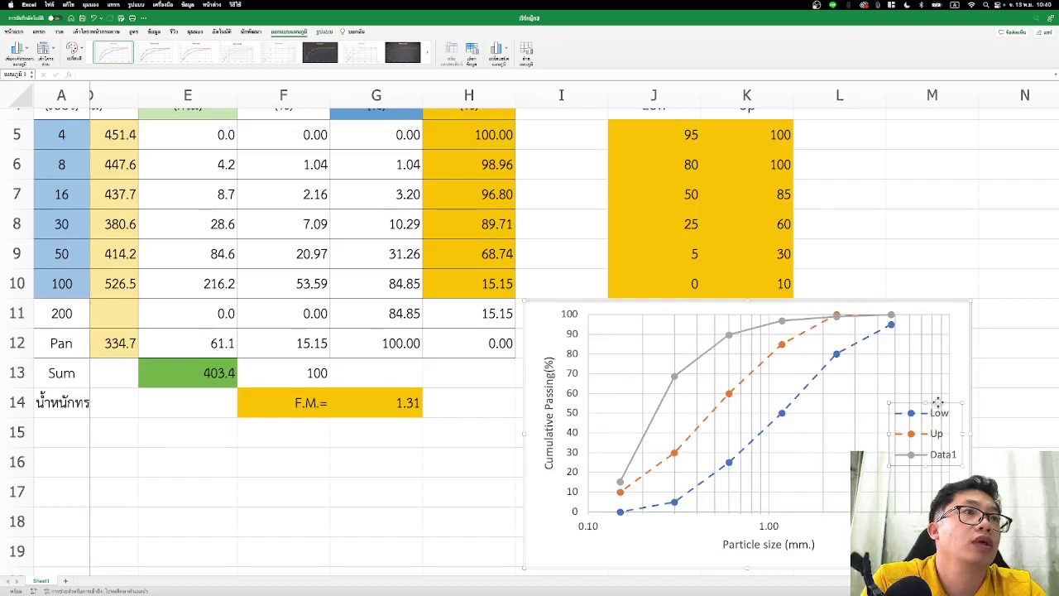
drag(908, 419, 837, 433)
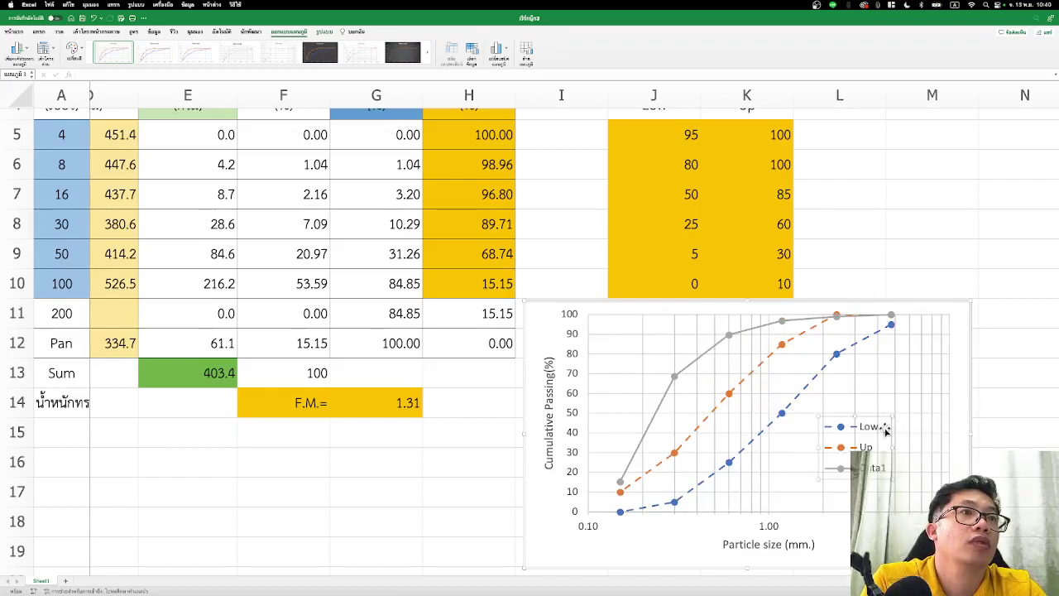
mouse_move(898, 406)
mouse_down()
mouse_move(915, 397)
mouse_move(922, 430)
mouse_up()
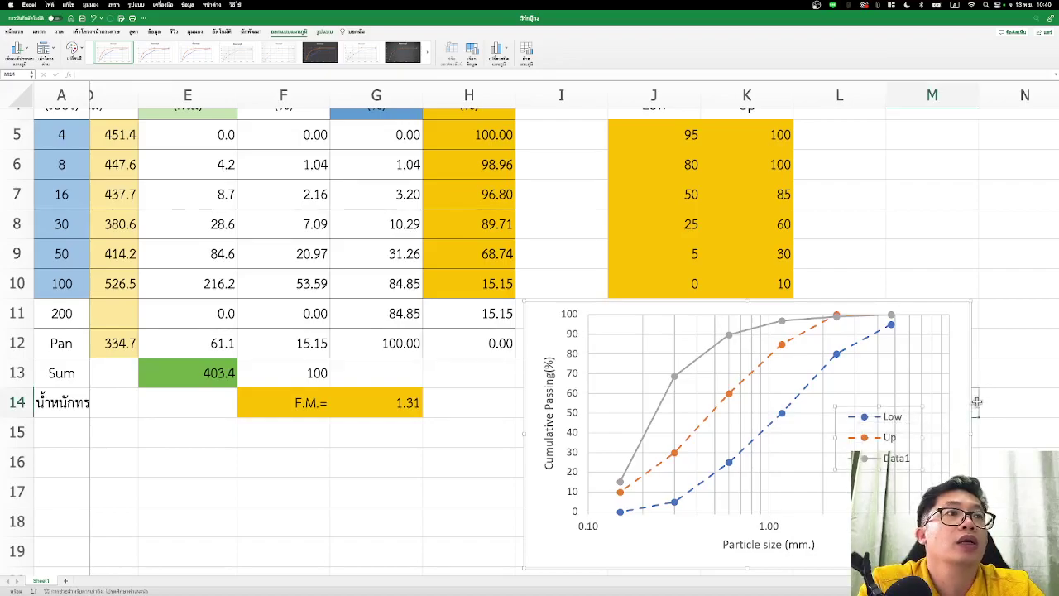
click(662, 549)
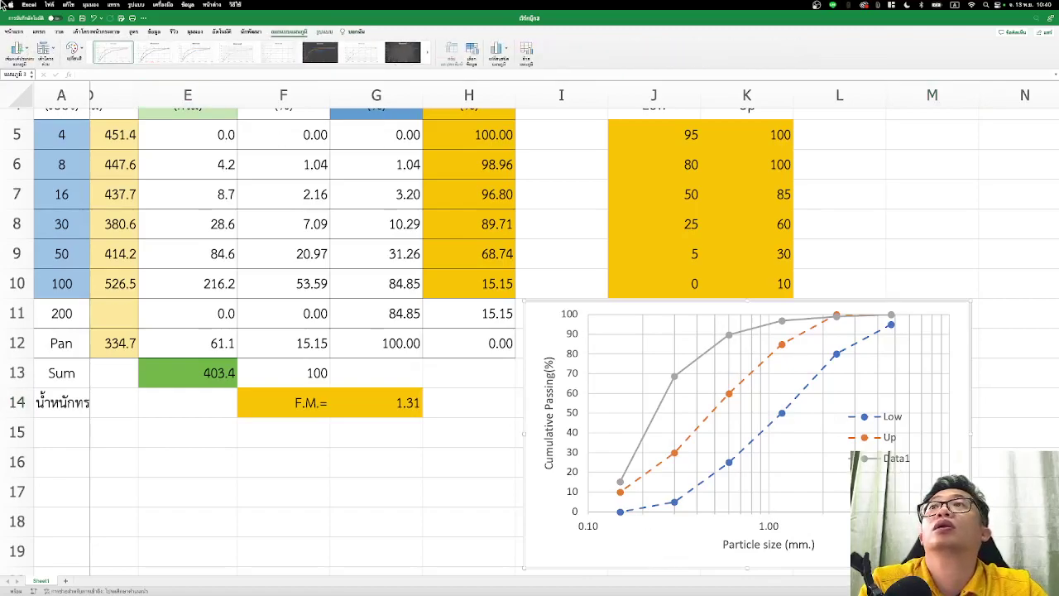
Set the chart text to TH SarabunPSK, size 16.
key(Escape)
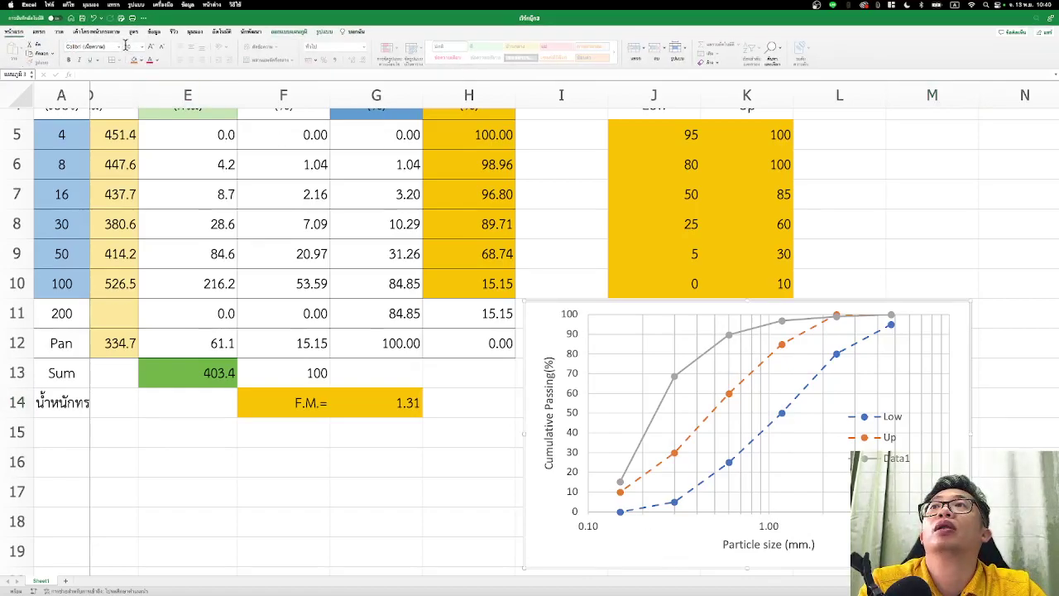
click(118, 46)
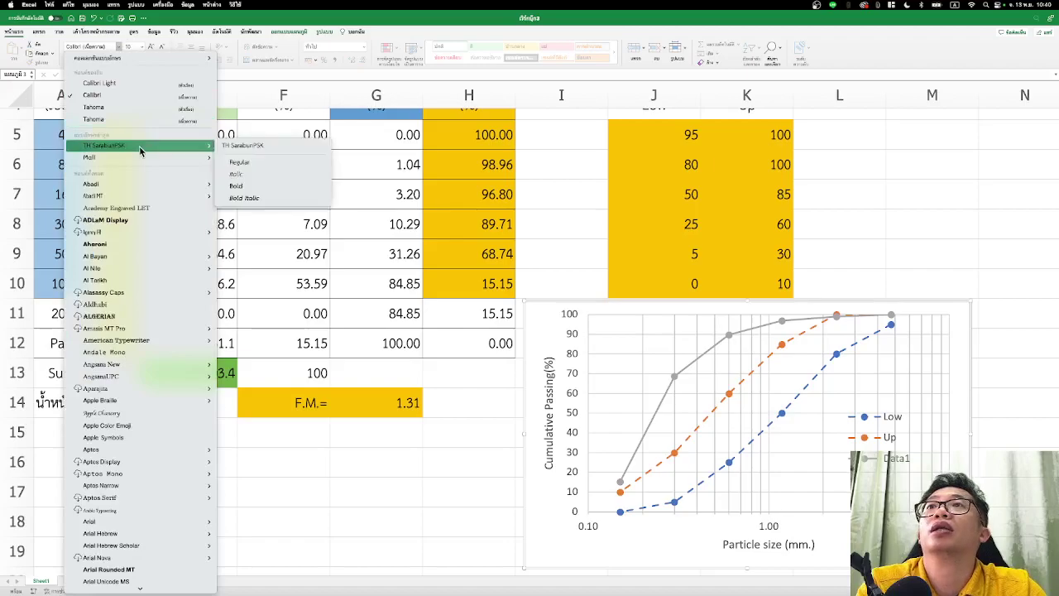
click(302, 162)
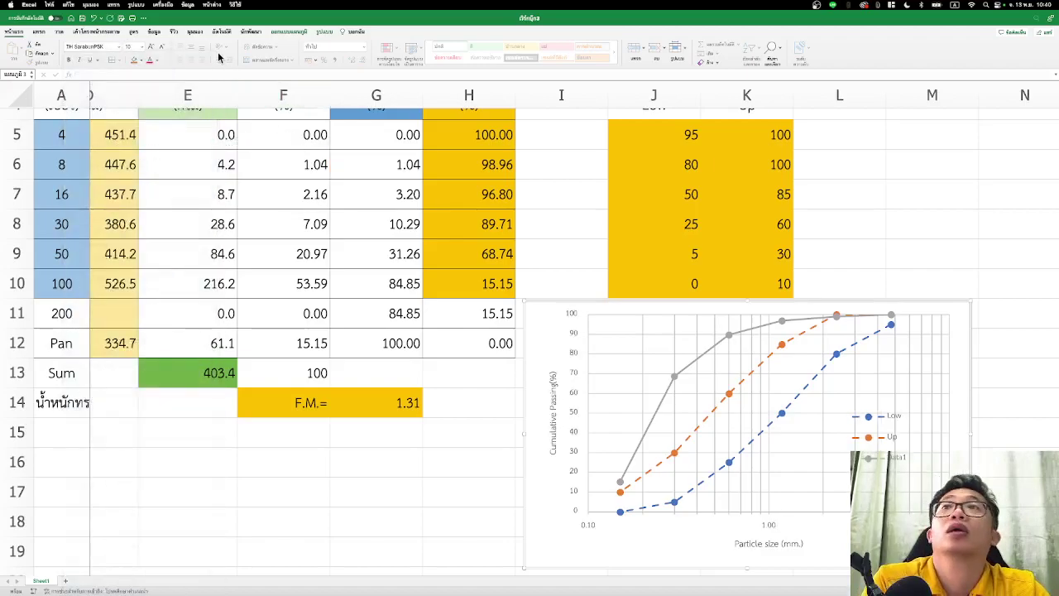
click(142, 47)
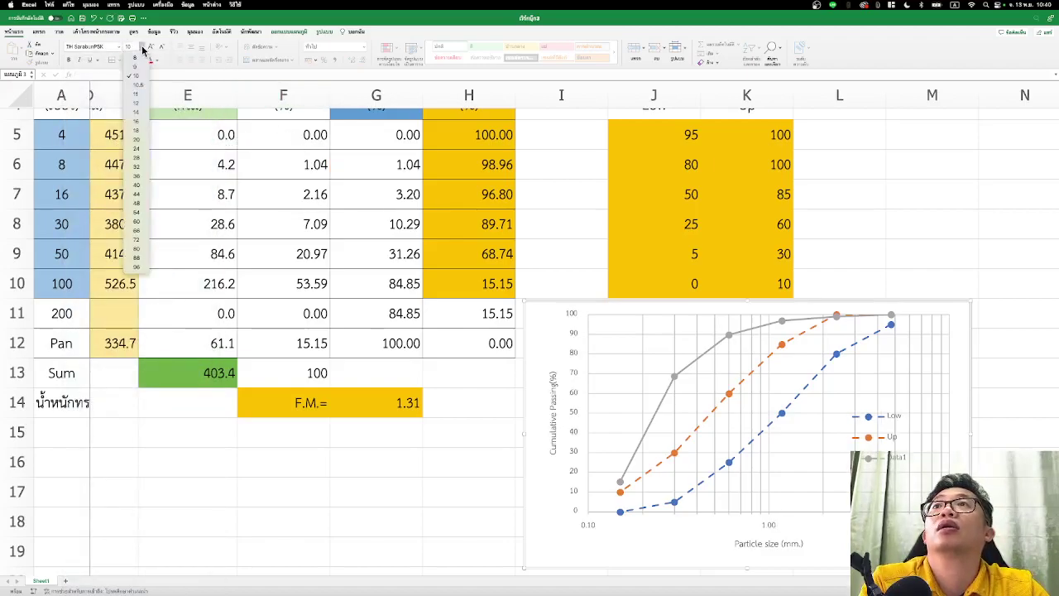
click(136, 121)
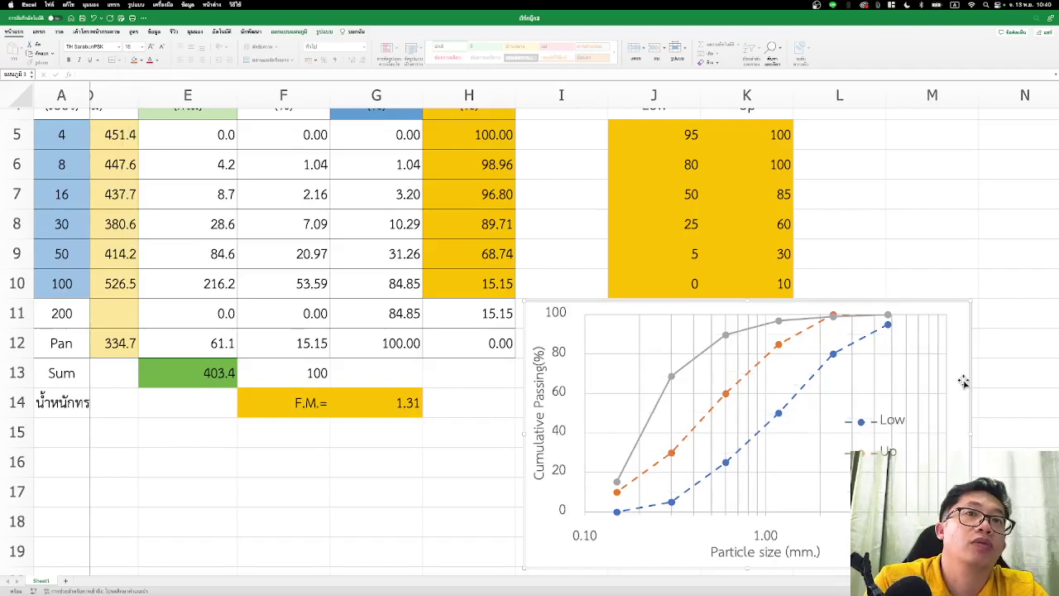
Resize the legend until the Low, Up and Data1 entries are all visible.
click(900, 426)
drag(920, 437, 966, 439)
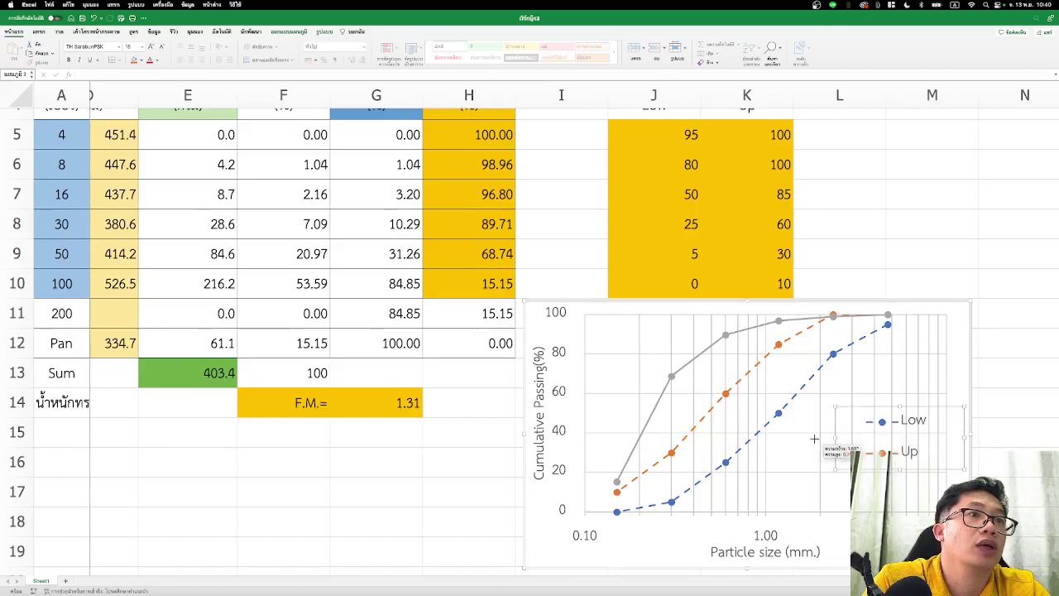
drag(837, 438, 815, 438)
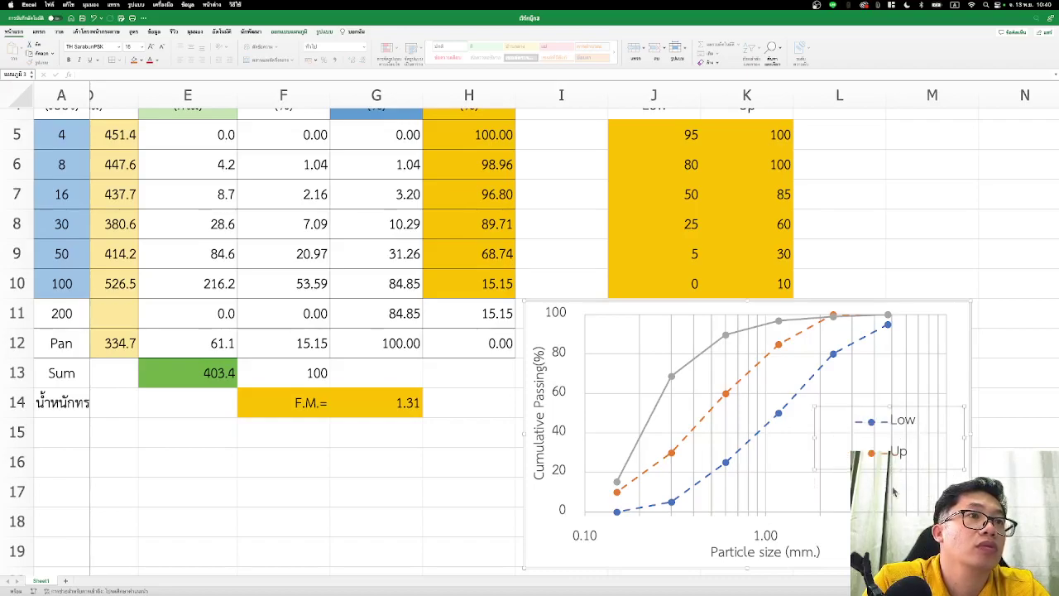
drag(896, 470, 895, 488)
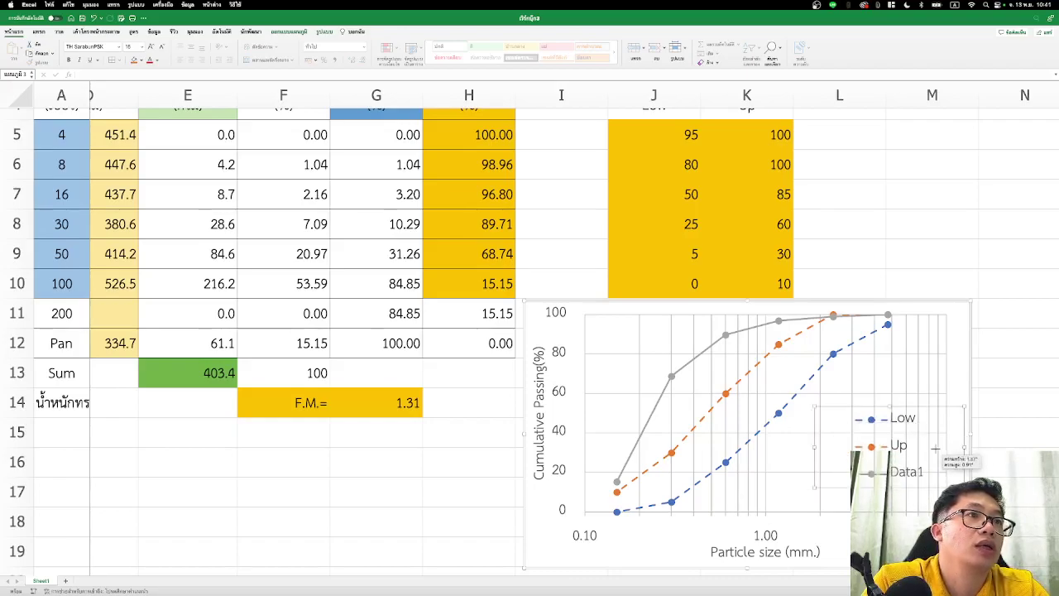
drag(965, 447, 938, 447)
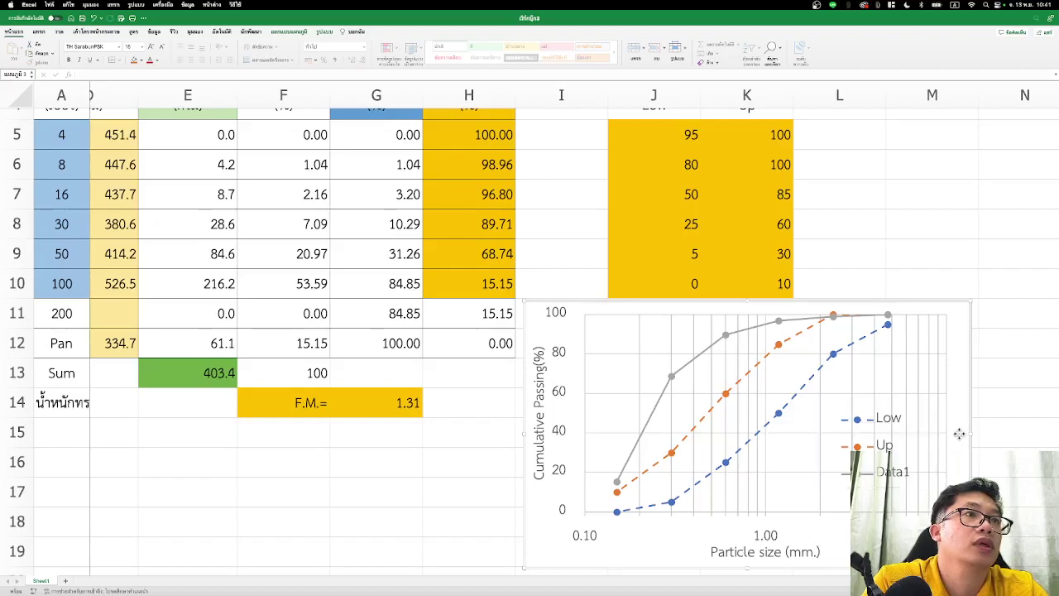
click(878, 423)
click(882, 421)
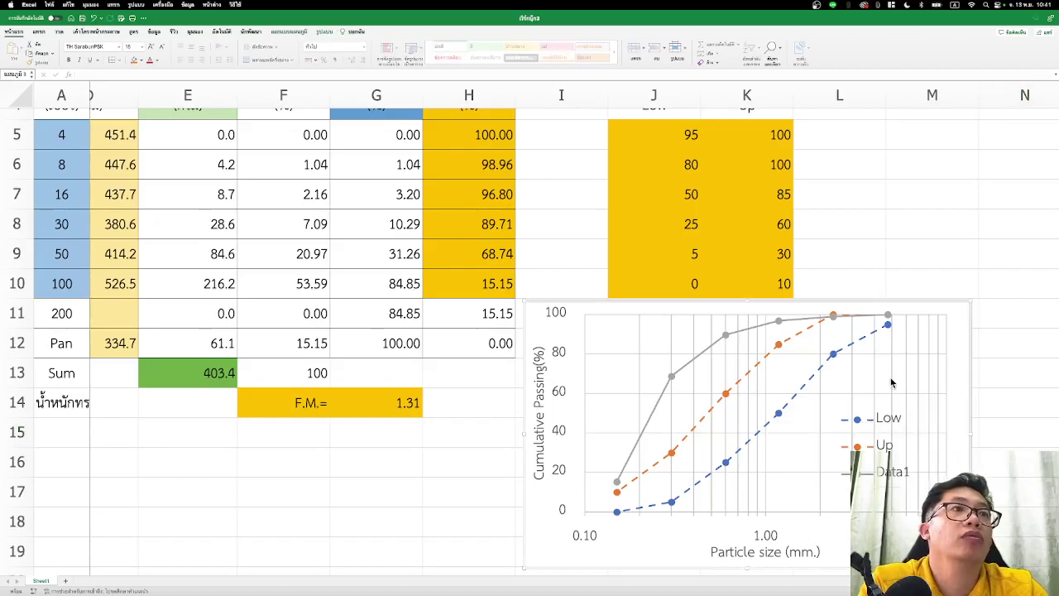
click(890, 476)
double_click(902, 477)
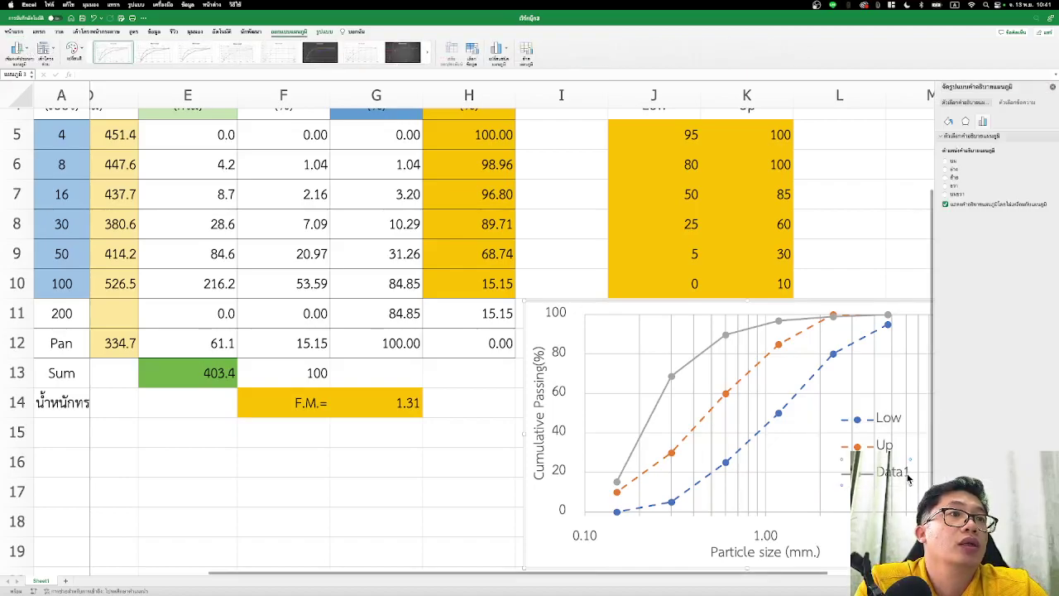
click(907, 477)
right_click(901, 474)
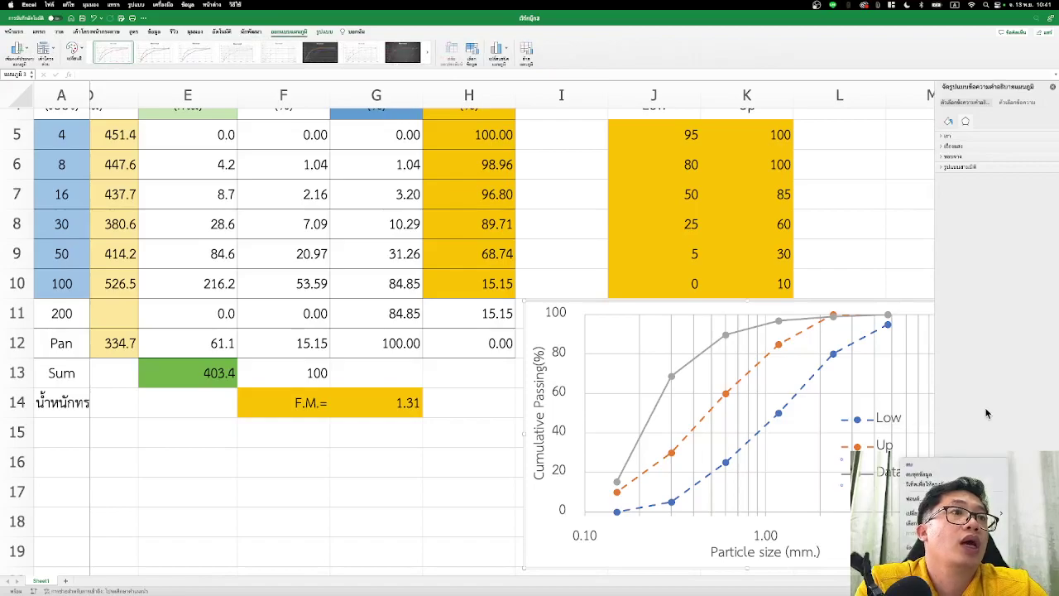
key(Escape)
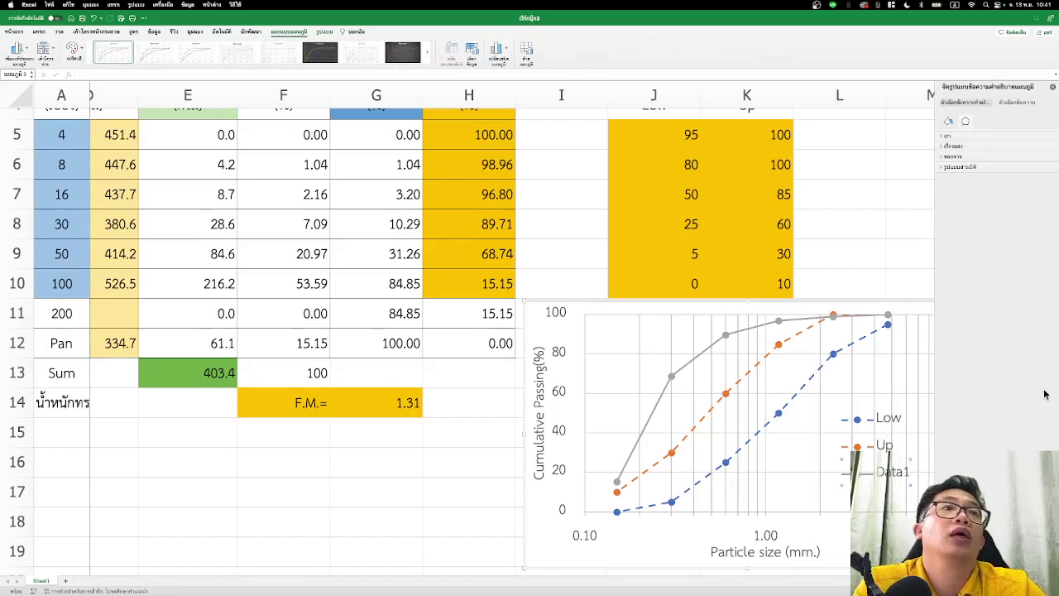
click(1053, 87)
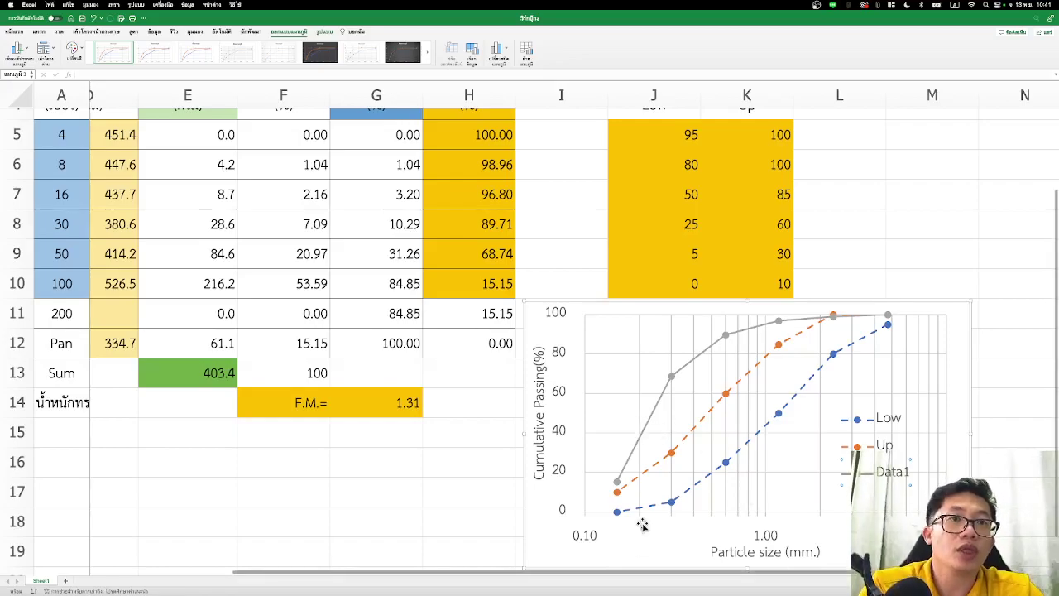
Deselect the chart, then undo the last change so column B shows its values in full.
scroll(503, 472, down, 1)
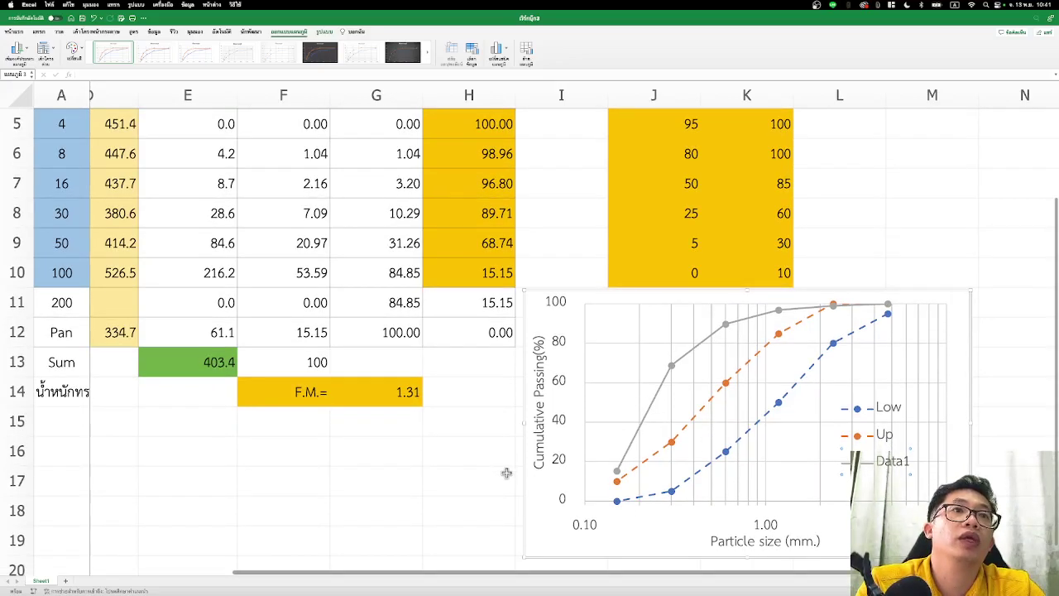
scroll(783, 353, down, 3)
scroll(782, 353, up, 1)
click(783, 353)
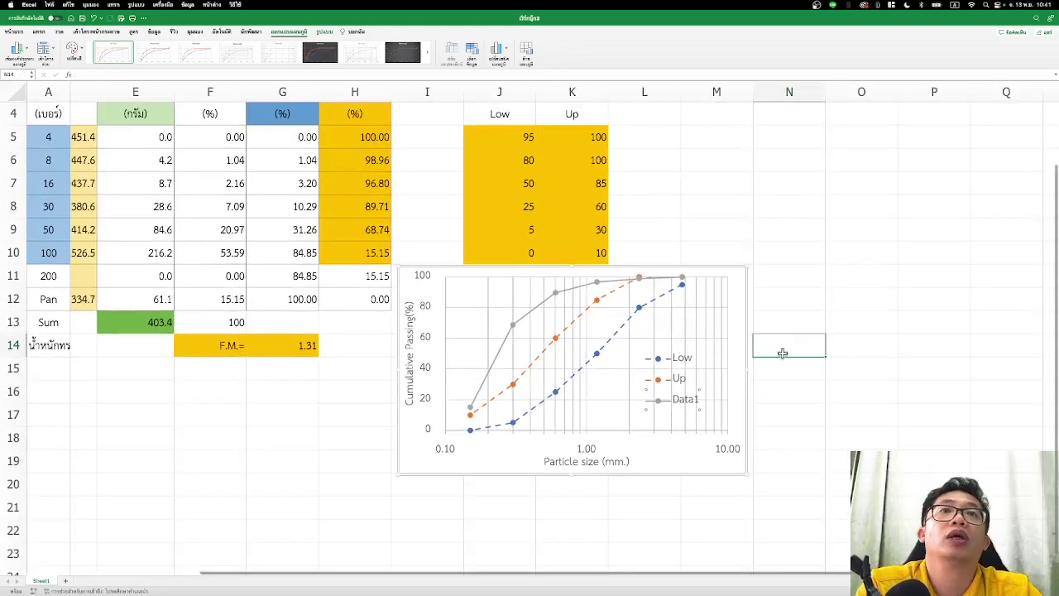
click(954, 279)
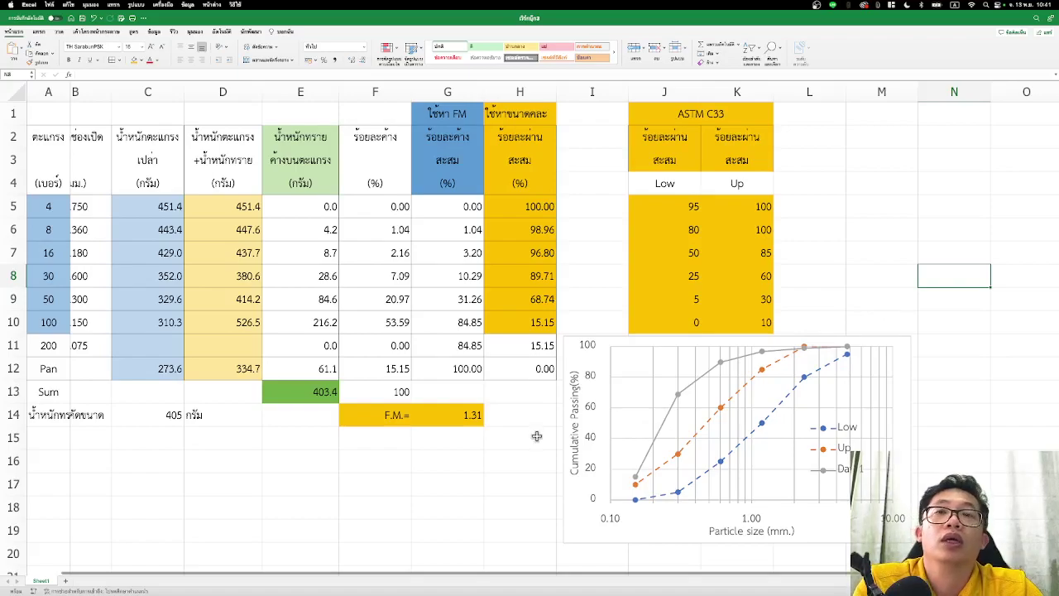
key(ctrl+z)
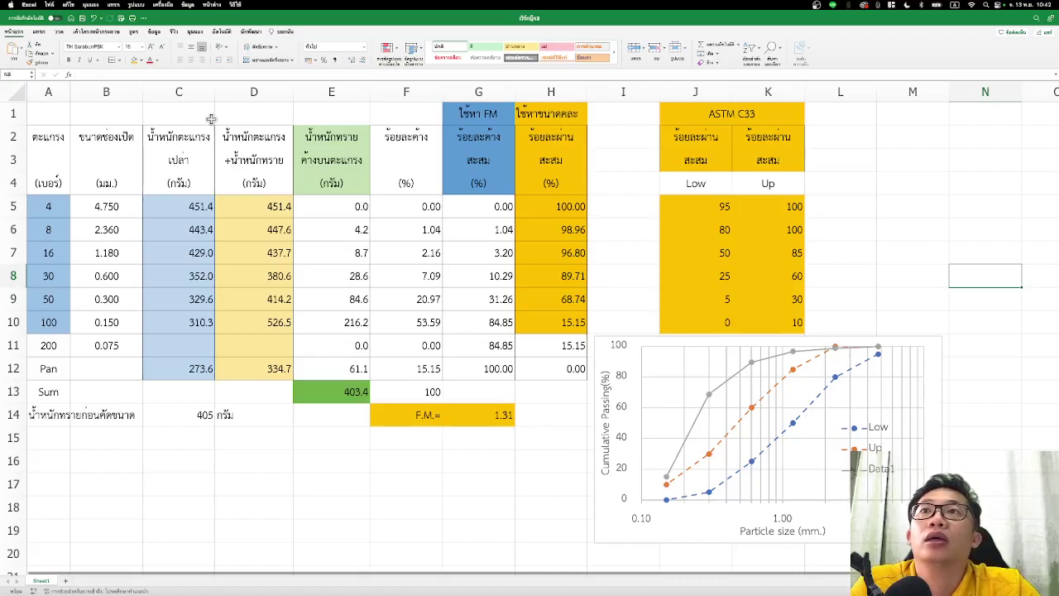
click(346, 371)
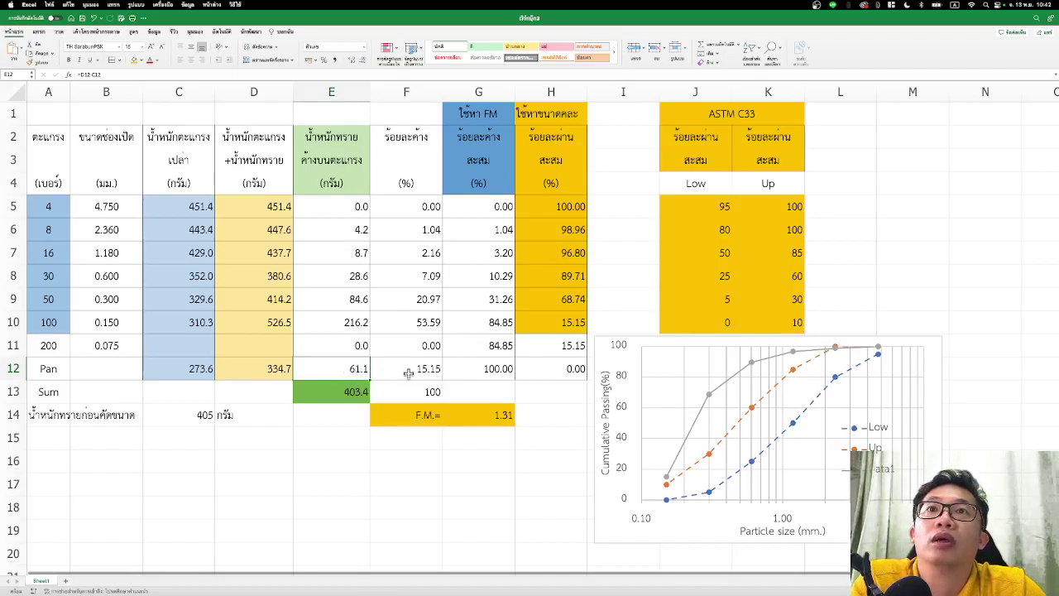
click(434, 372)
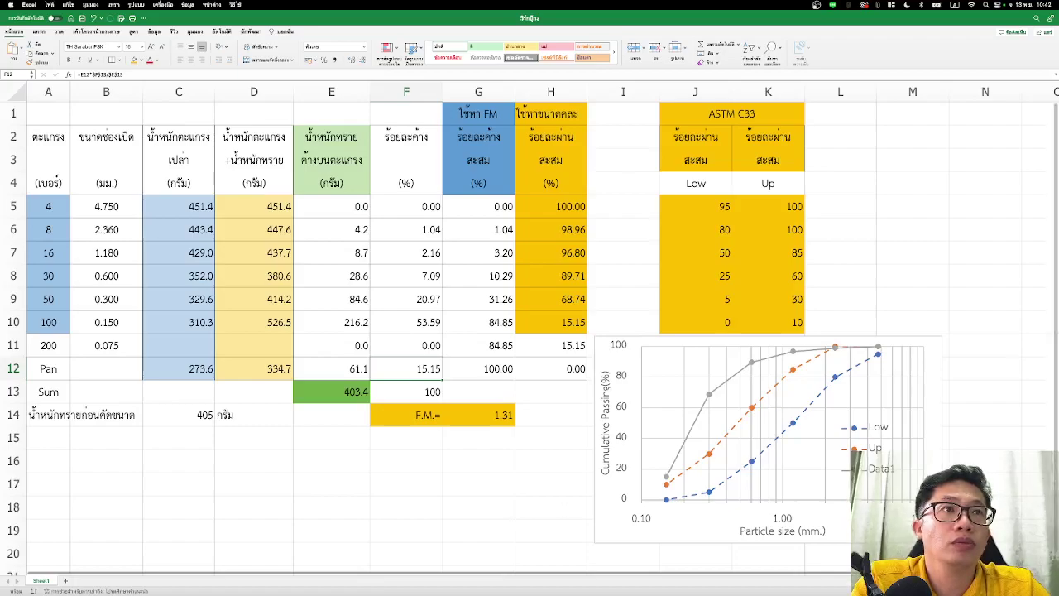
click(980, 338)
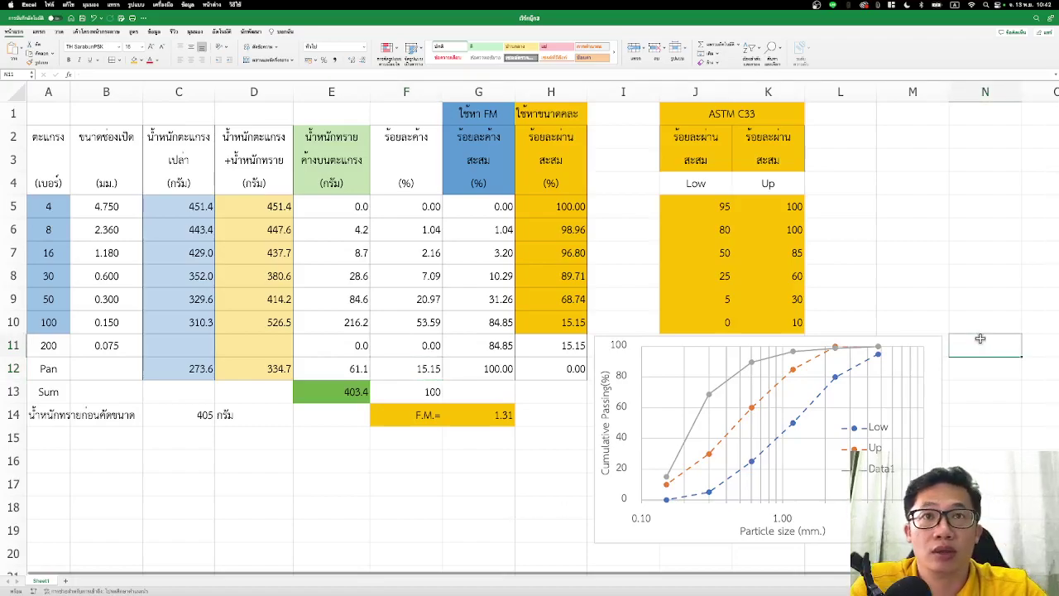
click(500, 417)
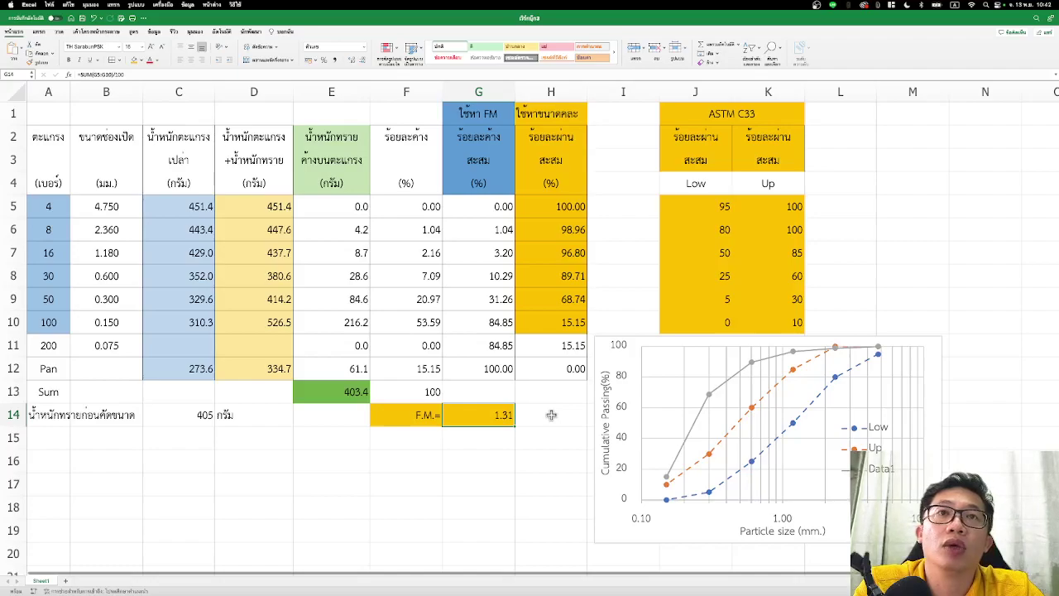
click(529, 453)
click(548, 422)
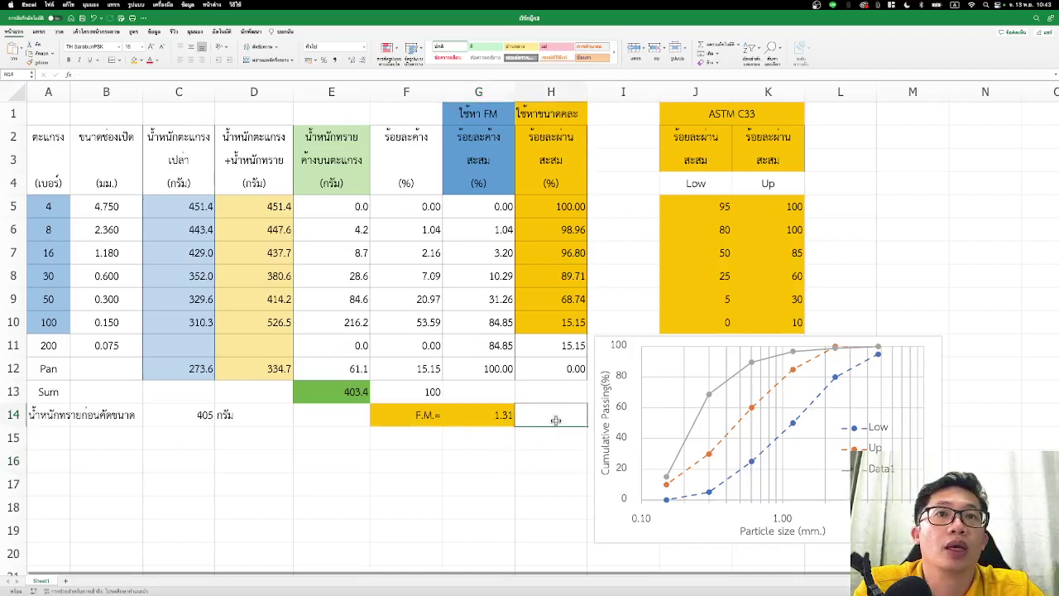
click(561, 440)
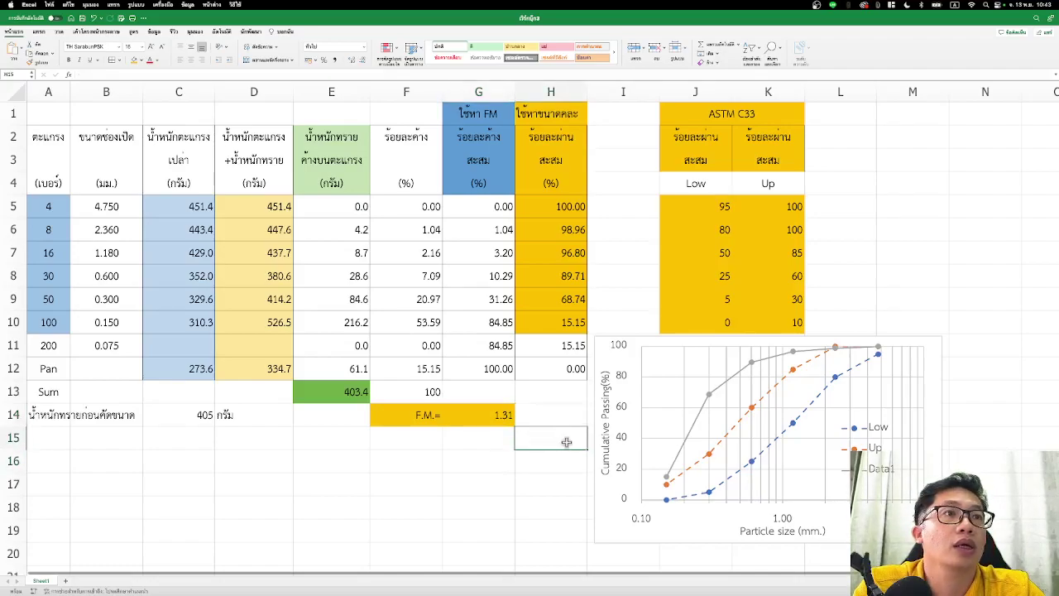